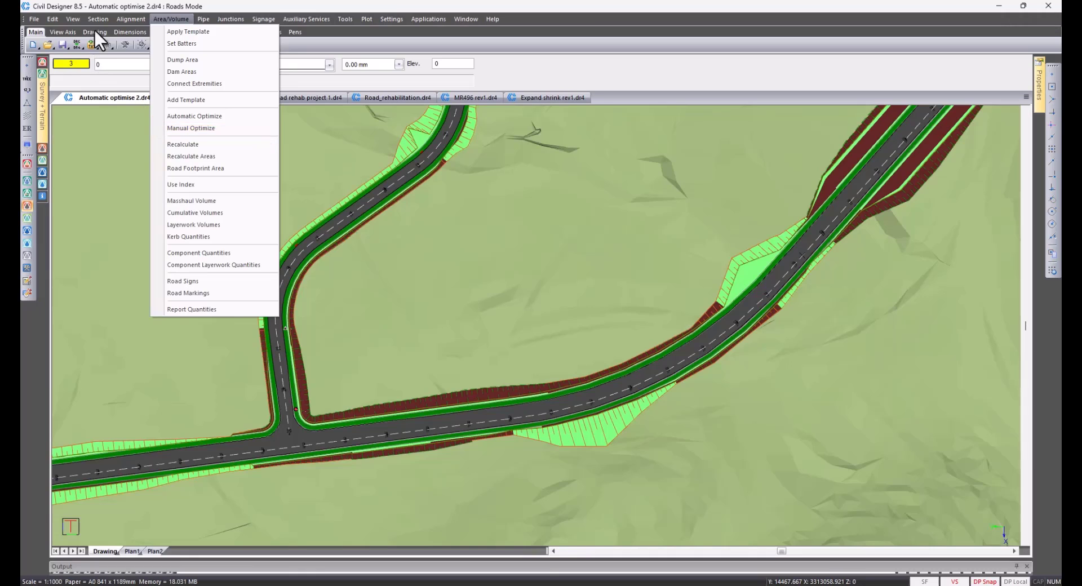
- Open the main road's cross sections for graphical editing near the upper cutting and go to chainage 3260
mouse_move(96, 22)
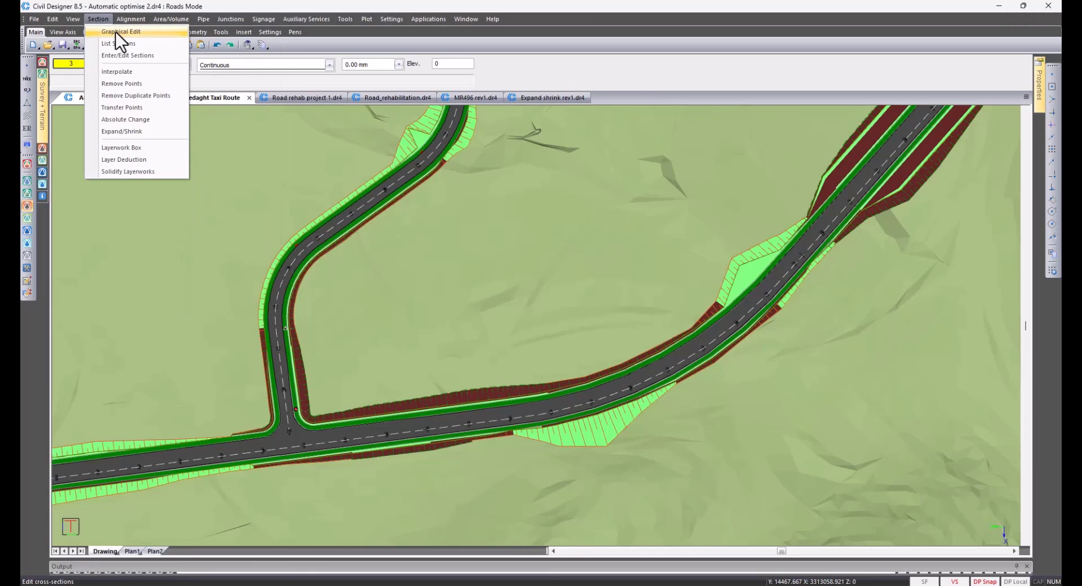
left_click(117, 32)
left_click(827, 225)
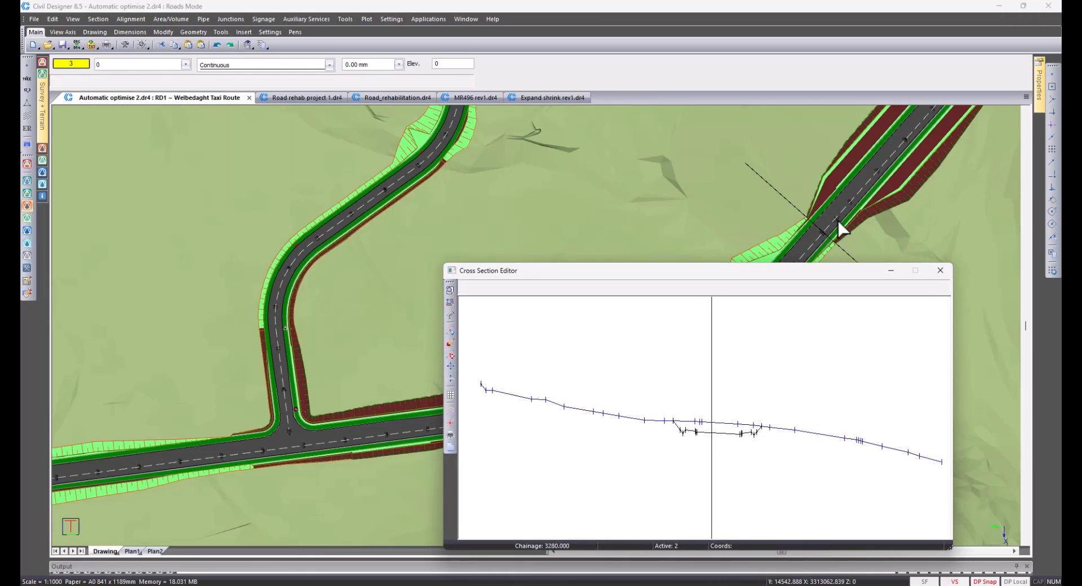
key("Page_Down")
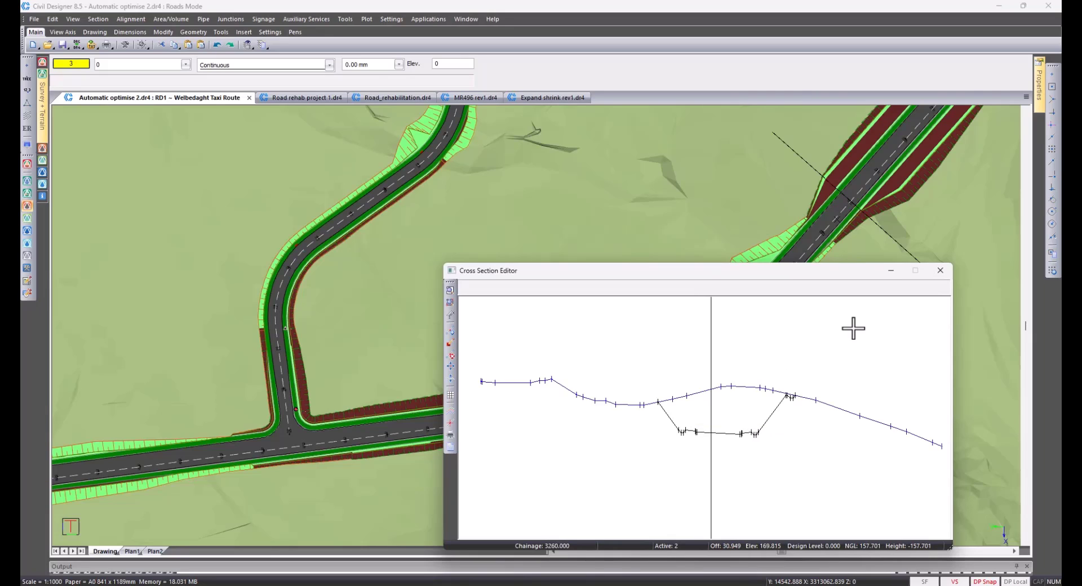
- Start a manual optimization with Layer 1 OGL as base layer and raise the road section about 7.8 m vertically
left_click(453, 380)
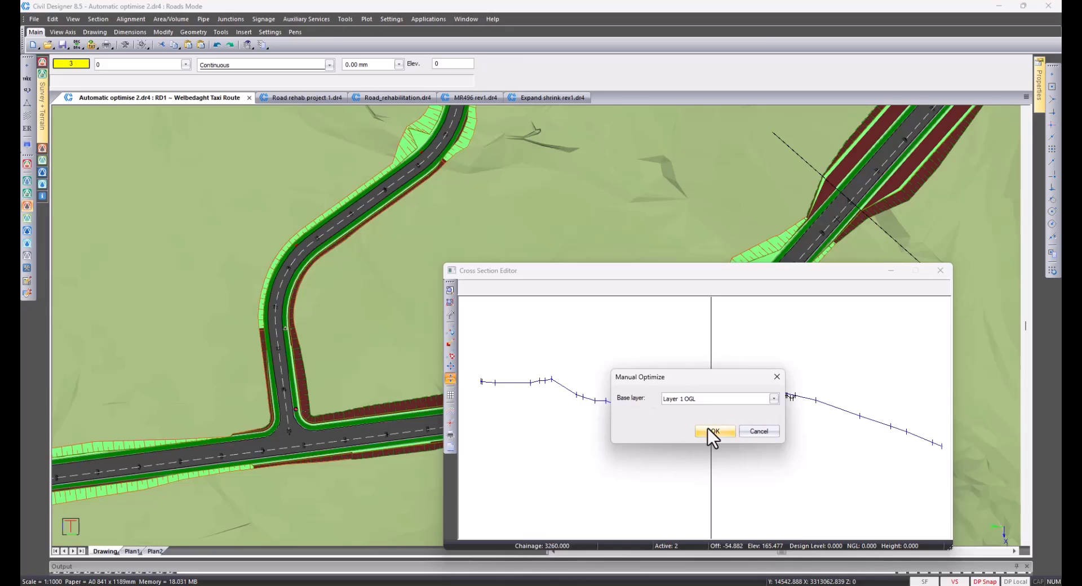
left_click(711, 432)
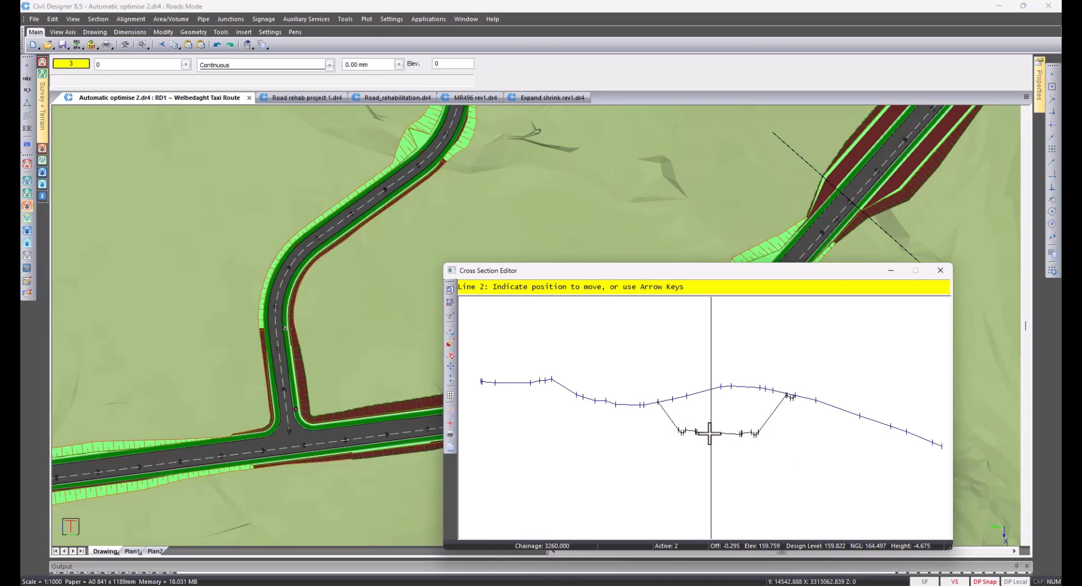
left_click(710, 433)
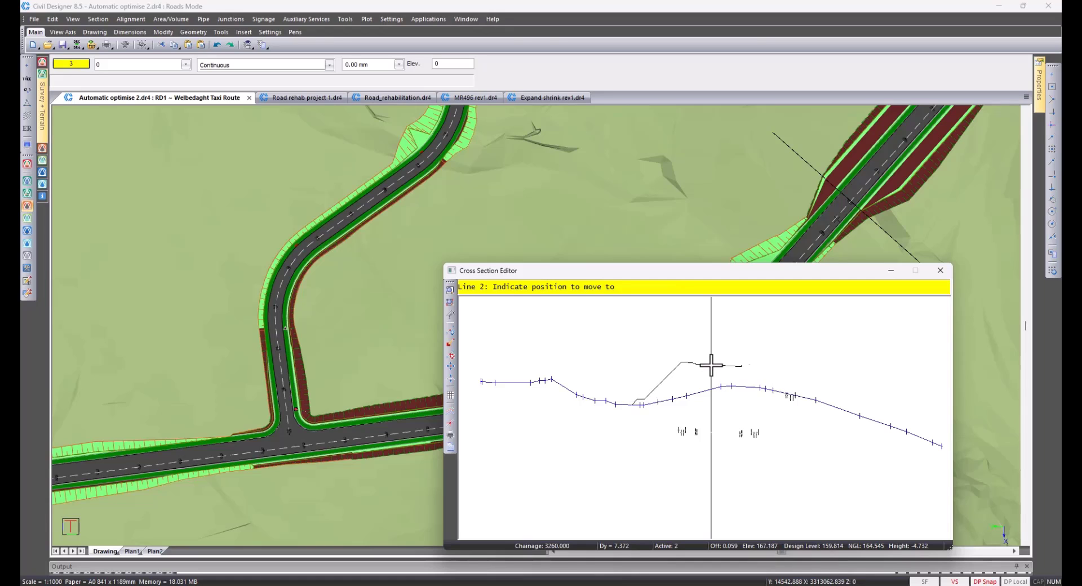
left_click(713, 361)
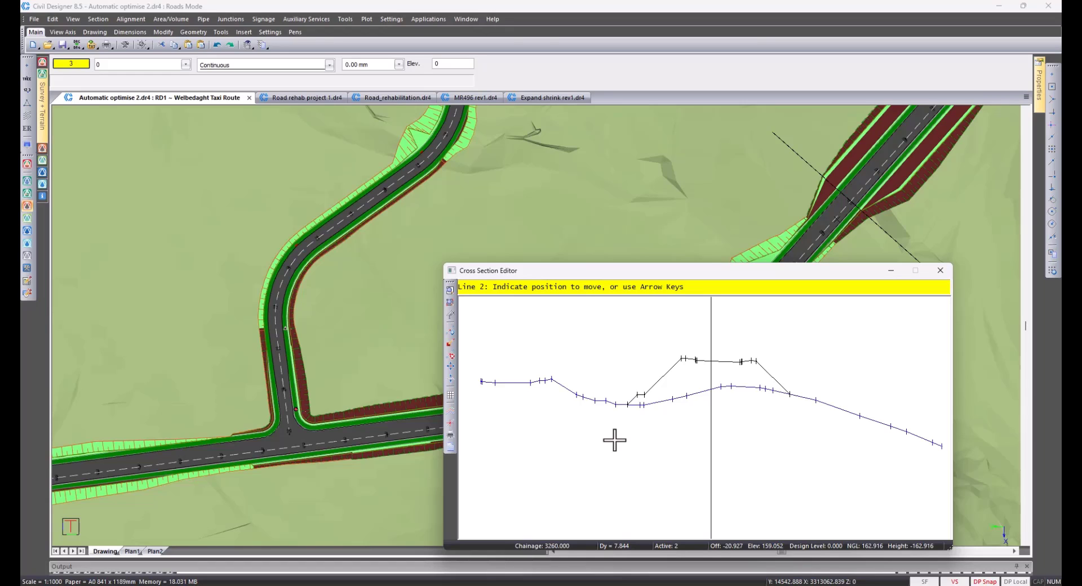
- Reposition the road section twice, to vertical offsets of about 5.0 m and about 8.3 m
left_click(744, 379)
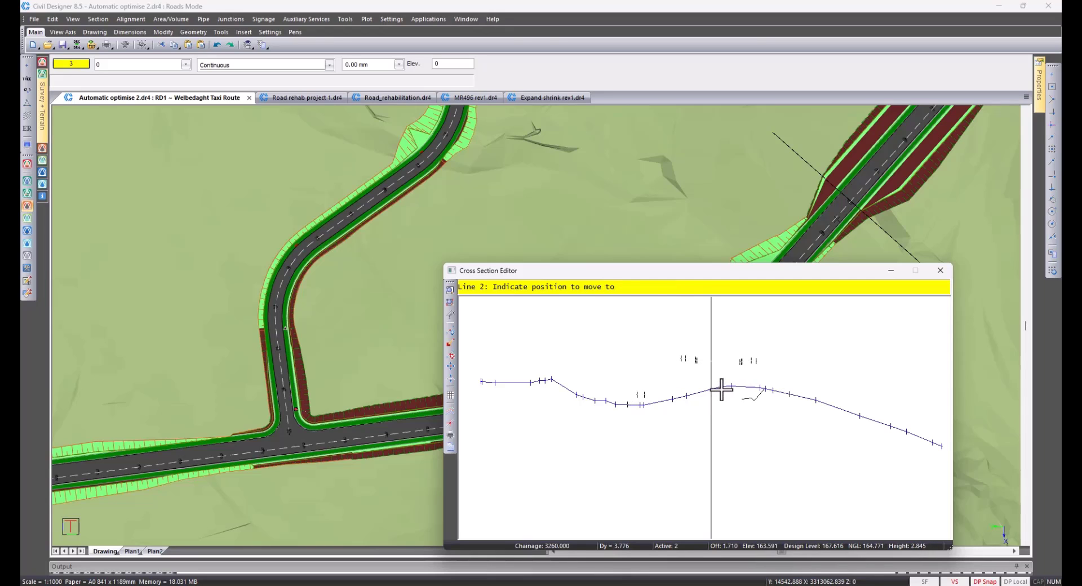
left_click(725, 383)
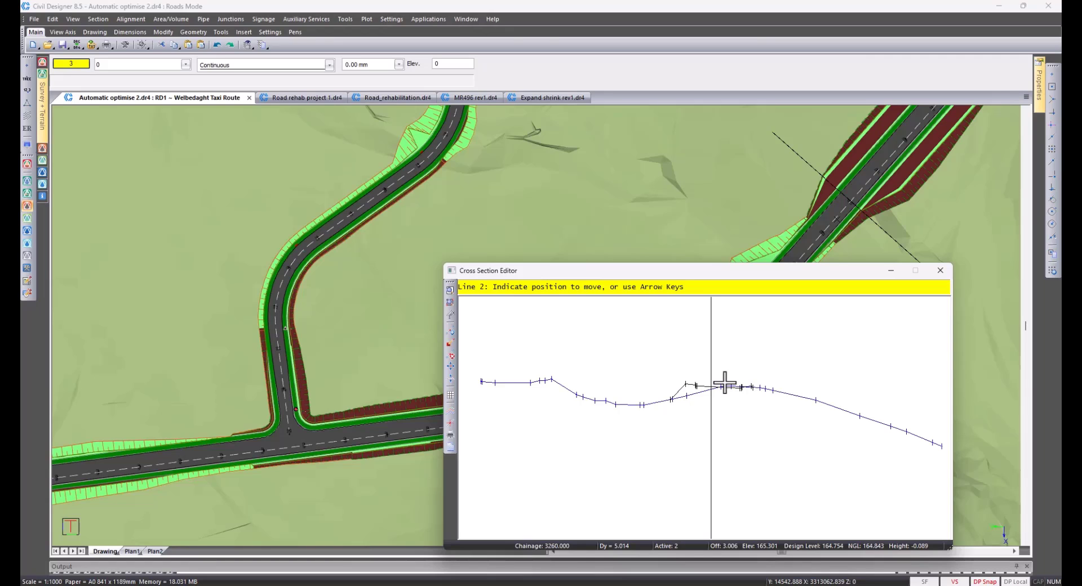
left_click(709, 388)
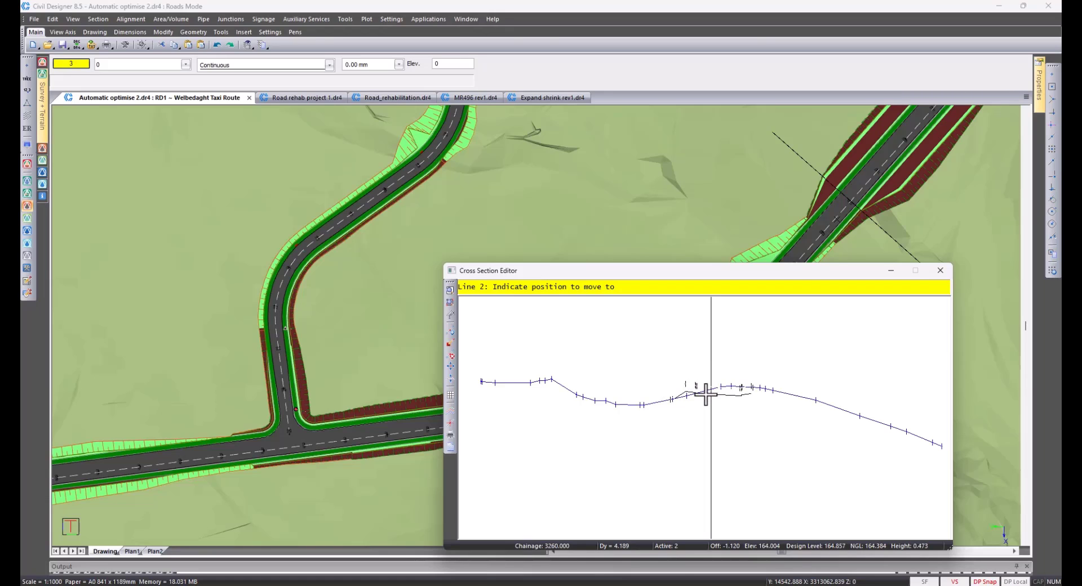
left_click(701, 356)
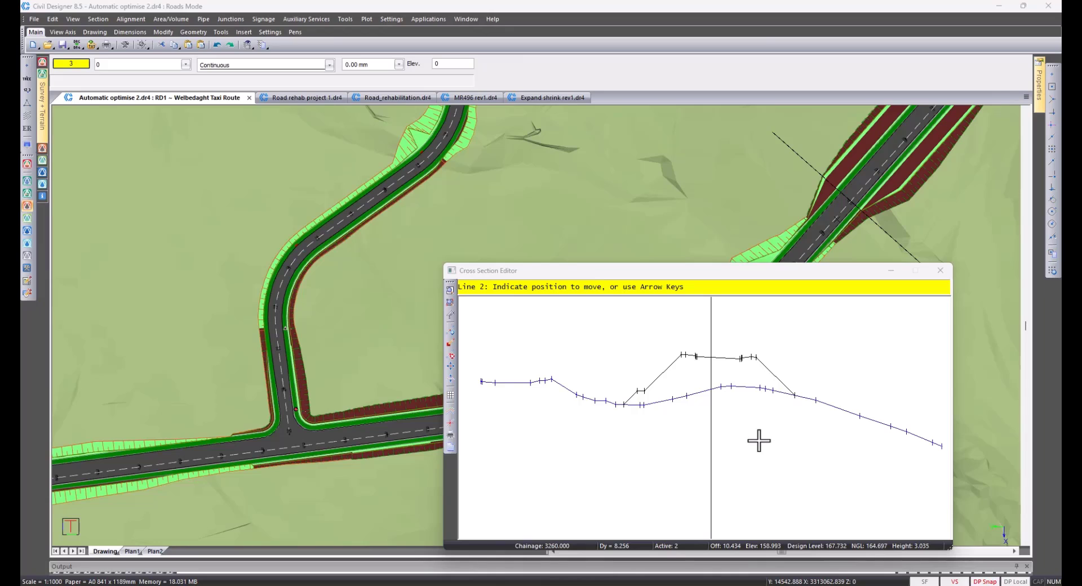
- End the manual optimization at chainage 3260 and discard the section changes
left_click(752, 440)
key("Escape")
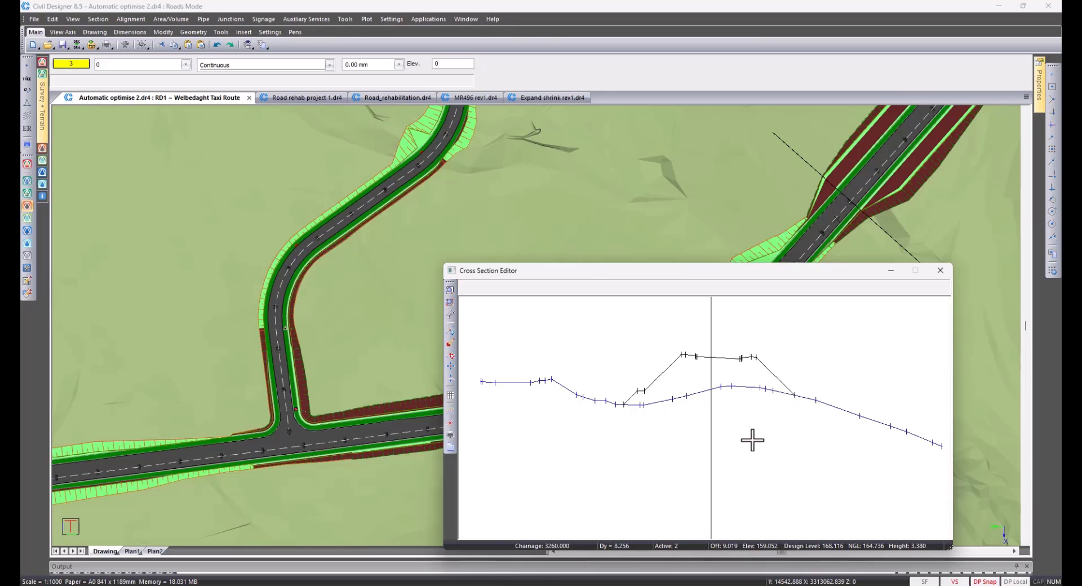
key("Escape")
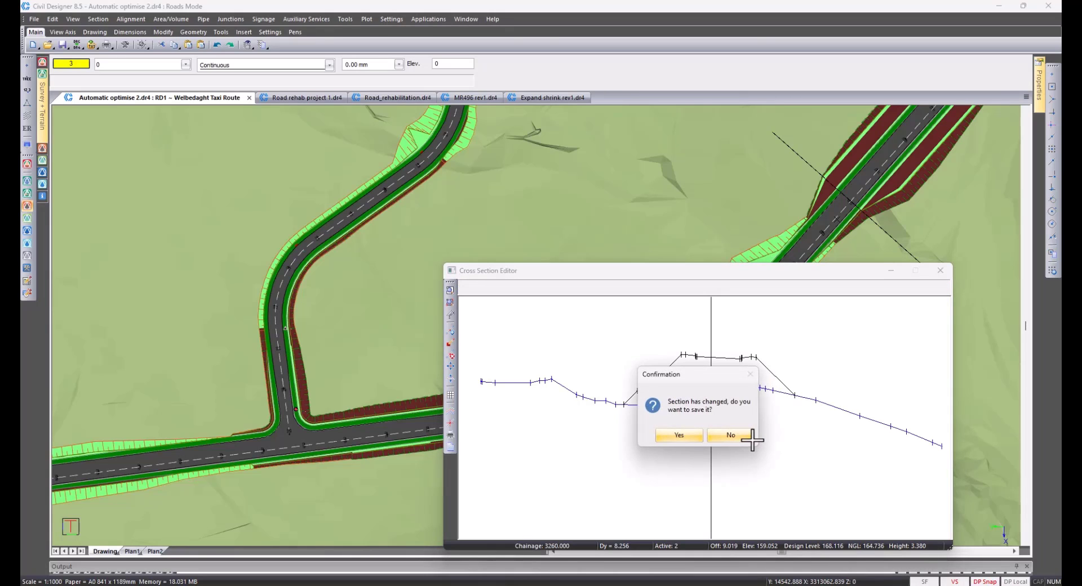
left_click(728, 436)
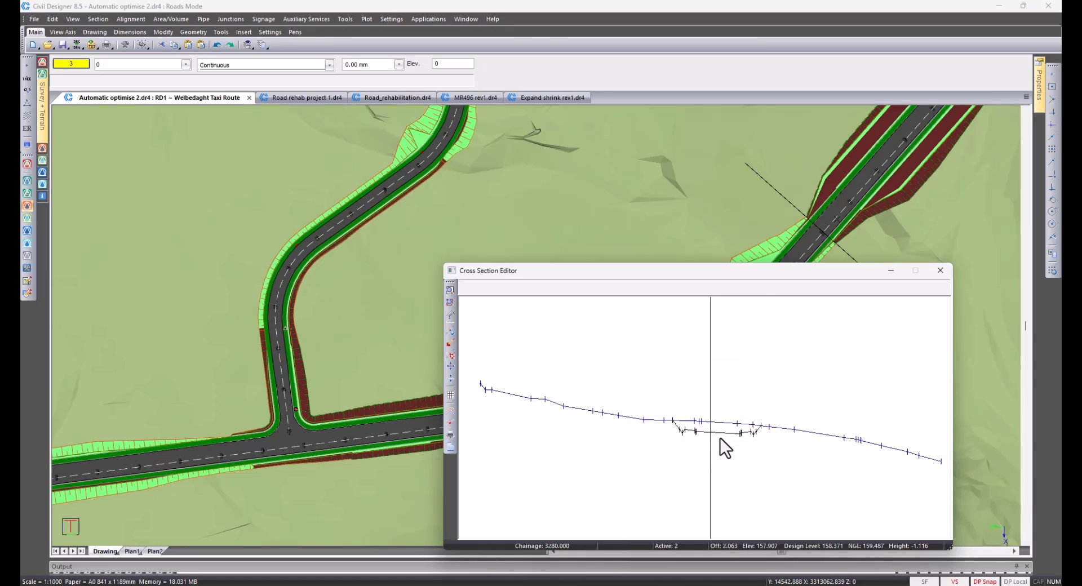
- View the cross section at chainage 3240 and close the cross section editor
key("Page_Down")
key("Page_Down")
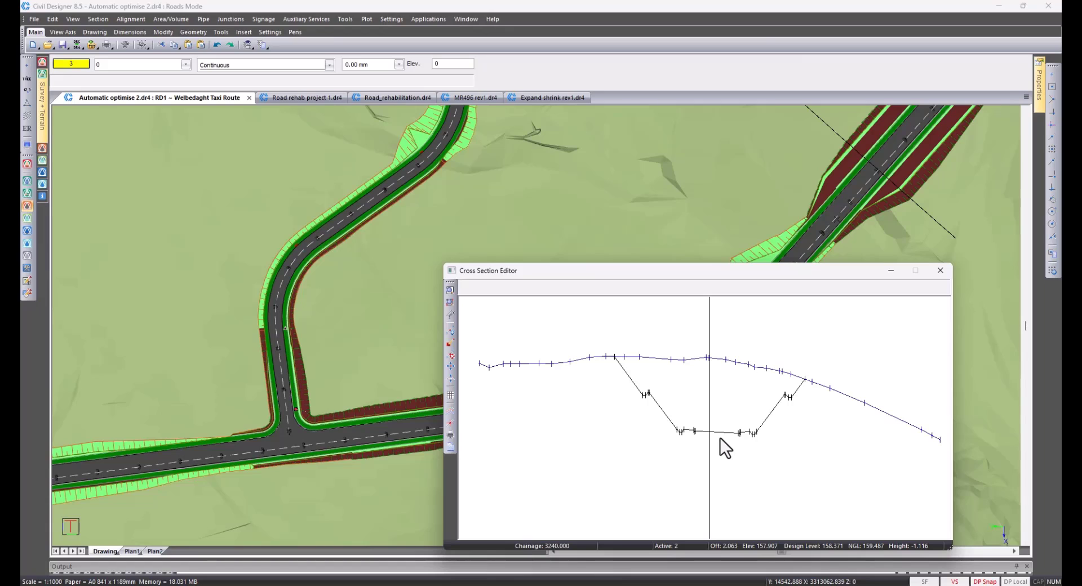
key("ctrl")
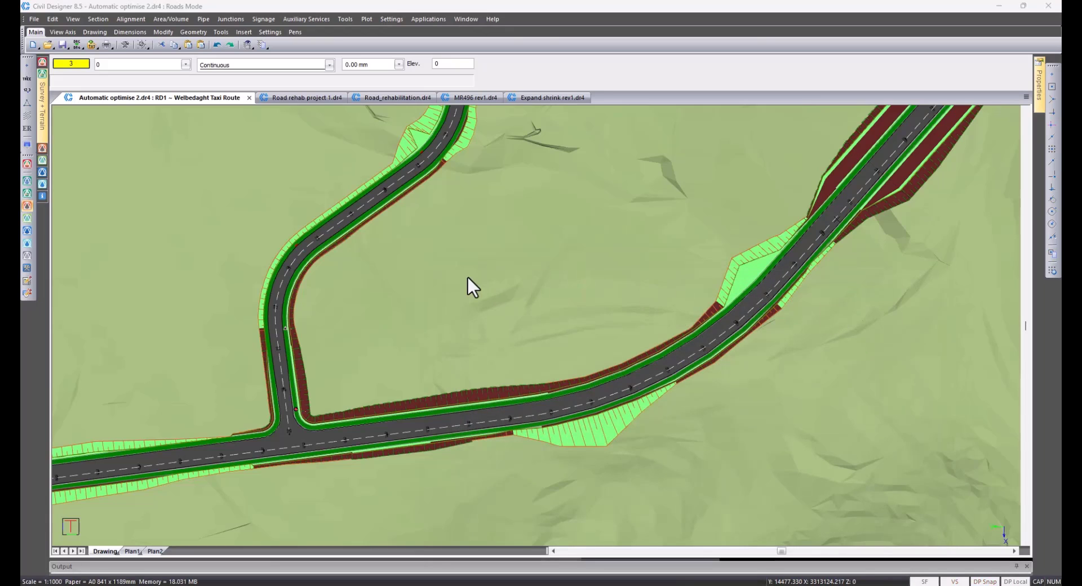
- Calculate the masshaul volumes between Layer 1 OGL and Layer 2 Final Road and send the results to the screen output
left_click(168, 18)
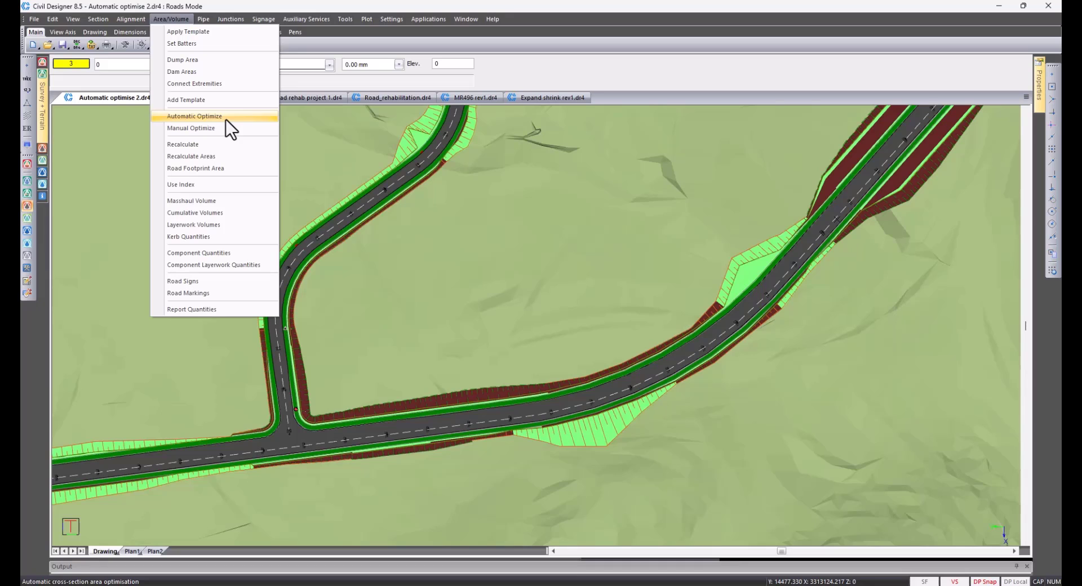
left_click(204, 205)
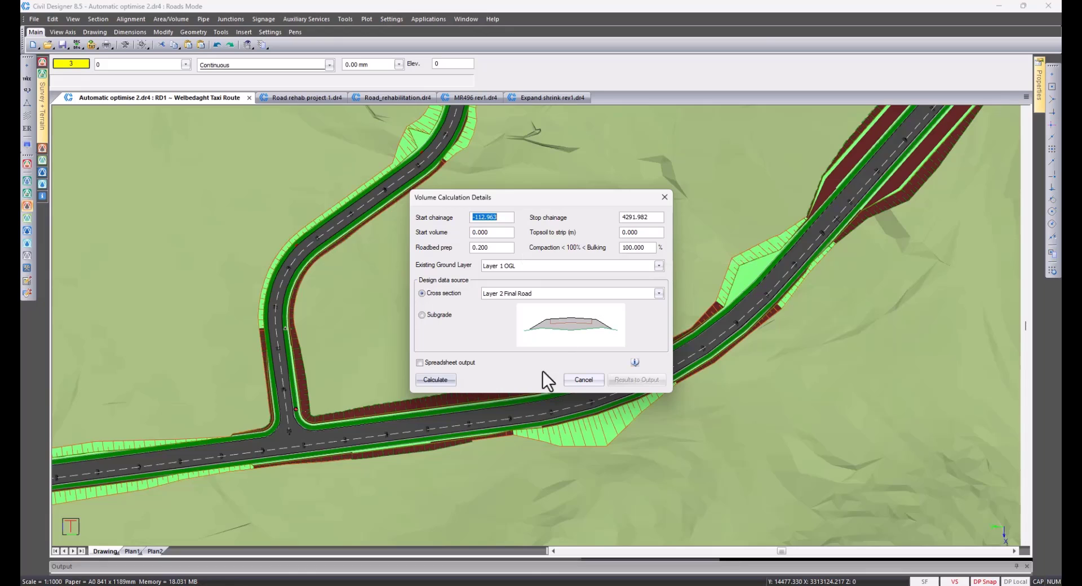
left_click(445, 379)
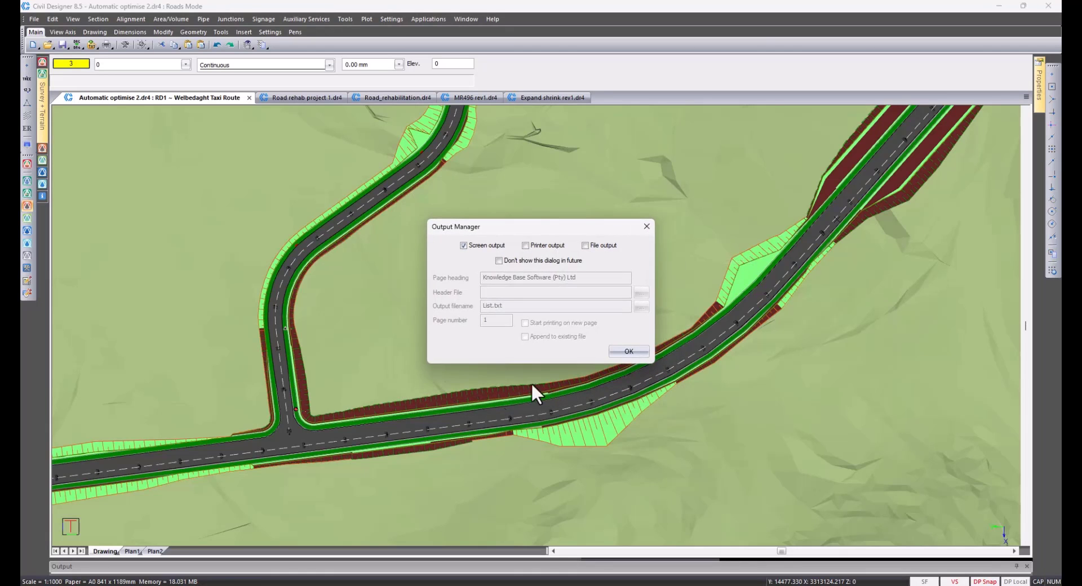
left_click(632, 351)
left_click(633, 351)
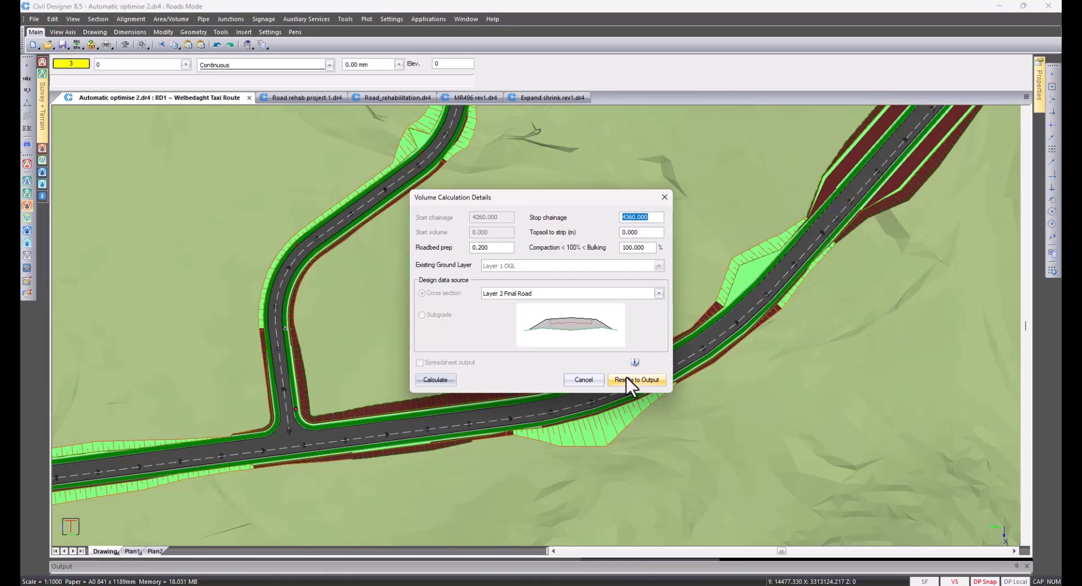
left_click(627, 377)
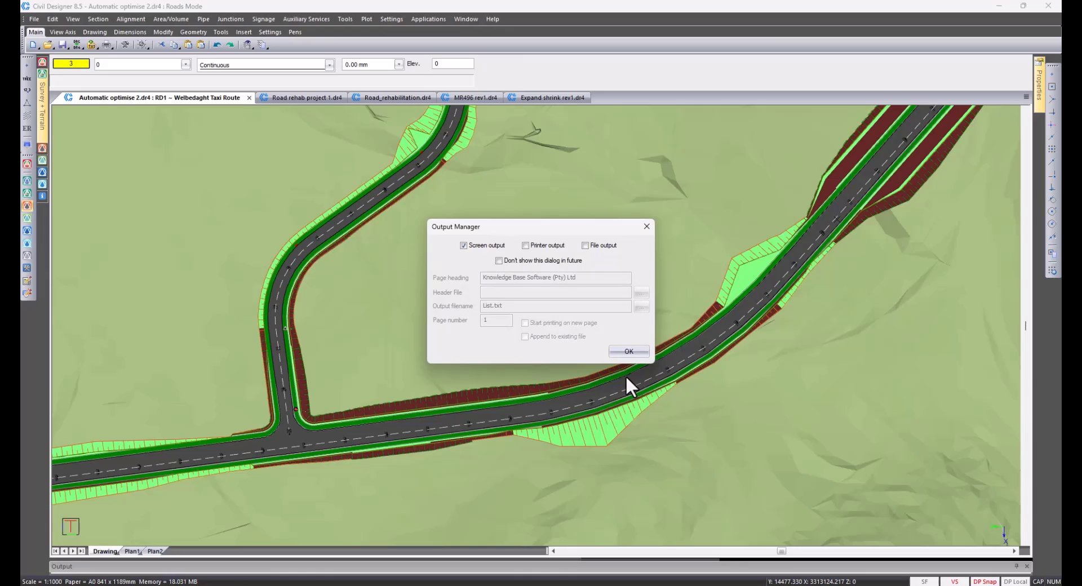
left_click(628, 352)
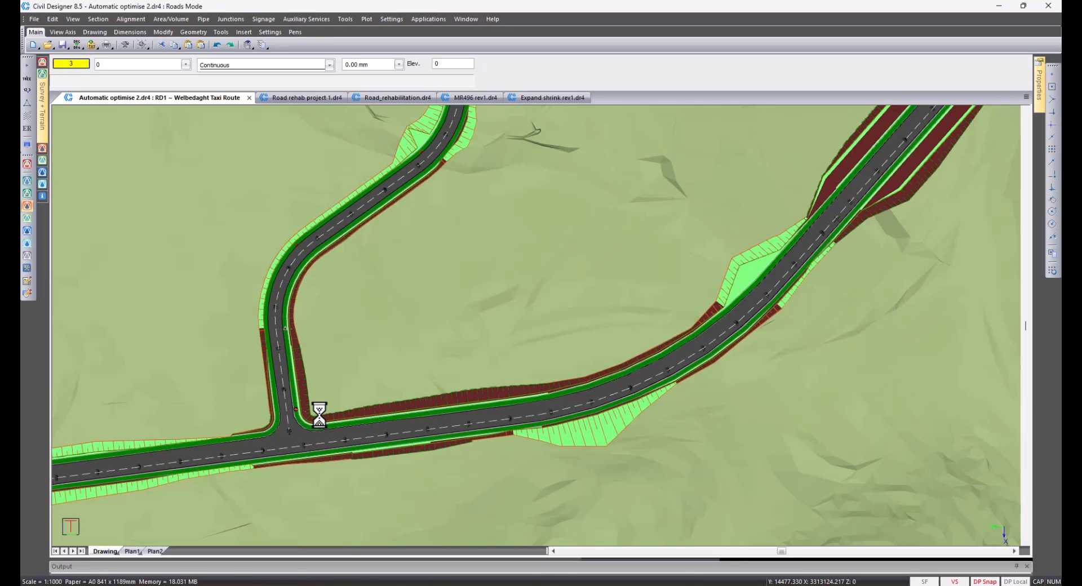
- Enlarge the output area, examine the total cut and fill volumes, and collapse it again
left_click_drag(337, 559, 358, 444)
scroll(278, 509, "up", 5)
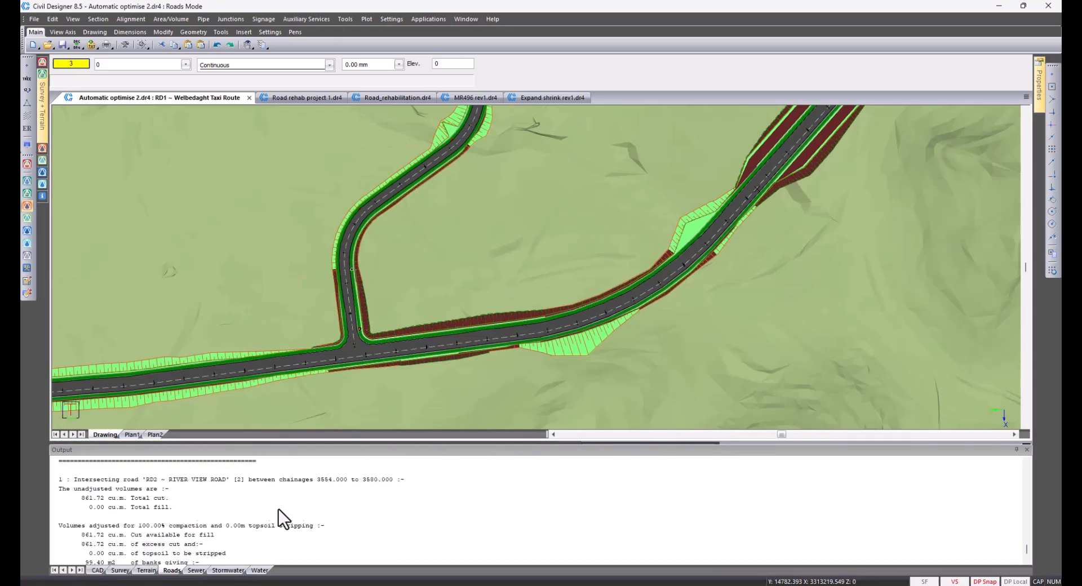
scroll(278, 509, "up", 6)
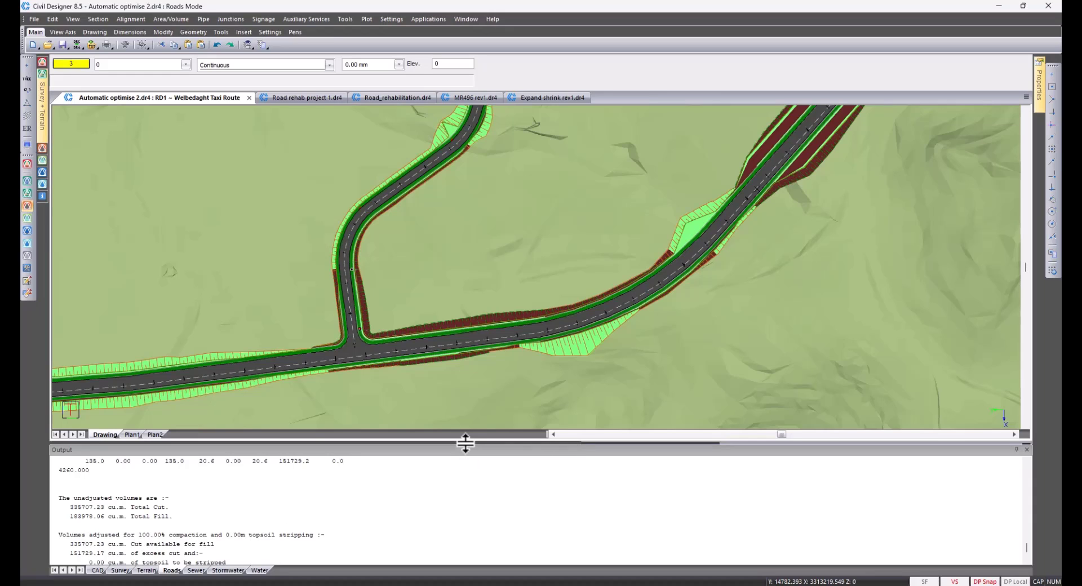
left_click_drag(464, 442, 460, 565)
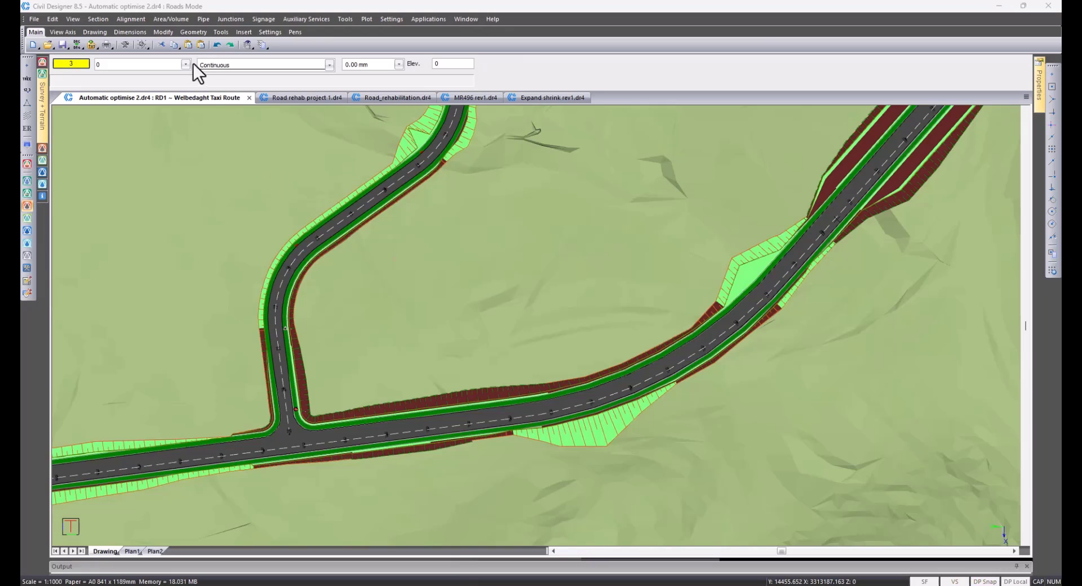
- Manually optimize Layer 2 Final Road against Layer 1 OGL, moving the section at chainage -112.963 vertically by 4
left_click(165, 21)
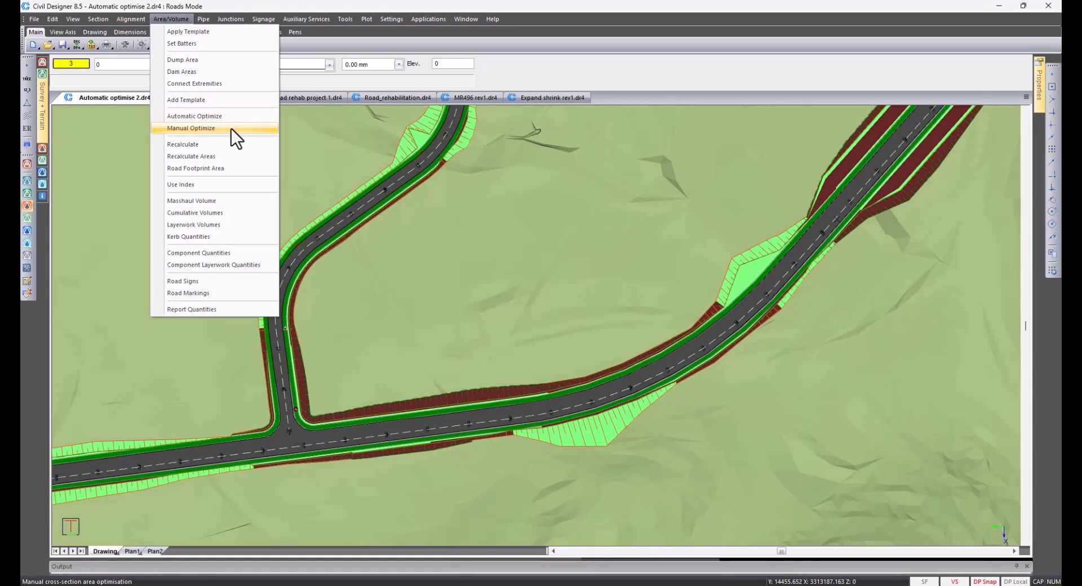
left_click(214, 128)
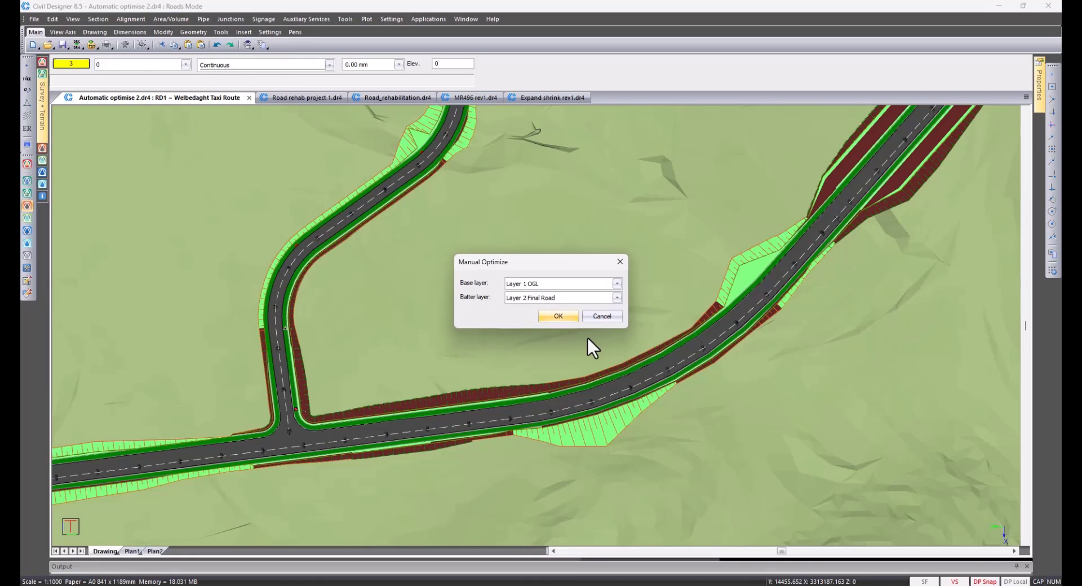
left_click(559, 316)
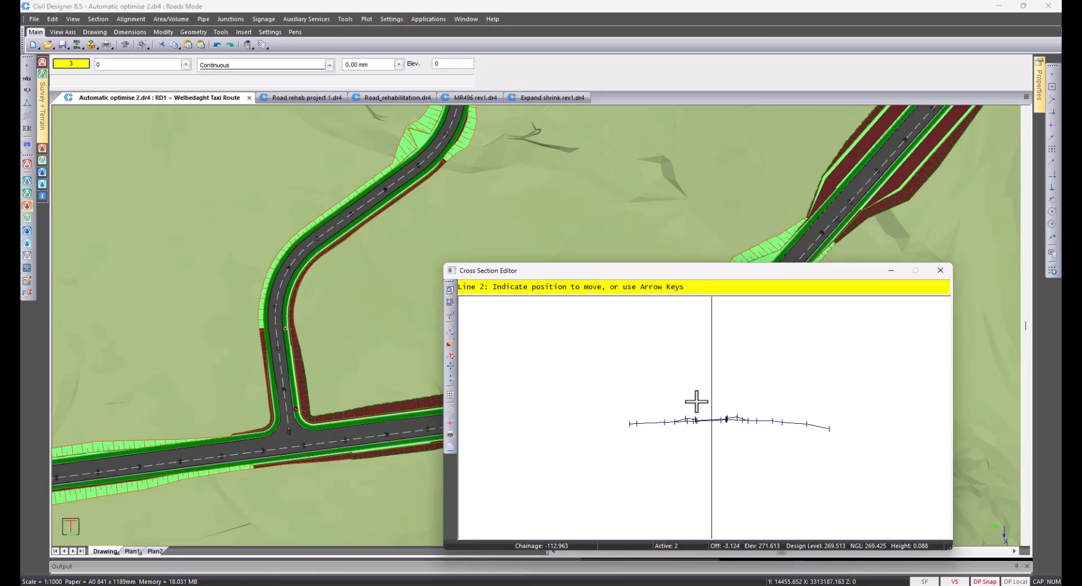
key("Up")
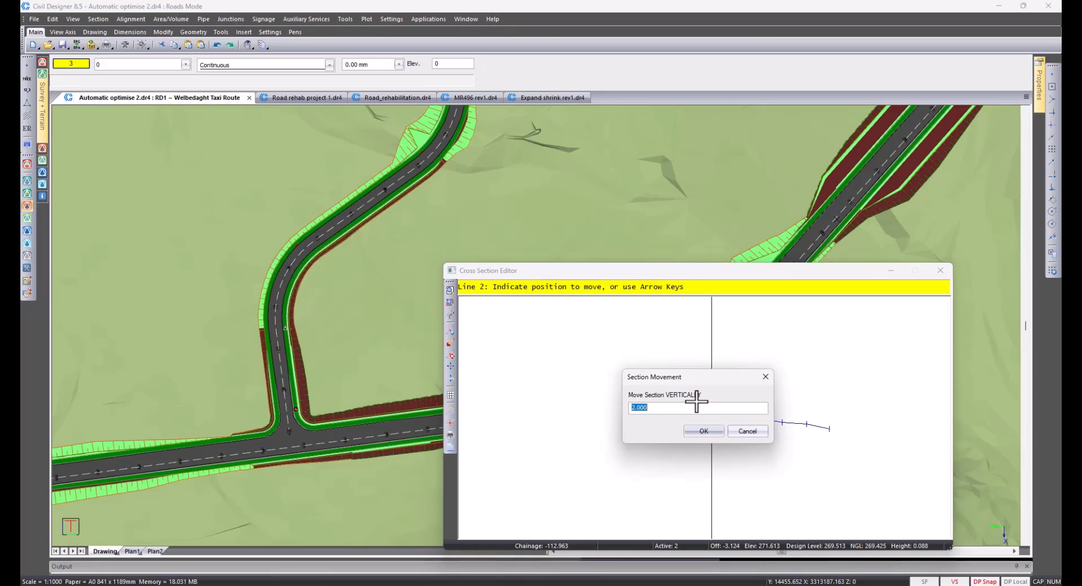
type("4")
left_click(707, 432)
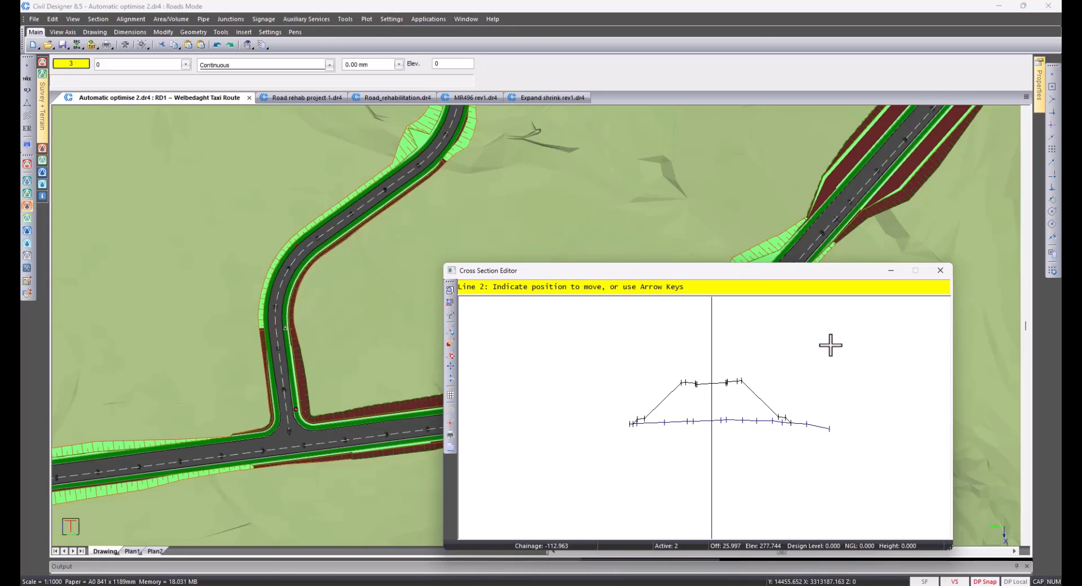
- Discard the changed section at chainage -112.963 and close the cross section editor
key("Escape")
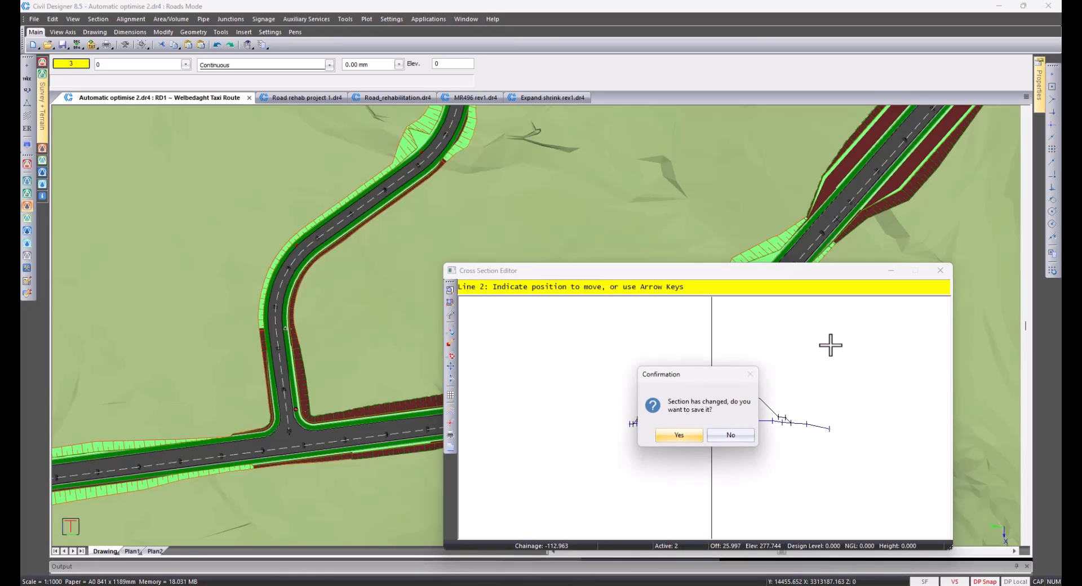
left_click(740, 437)
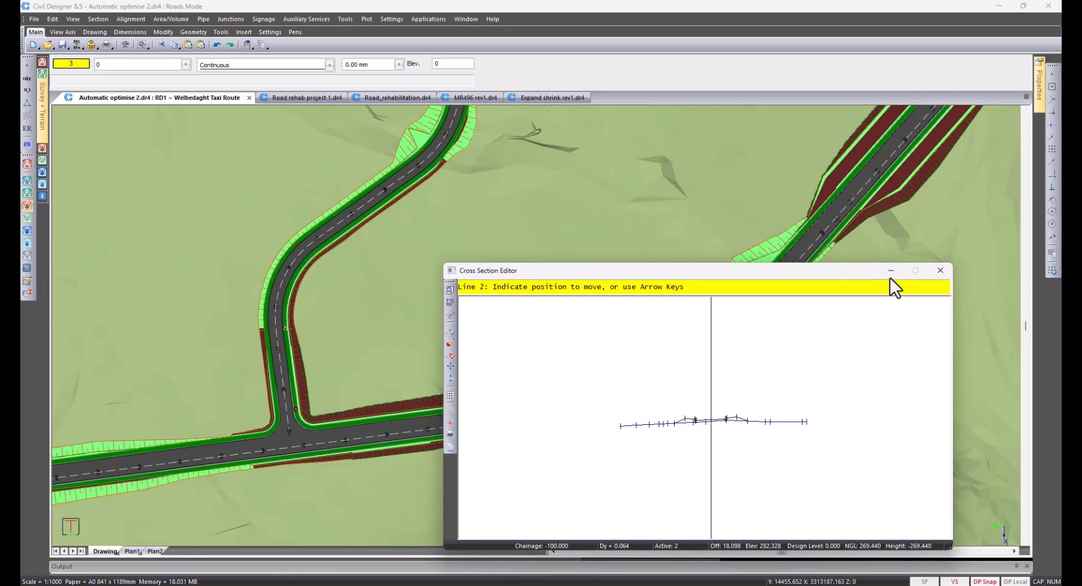
left_click(941, 272)
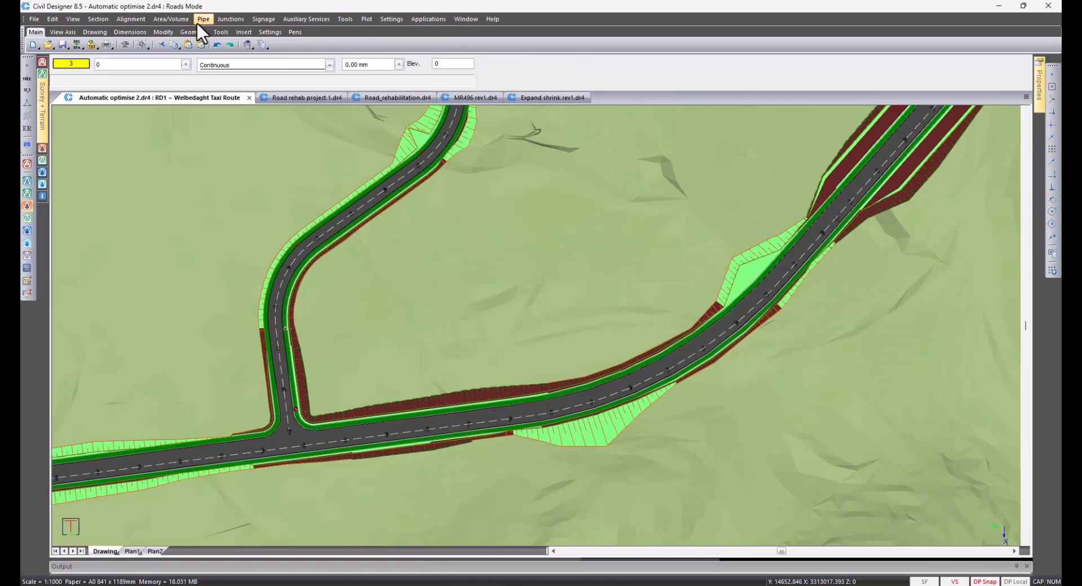
- Automatically optimize Layer 2 Final Road against Layer 1 OGL over the full chainage range, applying the template with 0 topsoil stripping and 20% area tolerance
left_click(175, 20)
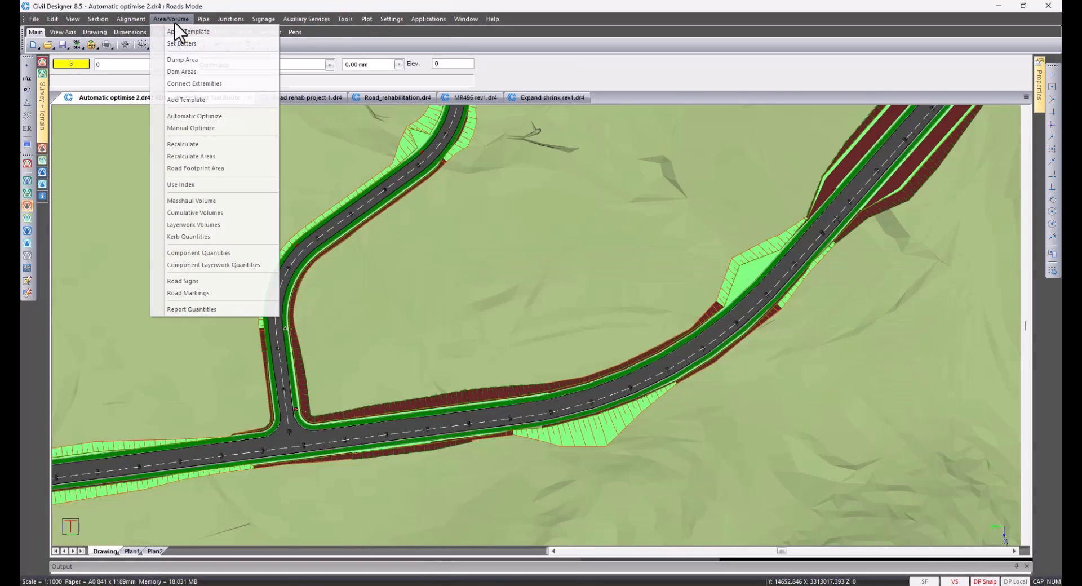
left_click(214, 117)
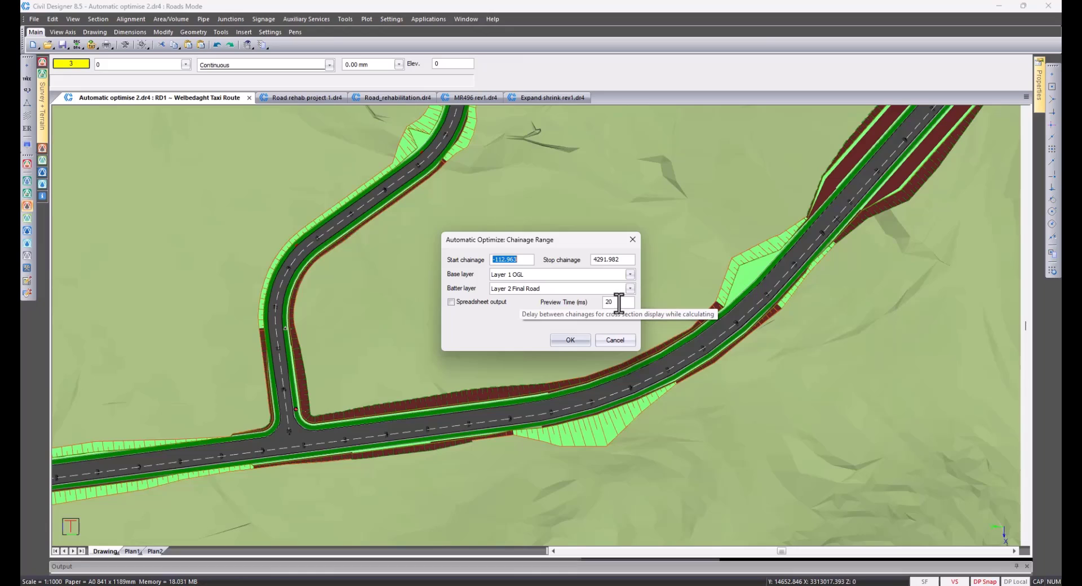
left_click(572, 341)
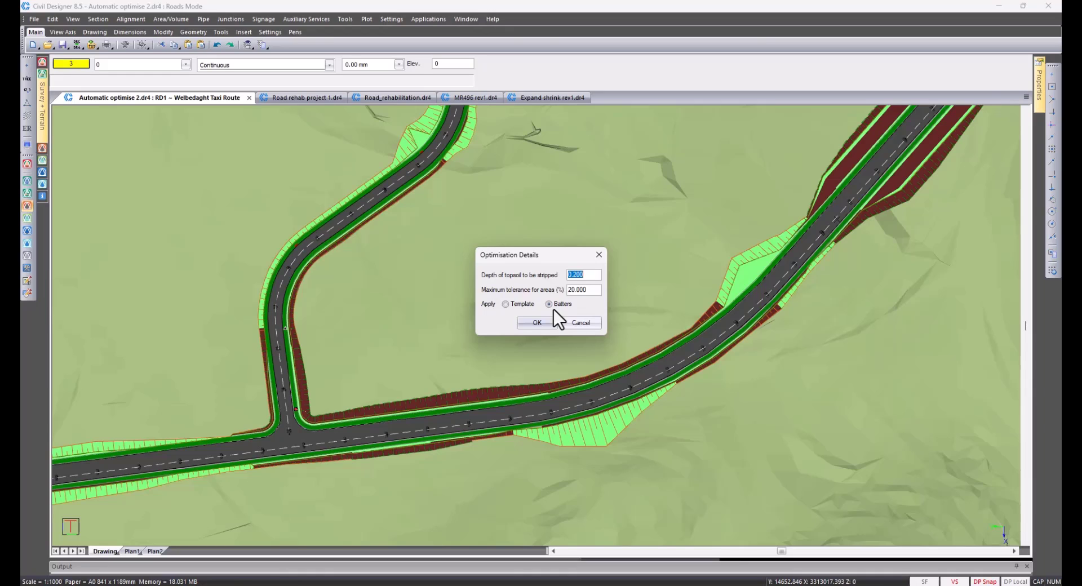
left_click(505, 305)
double_click(587, 276)
type("0")
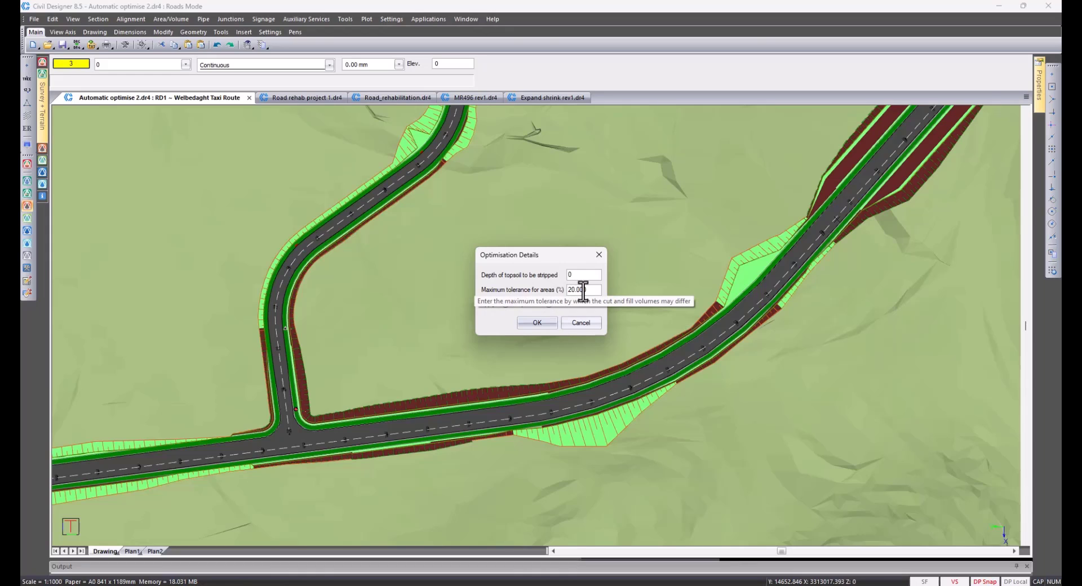
left_click(536, 324)
left_click(626, 352)
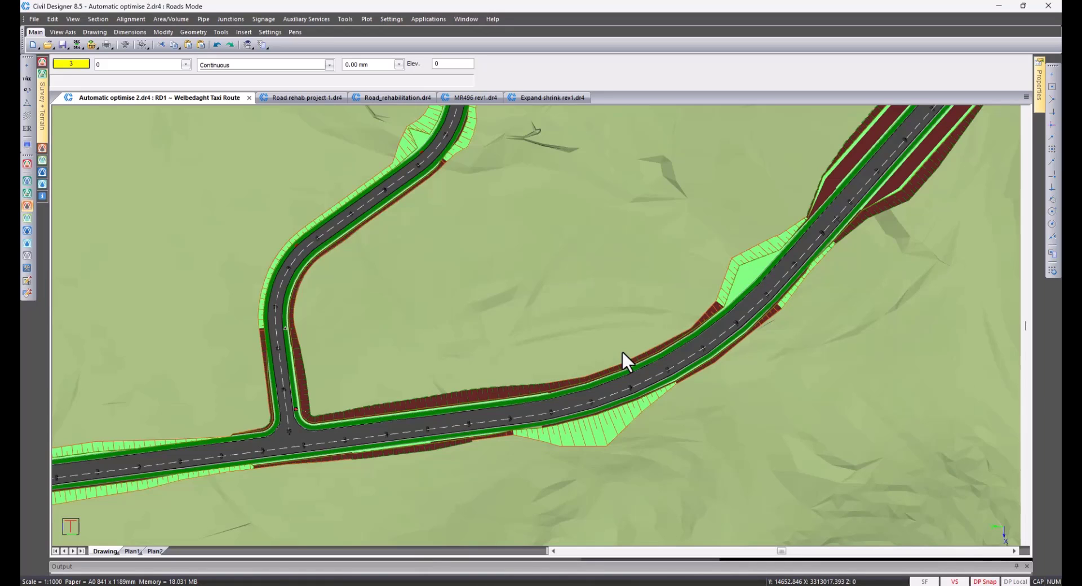
- Examine the optimized cross sections graphically, stepping from the upper bend of the main road to chainage 3060, and close the cross section editor
left_click(97, 19)
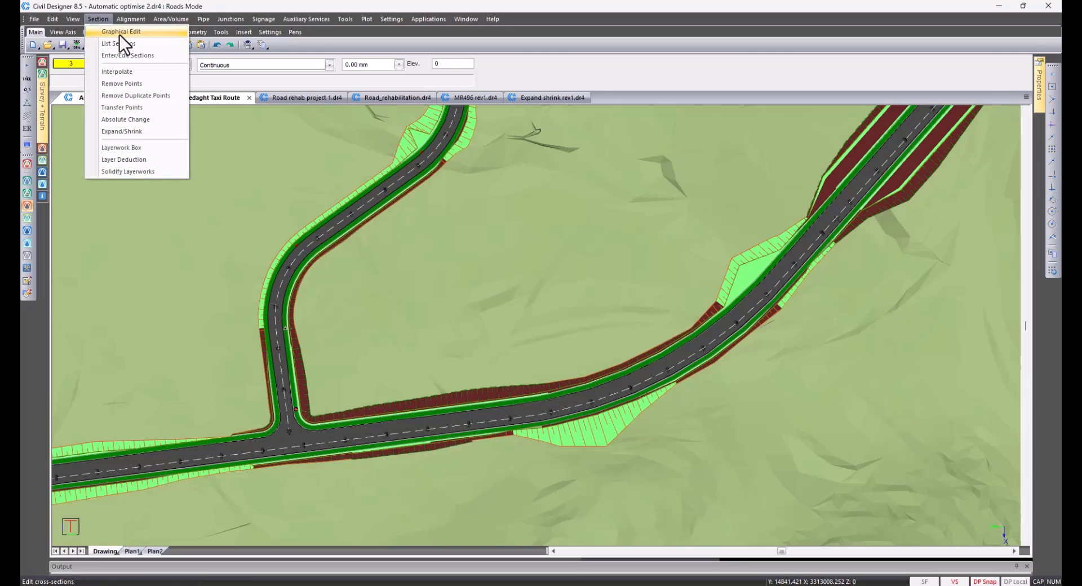
left_click(120, 32)
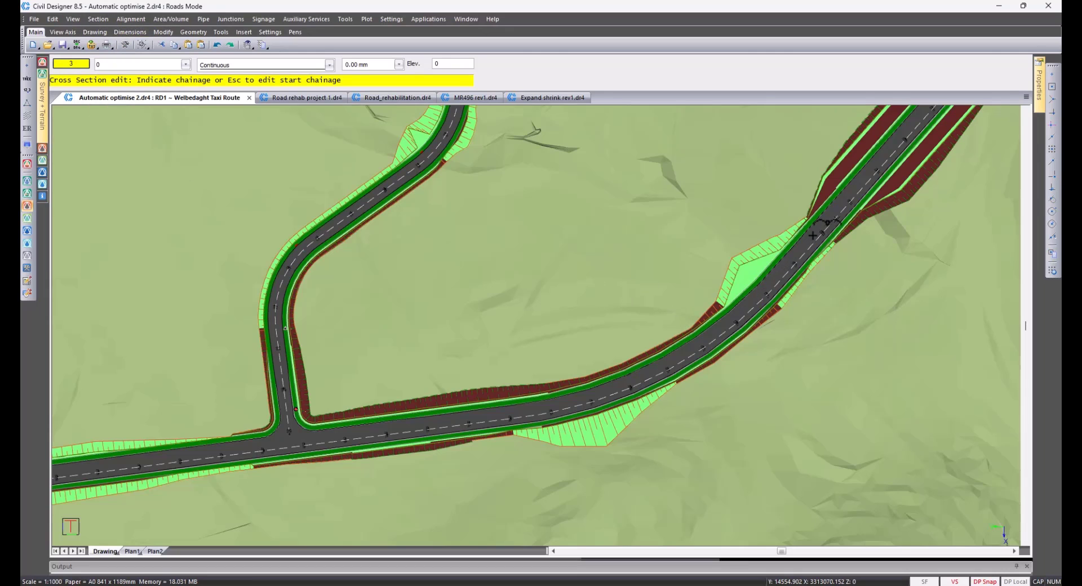
left_click(812, 241)
key("Page_Down")
key("Page_Down")
key("Page_Down")
key("Page_Down")
key("Page_Down")
key("Page_Down")
key("Page_Down")
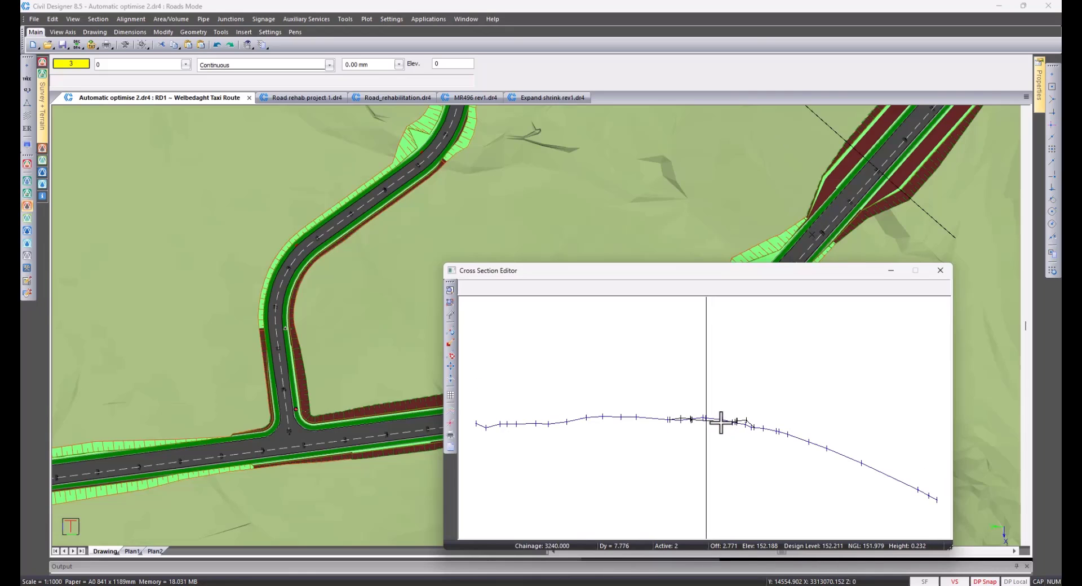
key("Page_Down")
key("Page_Down")
key("Page_Down")
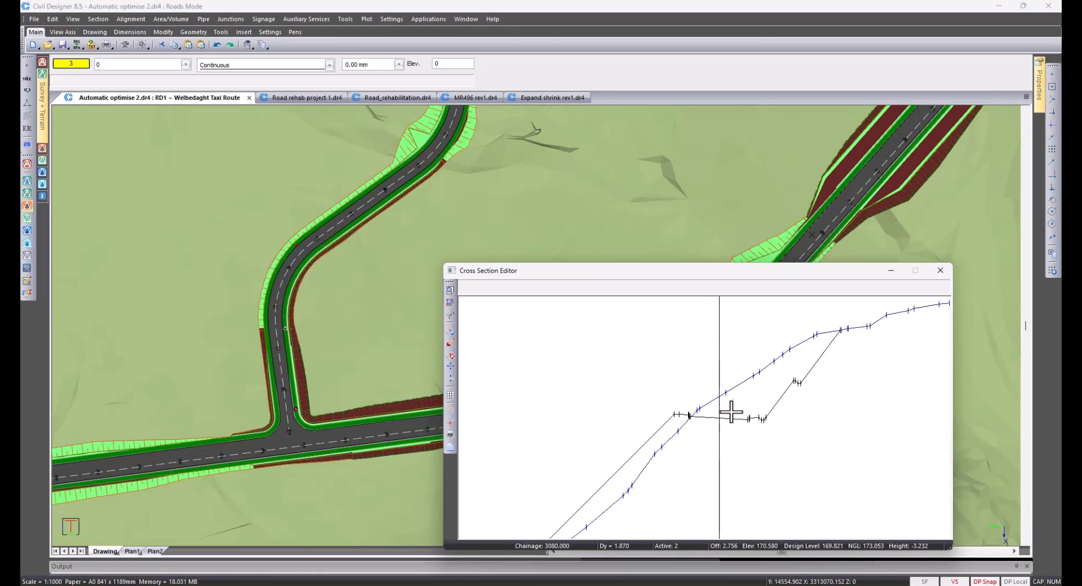
key("Page_Down")
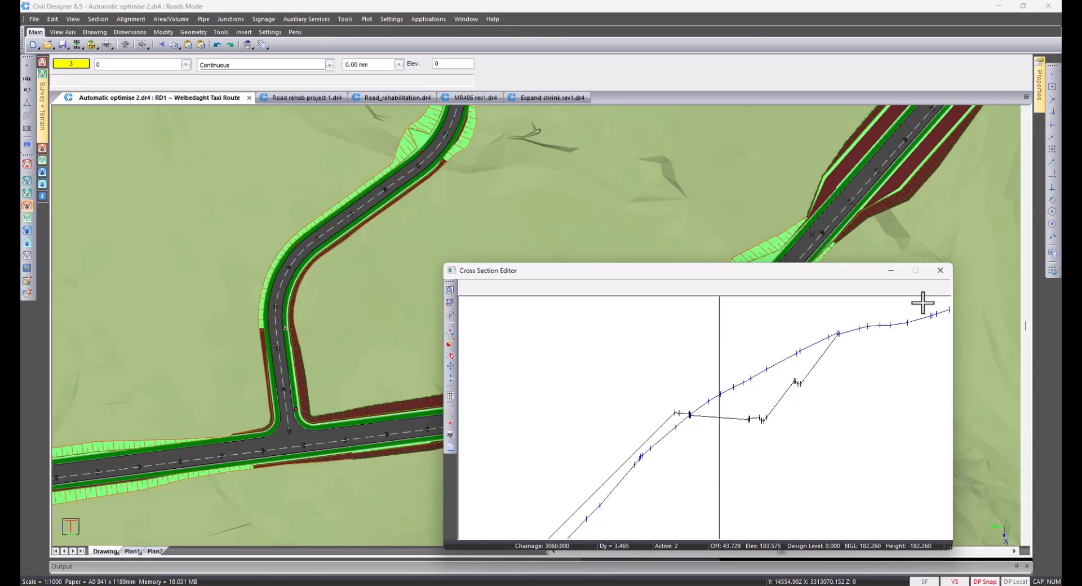
left_click(940, 272)
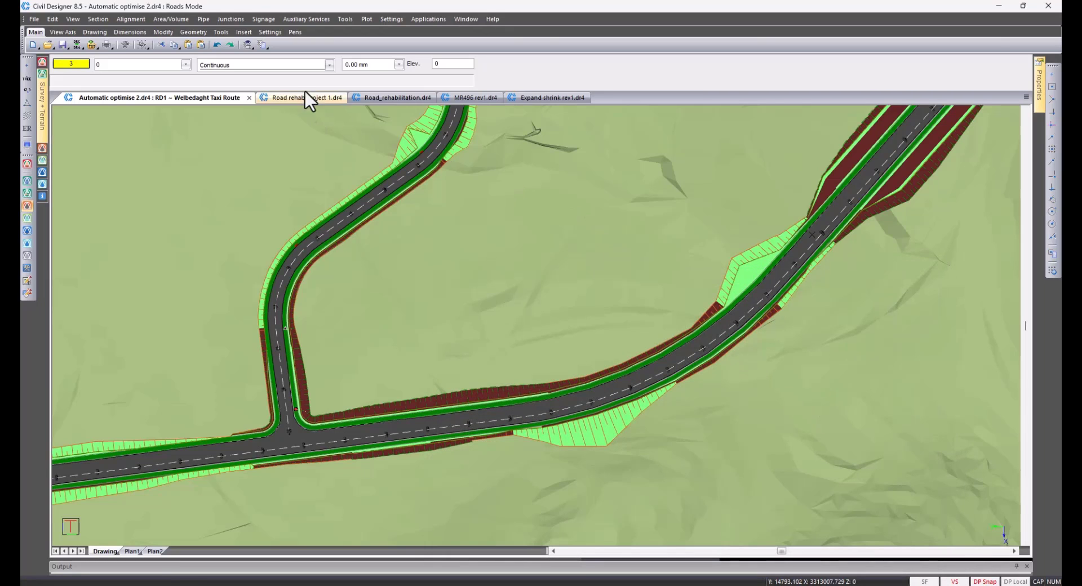
- Recalculate the masshaul volumes between Layer 1 OGL and Layer 2 Final Road and send the results to the screen output
left_click(163, 20)
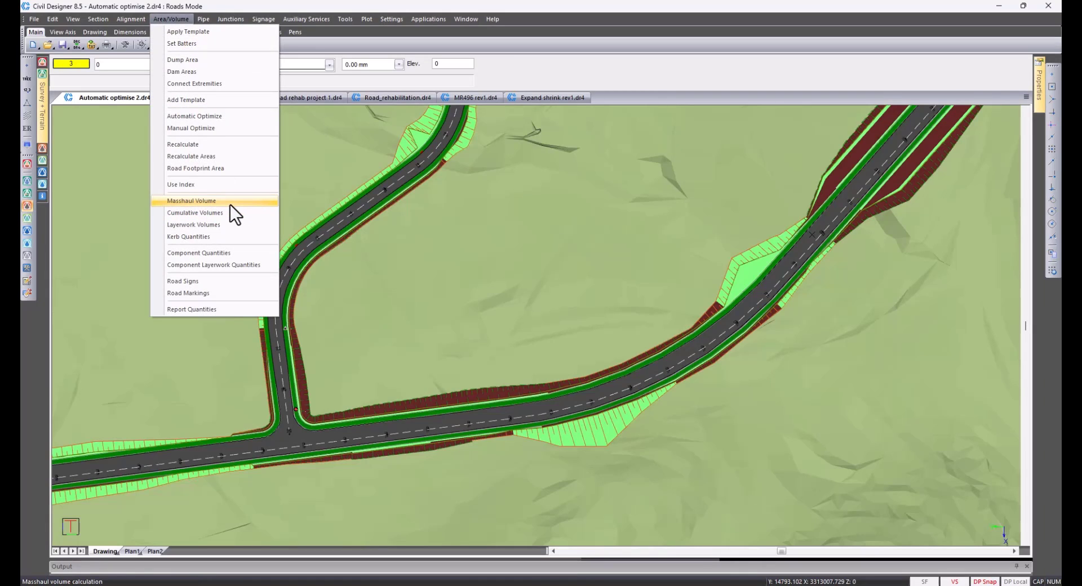
left_click(230, 202)
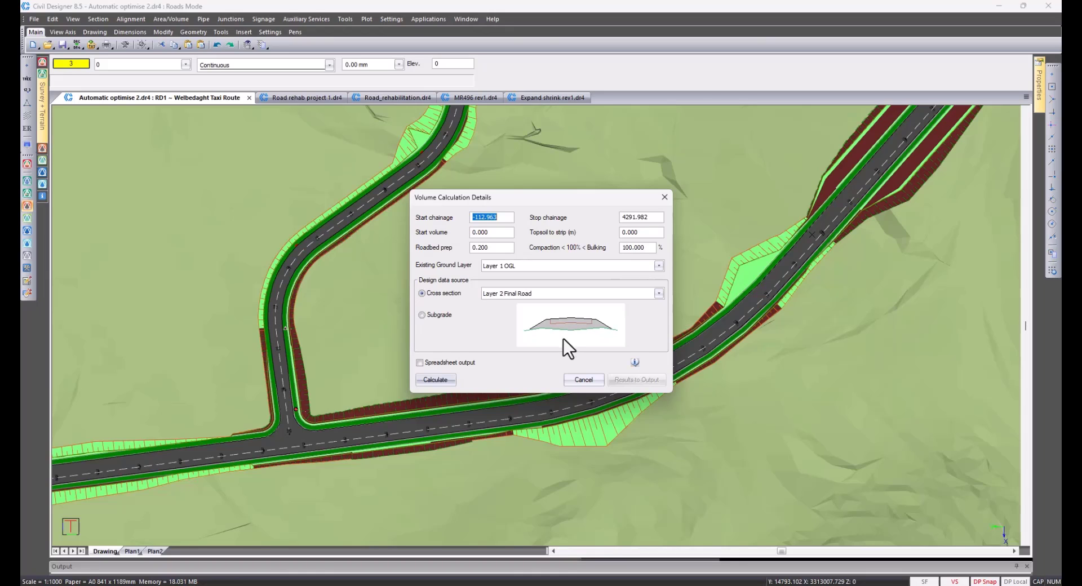
left_click(435, 380)
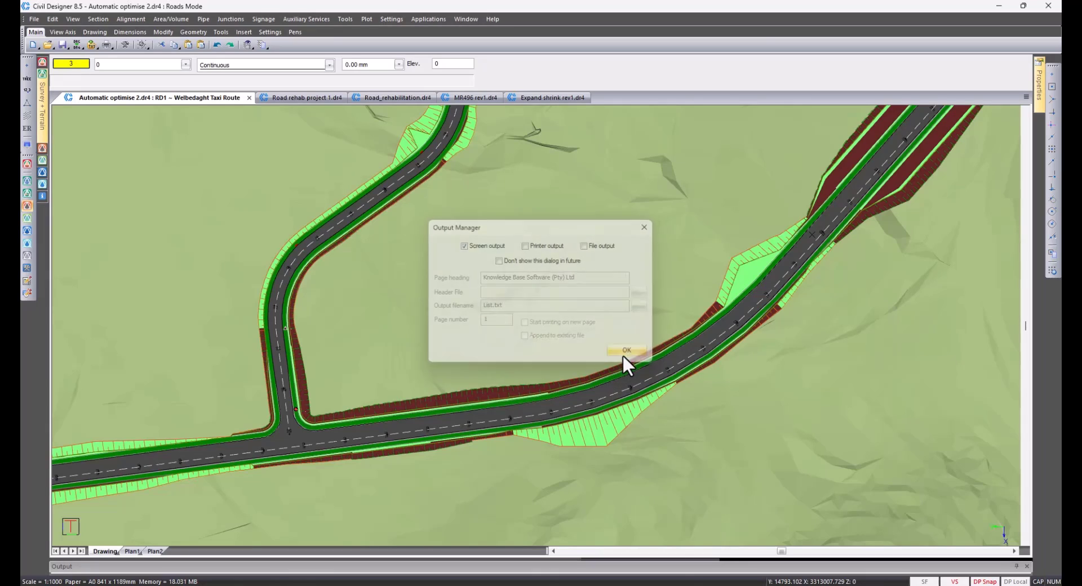
left_click(625, 352)
left_click(626, 353)
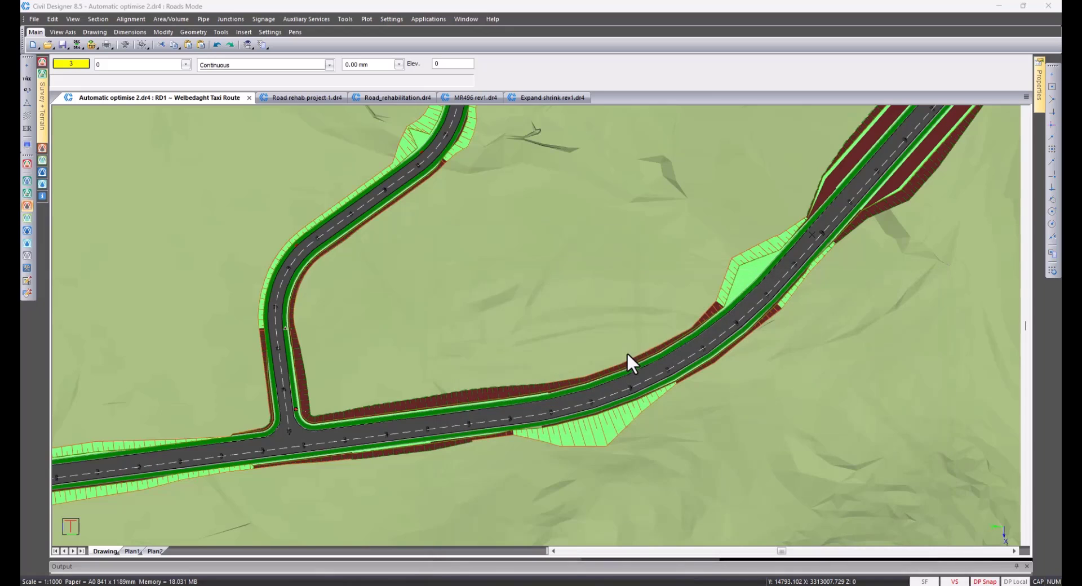
left_click(624, 351)
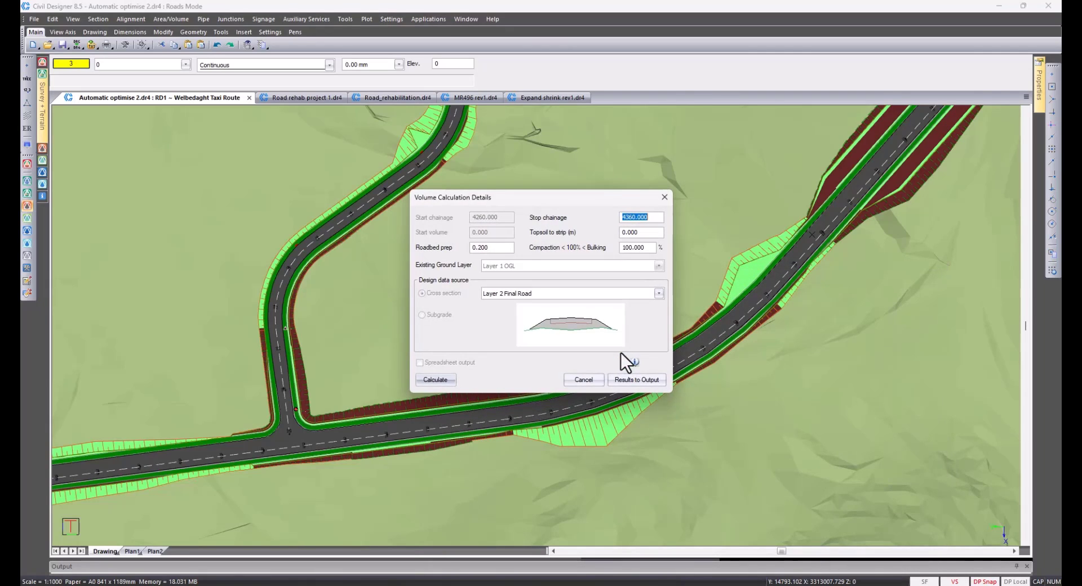
left_click(625, 381)
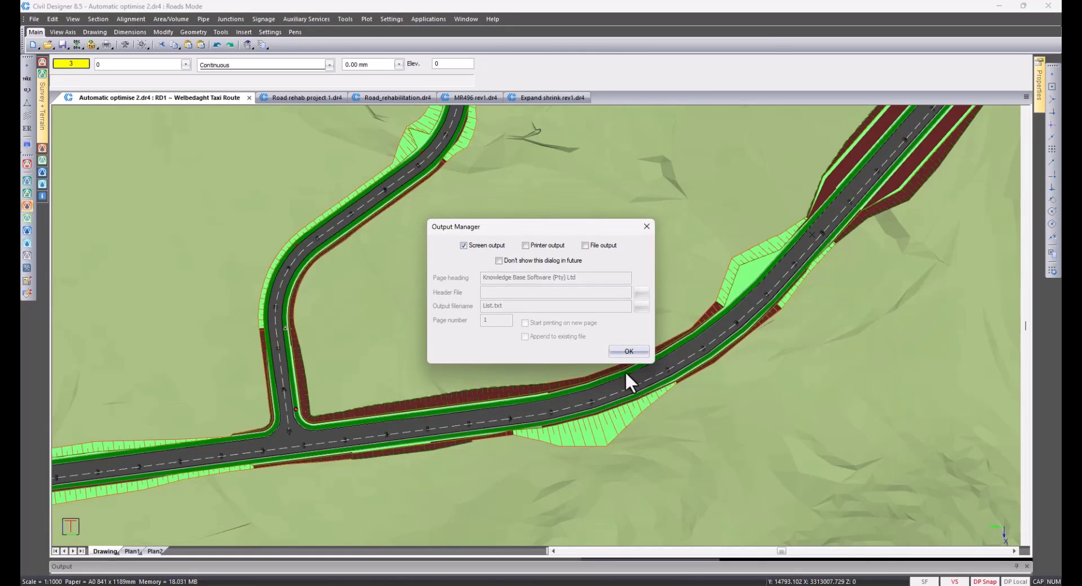
left_click(626, 354)
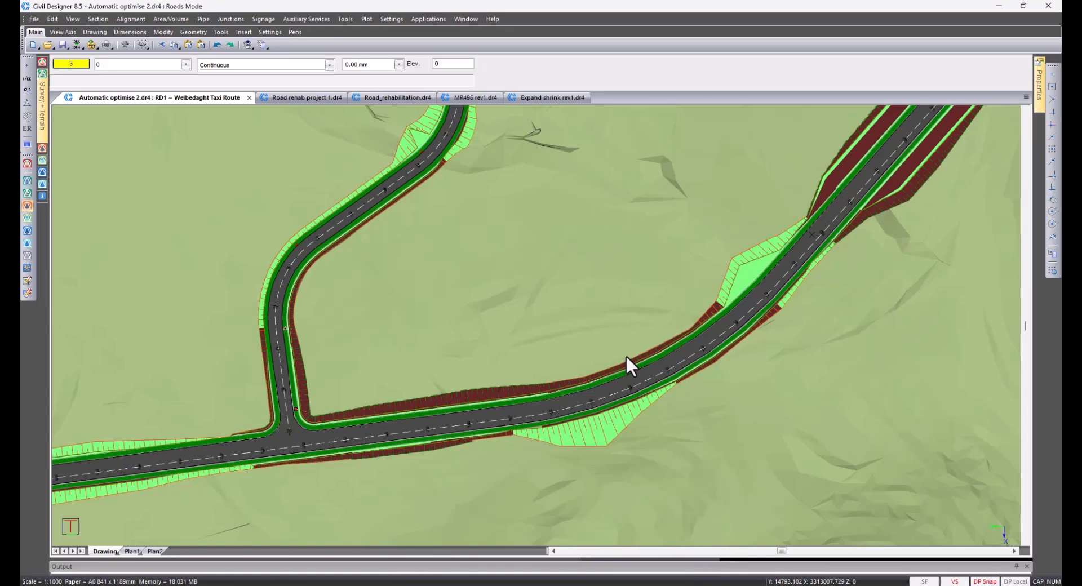
- Enlarge the output area, compare the road's total cut and fill volumes after optimization, and collapse it again
left_click_drag(411, 560, 418, 404)
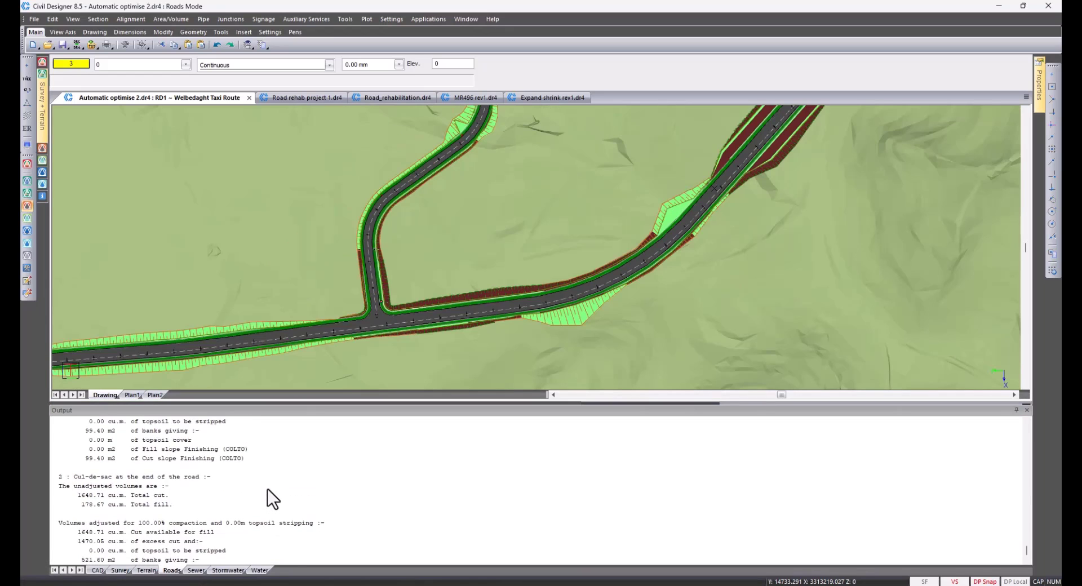
scroll(268, 490, "up", 4)
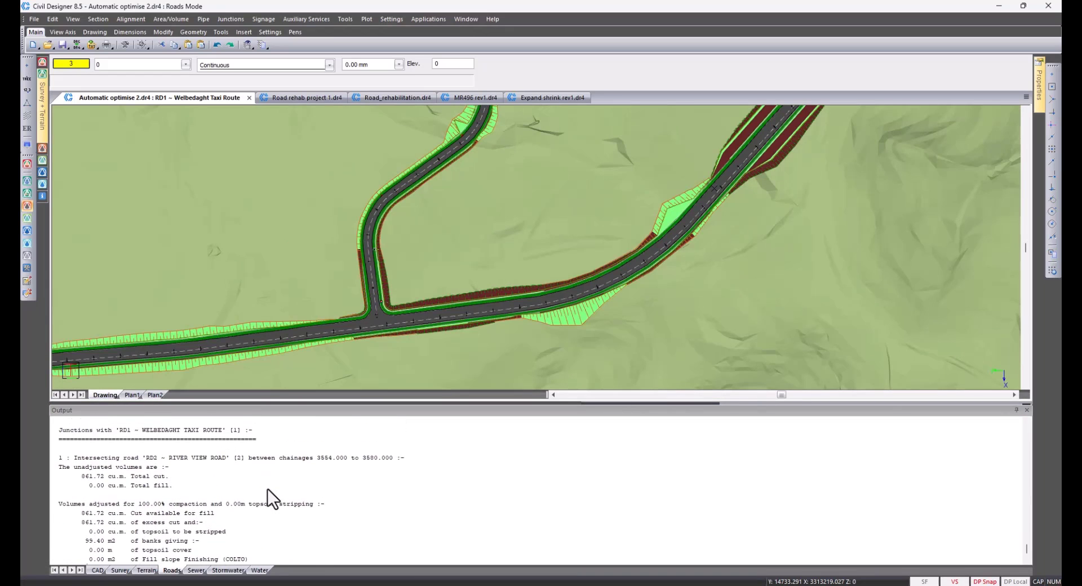
scroll(268, 489, "up", 4)
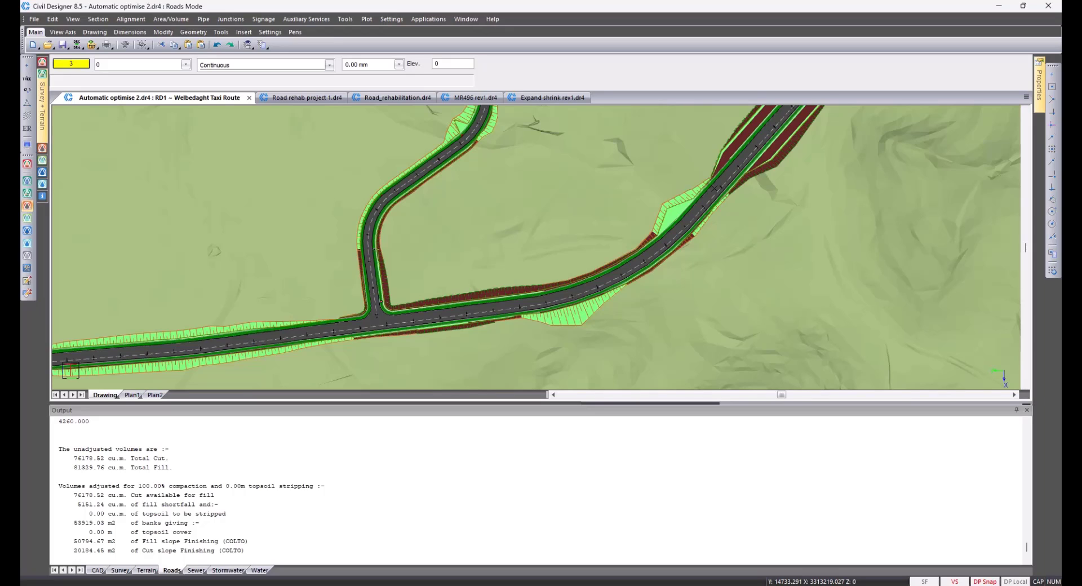
left_click_drag(466, 403, 483, 560)
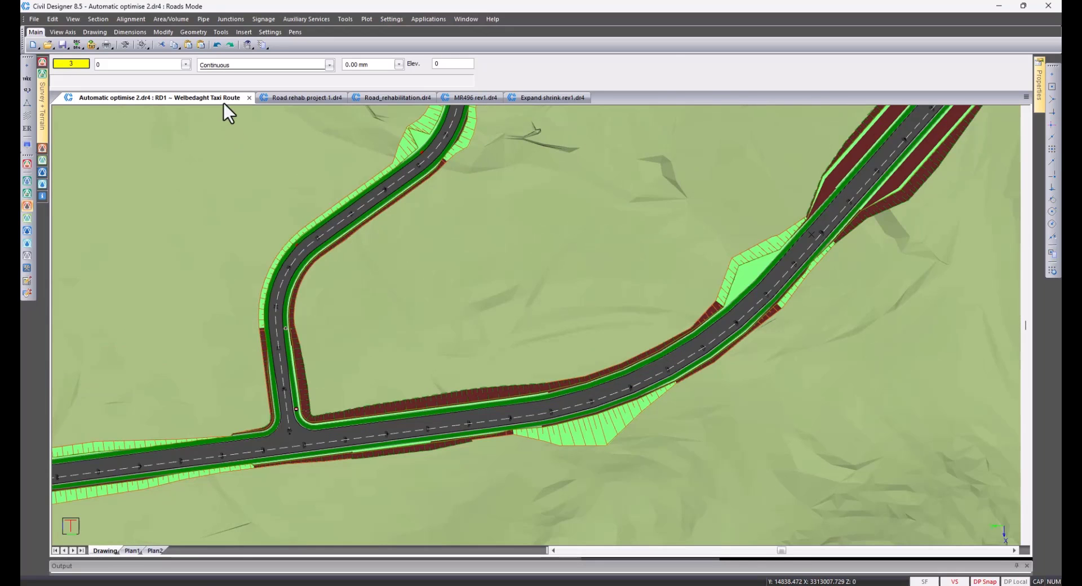
- Review the batter details that Automatic Optimize offers when applying batters, and cancel without running the optimization
left_click(164, 20)
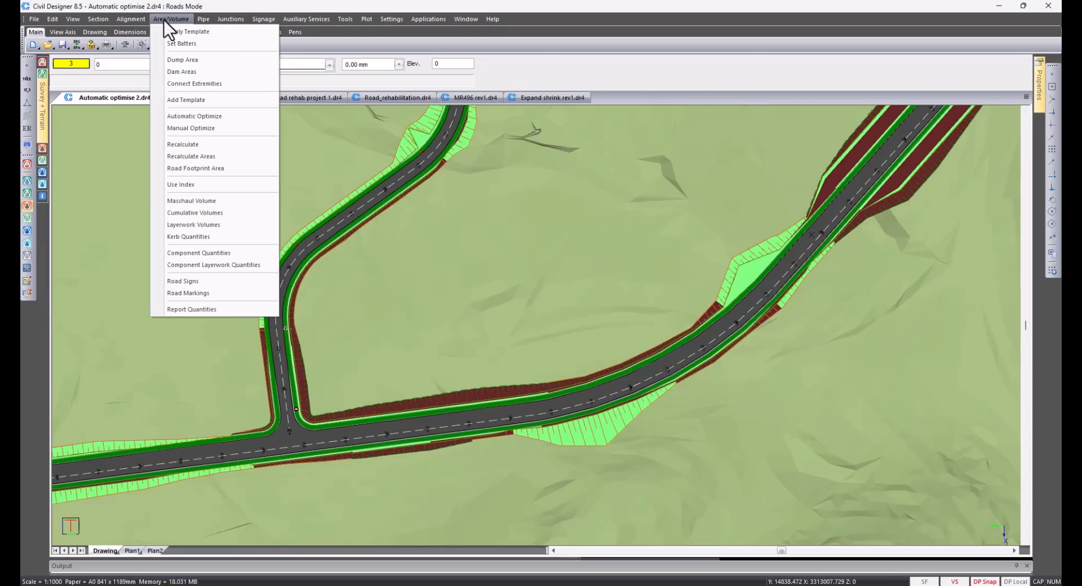
left_click(216, 117)
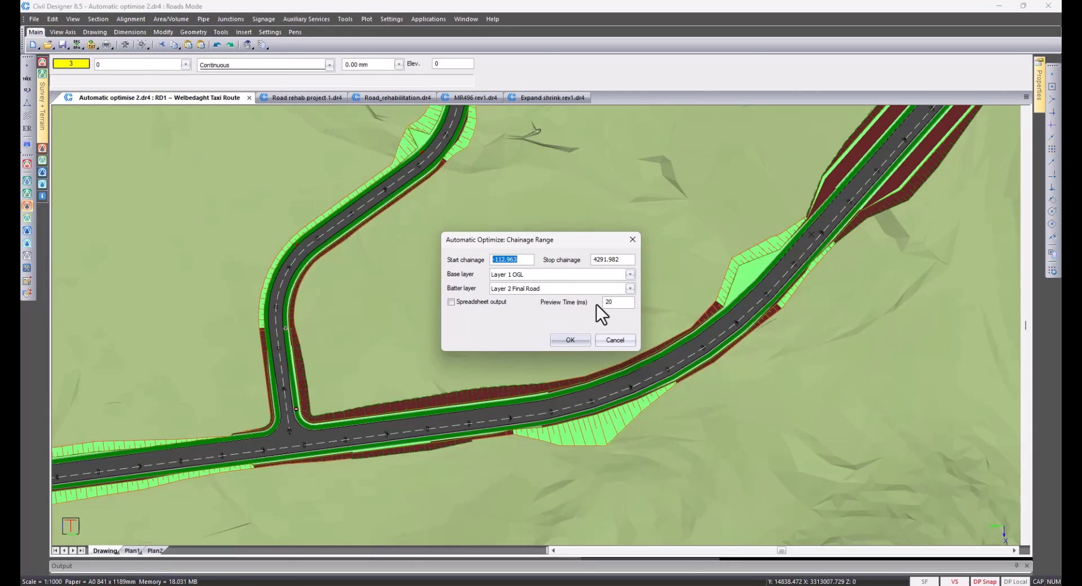
left_click(574, 339)
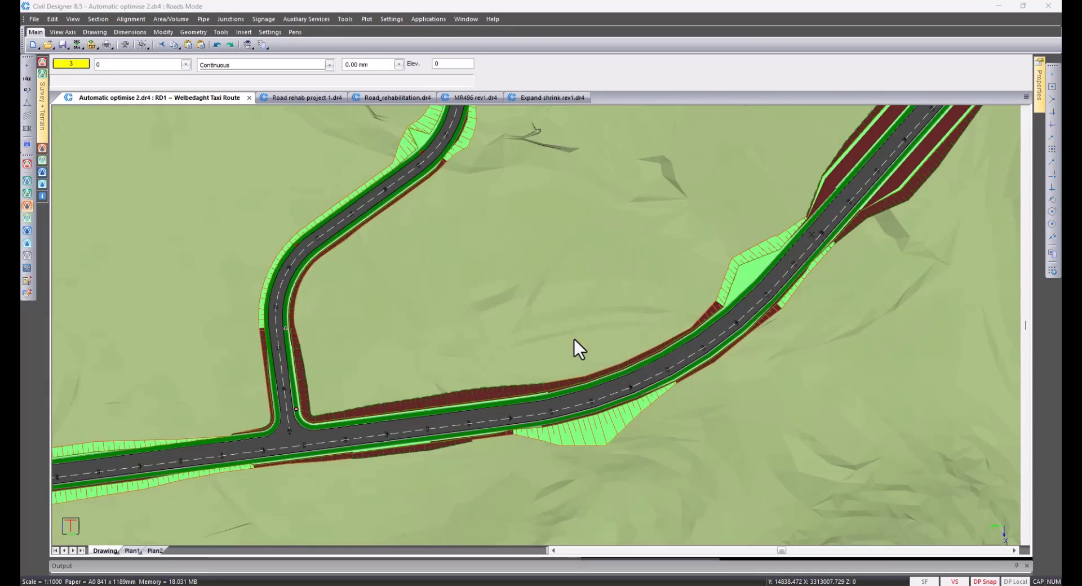
left_click(550, 304)
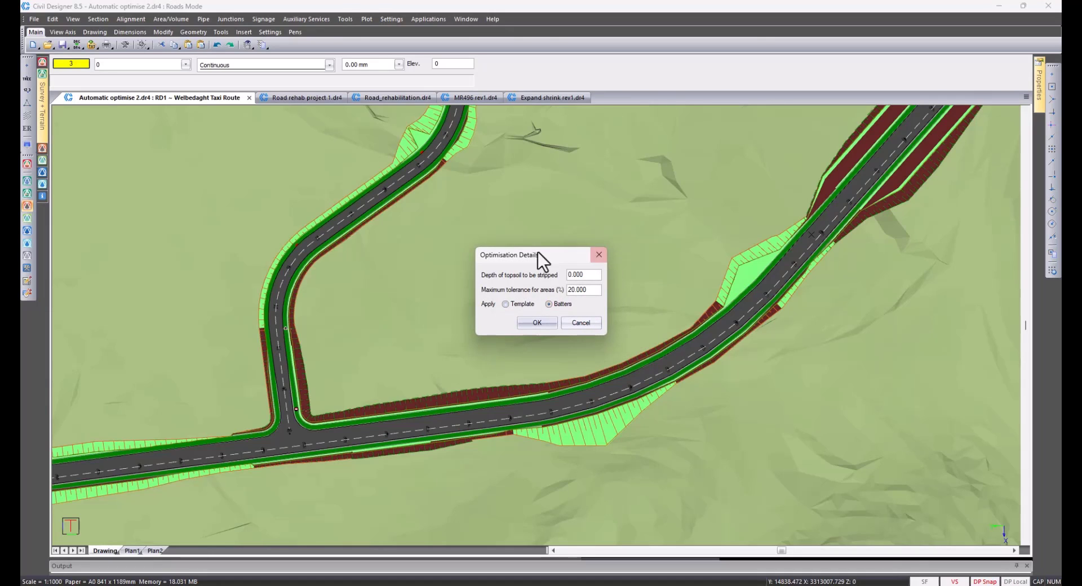
left_click(533, 323)
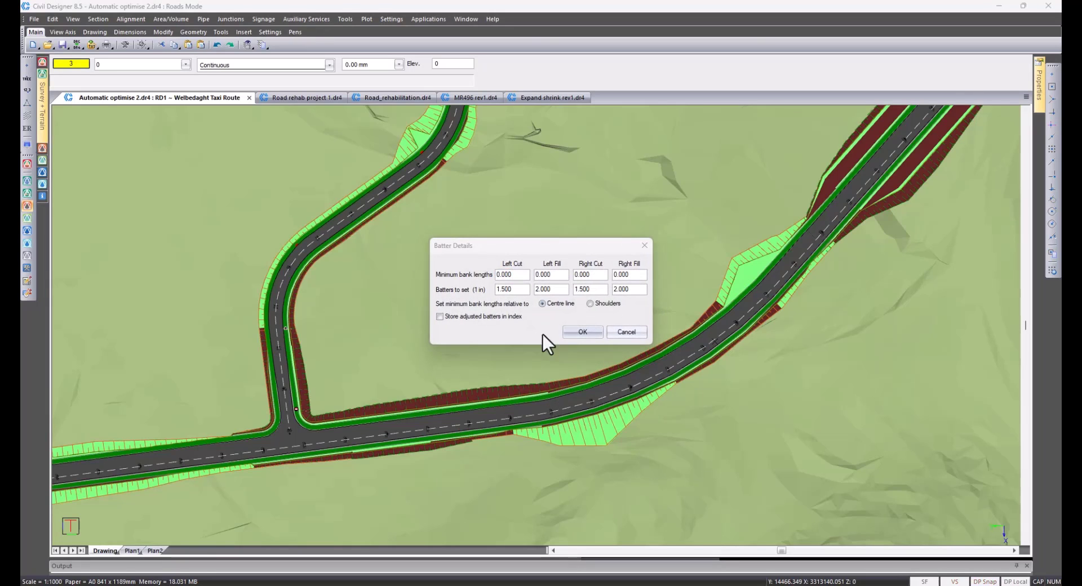
left_click(502, 249)
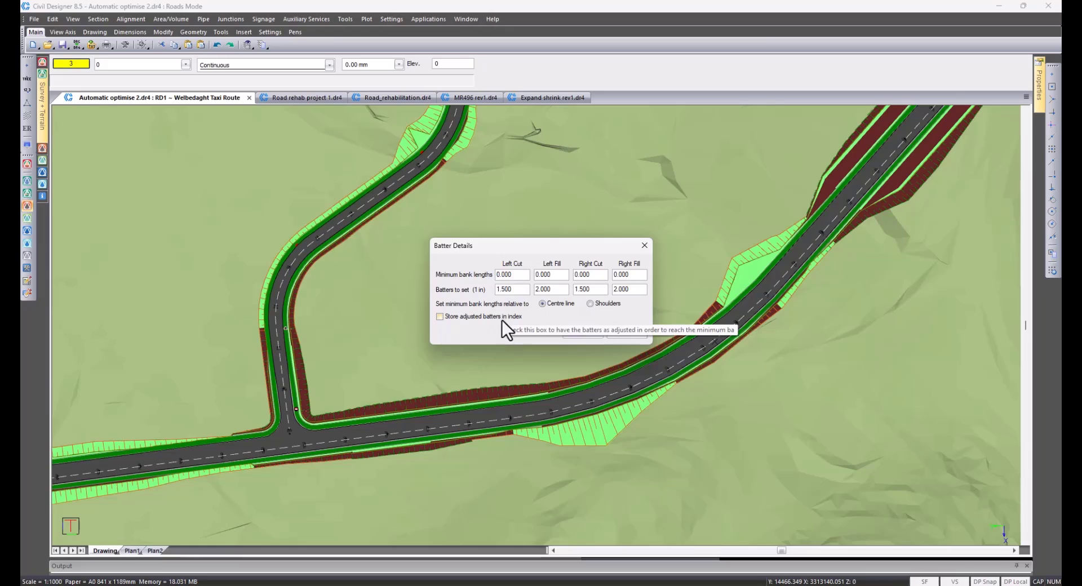
left_click(498, 275)
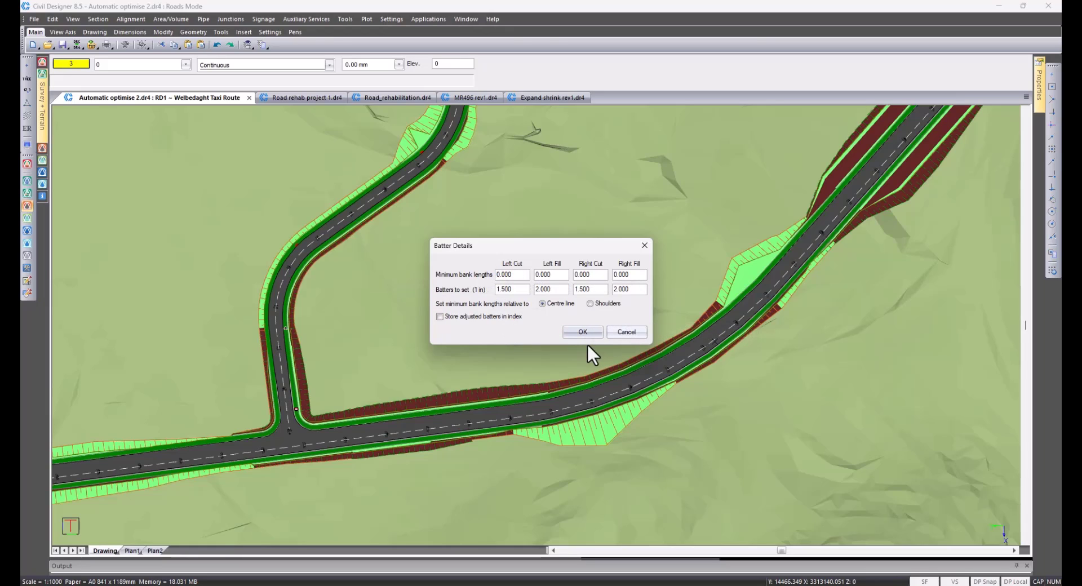
left_click(618, 333)
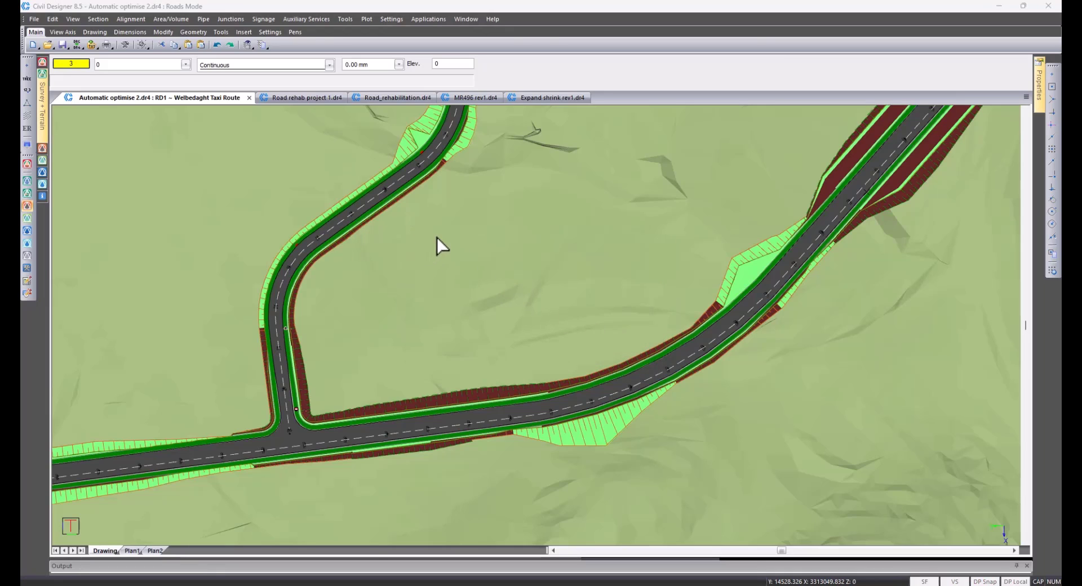
- Generate cross section plot layouts from chainage 300 to 3300 at a 20 m section interval, using the Cross Section sheet file
left_click(366, 18)
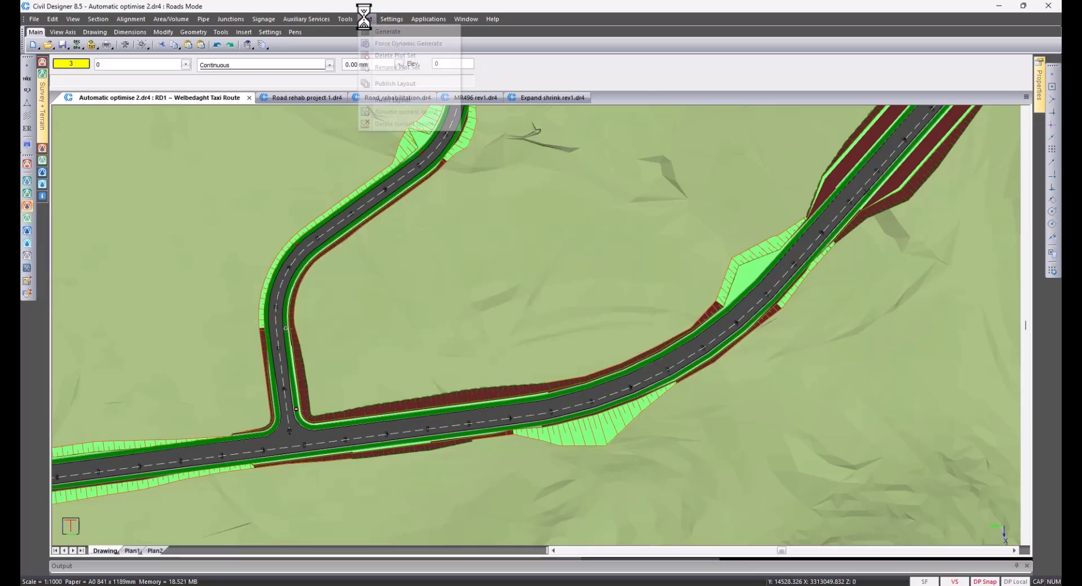
left_click(390, 32)
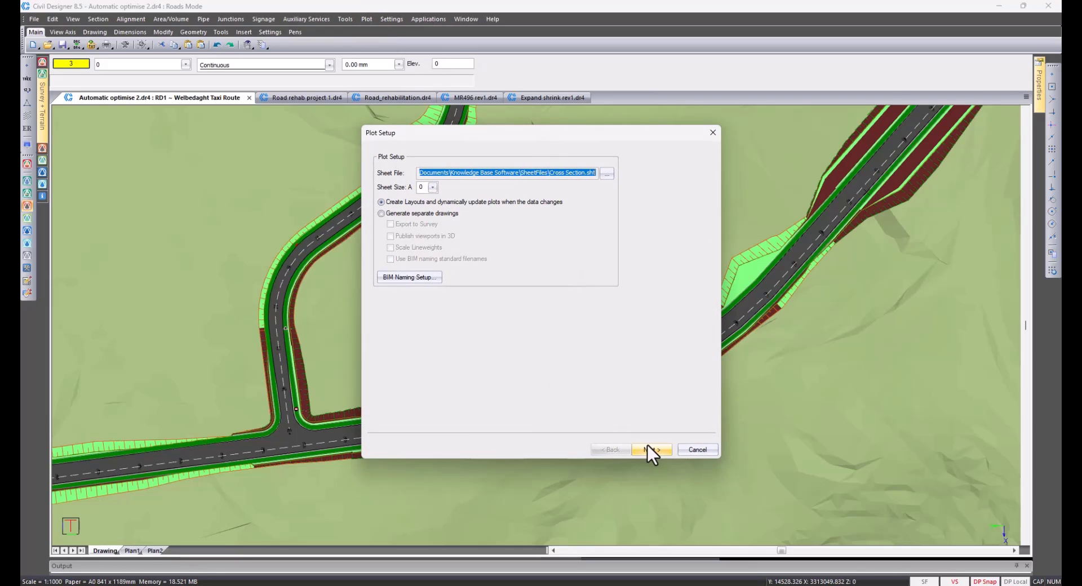
left_click(650, 449)
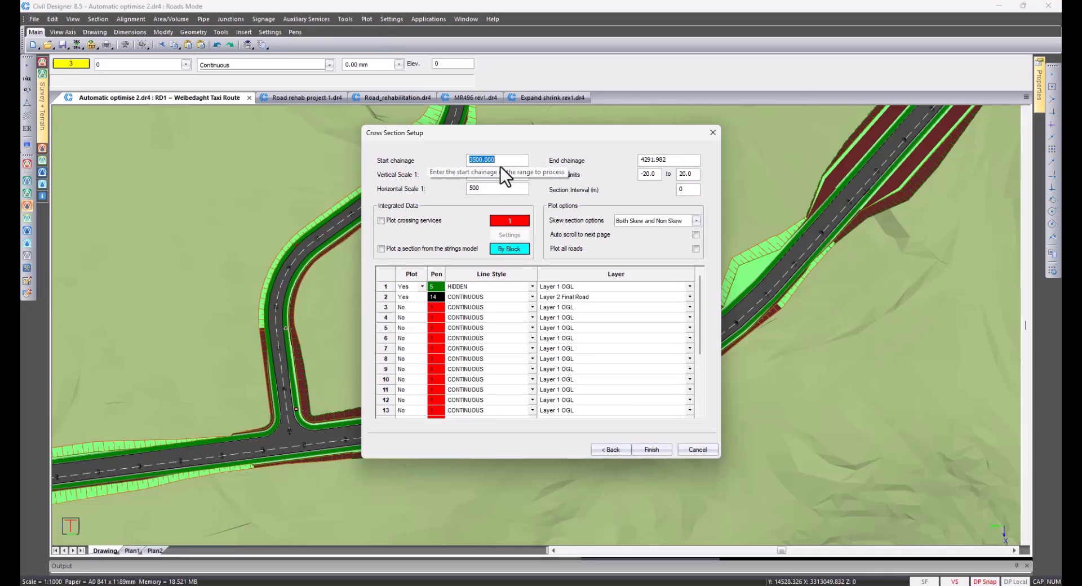
type("300")
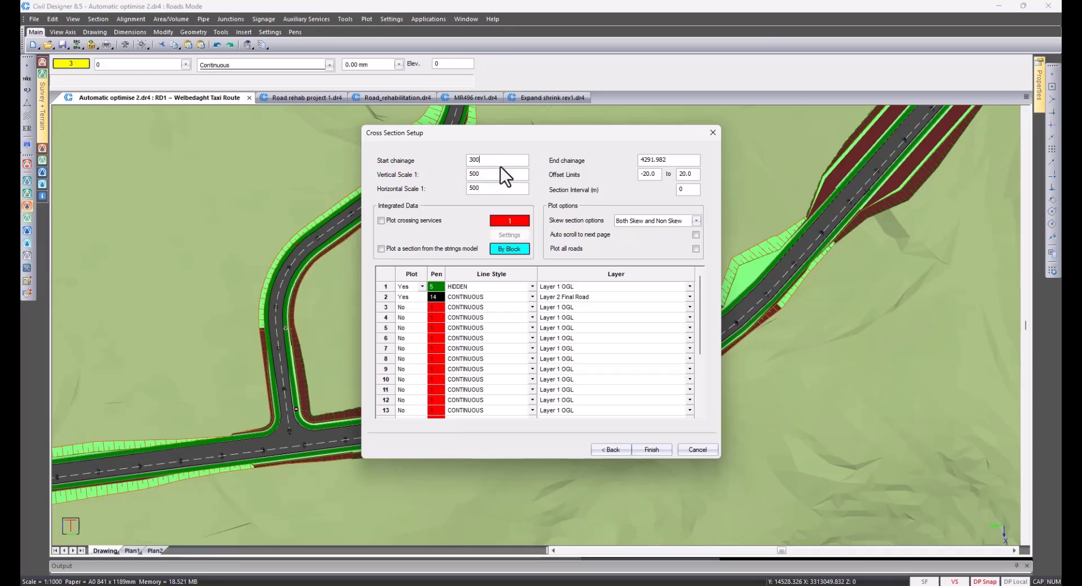
left_click_drag(687, 162, 597, 162)
type("3300")
double_click(691, 195)
type("20")
left_click(651, 448)
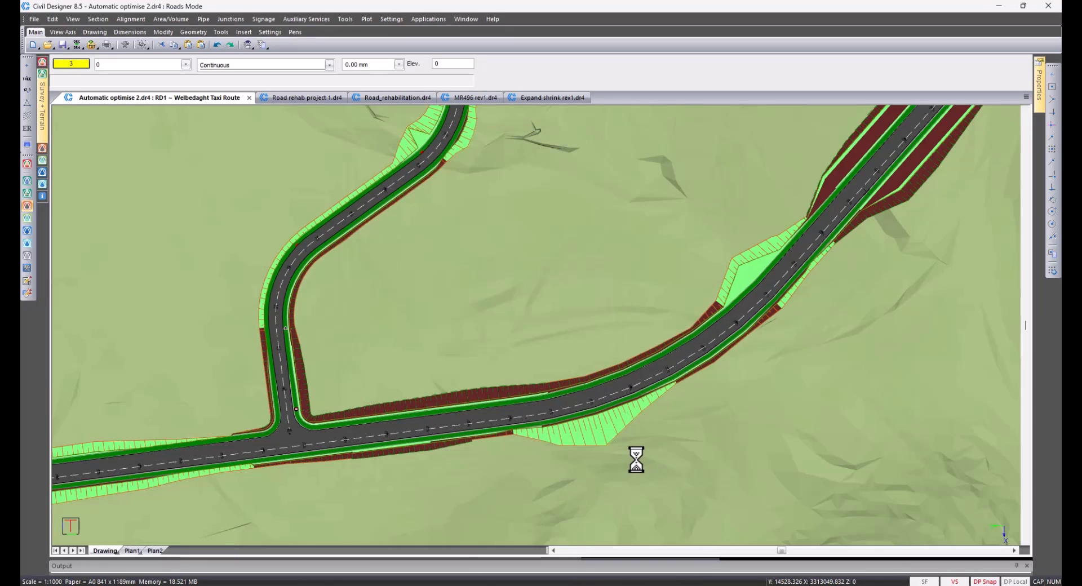
- Accept the custom title strings to create the cross section layout, and examine the sections at chainages 3100, 3080 and 3060
left_click(562, 413)
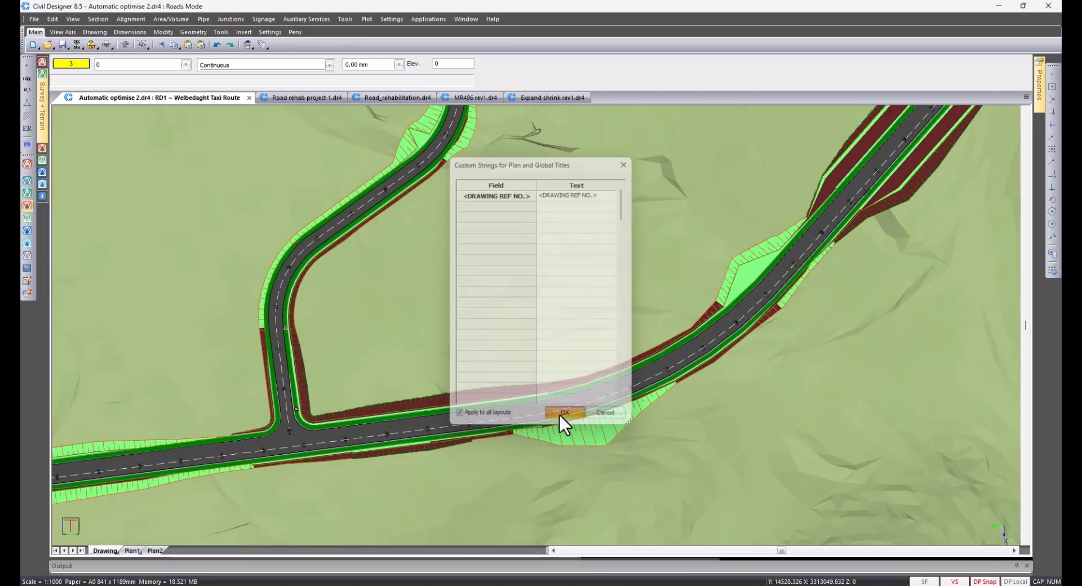
scroll(358, 260, "up", 1)
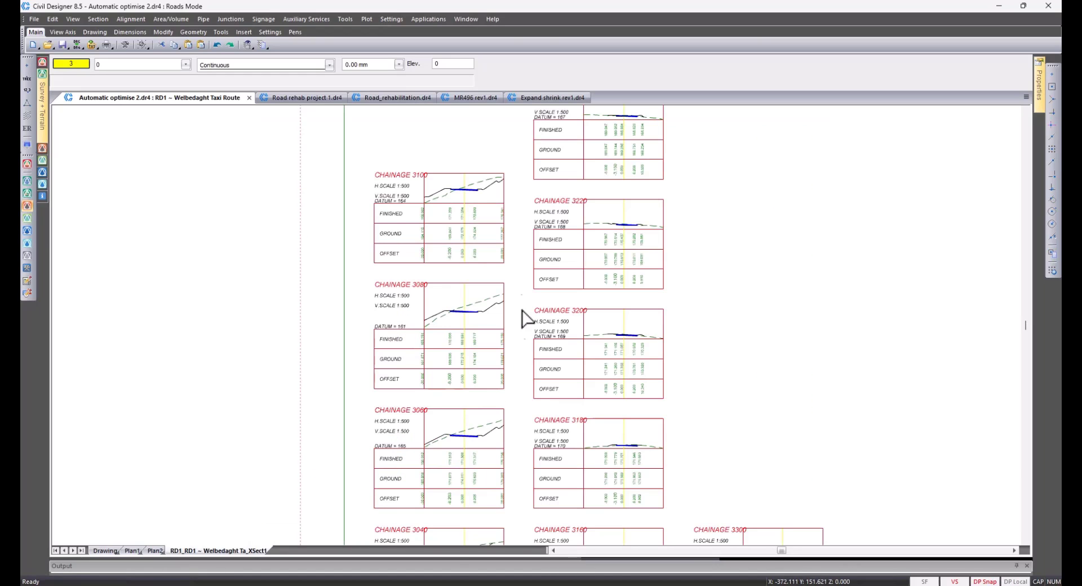
middle_click_drag(522, 275, 512, 391)
scroll(490, 330, "up", 1)
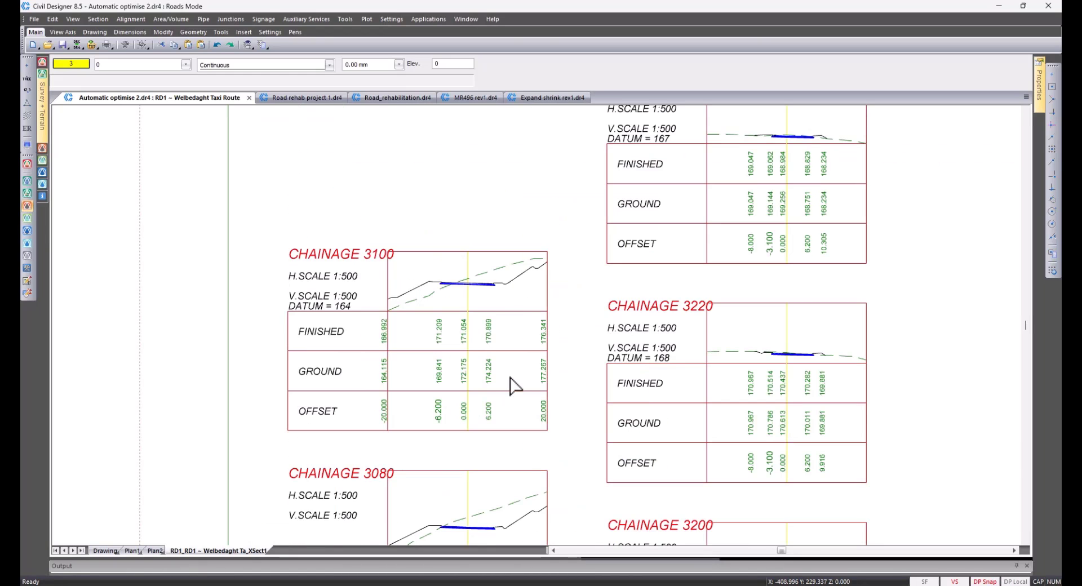
middle_click_drag(598, 498, 506, 265)
middle_click_drag(553, 413, 550, 304)
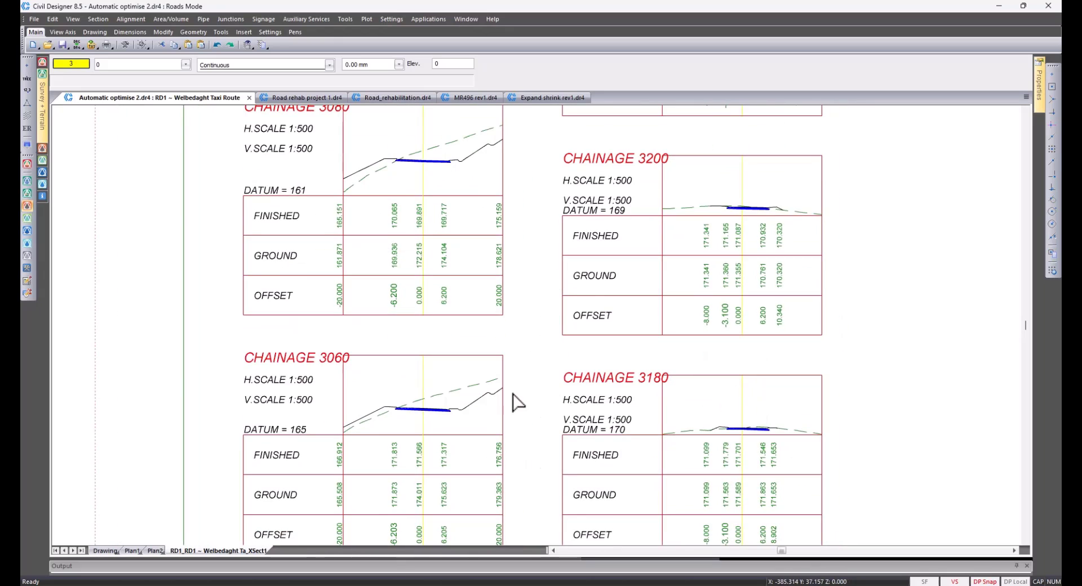
- Examine the remaining plotted cross sections between chainages 3000 and 3300, checking how far the batters extend within each section
middle_click_drag(681, 454, 689, 435)
middle_click_drag(742, 298, 700, 425)
middle_click_drag(715, 259, 669, 487)
middle_click_drag(674, 297, 558, 285)
scroll(590, 420, "down", 1)
middle_click_drag(565, 397, 580, 277)
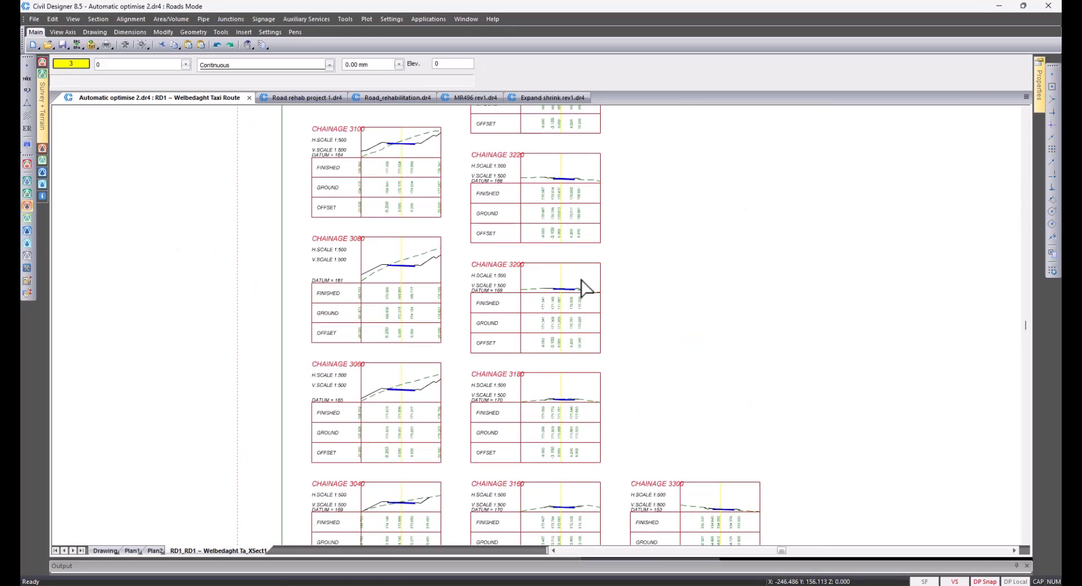
middle_click_drag(498, 440, 524, 290)
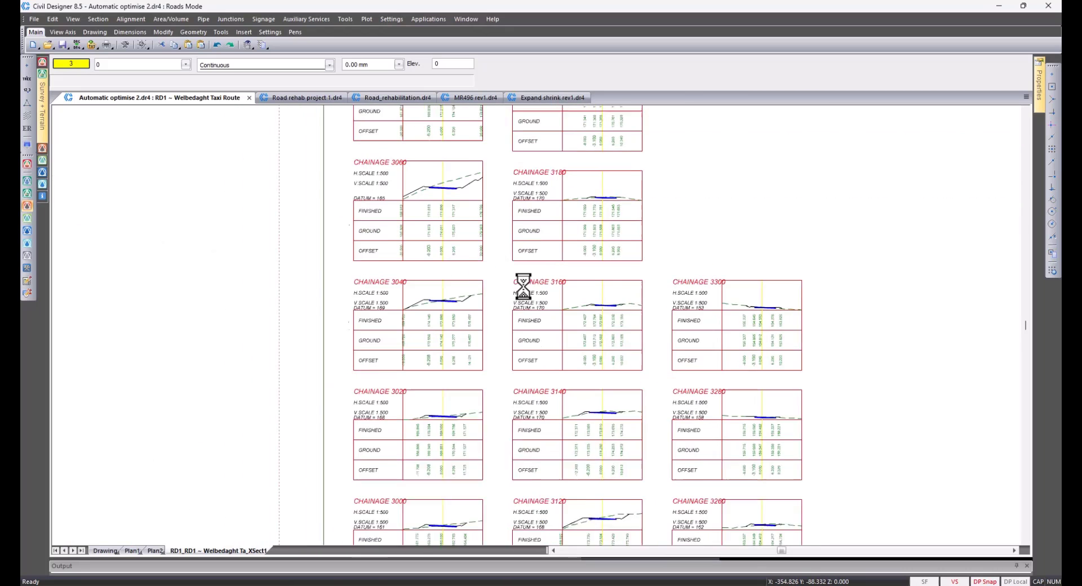
middle_click_drag(600, 415, 591, 315)
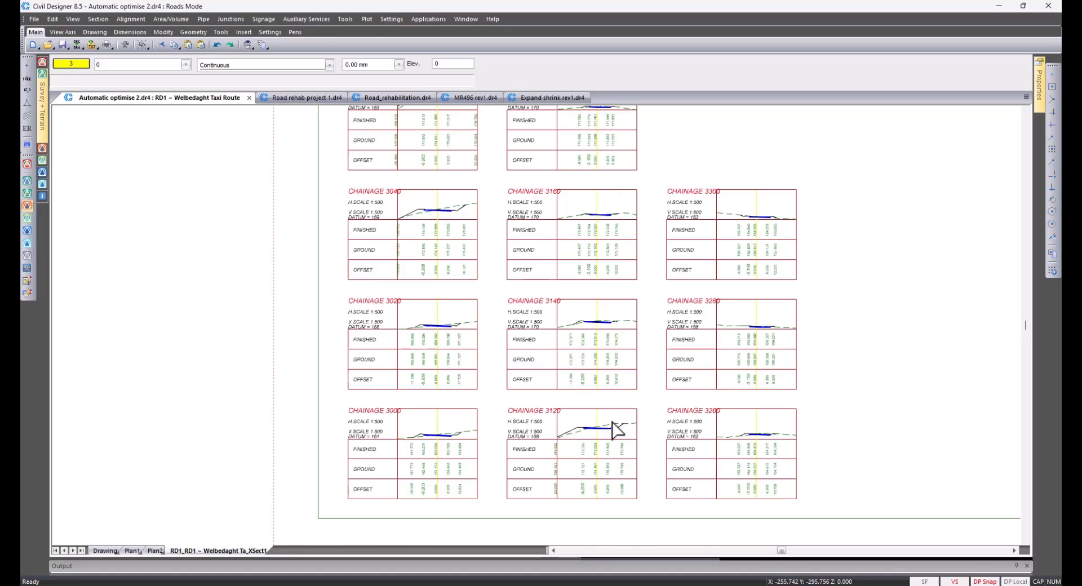
middle_click_drag(616, 341, 616, 466)
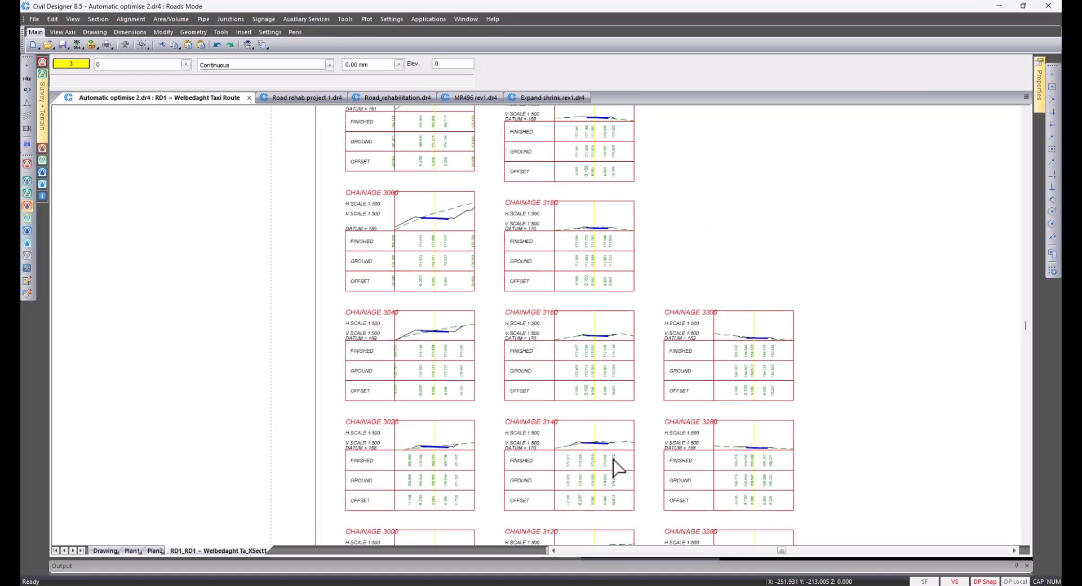
middle_click_drag(628, 299, 618, 447)
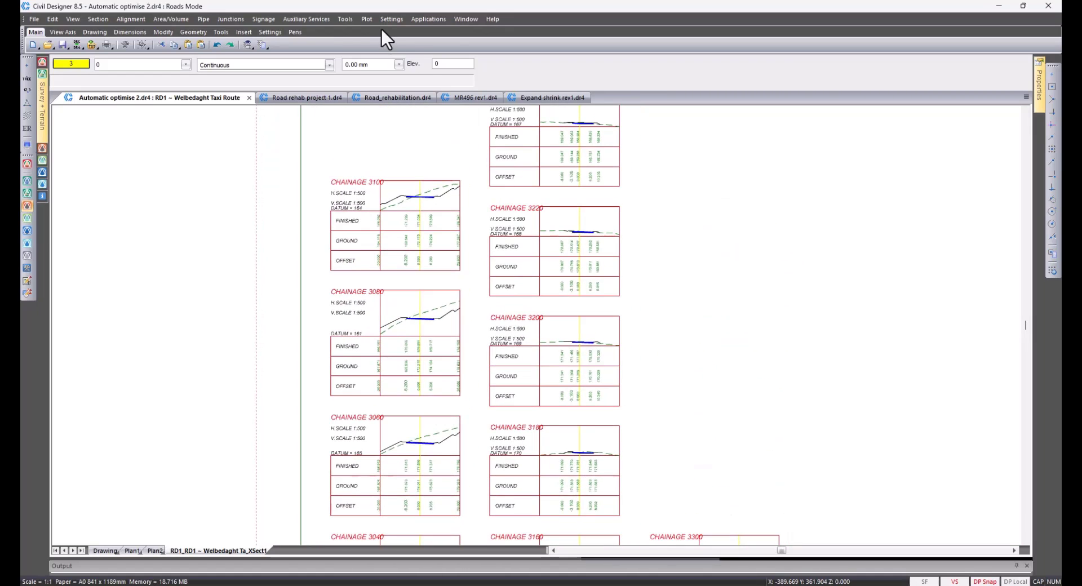
- Generate another cross section layout with the offset limits set from -50 to 50, keeping the default title strings
left_click(367, 20)
left_click(380, 31)
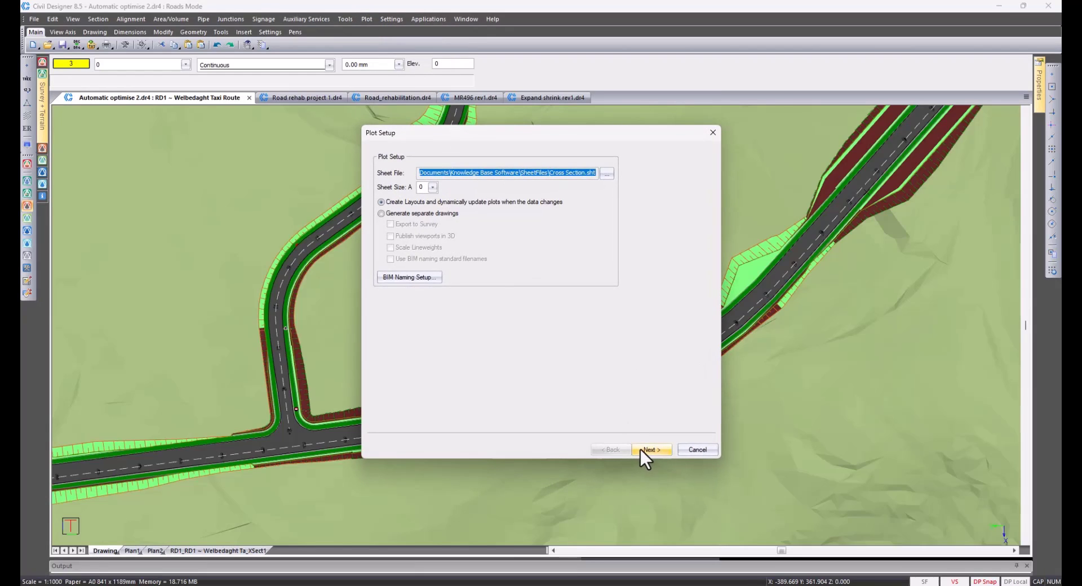
left_click(642, 449)
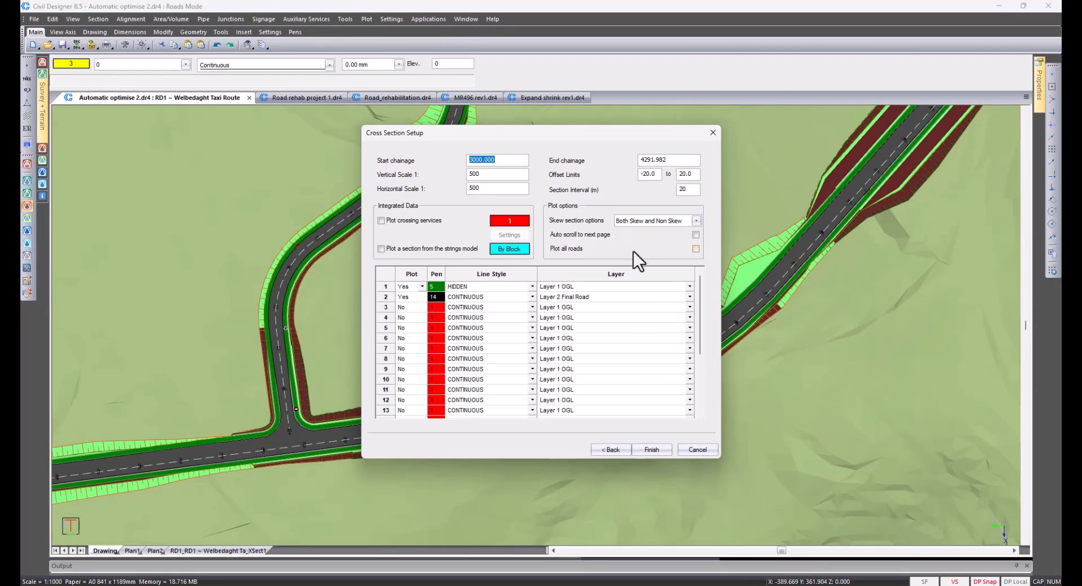
double_click(654, 174)
type("-50")
key("Tab")
type("50")
left_click(660, 449)
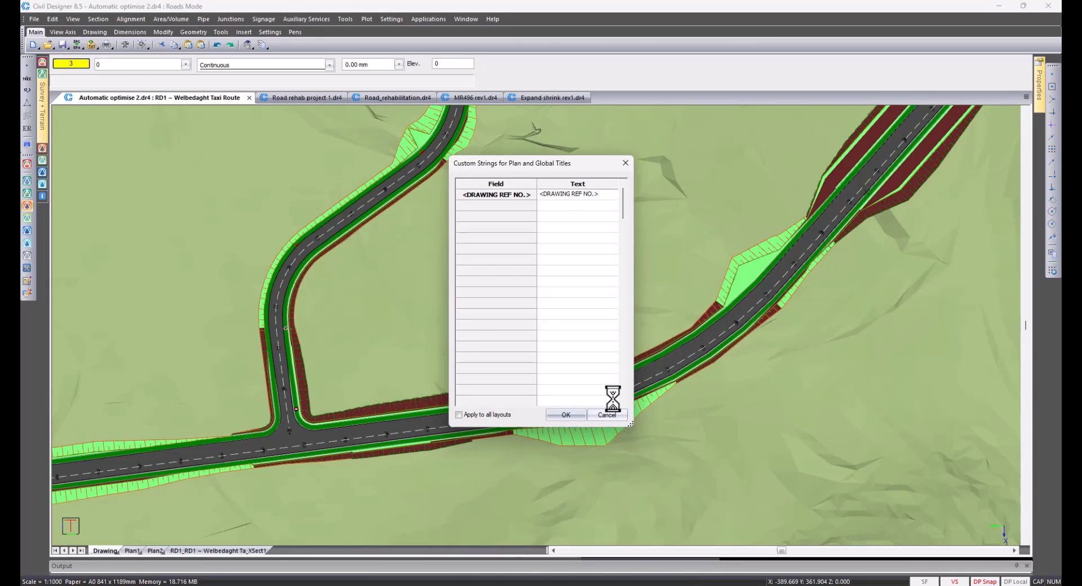
left_click(577, 413)
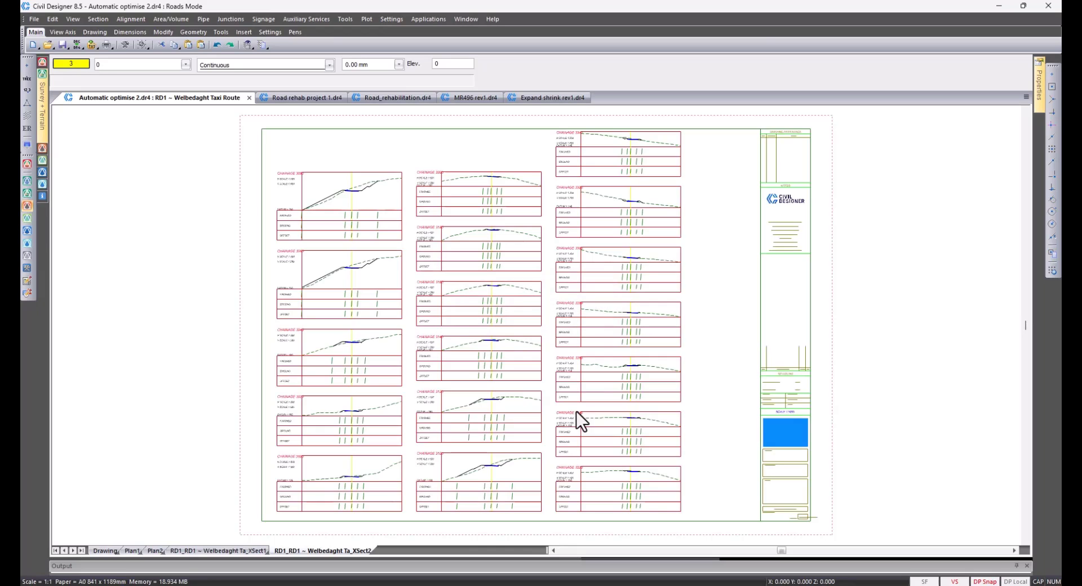
- Examine the widened cross section at chainage 3080, checking its batters against the ground line, and return to the full sheet
scroll(379, 210, "up", 3)
scroll(533, 314, "up", 3)
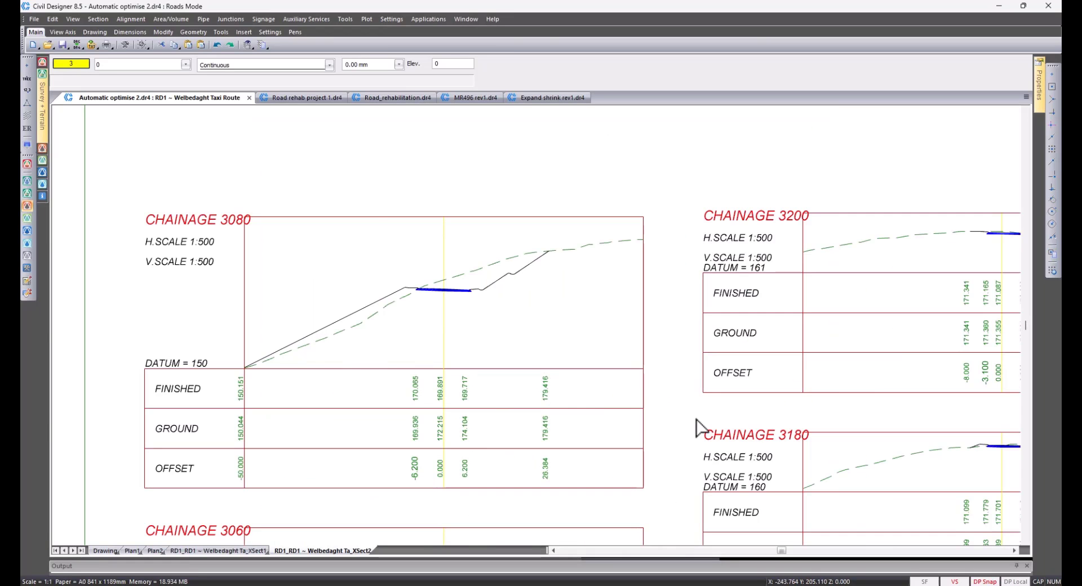
scroll(739, 428, "down", 5)
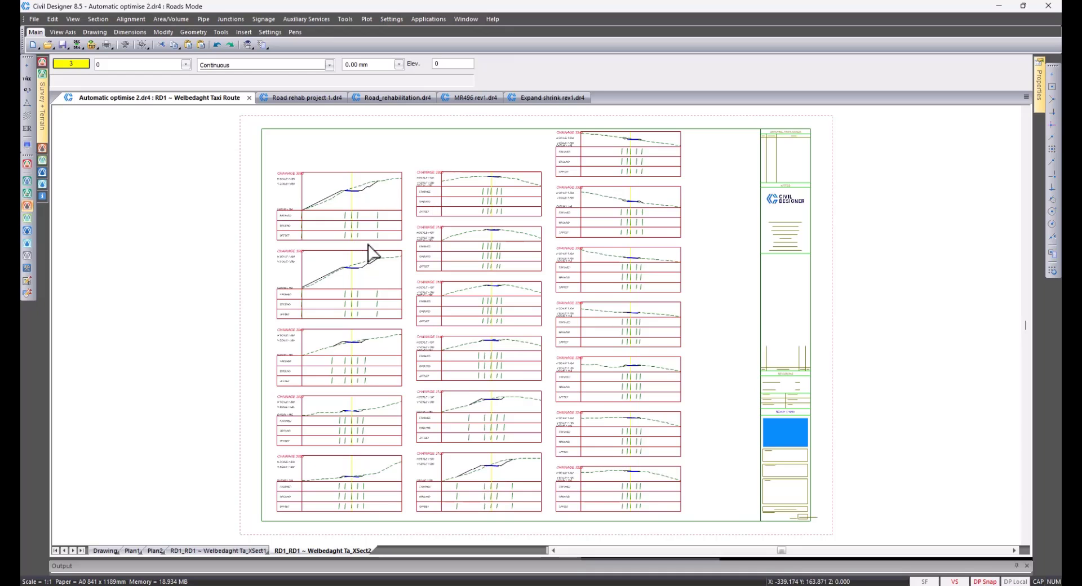
scroll(368, 245, "up", 3)
middle_click_drag(528, 142, 651, 259)
scroll(506, 298, "up", 1)
middle_click_drag(496, 303, 582, 393)
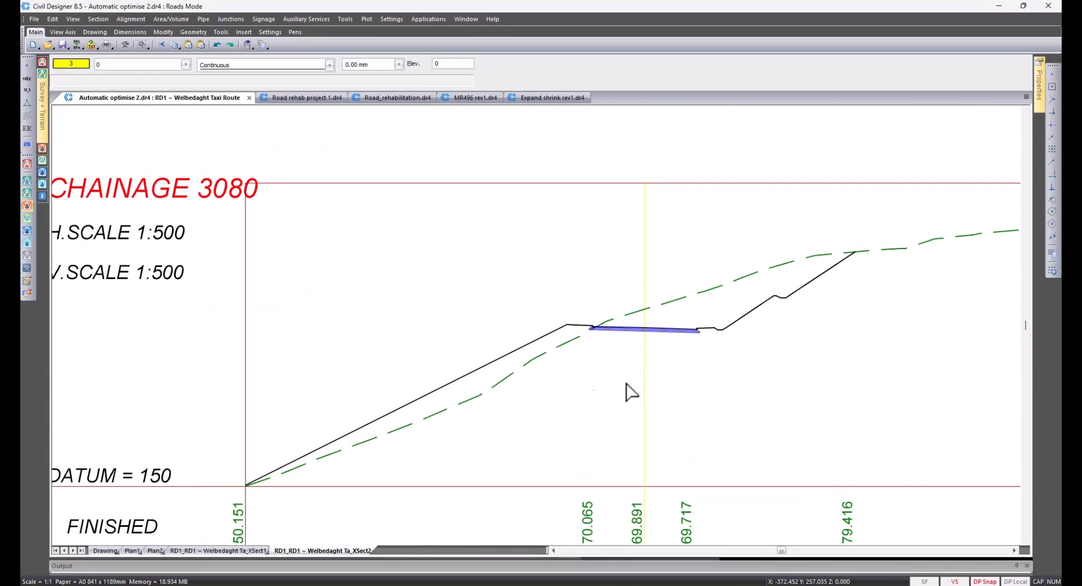
middle_click(598, 408)
middle_click(598, 409)
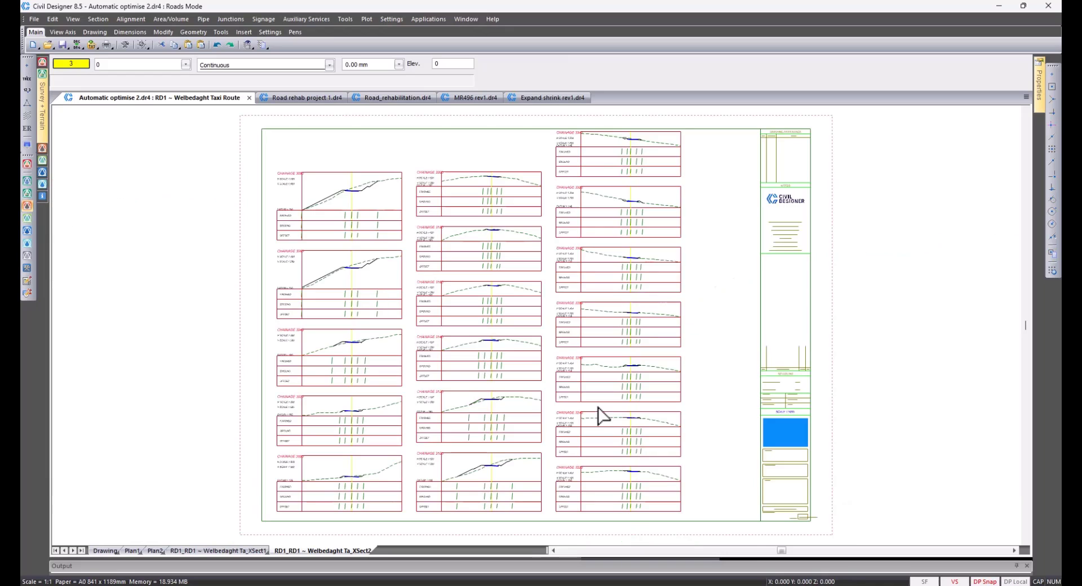
- Return to the main drawing, open the road's vertical alignment for editing, and look along its profile against the ground line
left_click(100, 551)
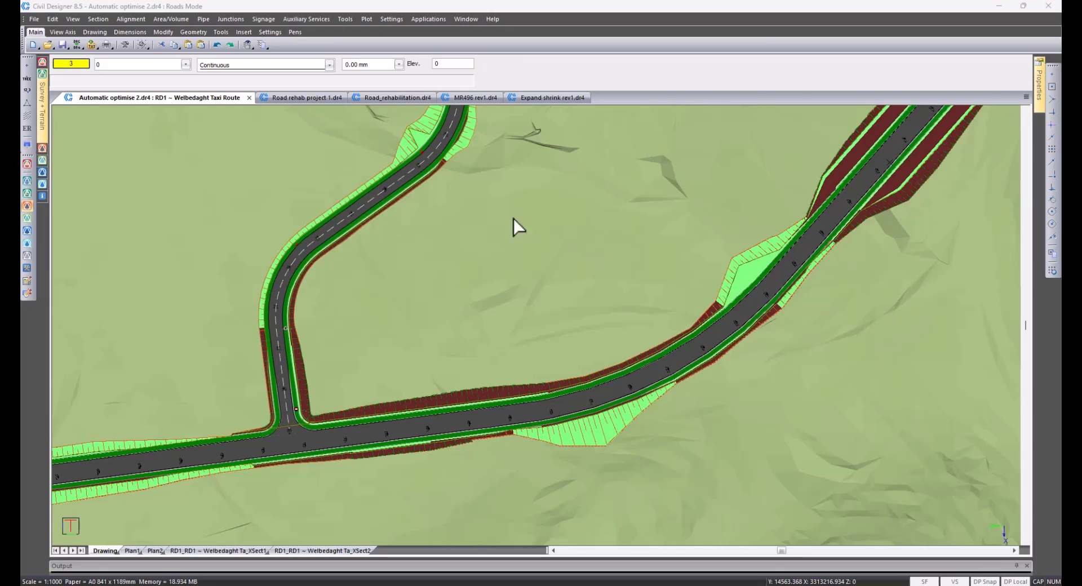
left_click(133, 21)
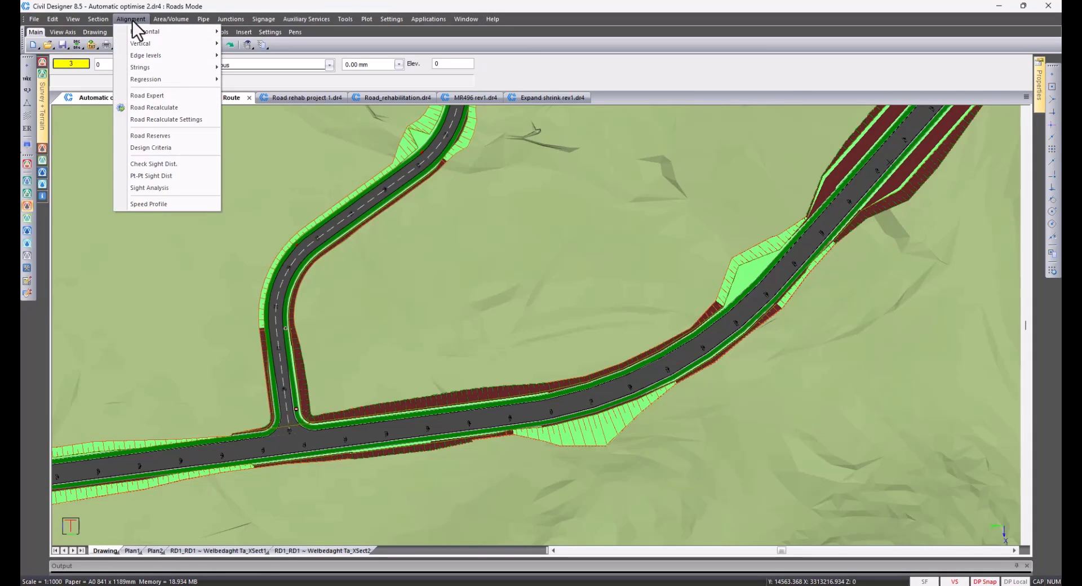
mouse_move(145, 45)
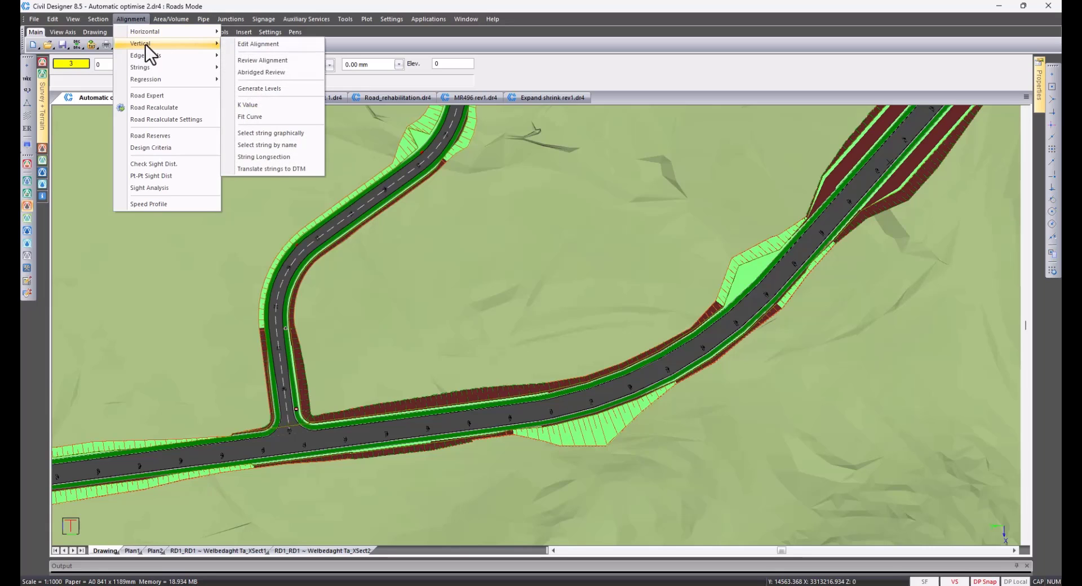
left_click(249, 44)
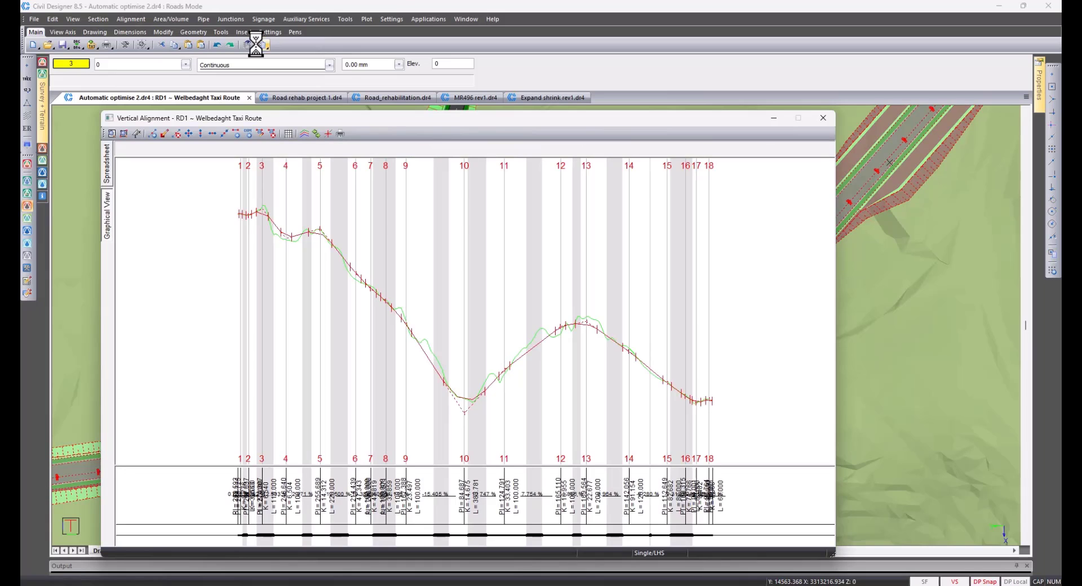
scroll(289, 240, "up", 2)
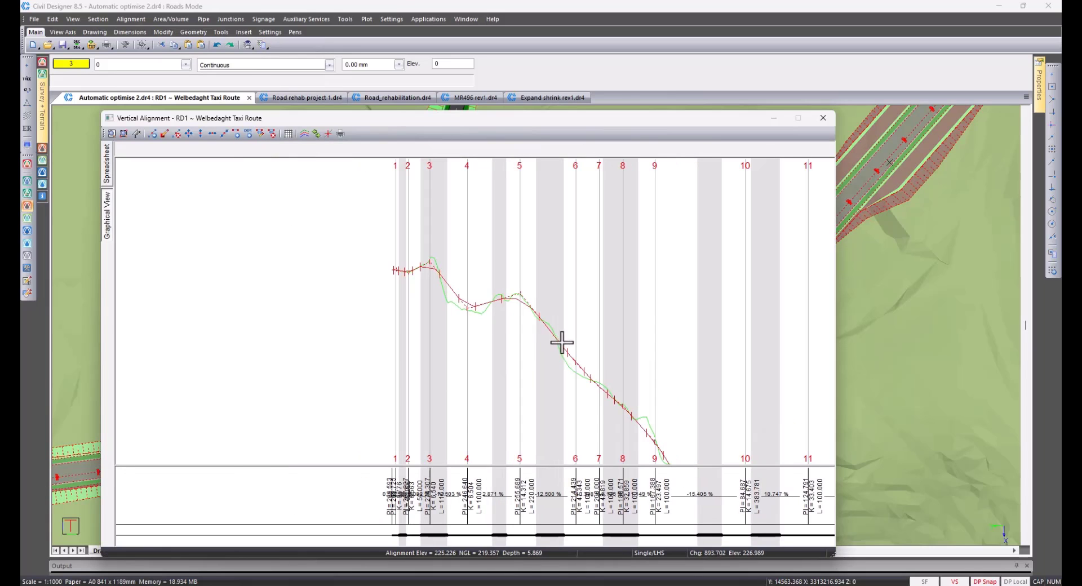
middle_click_drag(664, 396, 515, 323)
middle_click_drag(671, 347, 563, 328)
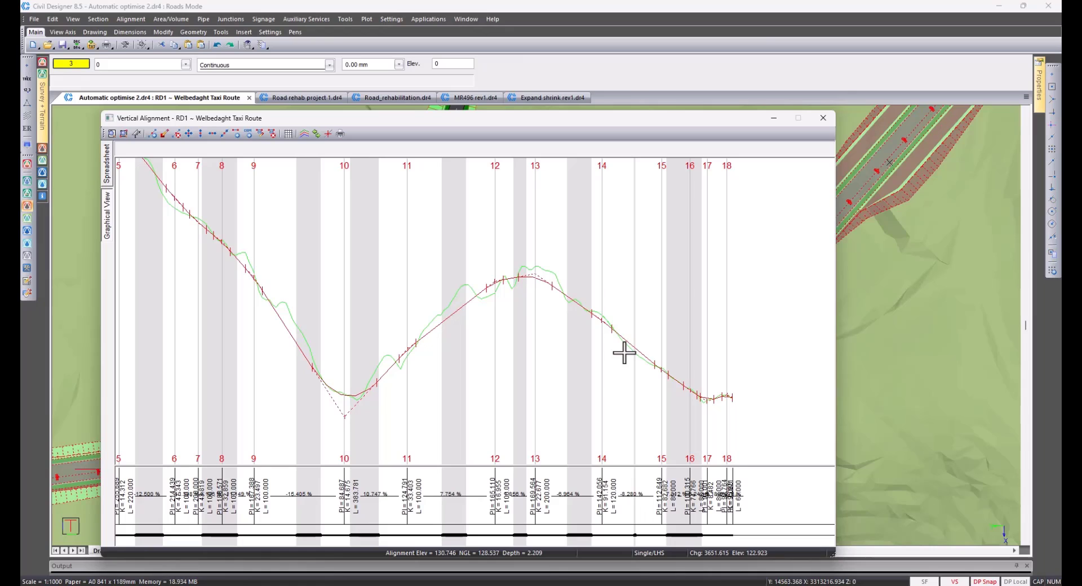
middle_click_drag(459, 331, 511, 331)
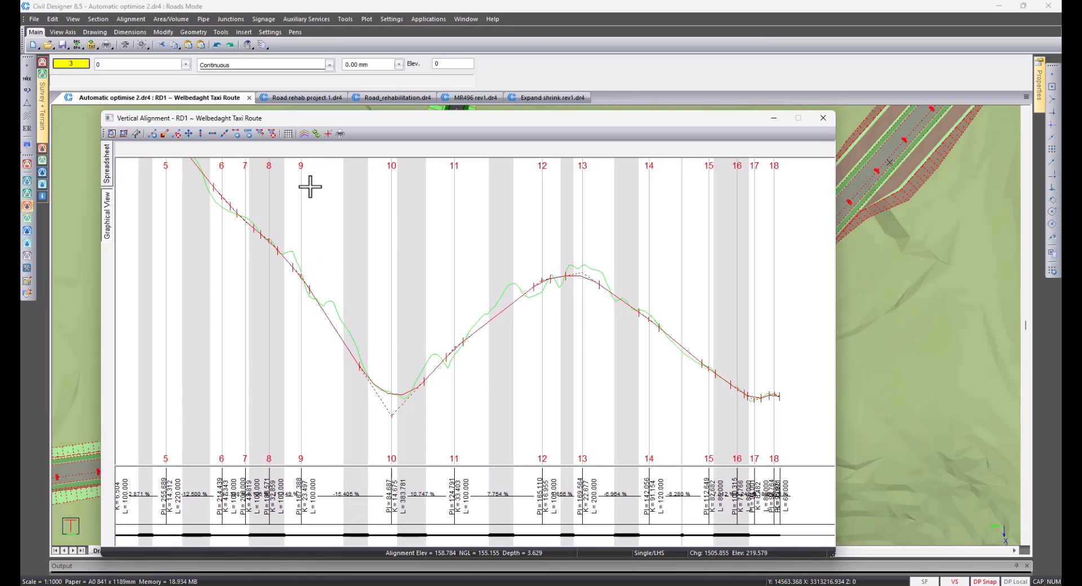
- Turn on a second ground line in the vertical alignment, sourced from Layer 2 Final Road and drawn in blue pen 8
left_click(305, 133)
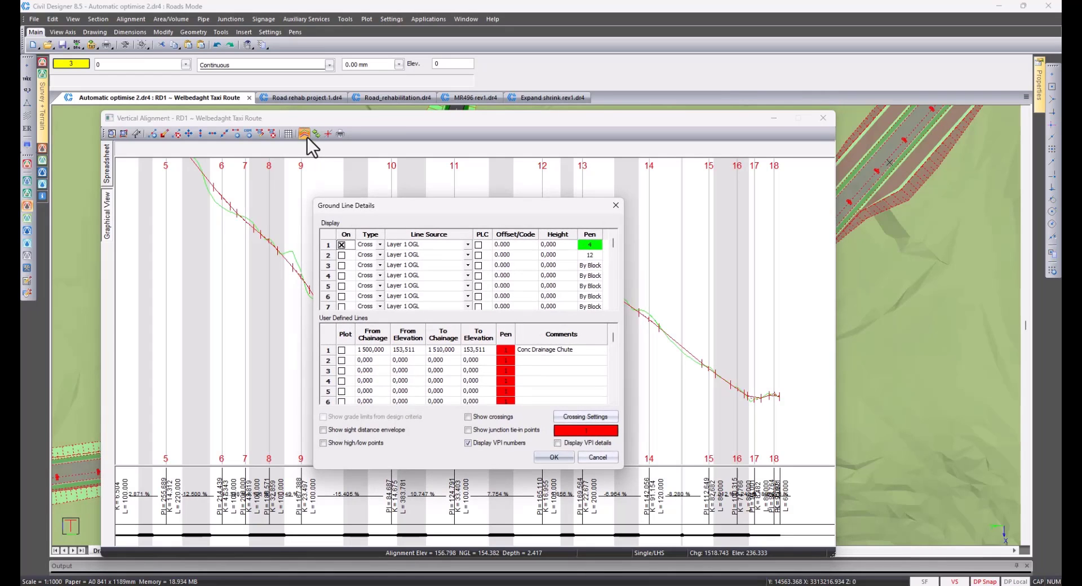
left_click(342, 256)
left_click(468, 257)
left_click(435, 252)
double_click(590, 257)
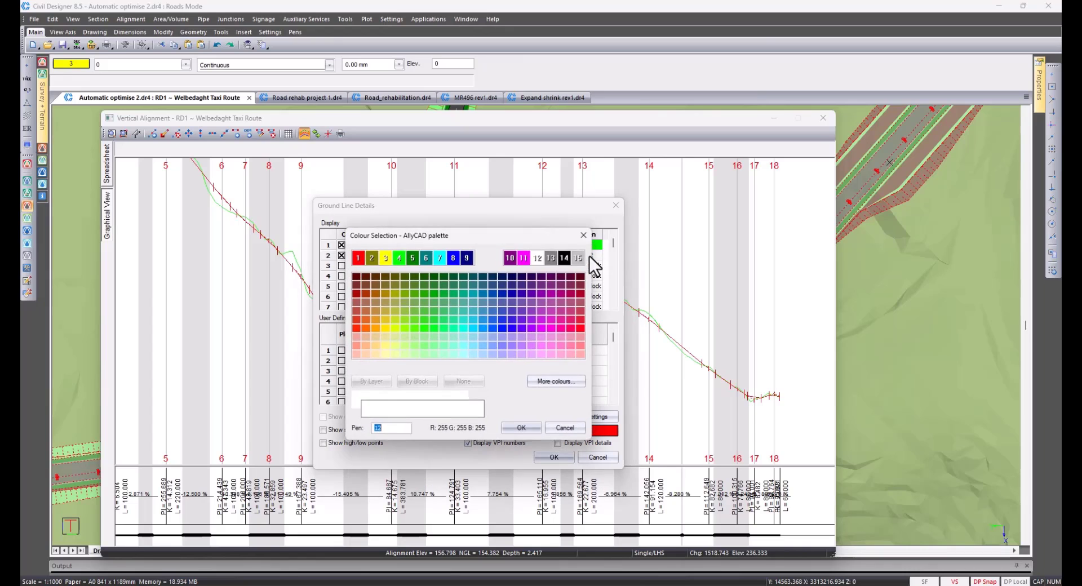
left_click(453, 258)
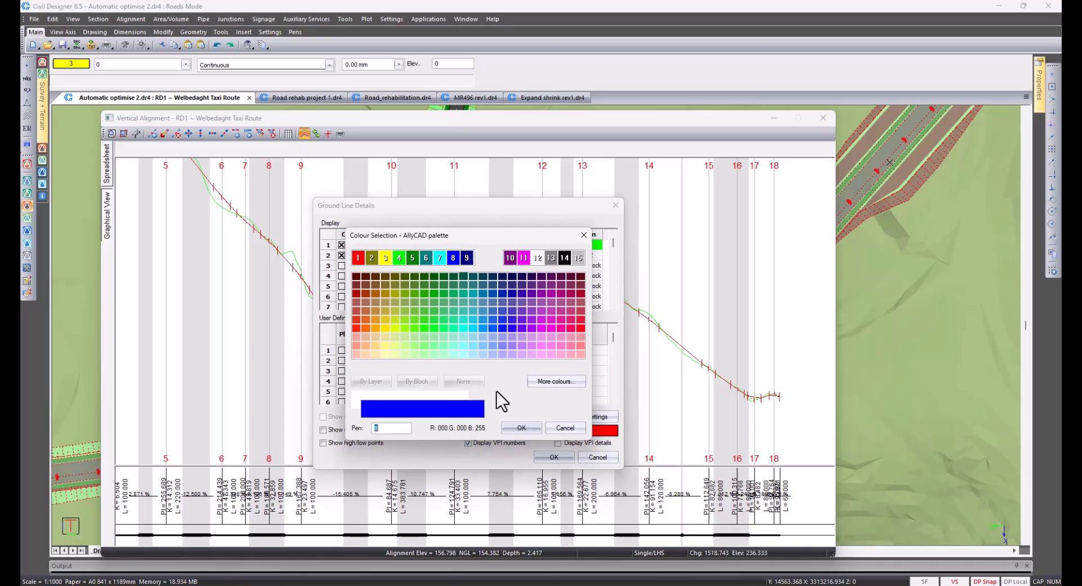
left_click(519, 427)
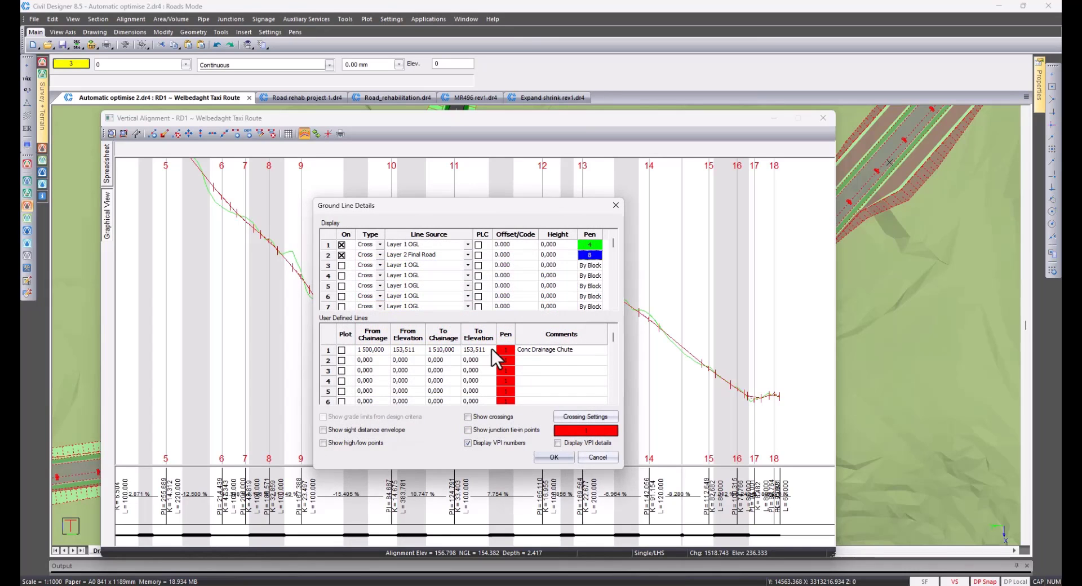
left_click(555, 457)
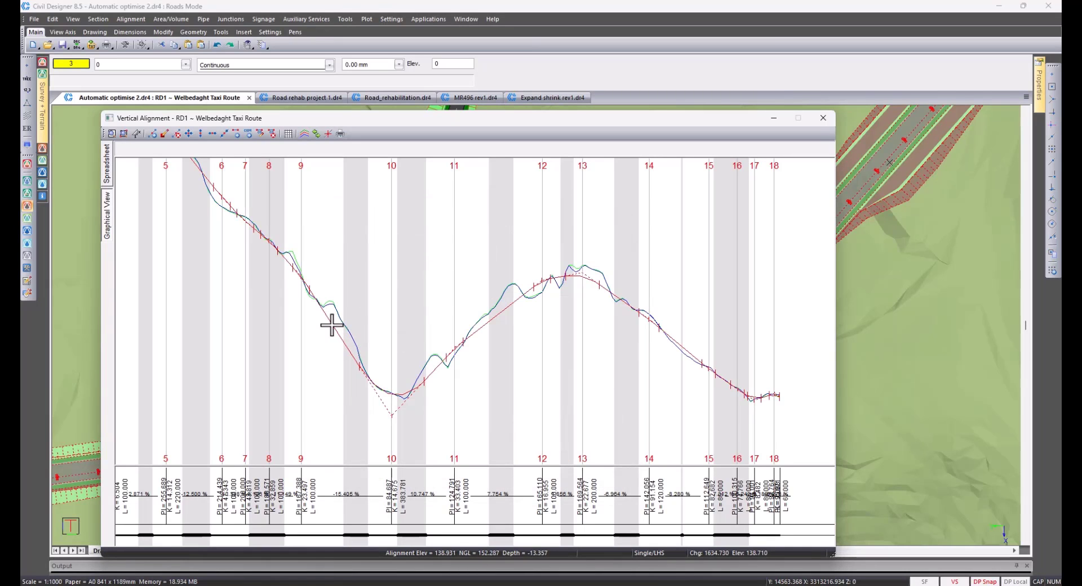
- Compare the final road line with the OGL and design profile between VPIs 10 and 15, and bring up the profile's editing options
scroll(550, 315, "up", 5)
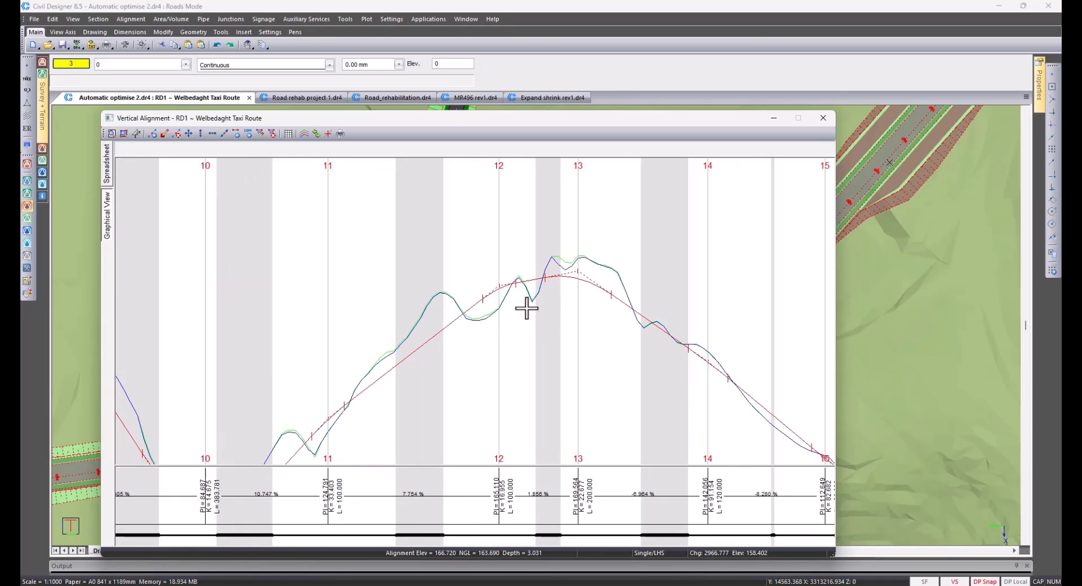
middle_click_drag(572, 306, 514, 323)
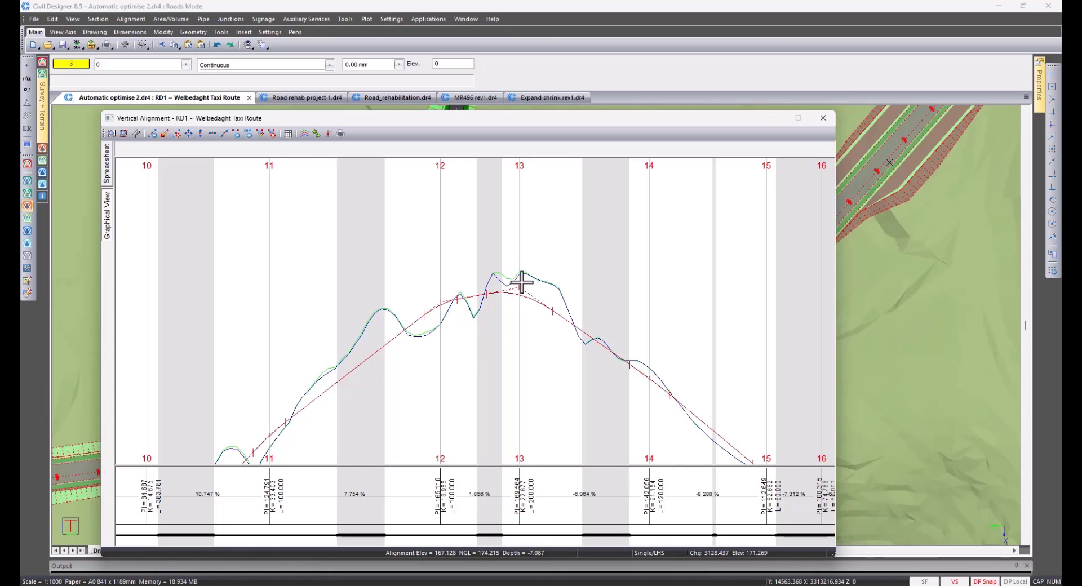
scroll(512, 287, "up", 2)
scroll(471, 309, "up", 1)
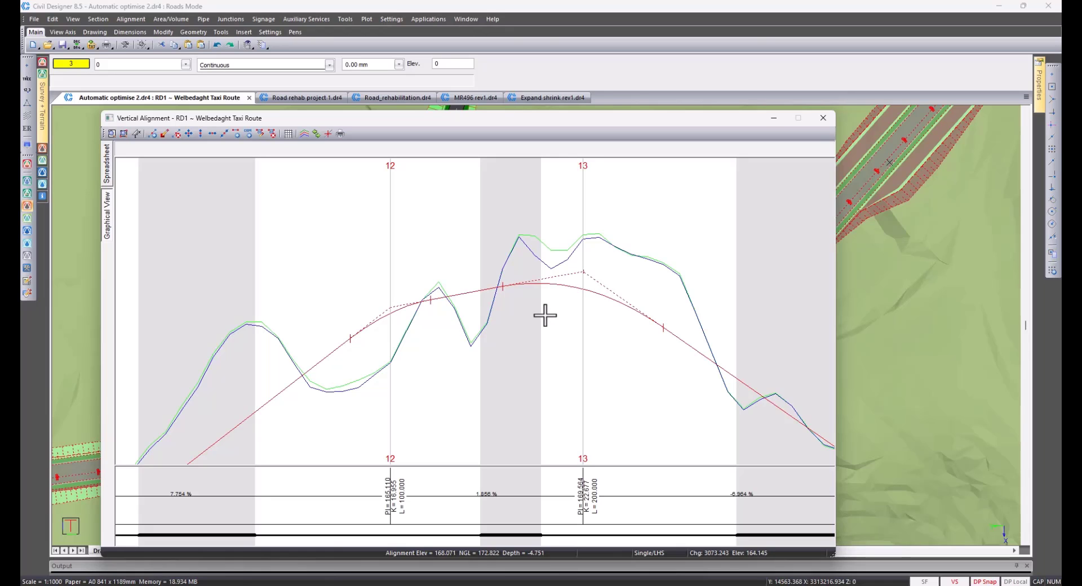
scroll(572, 338, "down", 2)
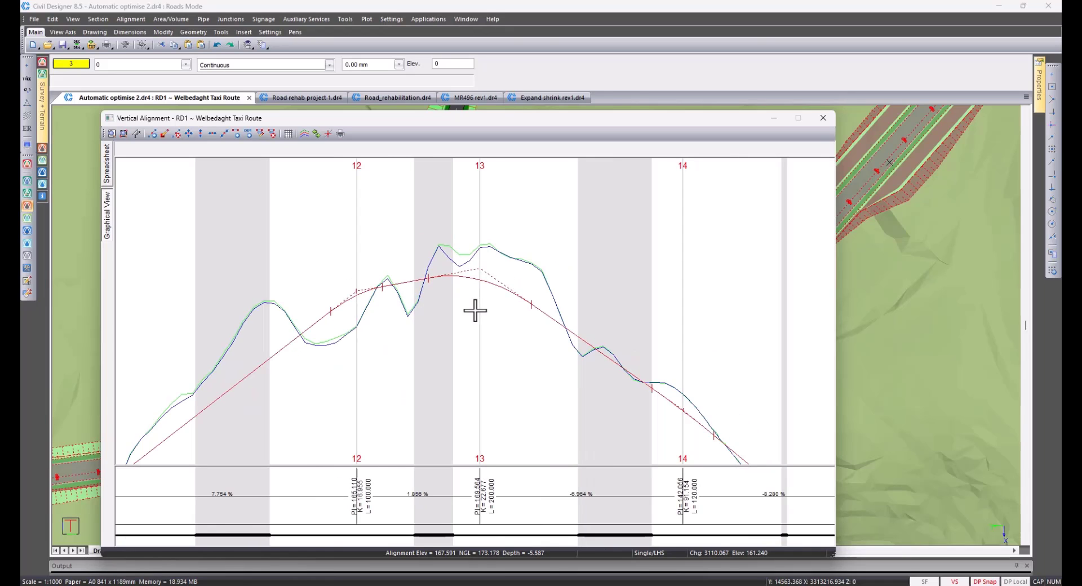
scroll(475, 310, "down", 4)
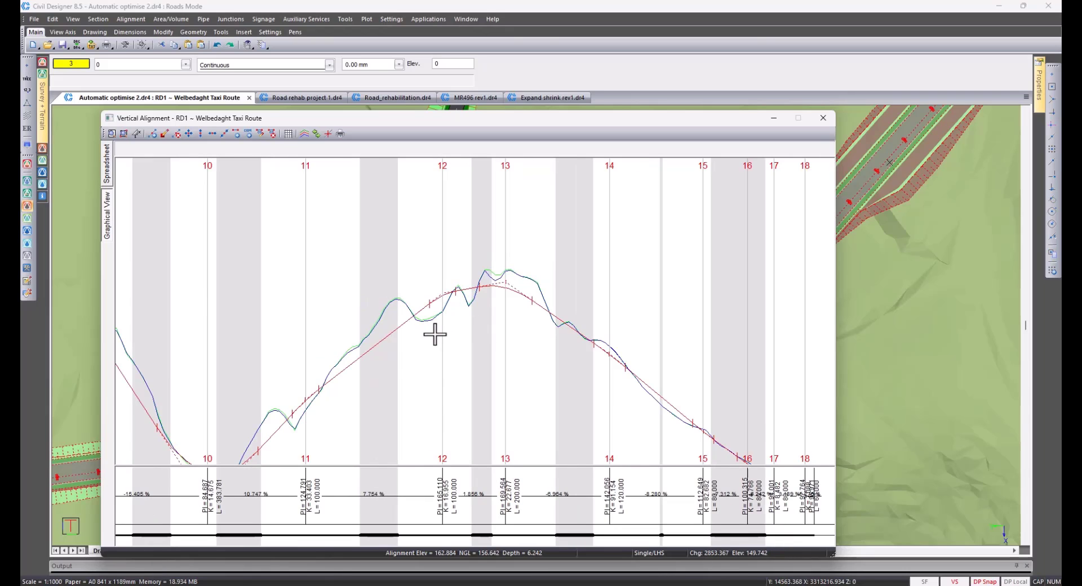
scroll(435, 335, "down", 2)
right_click(525, 303)
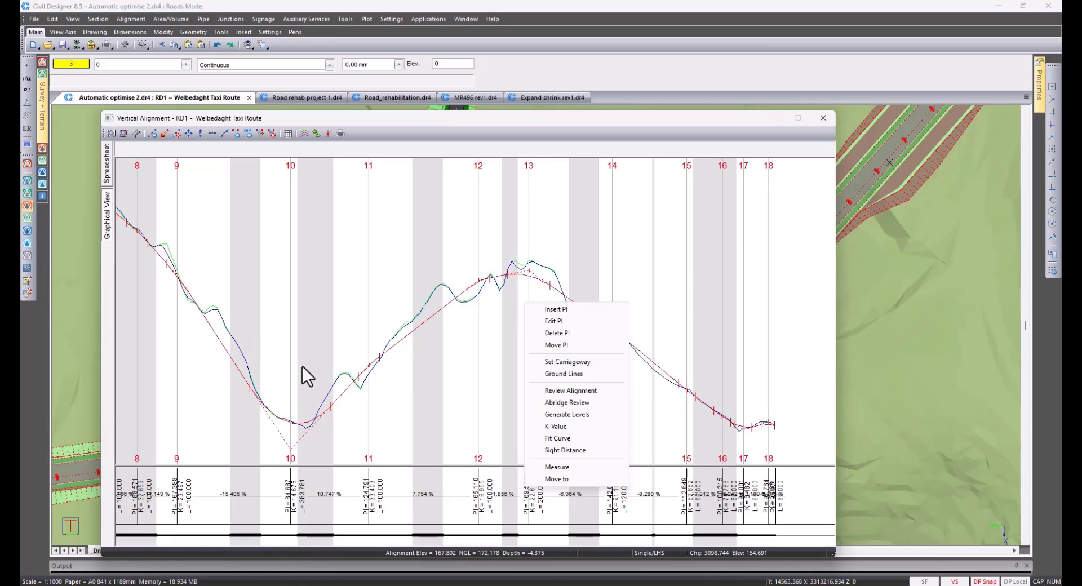
- Examine the final road line, OGL and design profile around the crest between VPIs 12 and 14
left_click(533, 361)
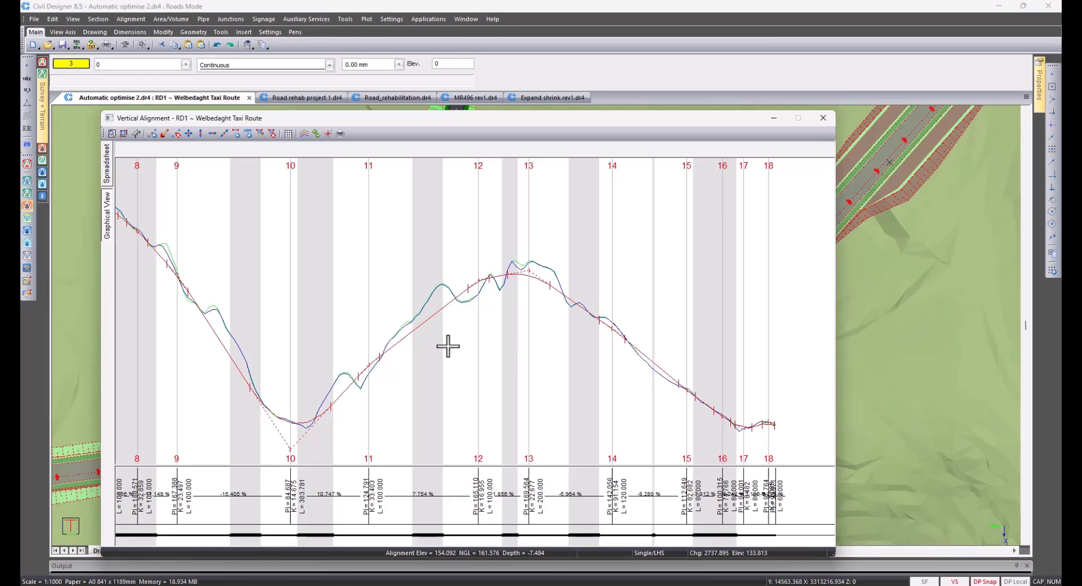
middle_click_drag(539, 275, 553, 312)
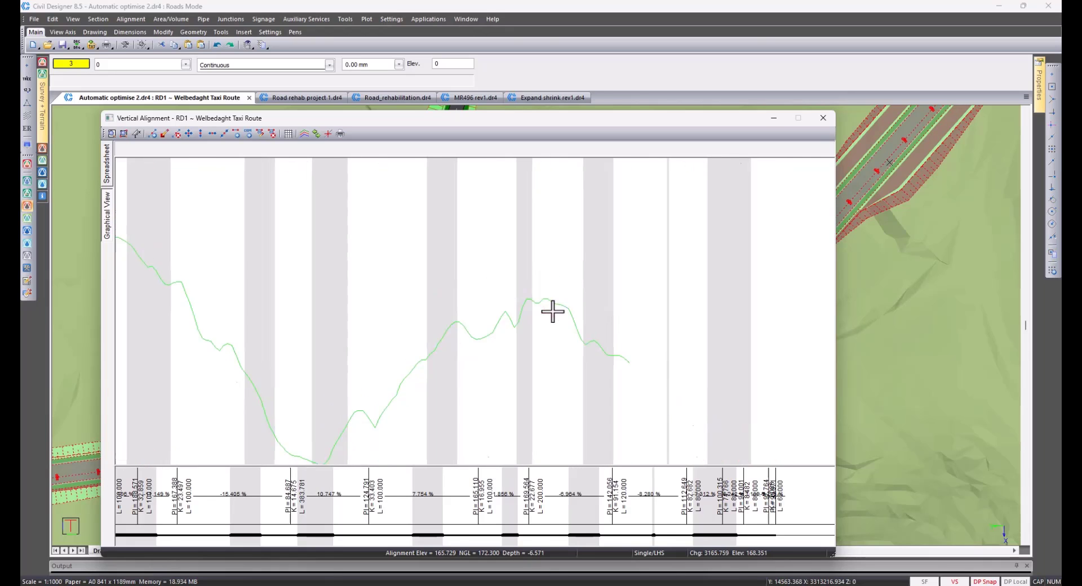
scroll(550, 310, "up", 1)
scroll(474, 312, "up", 3)
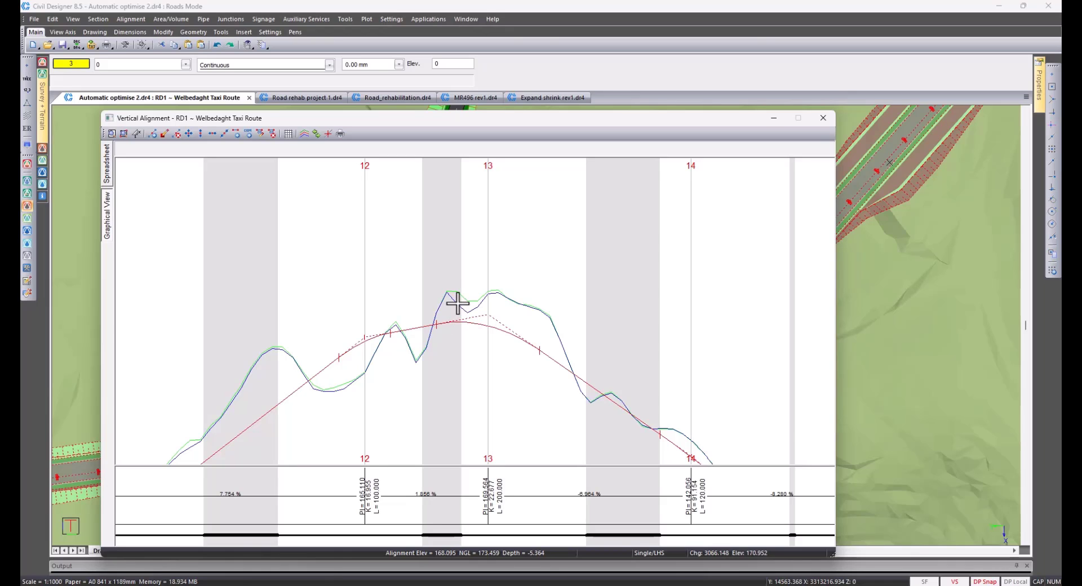
- Bring up the graphical cross section editor for a chainage on the main road and place it beside the vertical profile
left_click(97, 19)
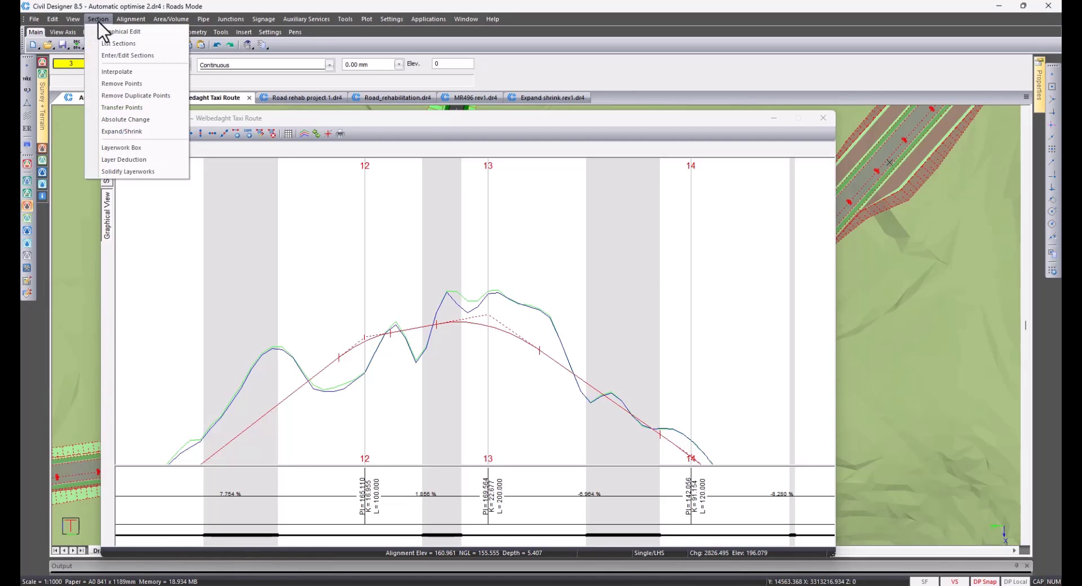
left_click(114, 31)
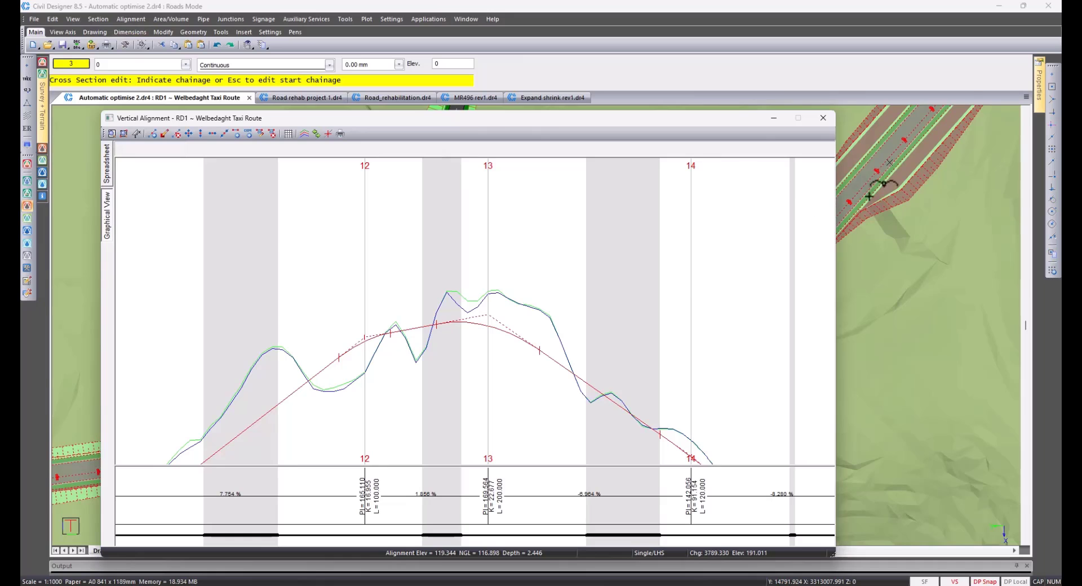
left_click(868, 182)
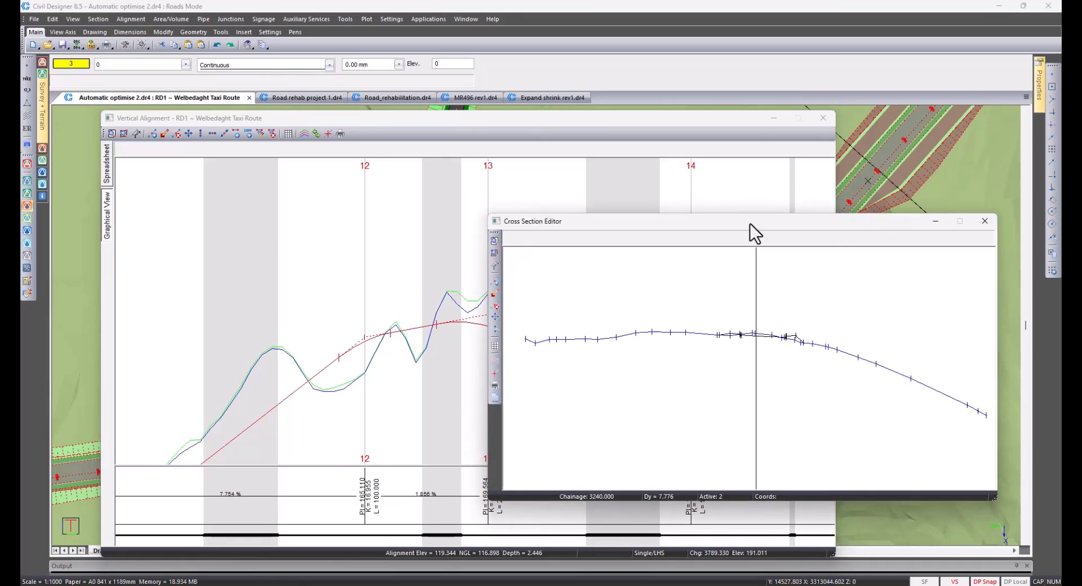
left_click_drag(749, 224, 810, 225)
left_click(450, 347)
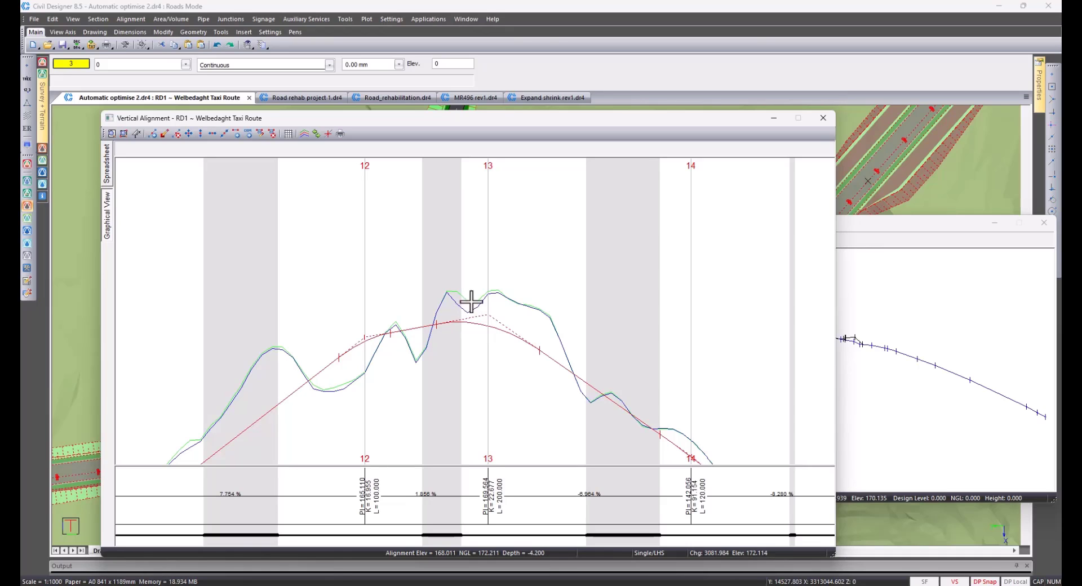
left_click_drag(887, 225, 868, 222)
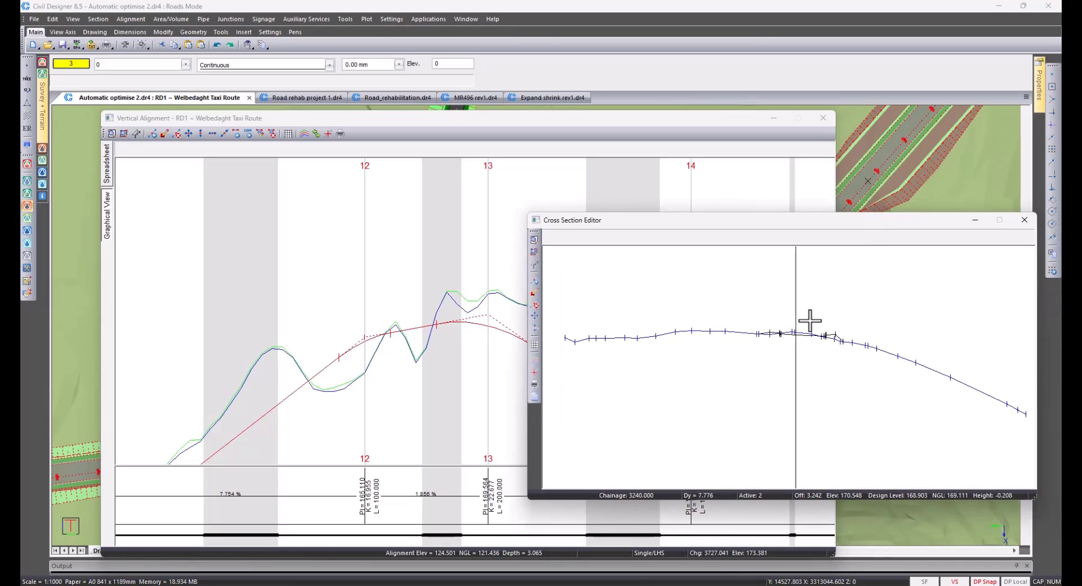
- Go to the cross section at chainage 3080, compare it with the profile at that chainage, and close the cross section editor
type("g")
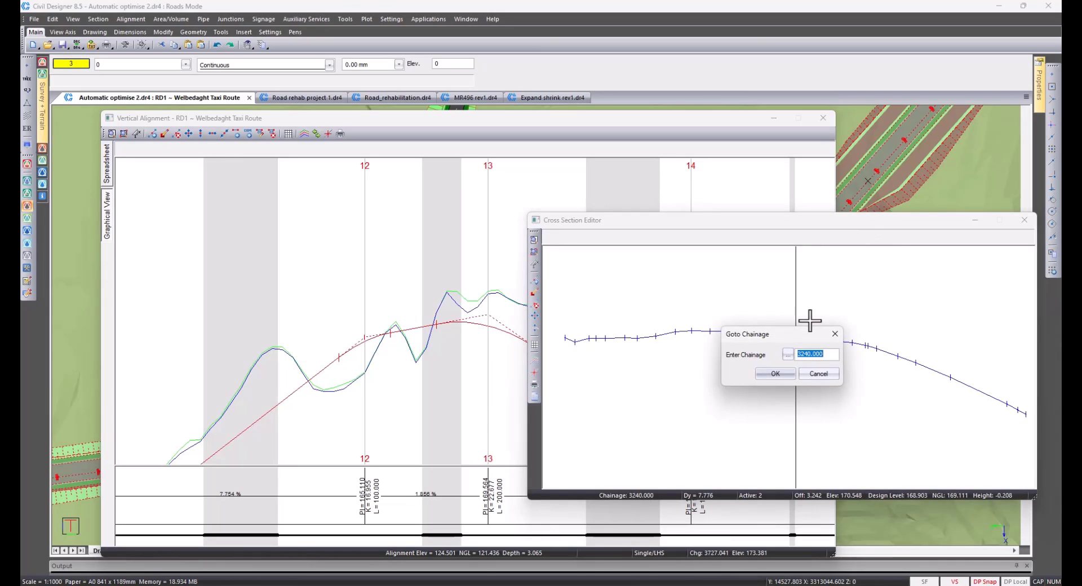
type("3080")
key("Return")
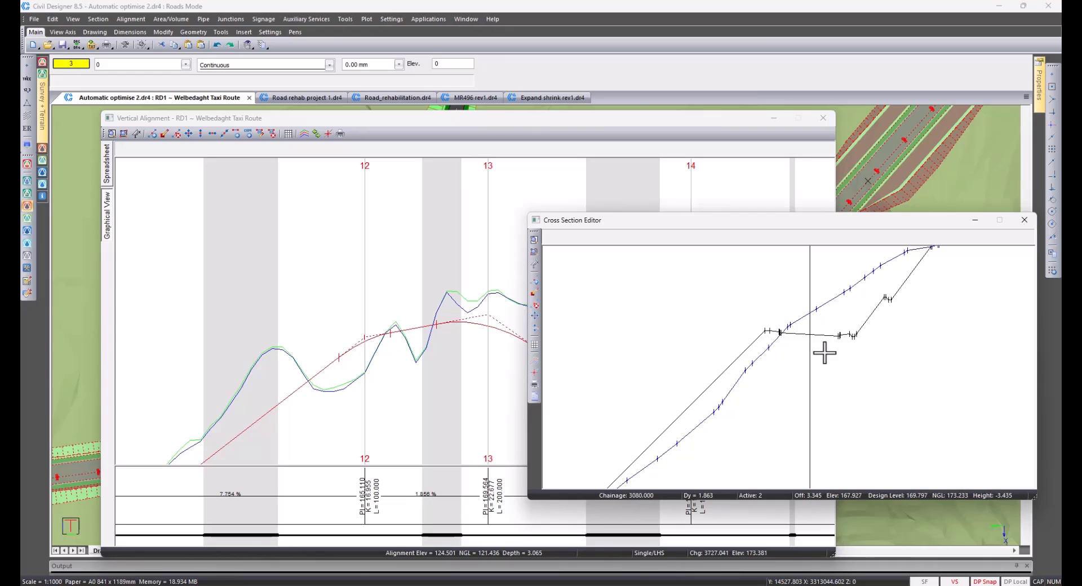
left_click(499, 317)
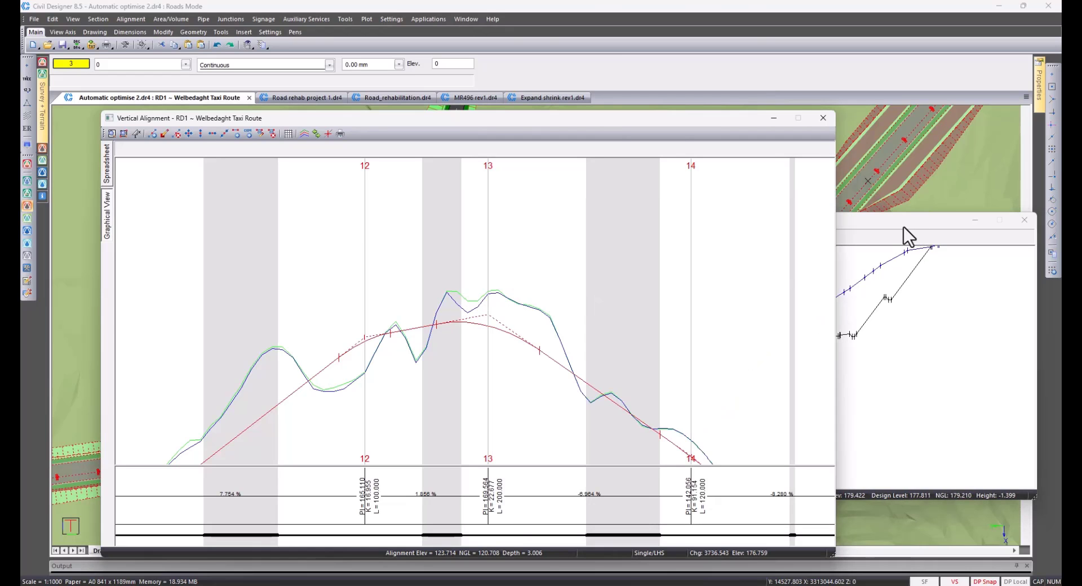
mouse_move(904, 227)
left_mouse_down()
mouse_move(874, 242)
mouse_move(901, 217)
left_mouse_up()
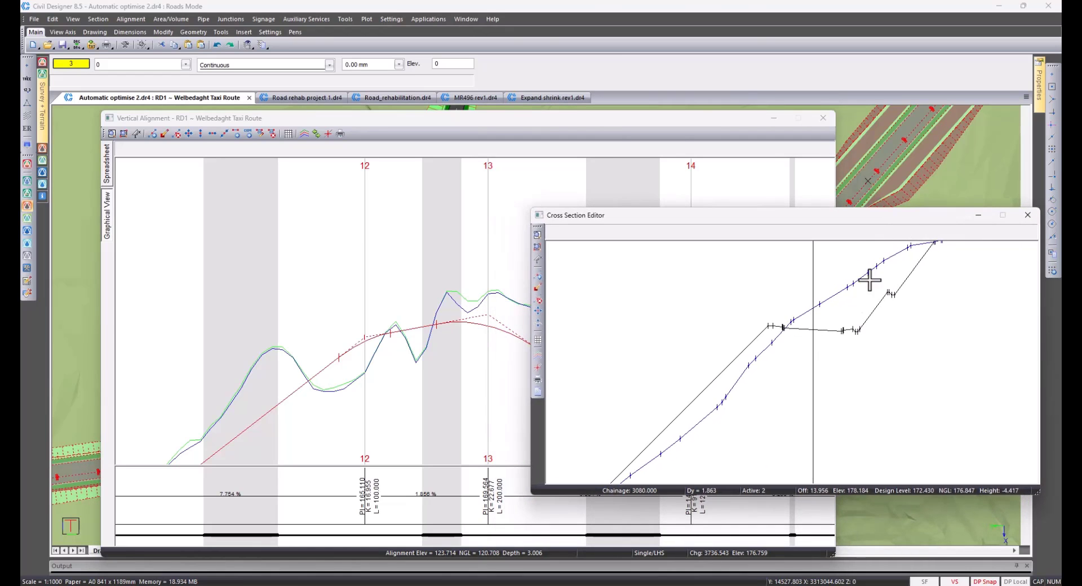
scroll(820, 333, "up", 1)
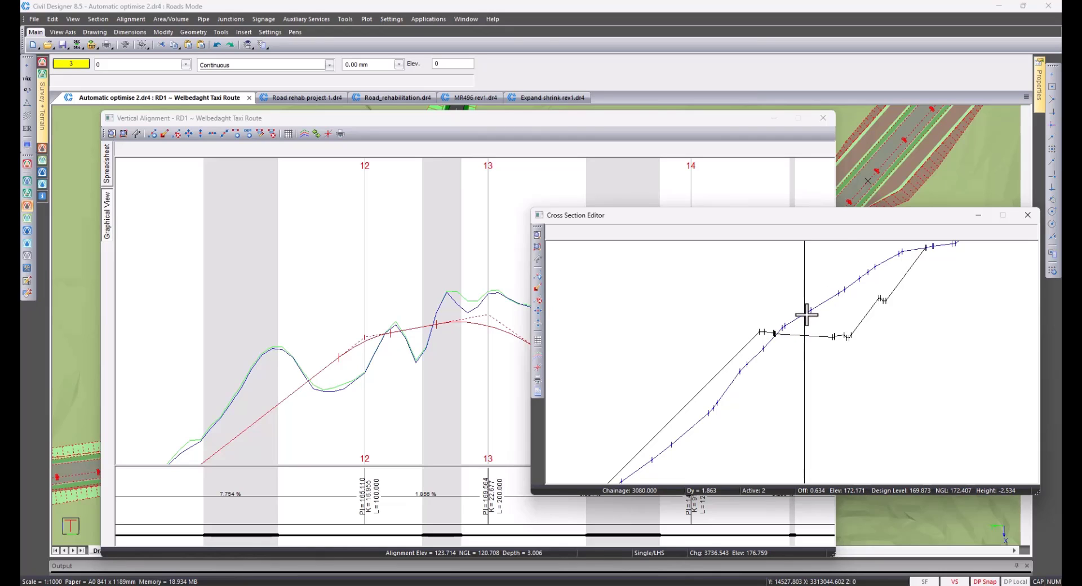
left_click(1028, 215)
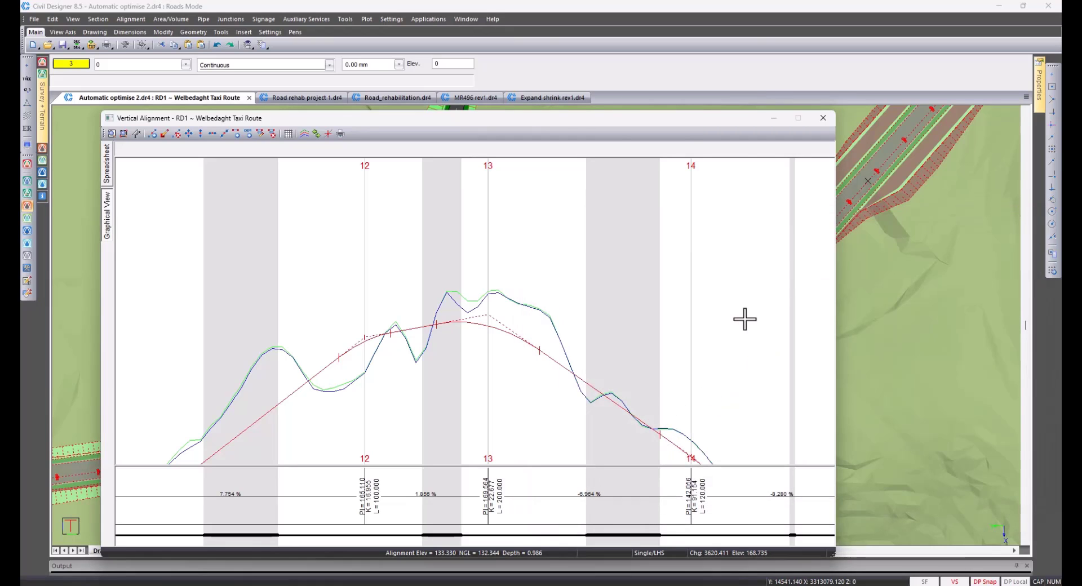
- Move VPI 13 up to the ground line at a level of about 174.3, and close the vertical alignment
scroll(469, 387, "down", 2)
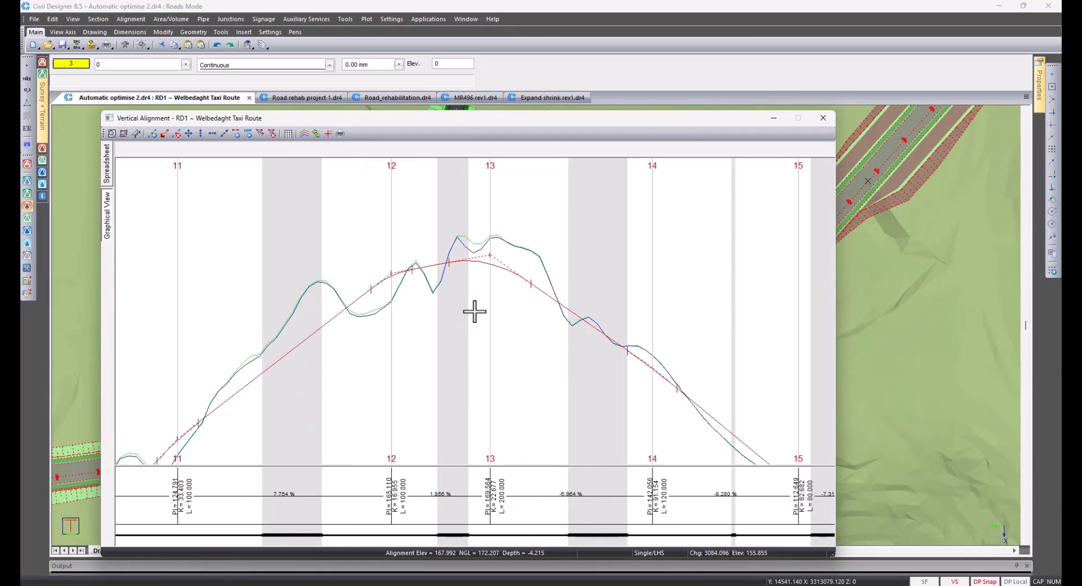
middle_click_drag(437, 314, 585, 315)
middle_click_drag(448, 384, 474, 312)
scroll(474, 312, "down", 1)
middle_click_drag(661, 254, 608, 317)
scroll(578, 273, "up", 2)
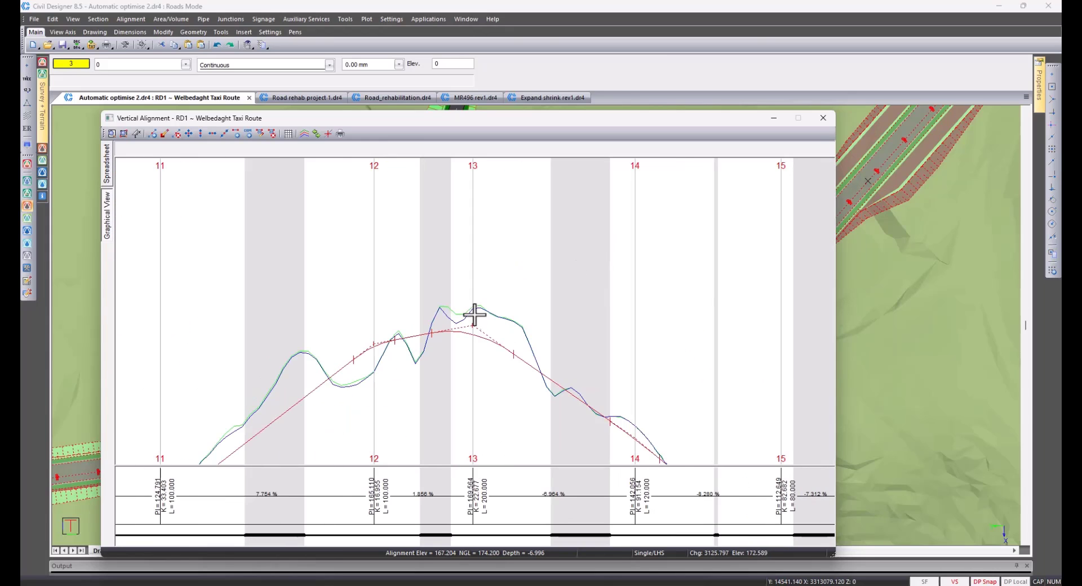
right_click(472, 346)
left_click(505, 389)
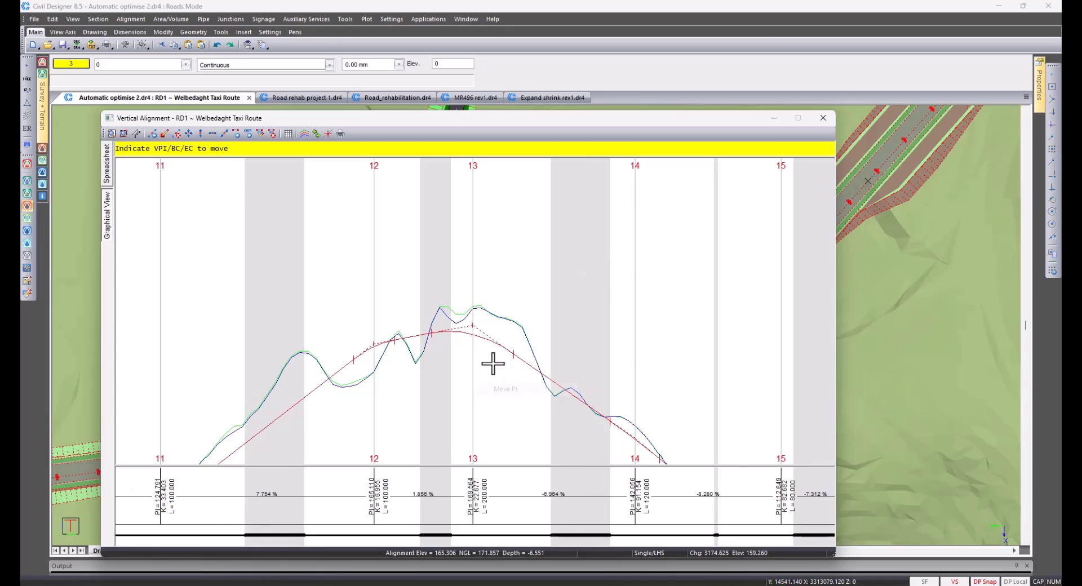
left_click(483, 306)
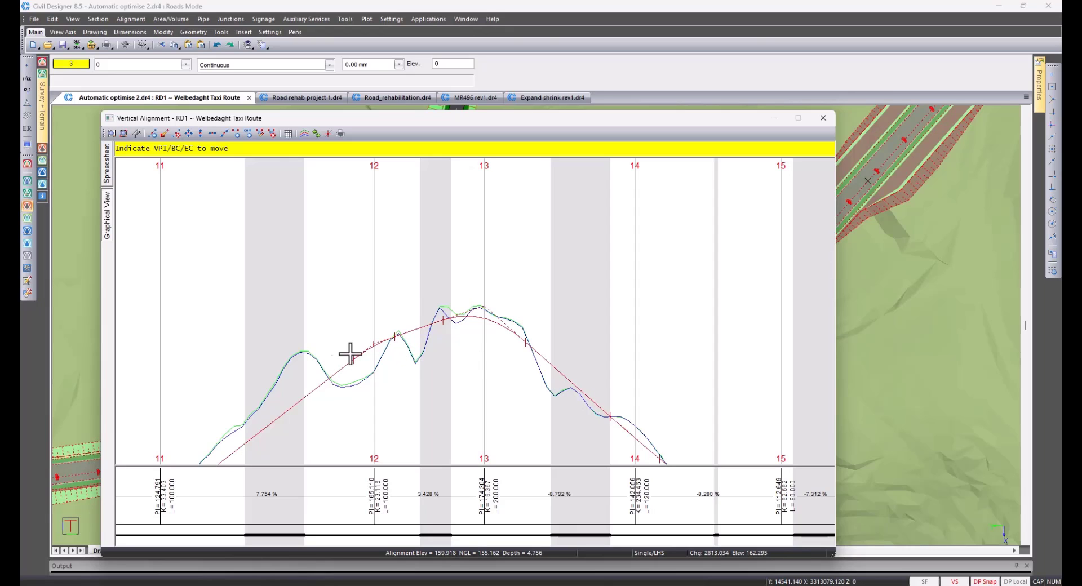
middle_click_drag(358, 412, 469, 377)
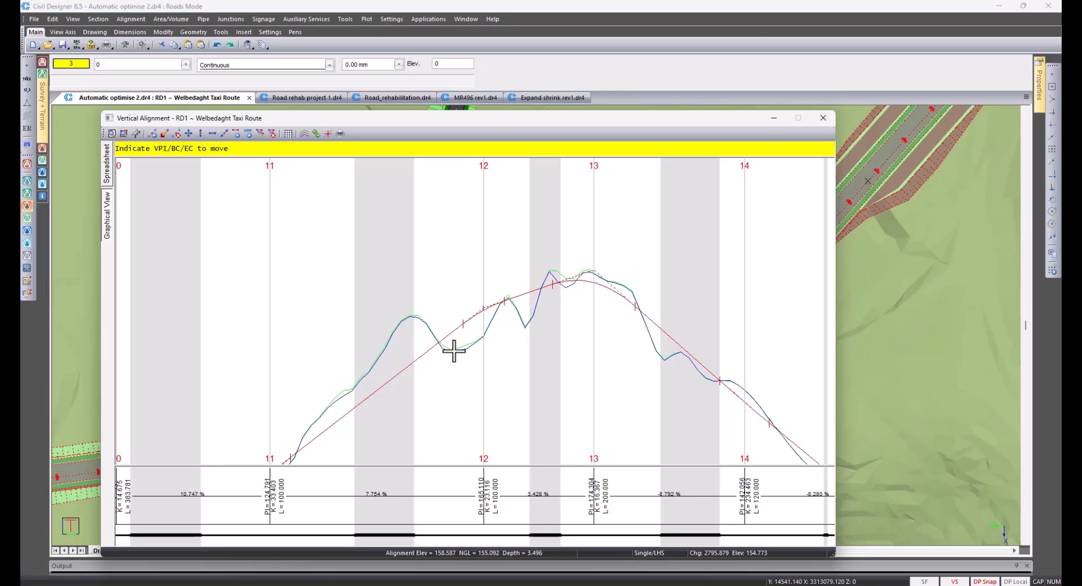
key("Escape")
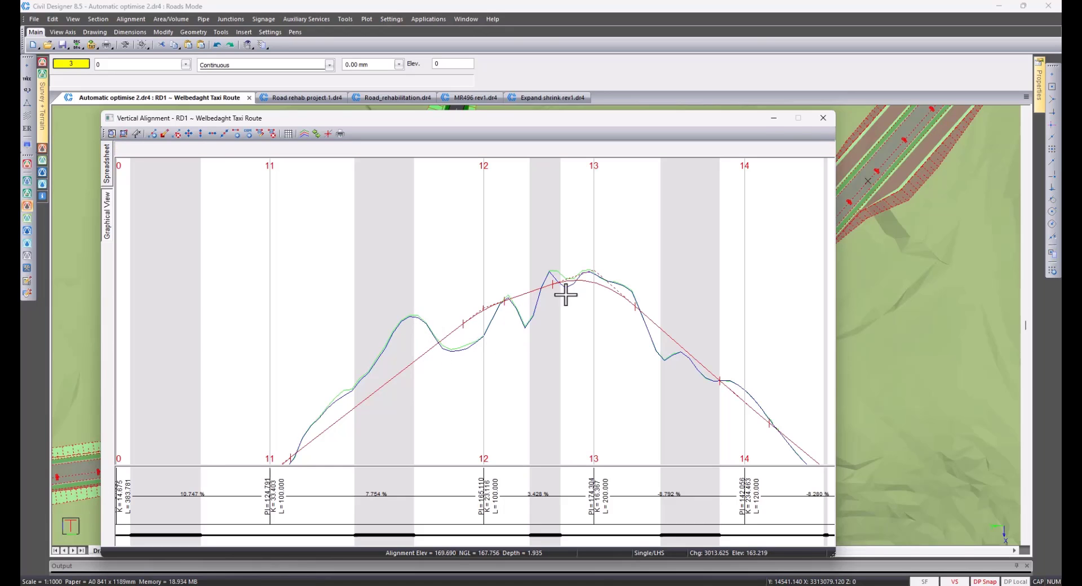
left_click(823, 118)
left_click(496, 363)
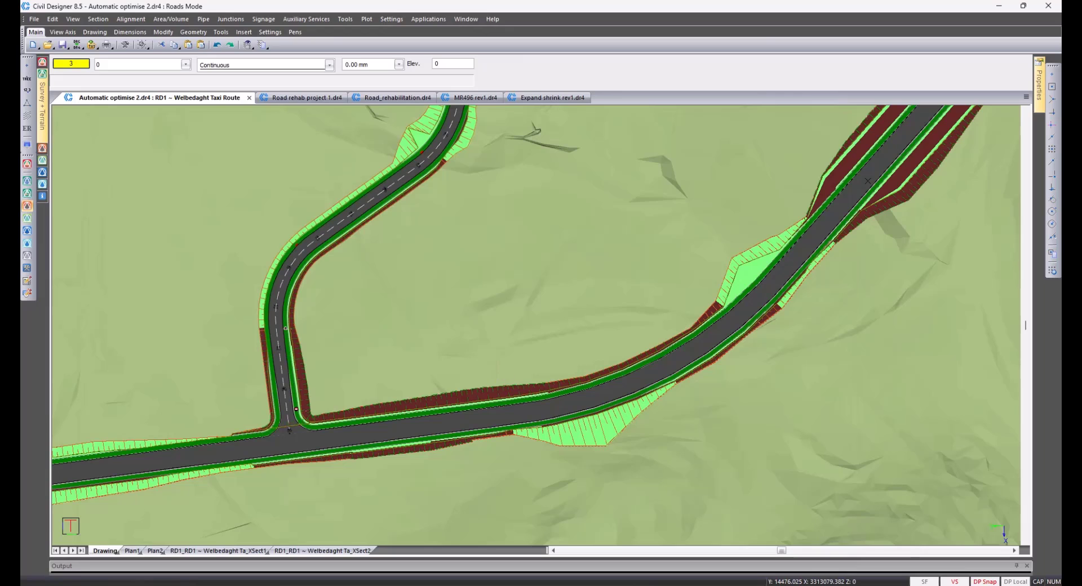
- Start a regression extraction of the single carriageway's vertical alignment only, with Layer 2 Final Road as the data source
left_click(127, 19)
mouse_move(177, 84)
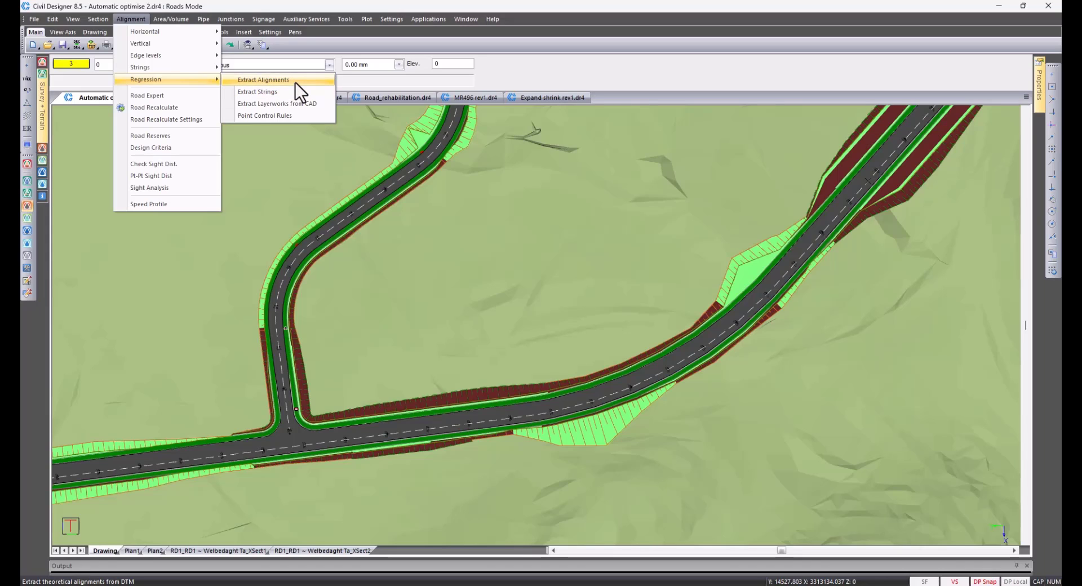
left_click(295, 82)
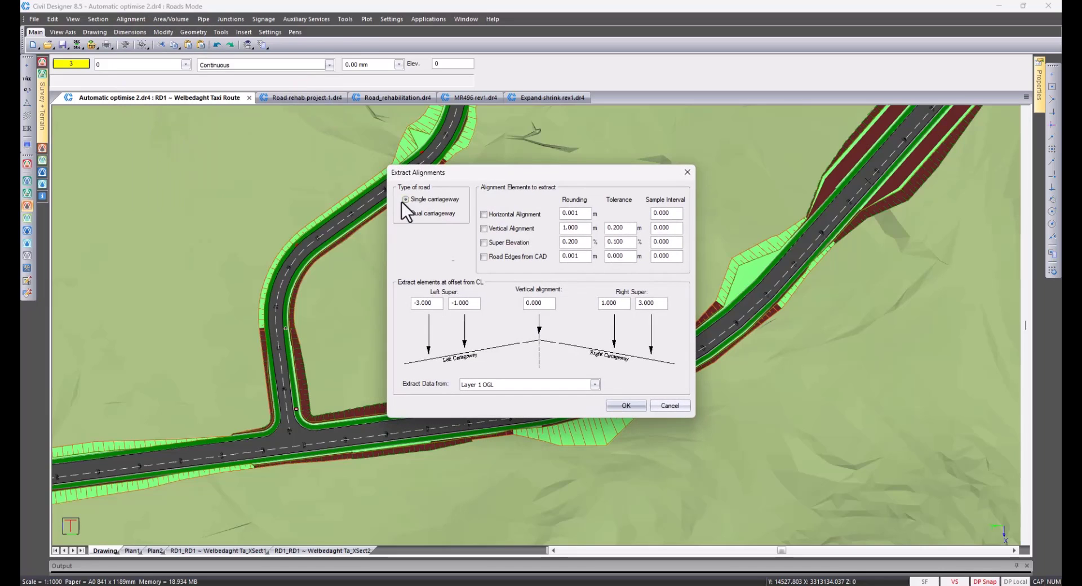
left_click(484, 229)
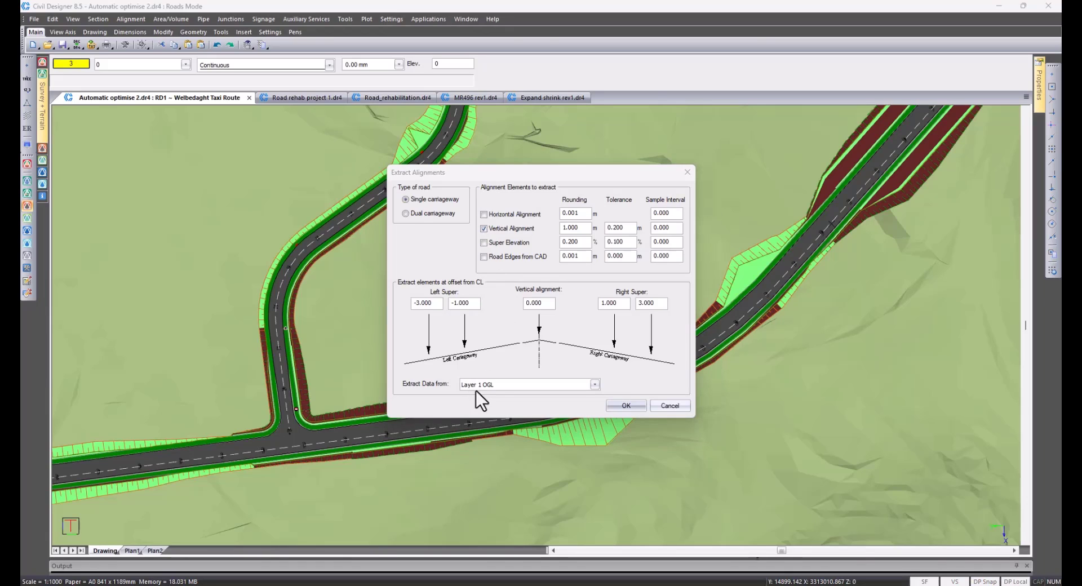
left_click(595, 385)
left_click(514, 116)
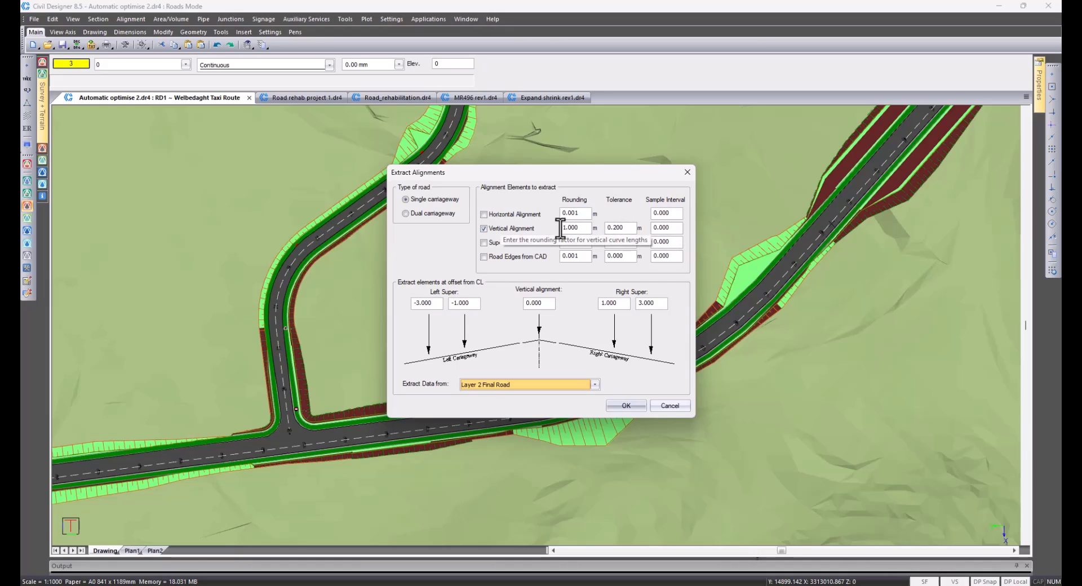
left_click(626, 405)
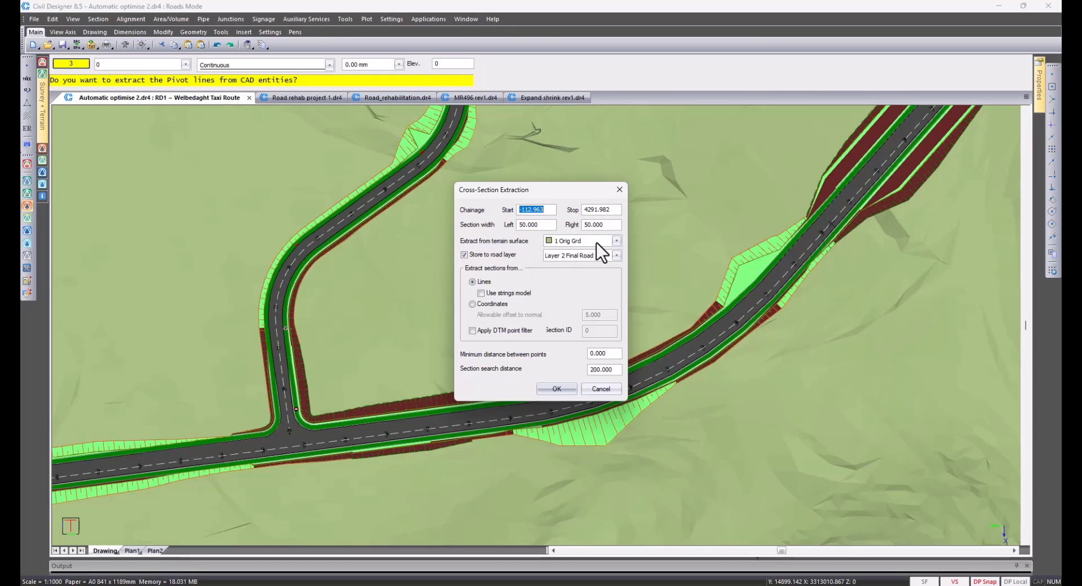
- Store the cross sections from the 1 Orig Grd surface to Layer 1 OGL and complete the vertical alignment extraction with screen output
left_click(617, 257)
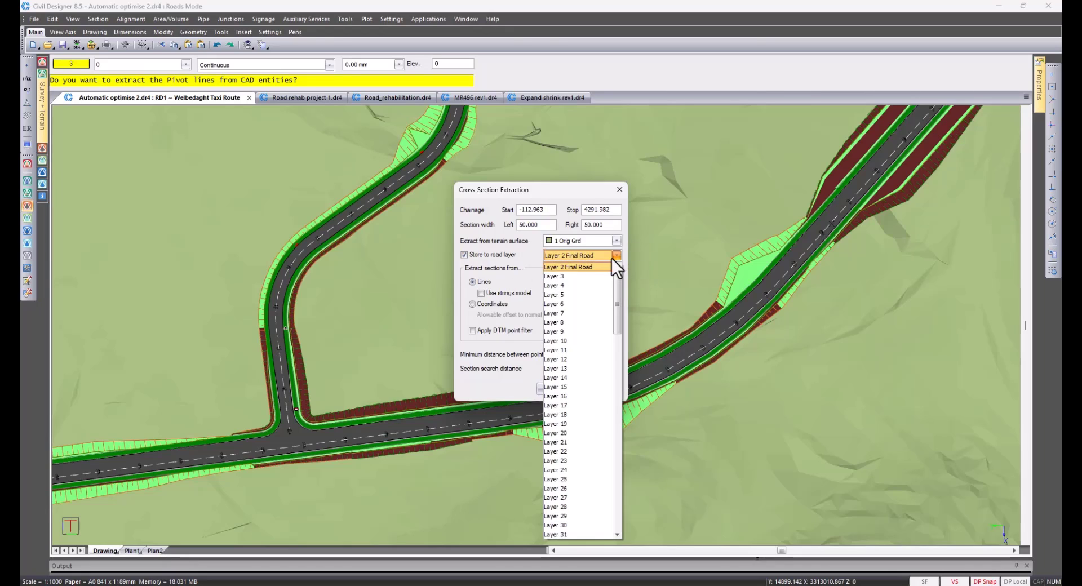
left_click(577, 264)
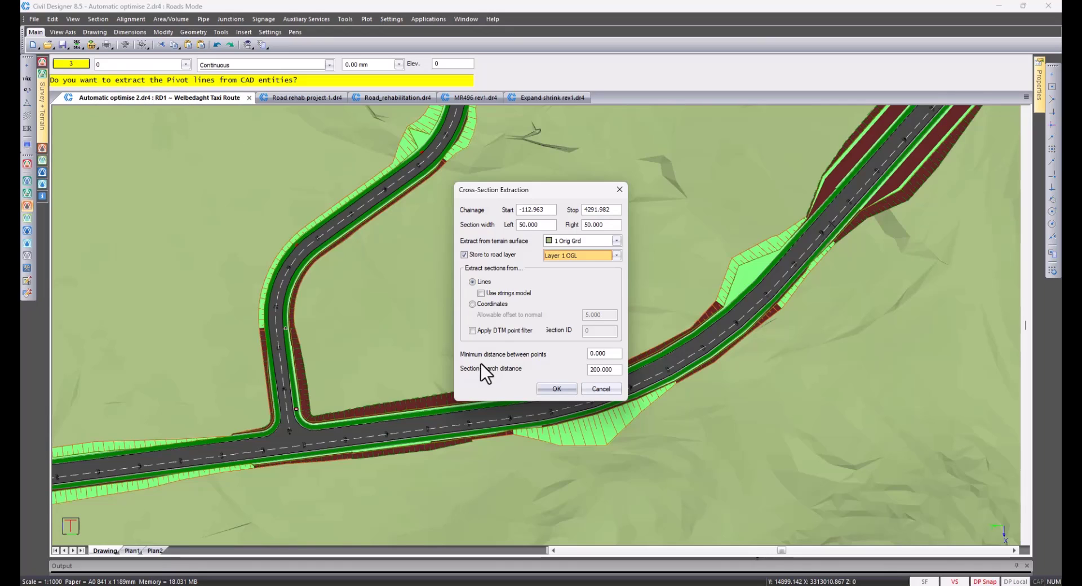
left_click(554, 388)
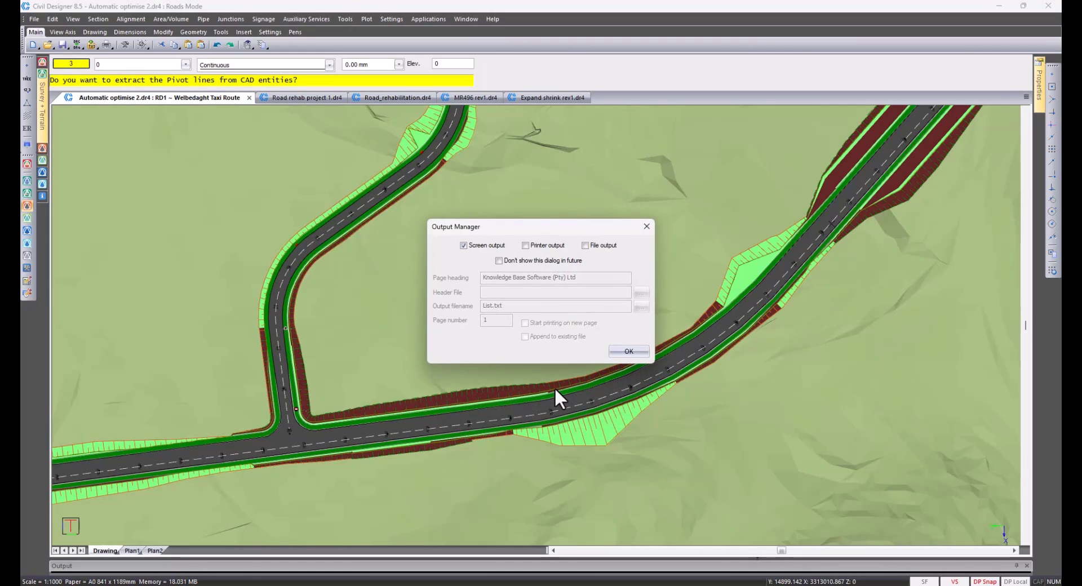
left_click(626, 352)
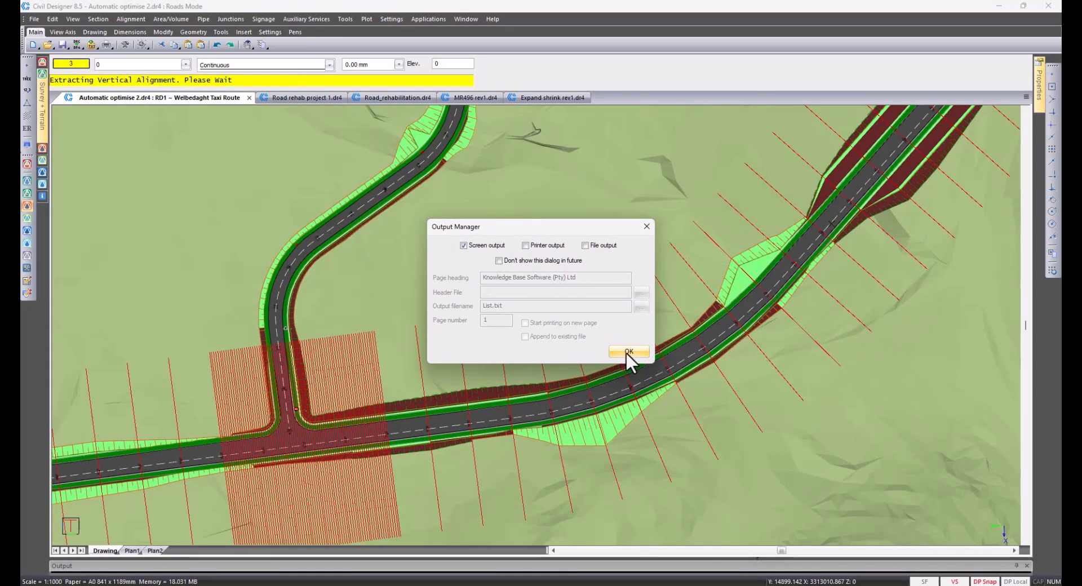
left_click(628, 353)
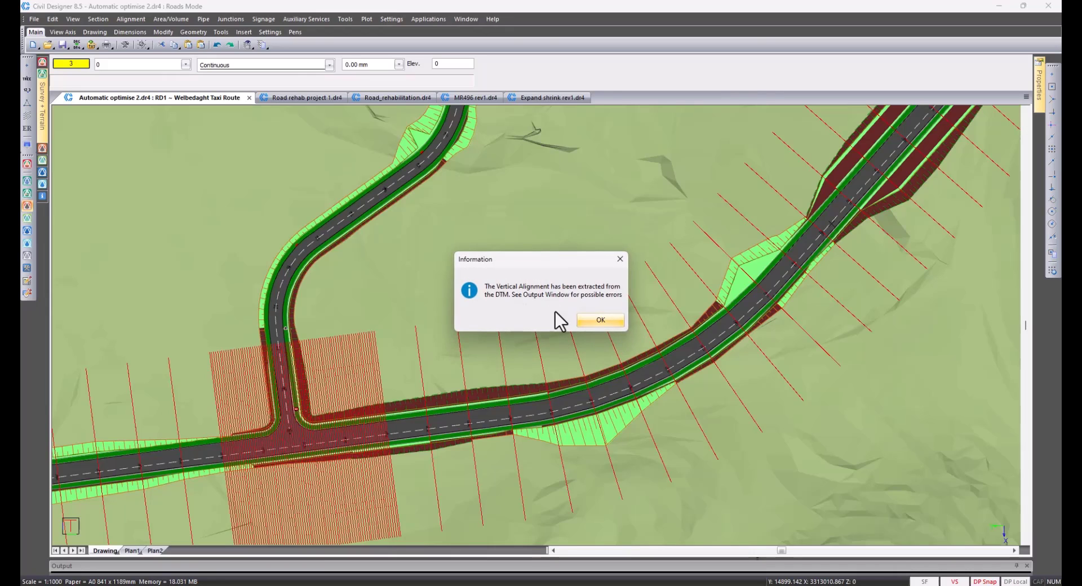
left_click(598, 321)
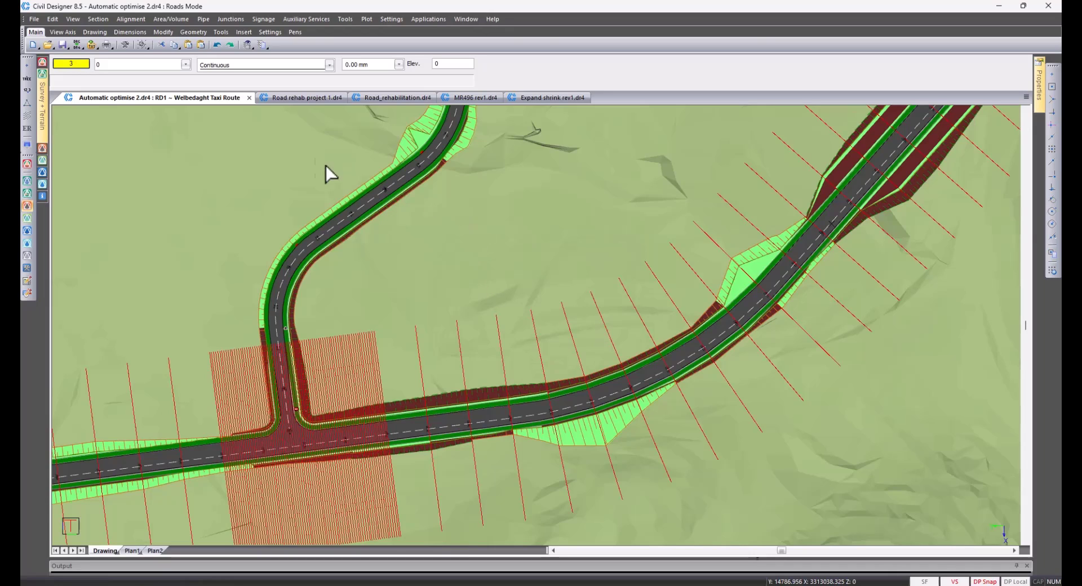
- Reopen the road's vertical alignment and examine the extracted profile against the ground lines between VPIs 23 and 71
left_click(129, 18)
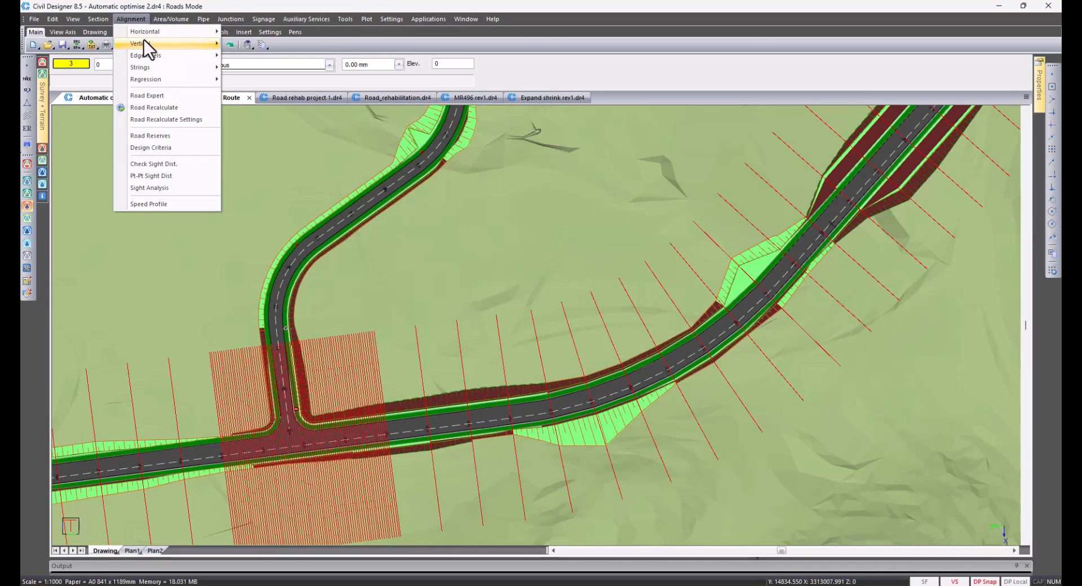
mouse_move(143, 40)
left_click(260, 45)
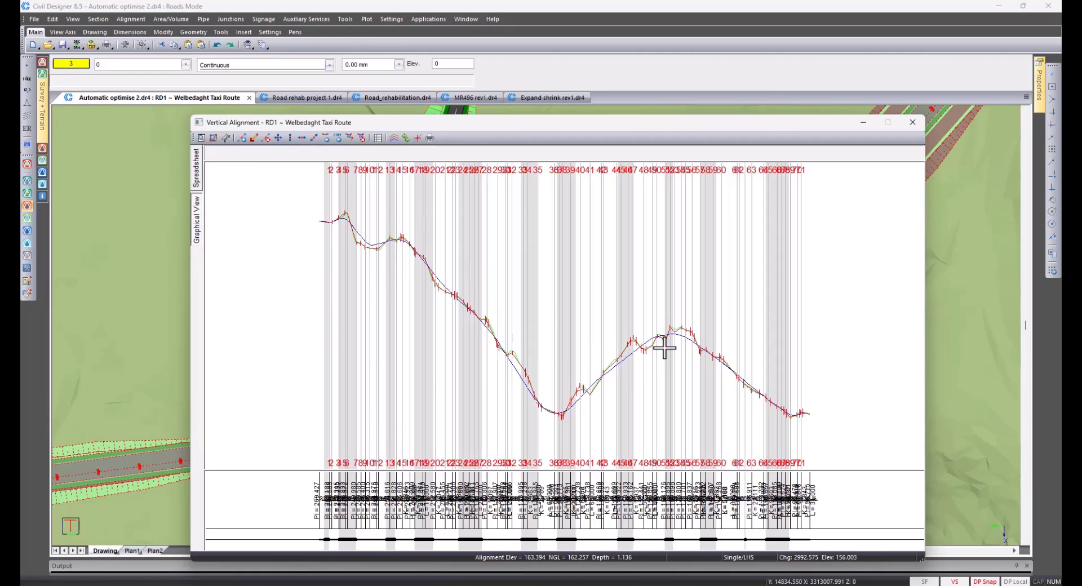
scroll(664, 348, "up", 4)
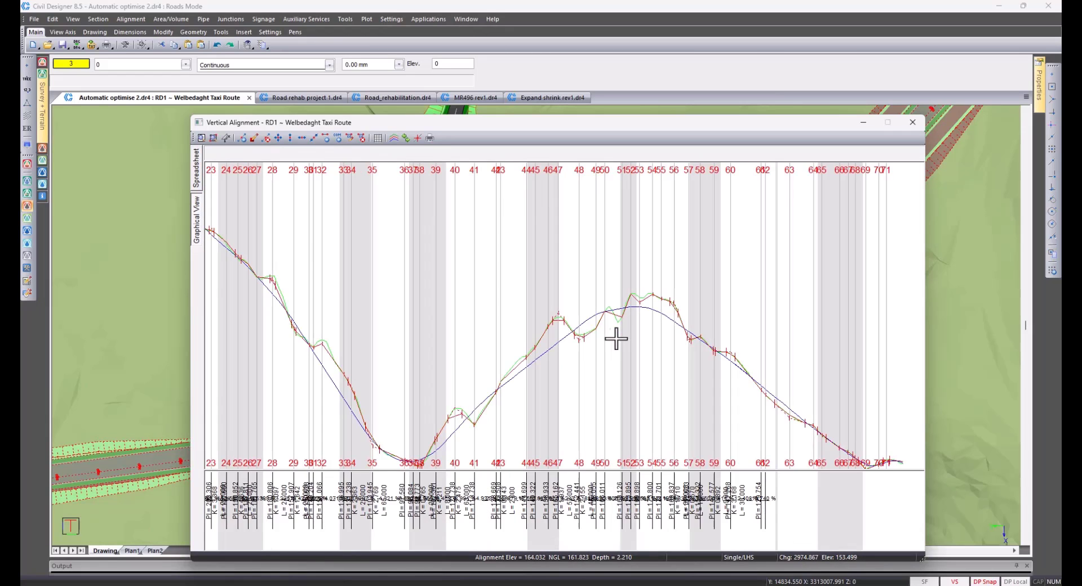
- Examine the extracted vertical alignment against the ground lines around the crest and the low point, and along the road's full length
scroll(609, 331, "up", 1)
middle_click_drag(511, 328, 478, 348)
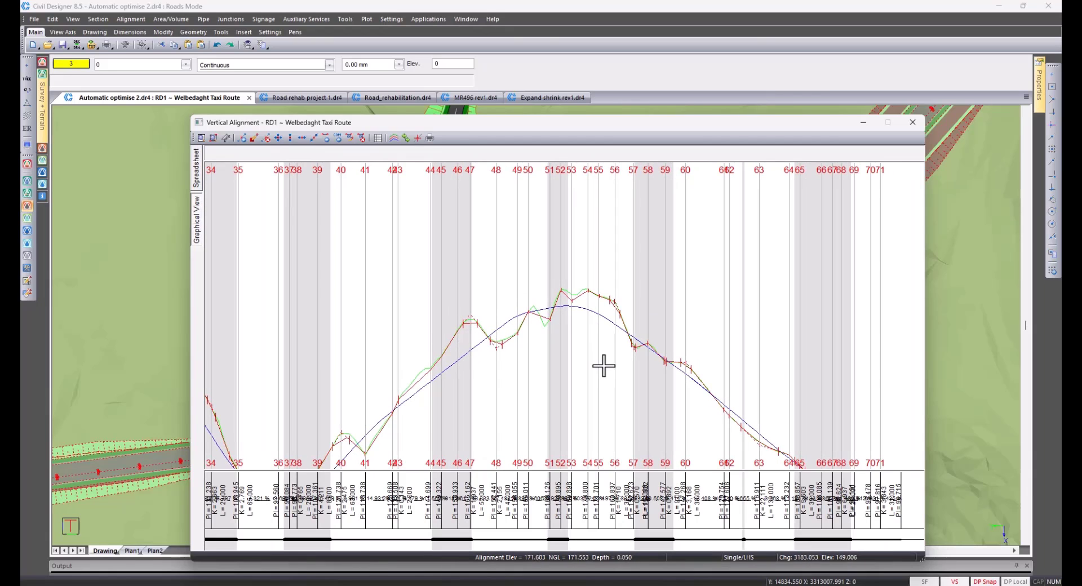
middle_click_drag(519, 375, 615, 343)
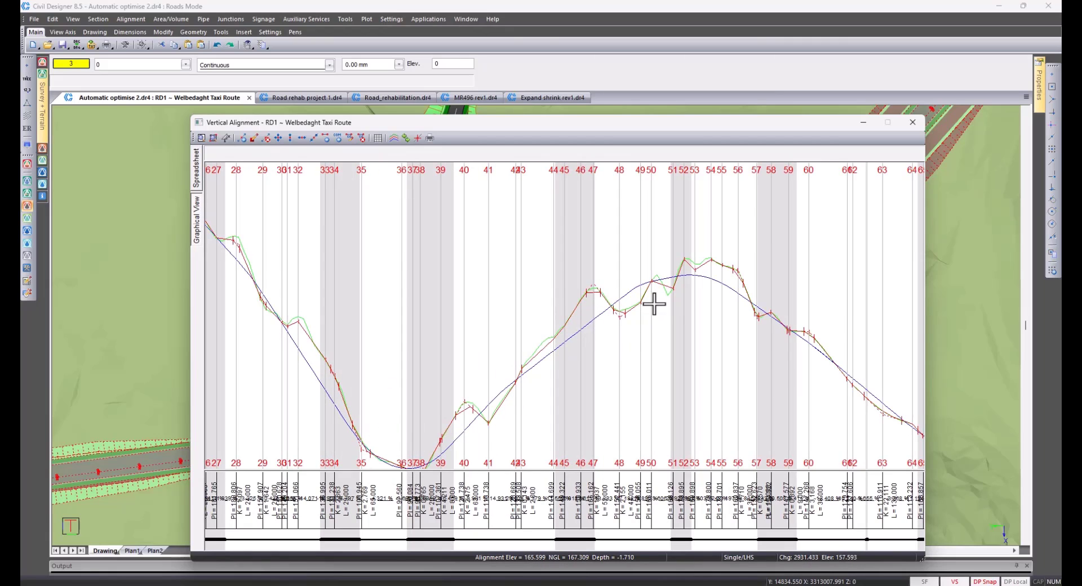
middle_click_drag(684, 333, 628, 317)
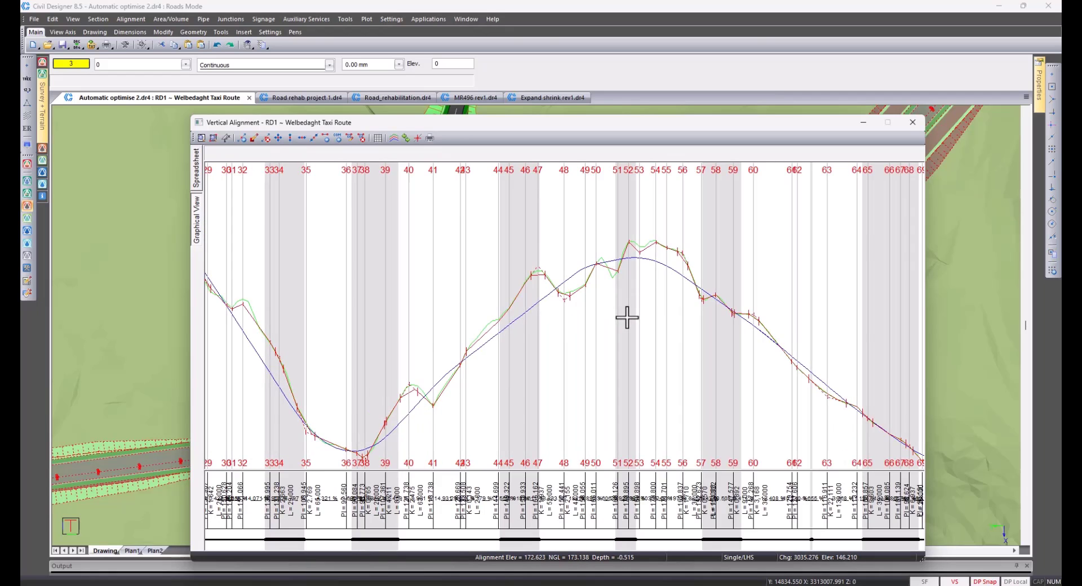
scroll(627, 317, "down", 3)
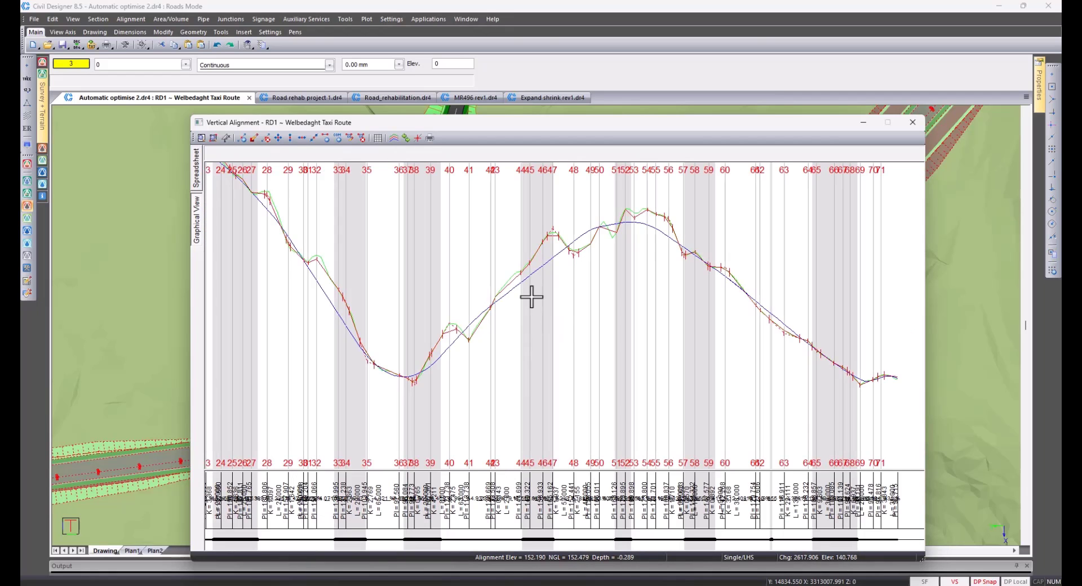
scroll(541, 330, "down", 1)
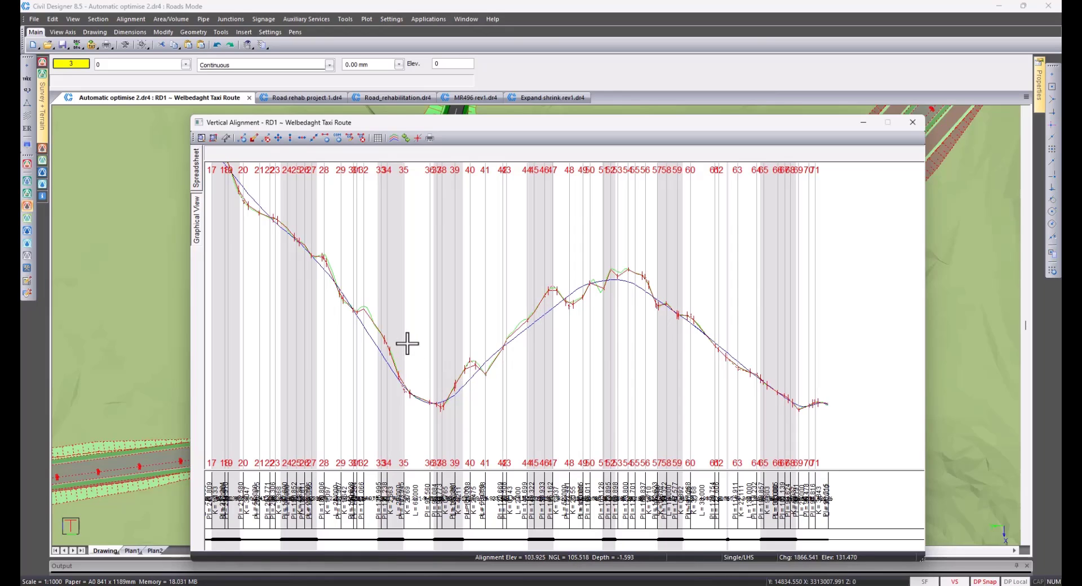
scroll(403, 333, "down", 2)
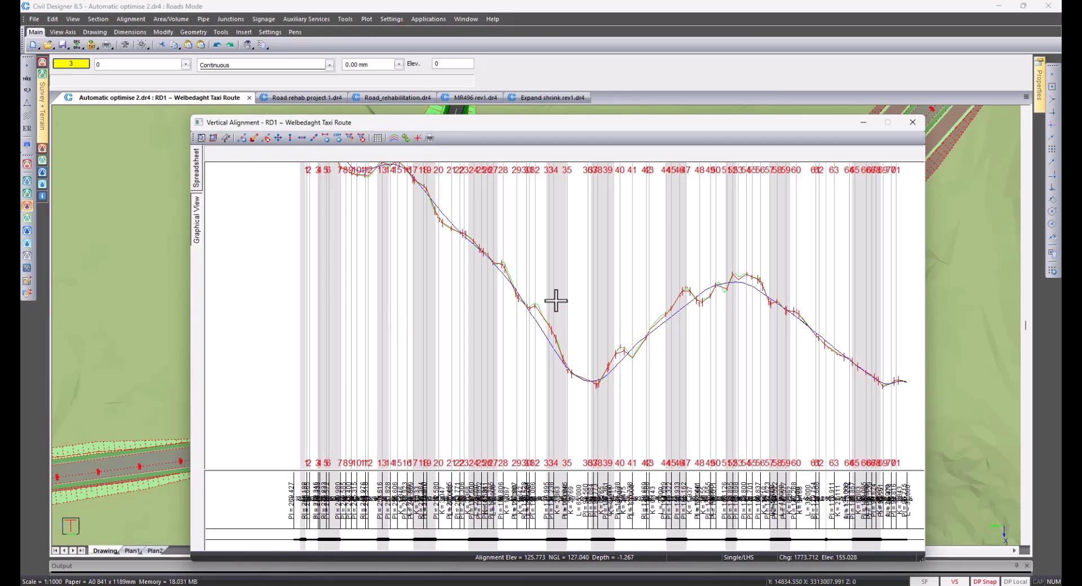
scroll(556, 301, "down", 1)
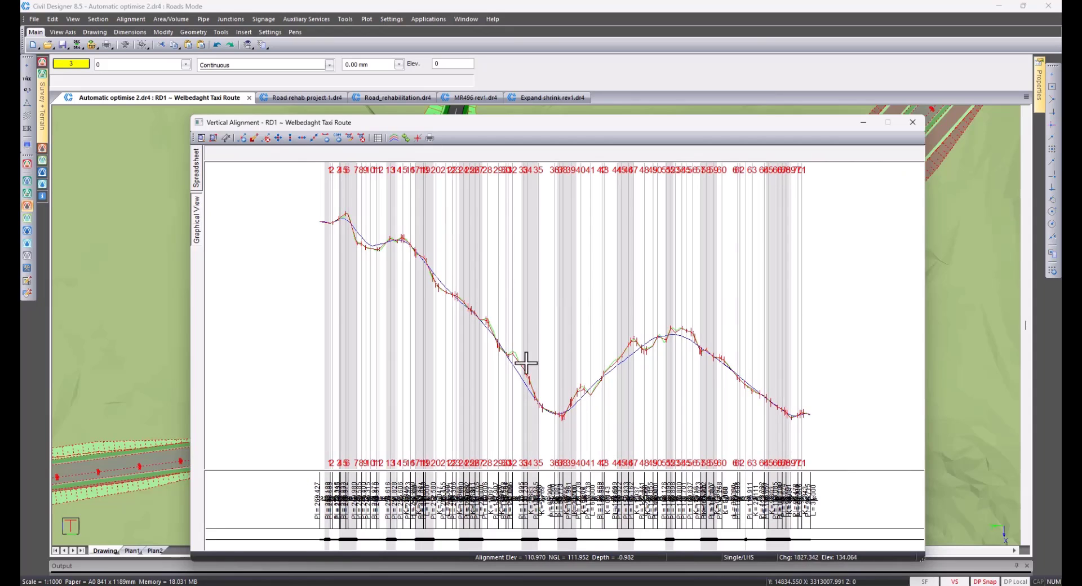
- Turn off the display of VPI numbers in the ground line details and close the vertical alignment
left_click(394, 139)
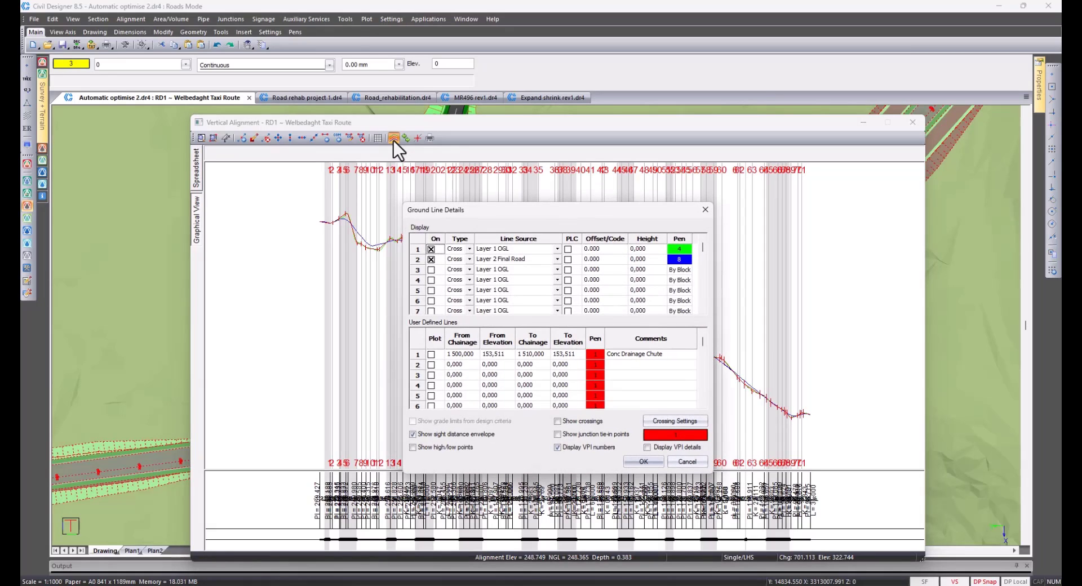
left_click(558, 447)
left_click(644, 462)
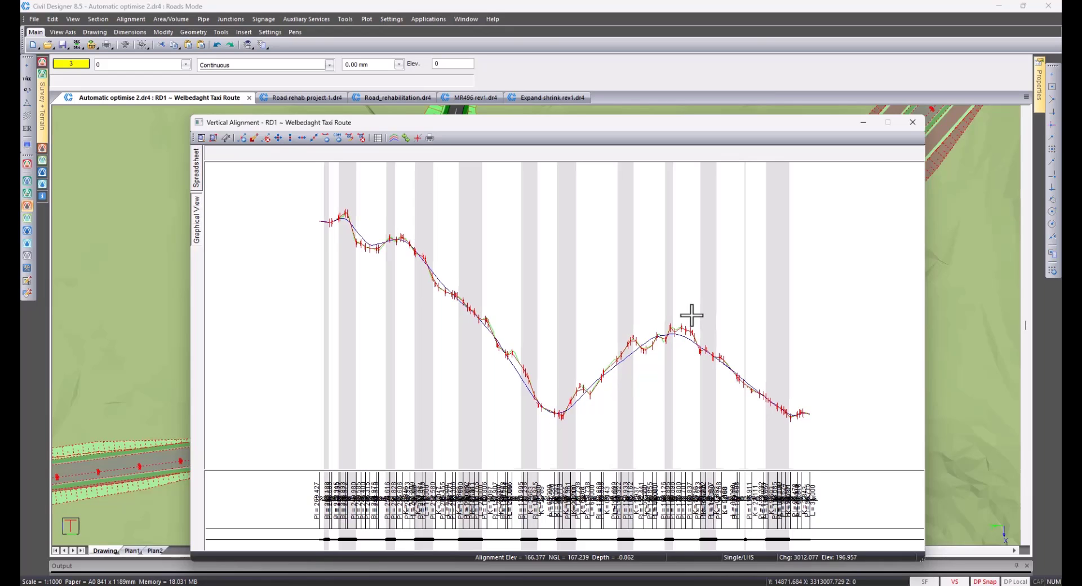
left_click(912, 123)
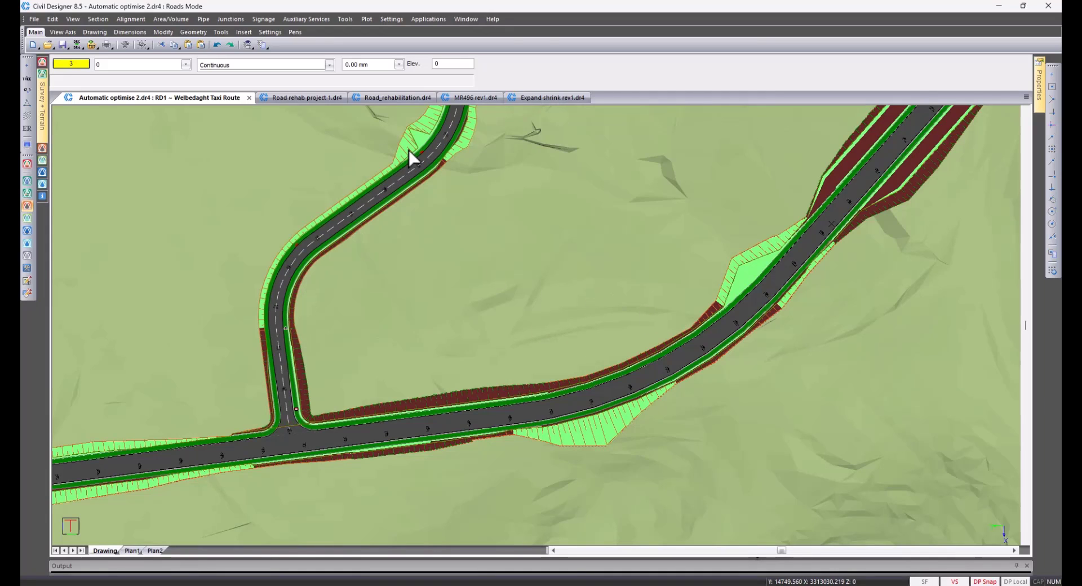
- Switch to the Expand shrink rev1.dr4 drawing and open Road1's cross section at chainage 2980
left_click(394, 99)
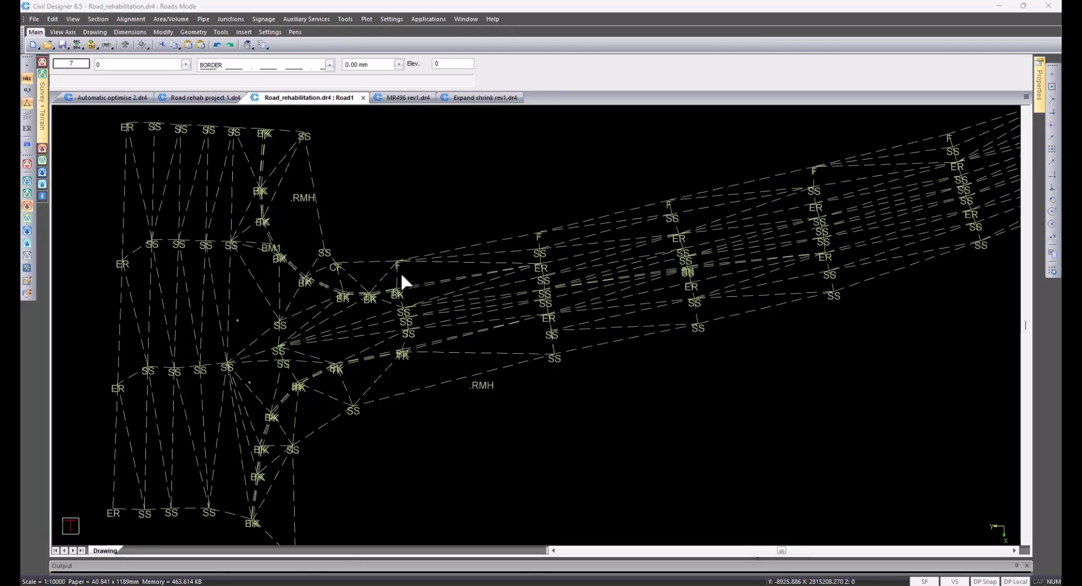
left_click(476, 98)
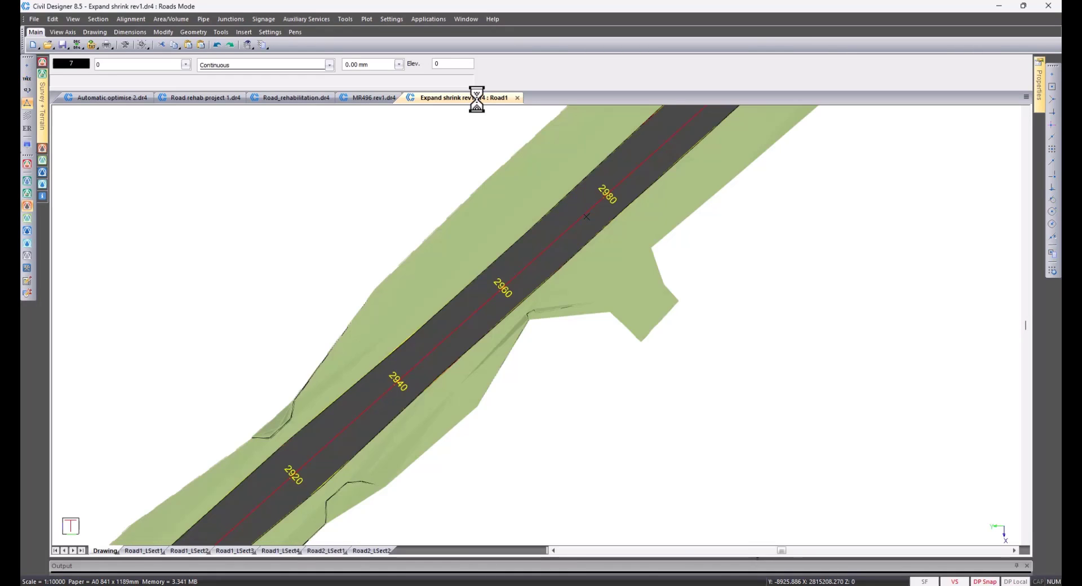
left_click(97, 19)
left_click(117, 32)
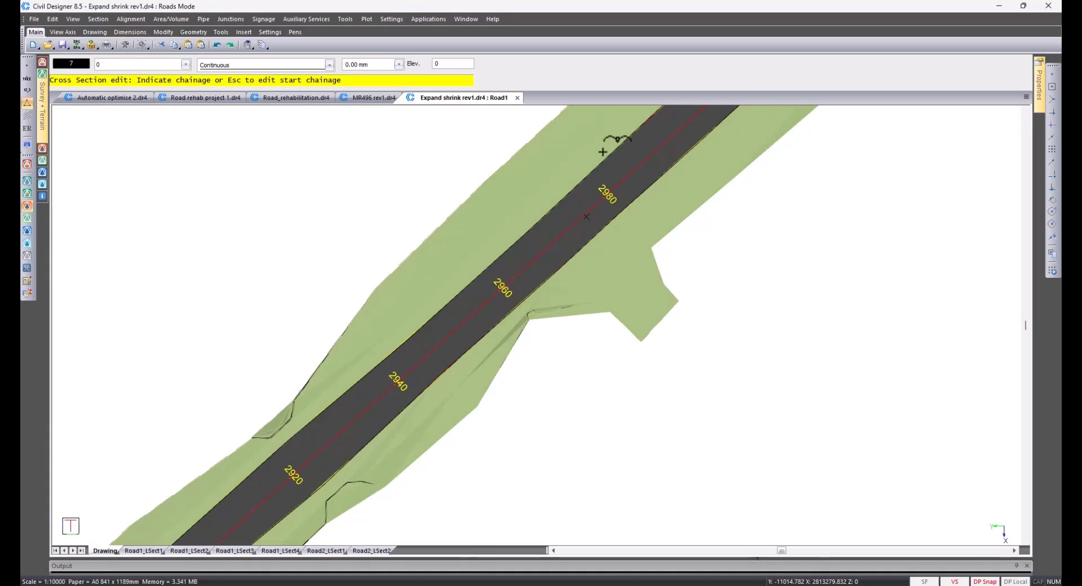
left_click(613, 187)
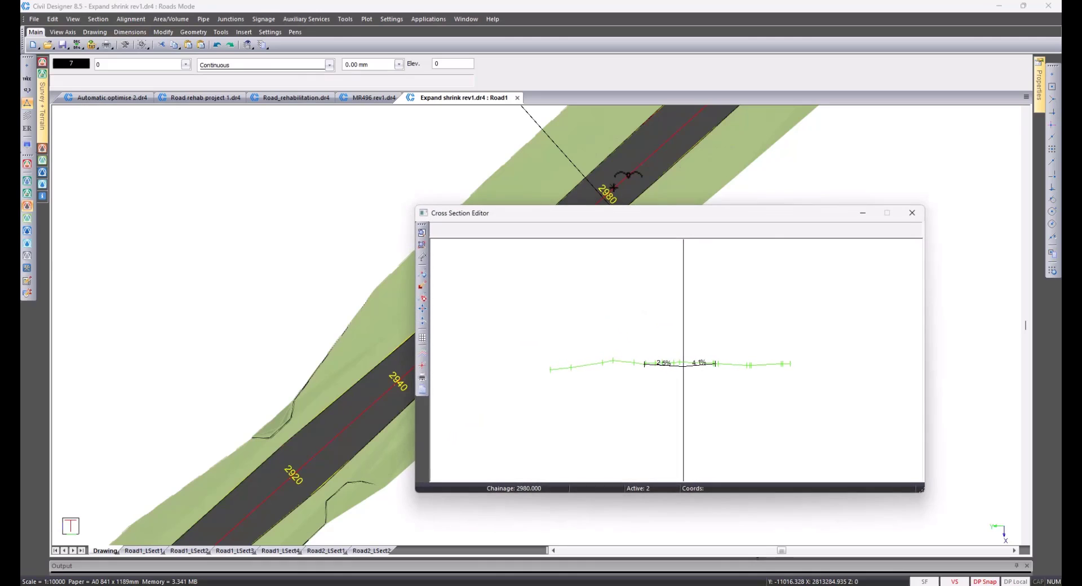
- Go to the cross section at chainage 3100, inspect the road's crossfalls against the ground line, and close the editor
type("3100")
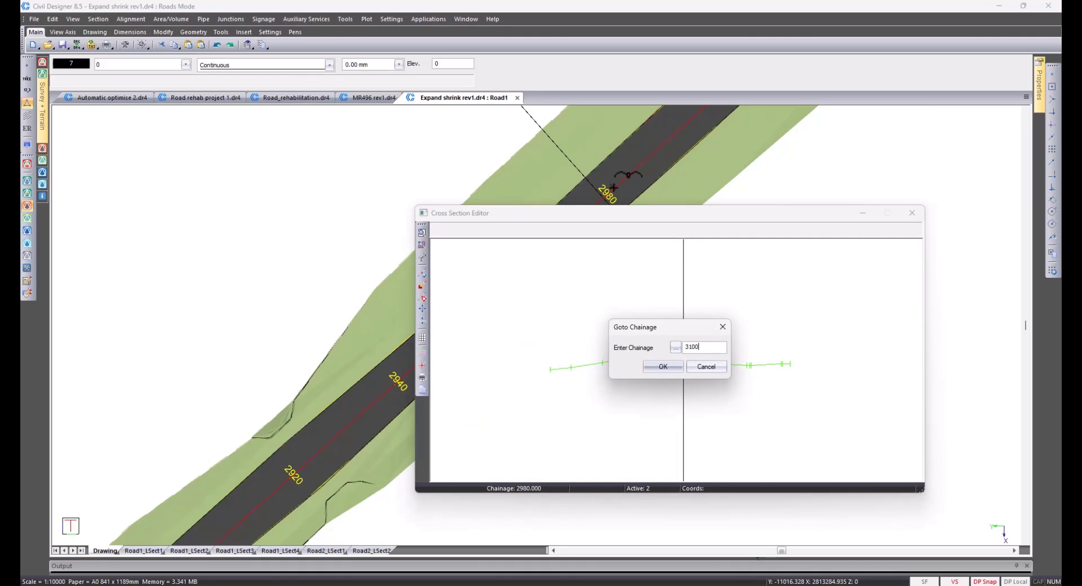
key("Return")
scroll(696, 367, "up", 5)
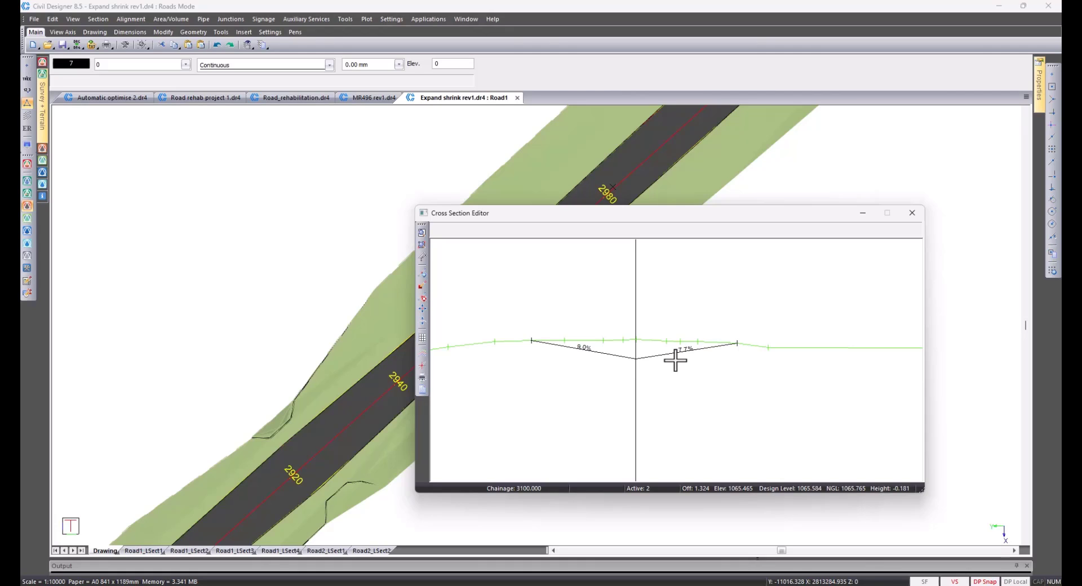
middle_click_drag(664, 364, 690, 365)
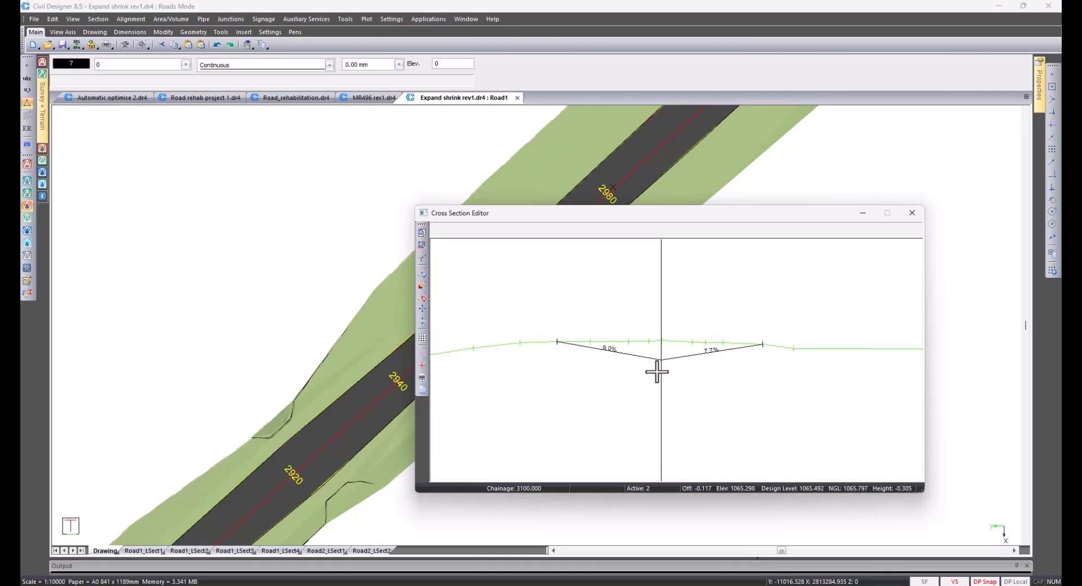
middle_click_drag(700, 362, 711, 380)
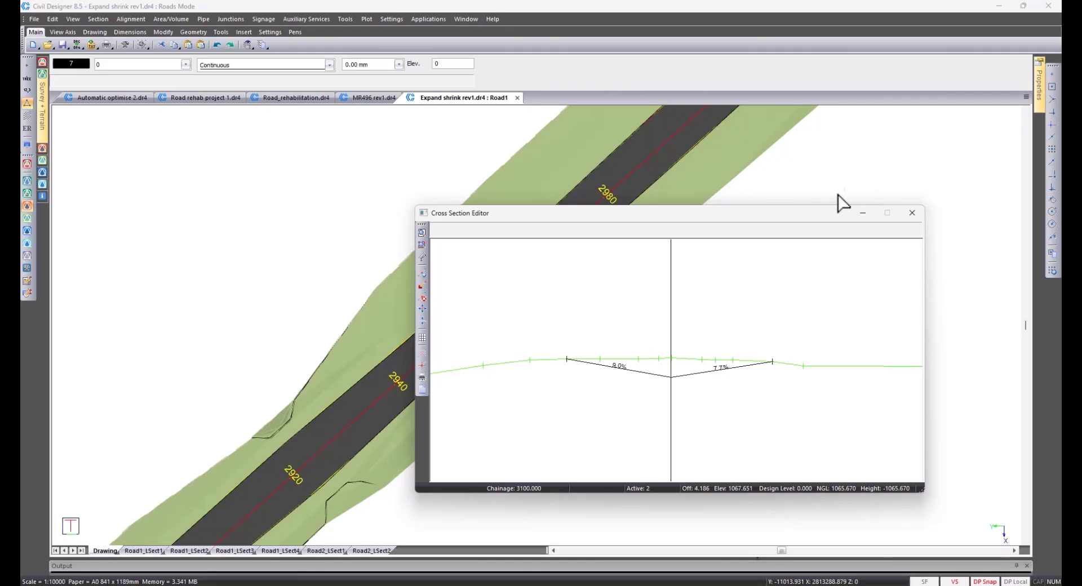
left_click(912, 213)
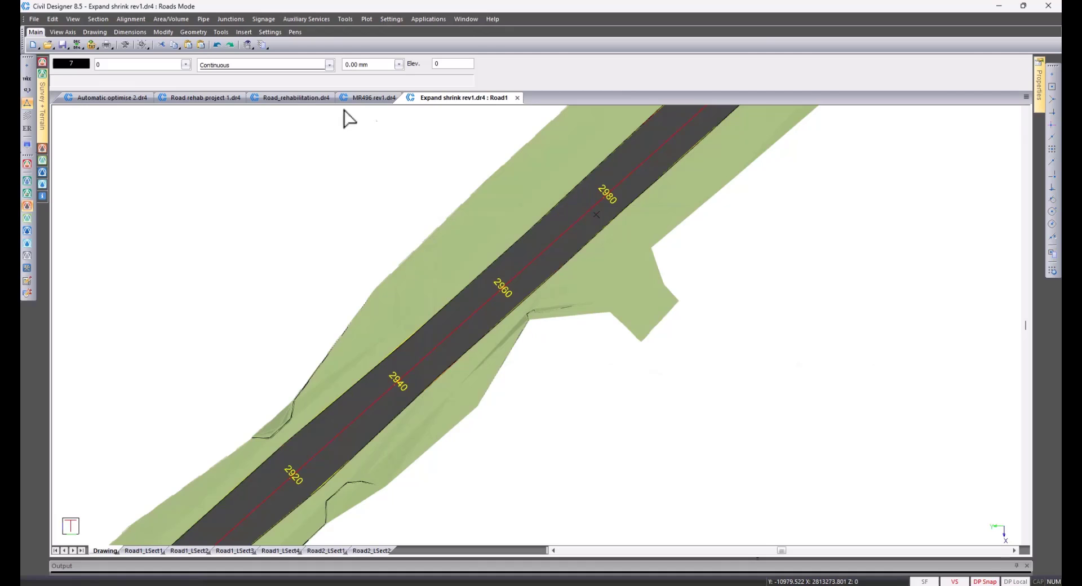
- Switch to the Road_rehabilitation.dr4 drawing and review its terrain surfaces list in the display settings
left_click(299, 98)
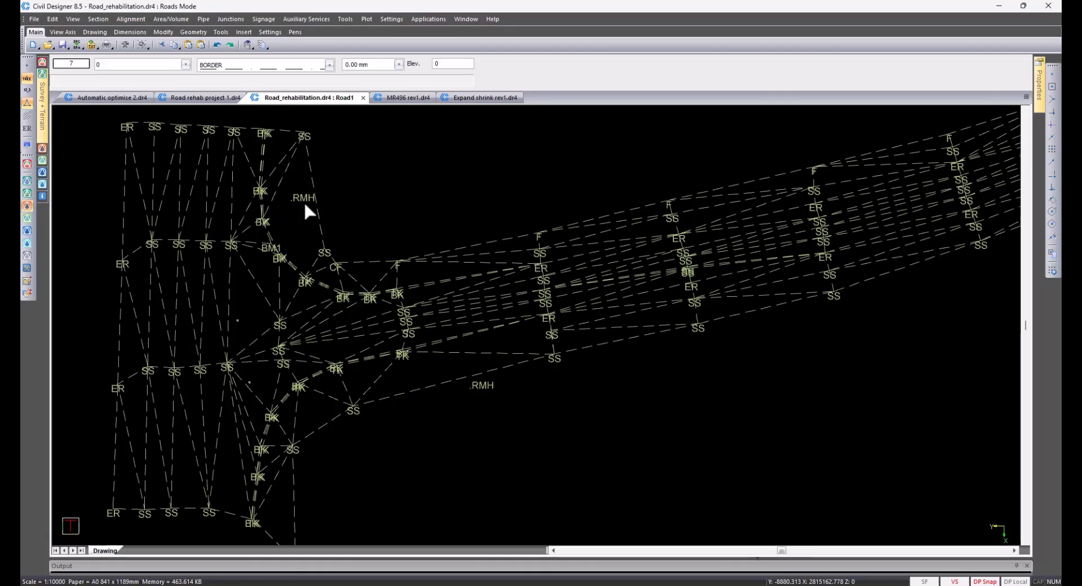
left_click(26, 142)
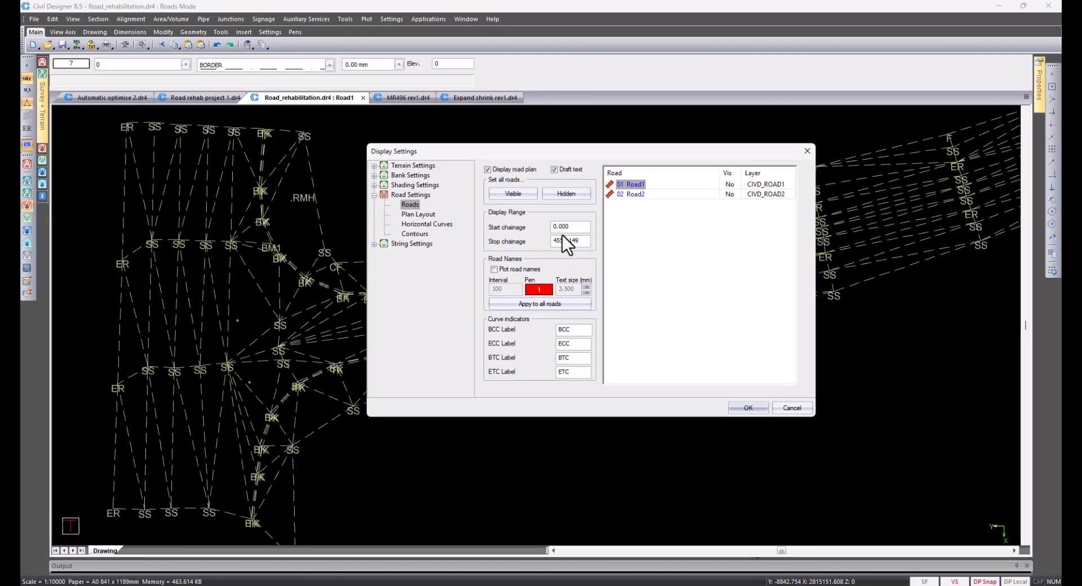
left_click(374, 165)
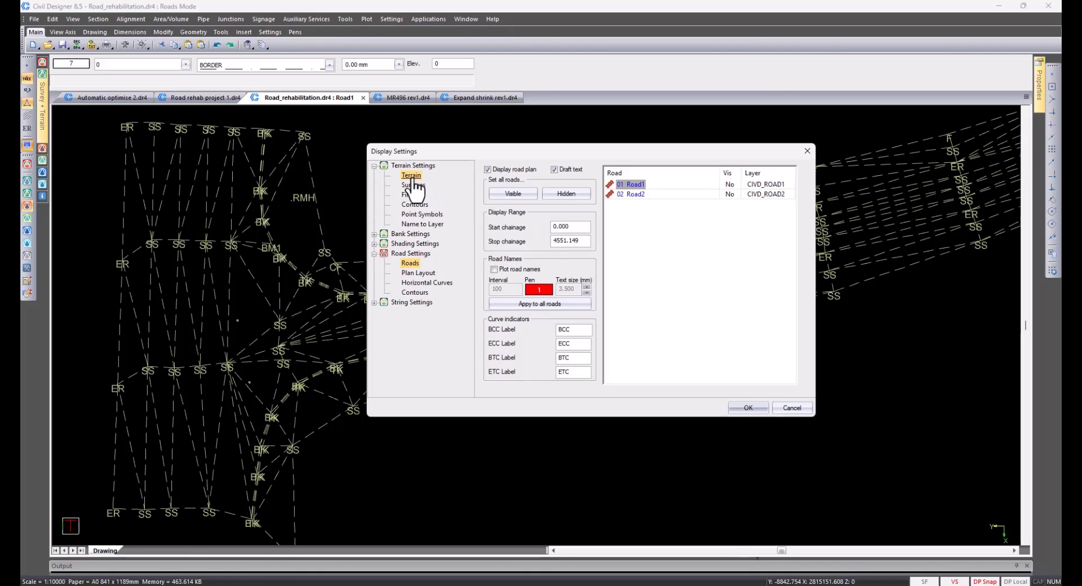
left_click(411, 175)
left_click(413, 185)
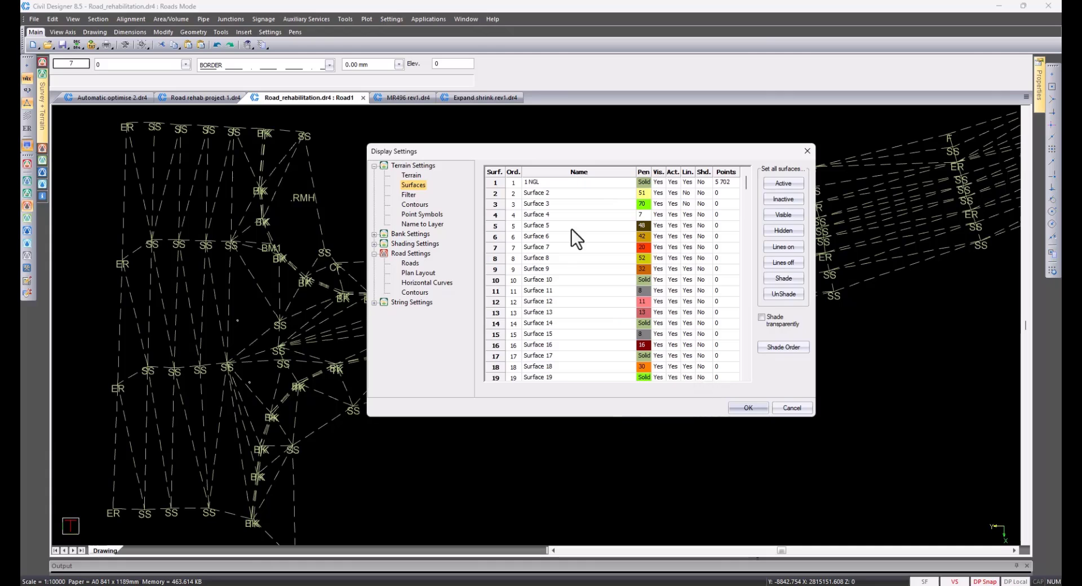
left_click(747, 406)
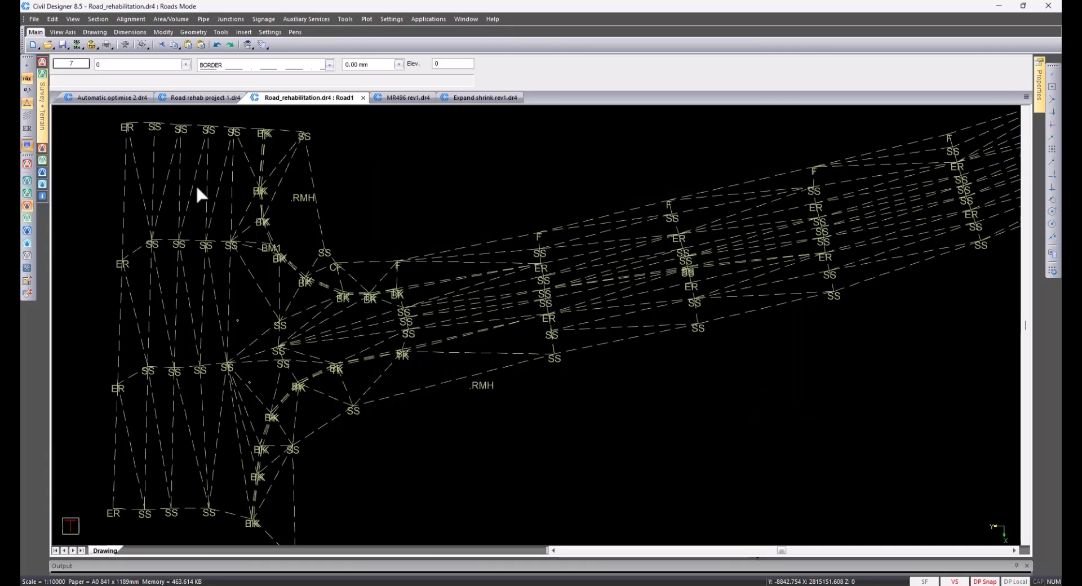
- Change to Survey mode and duplicate the 1 NGL surface to Surface 3
left_click(429, 19)
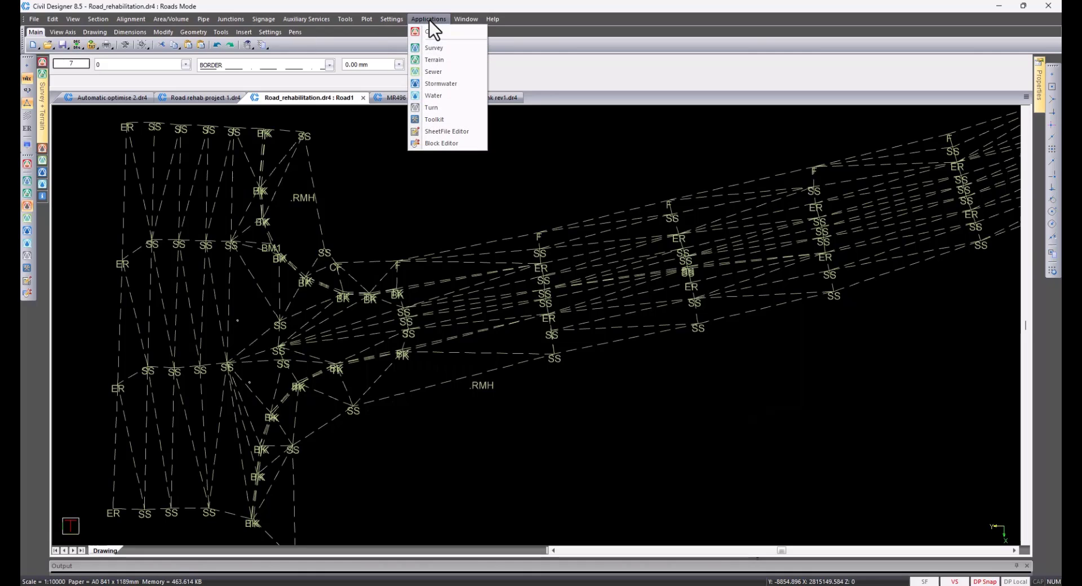
left_click(434, 48)
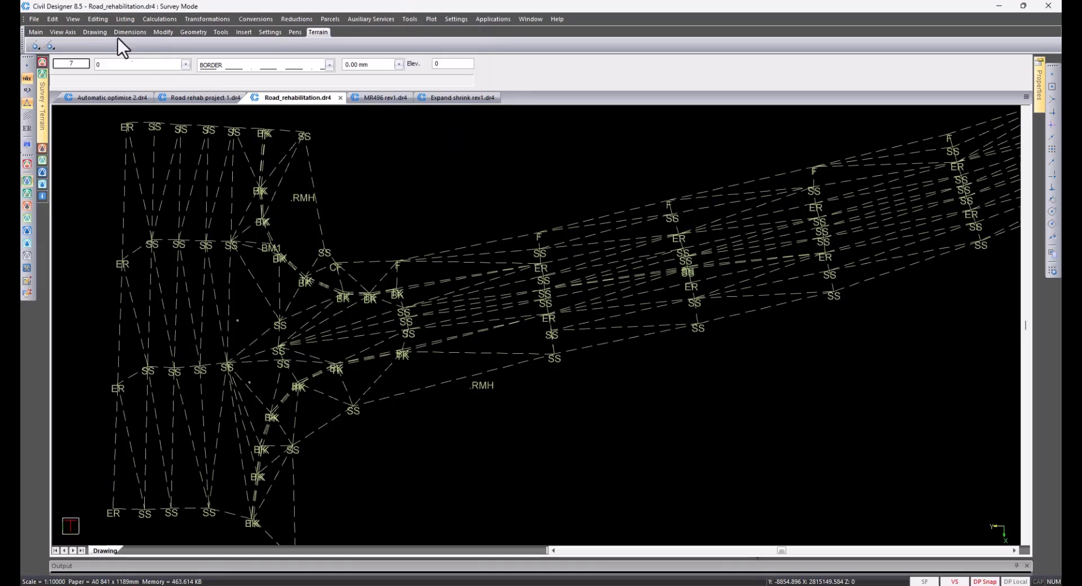
left_click(98, 22)
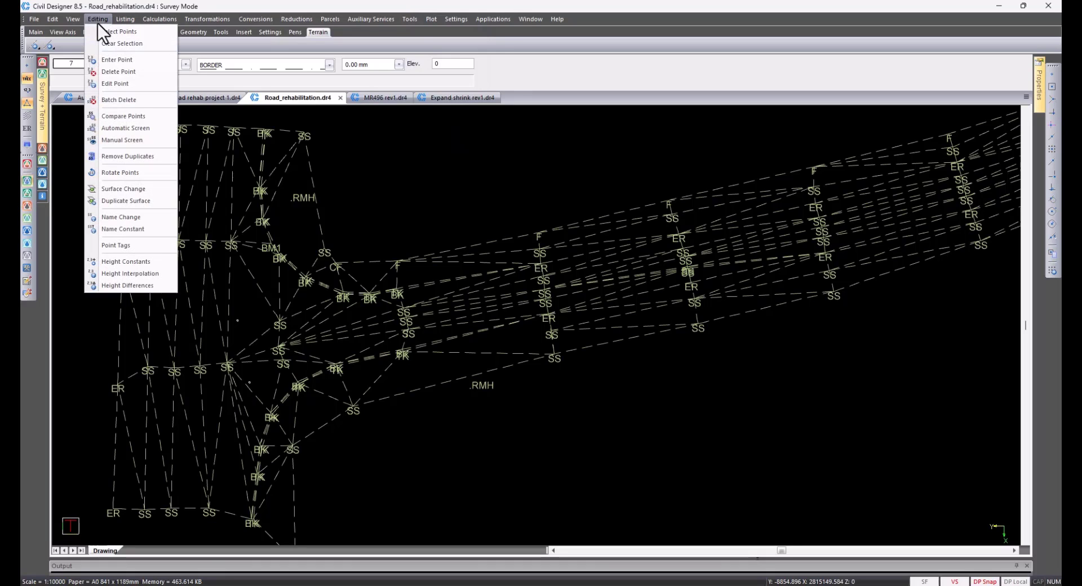
left_click(134, 205)
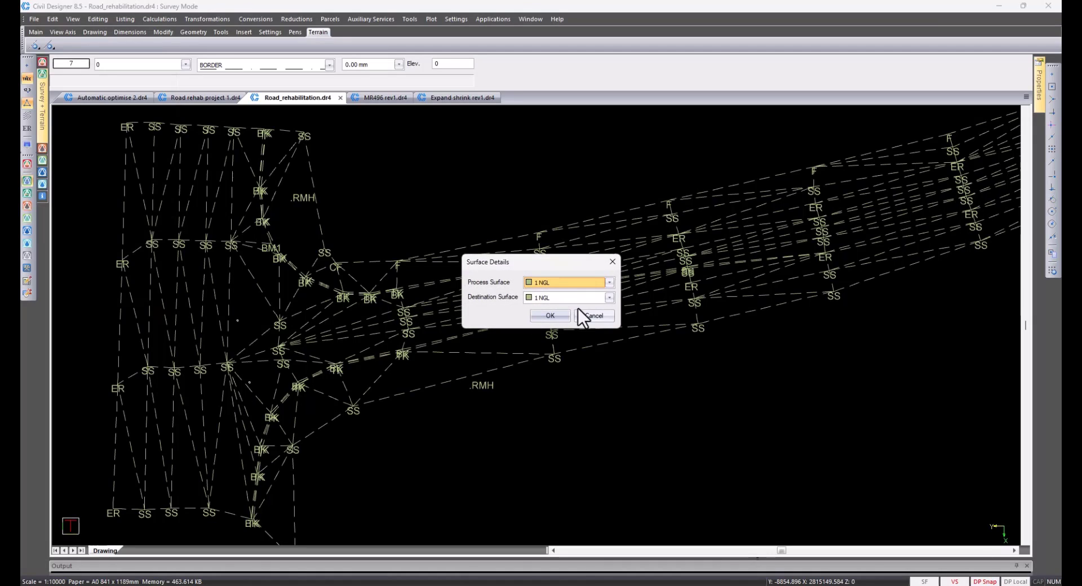
left_click(610, 297)
left_click(577, 327)
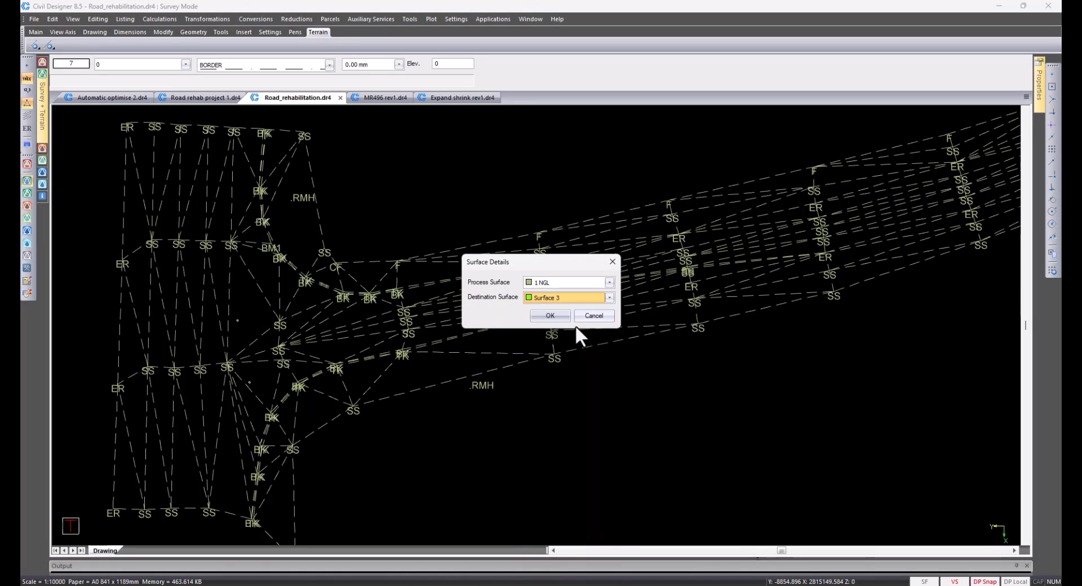
left_click(547, 317)
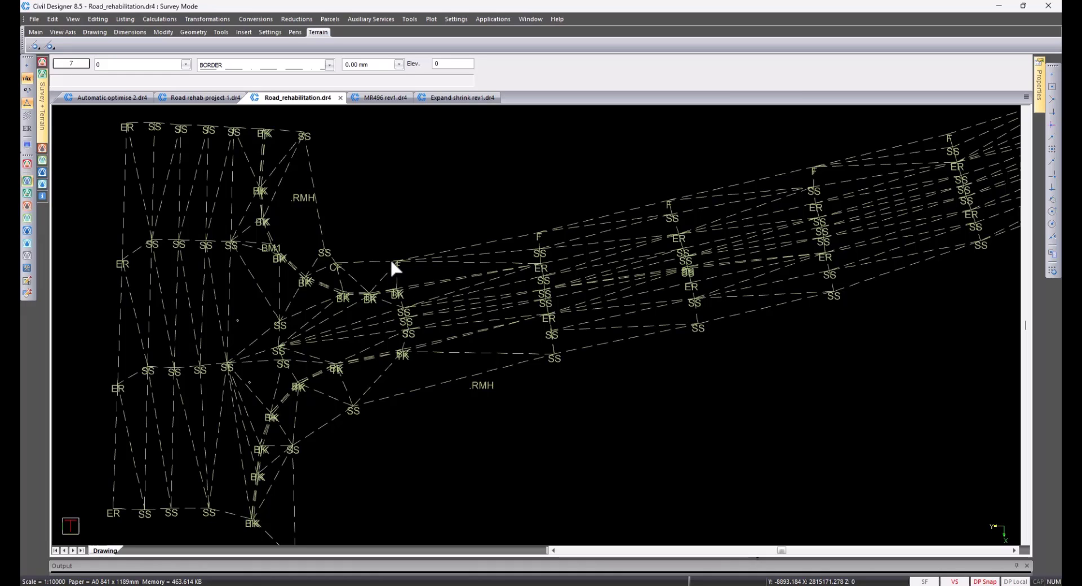
- Make all terrain surfaces inactive and hidden, with their lines off, in the surface display settings
left_click(28, 146)
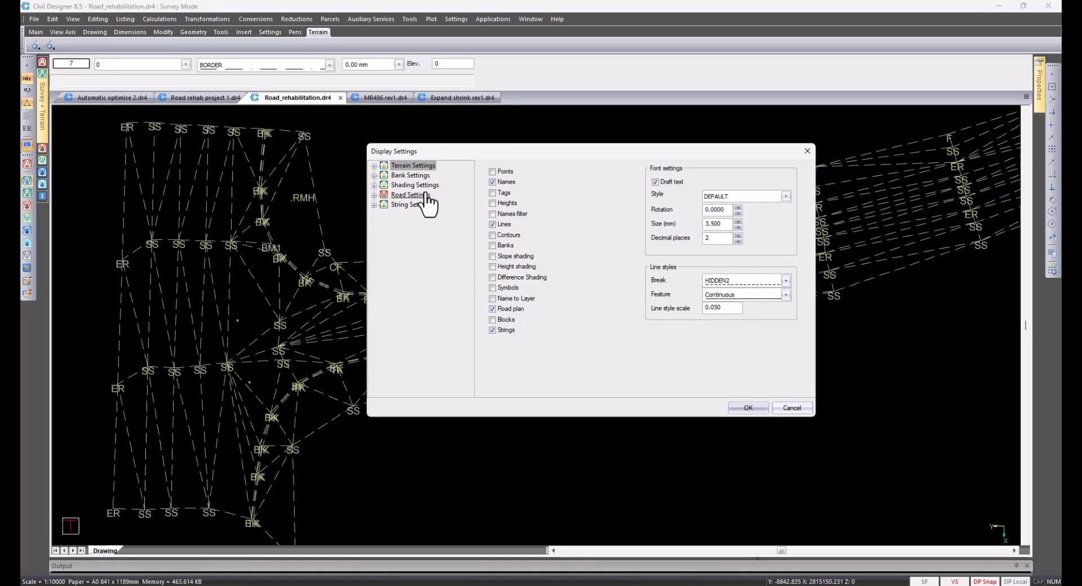
left_click(375, 167)
left_click(413, 185)
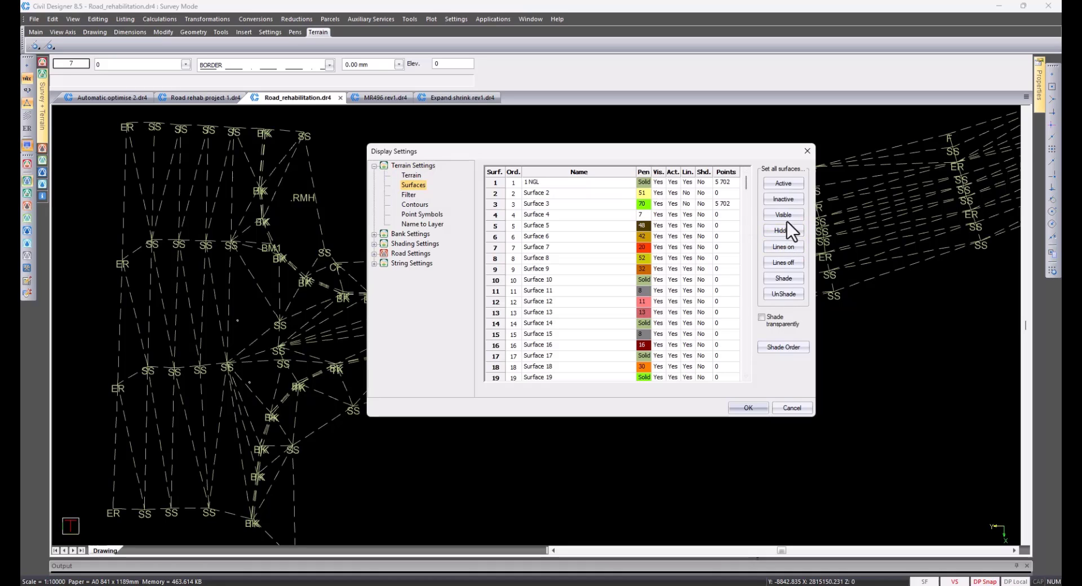
left_click(784, 199)
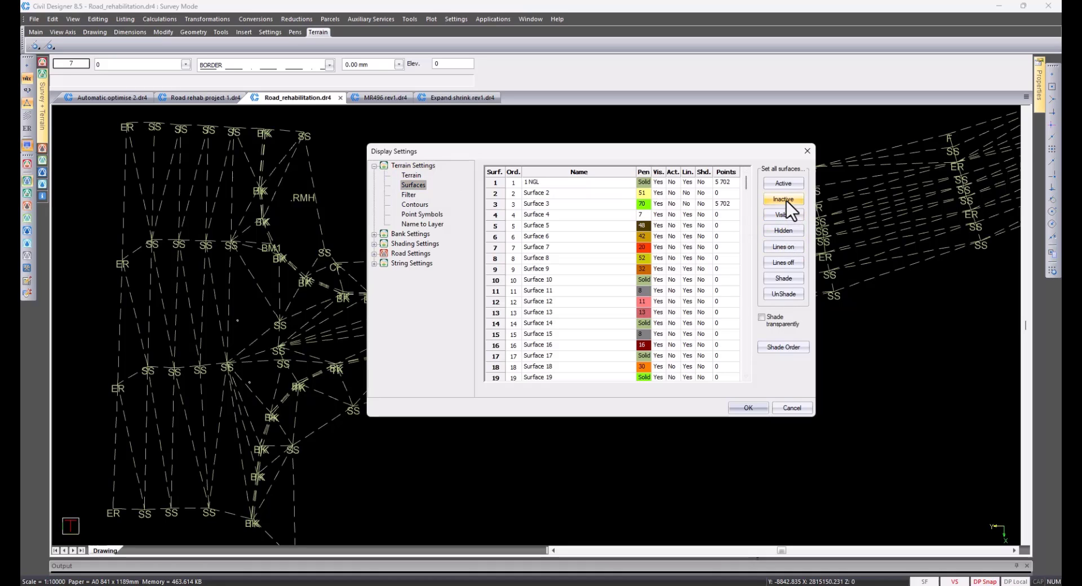
left_click(783, 231)
left_click(785, 262)
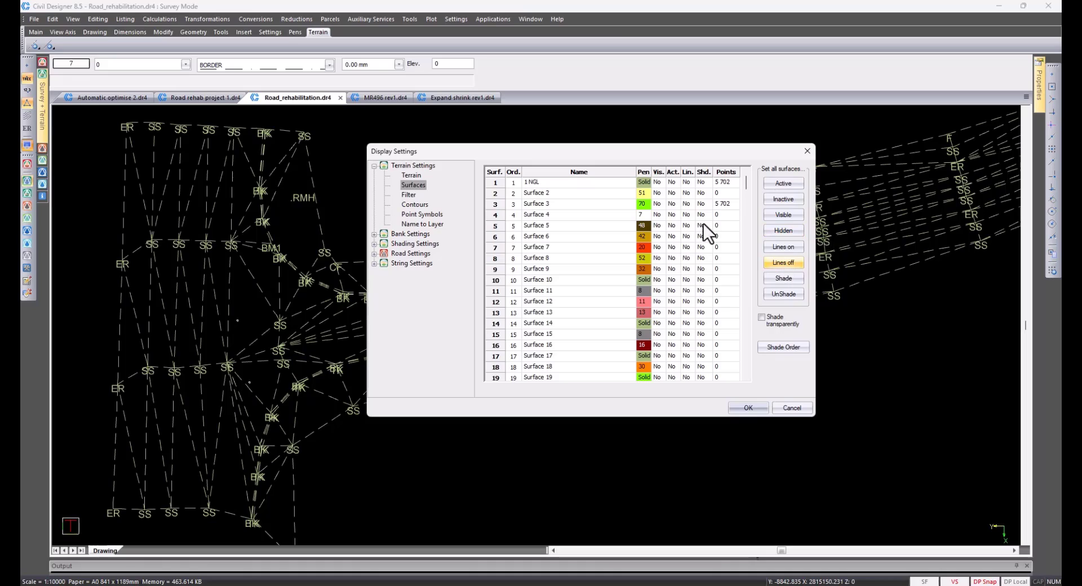
- Rename Surface 3 as 3 Copy of NGL and make only this surface visible and active with its lines on
double_click(534, 204)
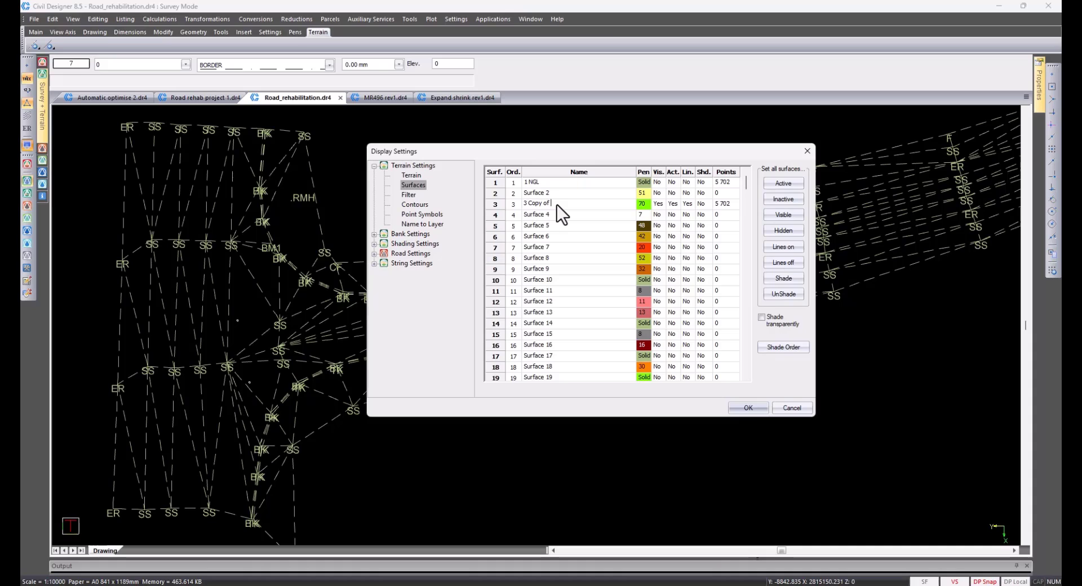
left_click(560, 247)
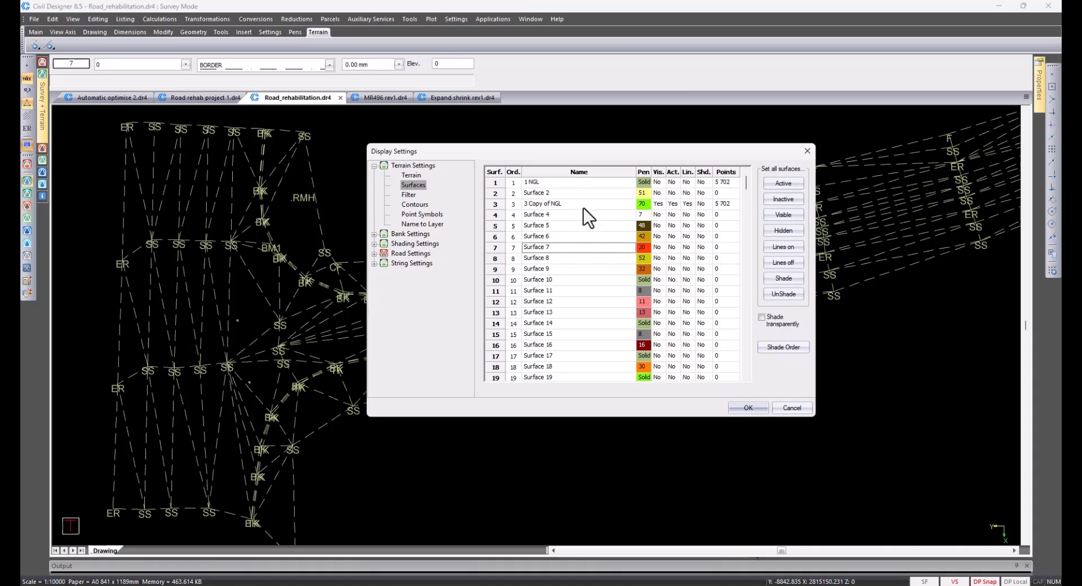
left_click(743, 408)
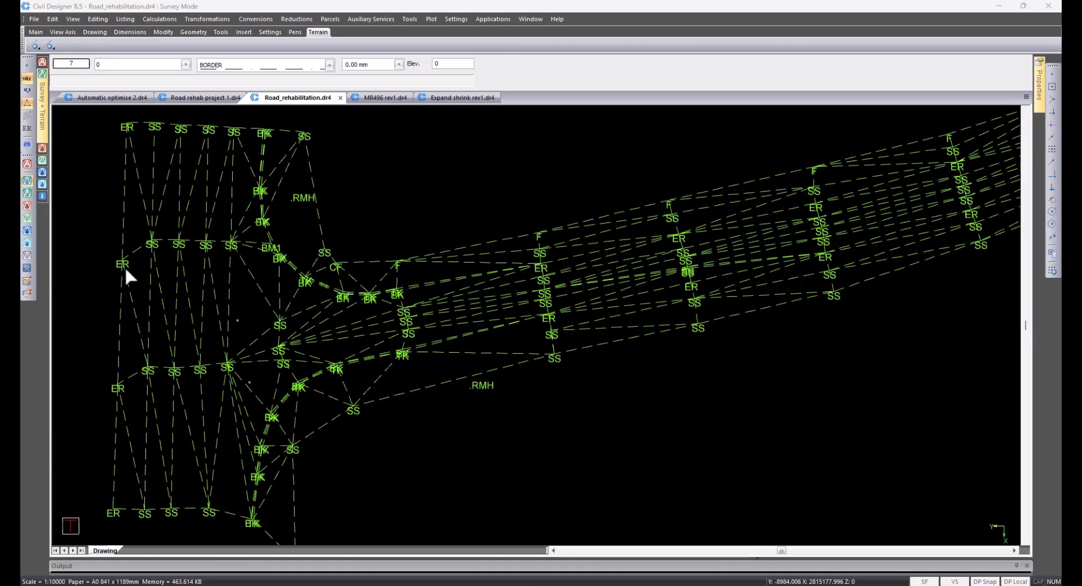
- Apply the terrain filter that passes only the ER and BK point names
left_click(27, 129)
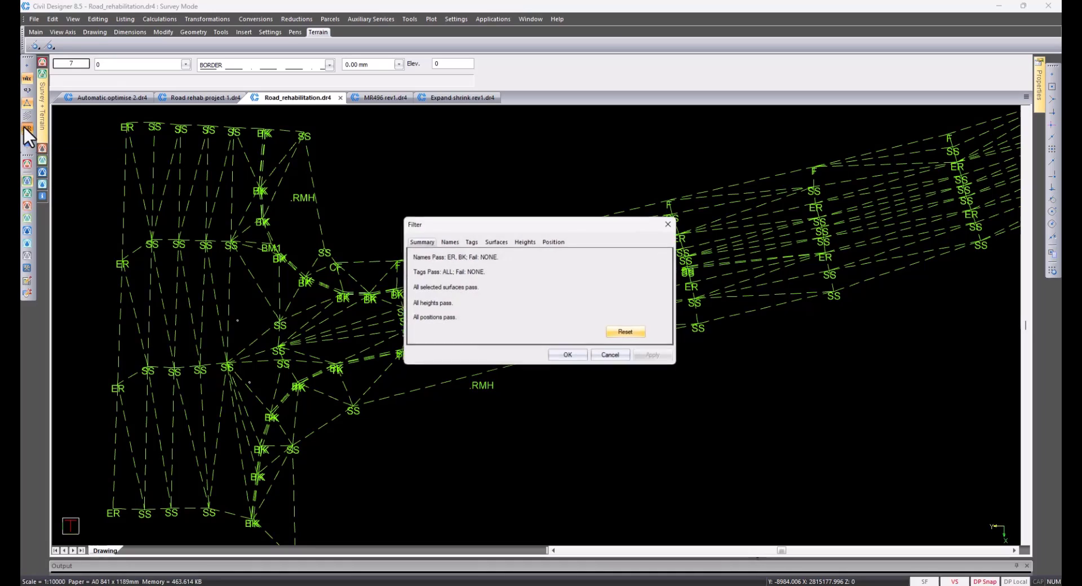
left_click(448, 241)
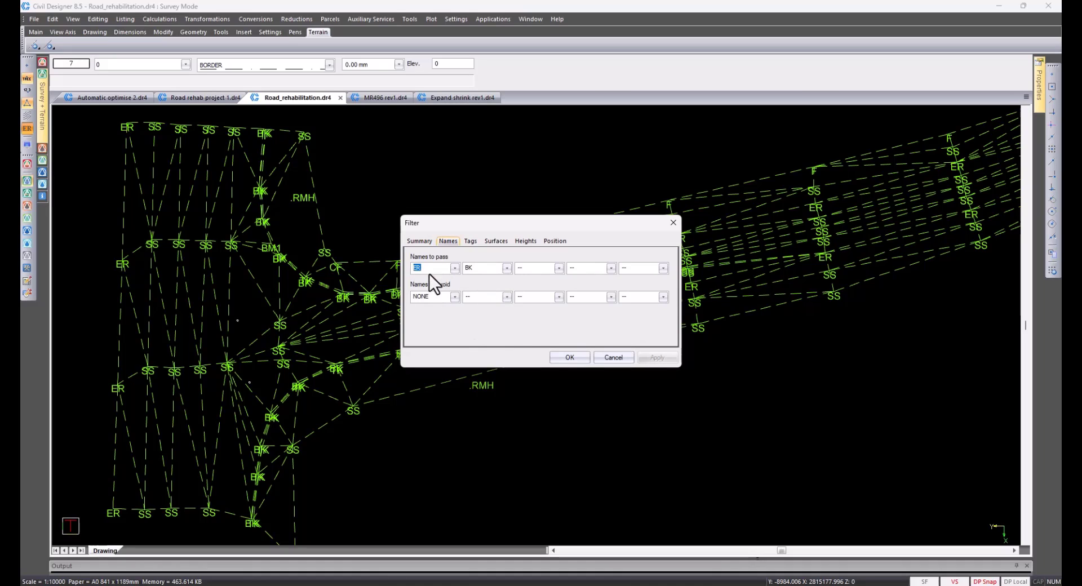
left_click(566, 361)
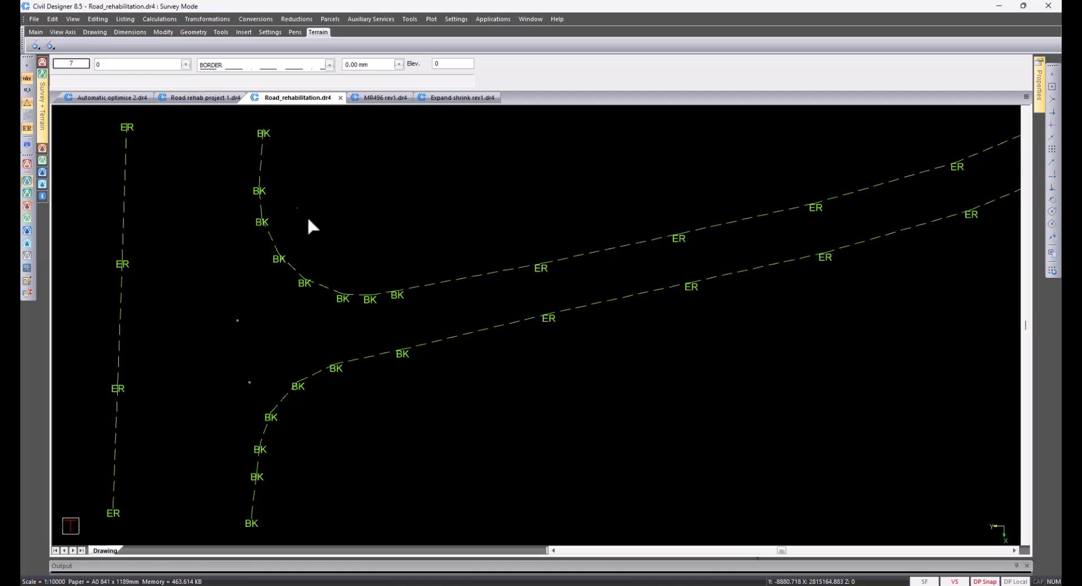
- Follow the filtered ER and BK edge lines along the road to the first side-road junction and examine their continuity
scroll(863, 276, "up", 5)
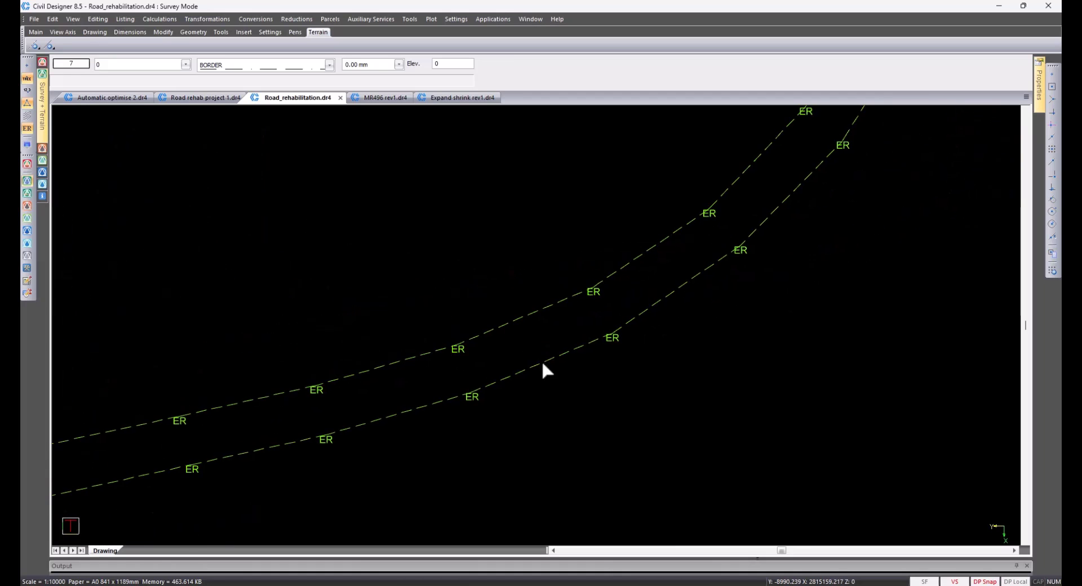
middle_click_drag(708, 275, 643, 383)
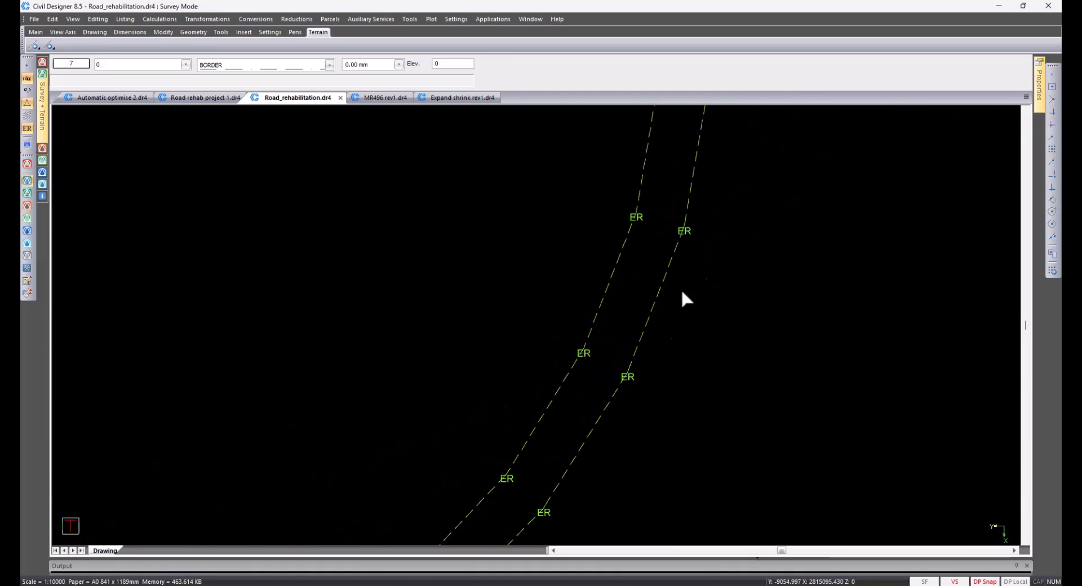
middle_click_drag(709, 186, 643, 371)
middle_click_drag(675, 283, 645, 387)
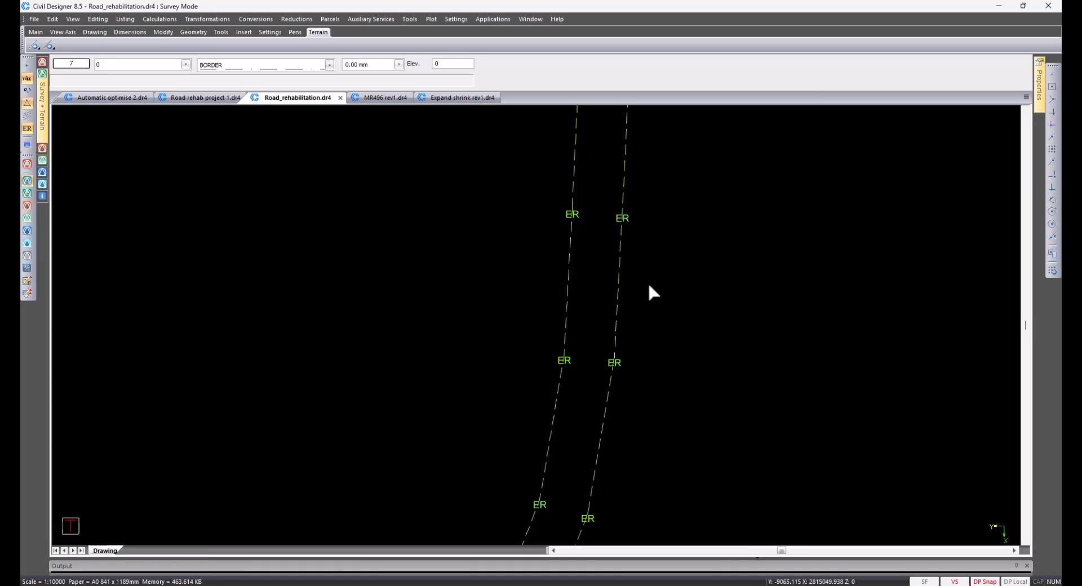
scroll(653, 292, "down", 3)
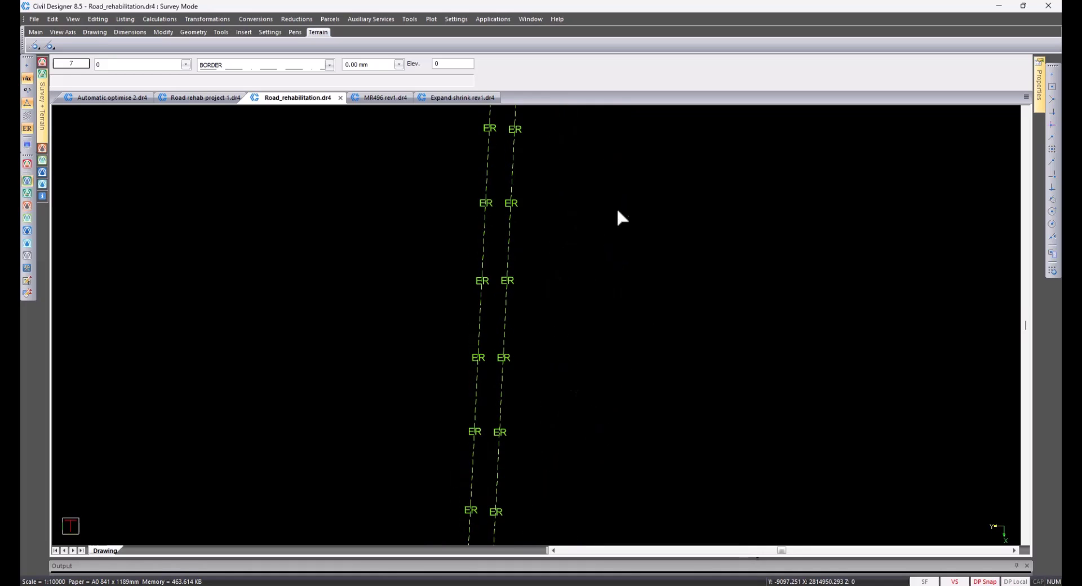
middle_click_drag(618, 209, 615, 425)
middle_click_drag(631, 236, 628, 451)
middle_click_drag(638, 187, 618, 309)
middle_click_drag(639, 230, 598, 434)
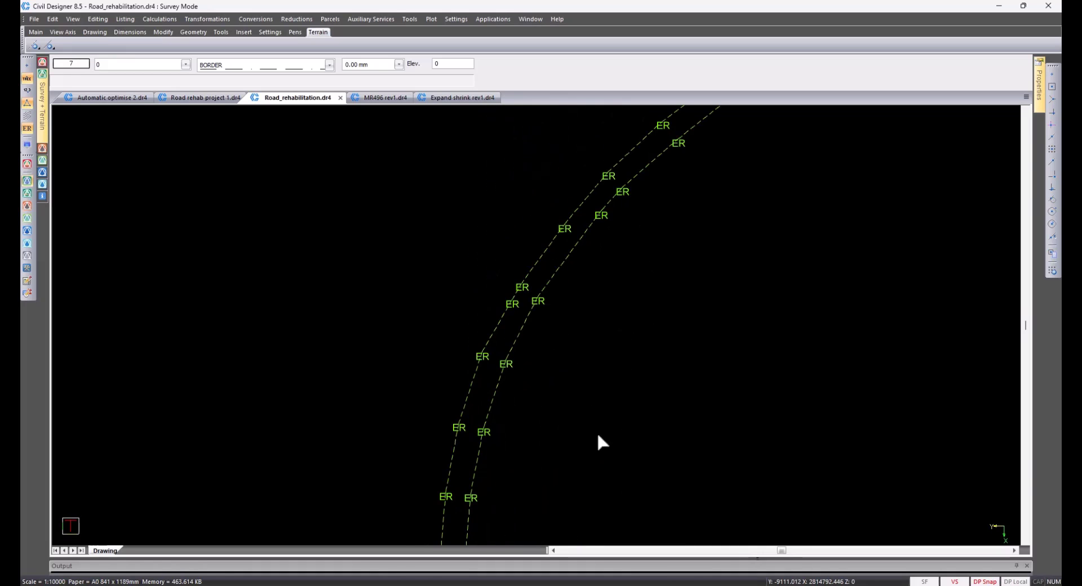
middle_click_drag(671, 261, 616, 377)
mouse_move(700, 248)
middle_mouse_down()
mouse_move(577, 350)
mouse_move(692, 263)
mouse_move(538, 366)
middle_mouse_up()
middle_click_drag(751, 243, 665, 323)
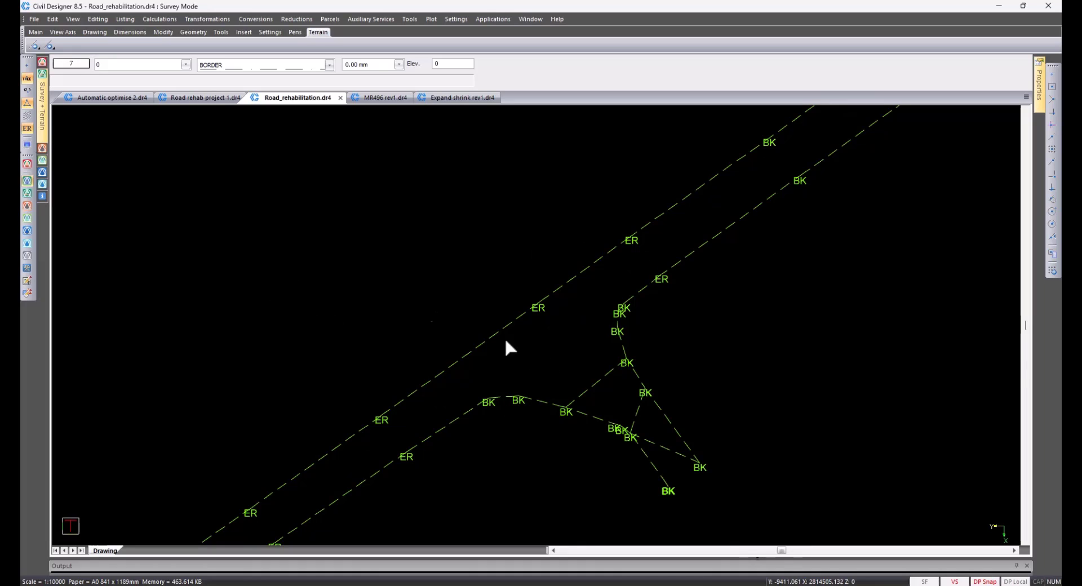
- Change to Terrain mode and add a break line across the side-road mouth between the BK points on the main road edge
left_click(478, 22)
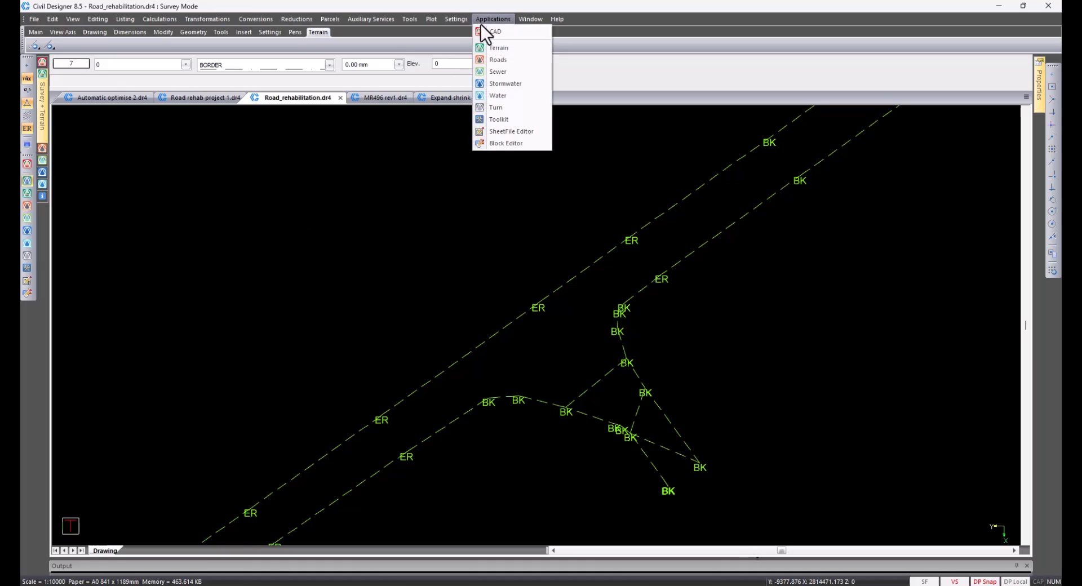
left_click(496, 48)
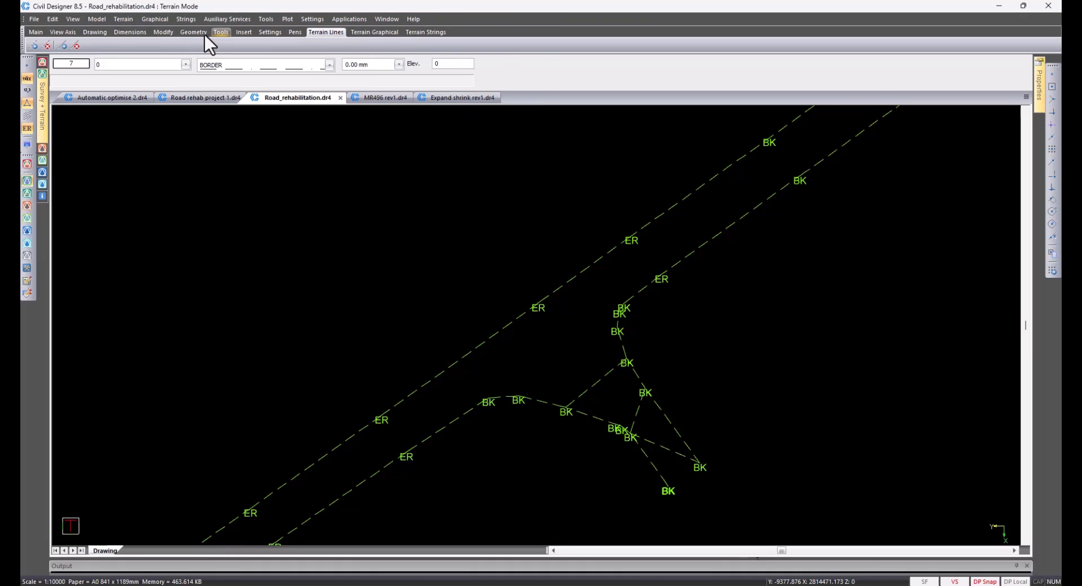
left_click(33, 45)
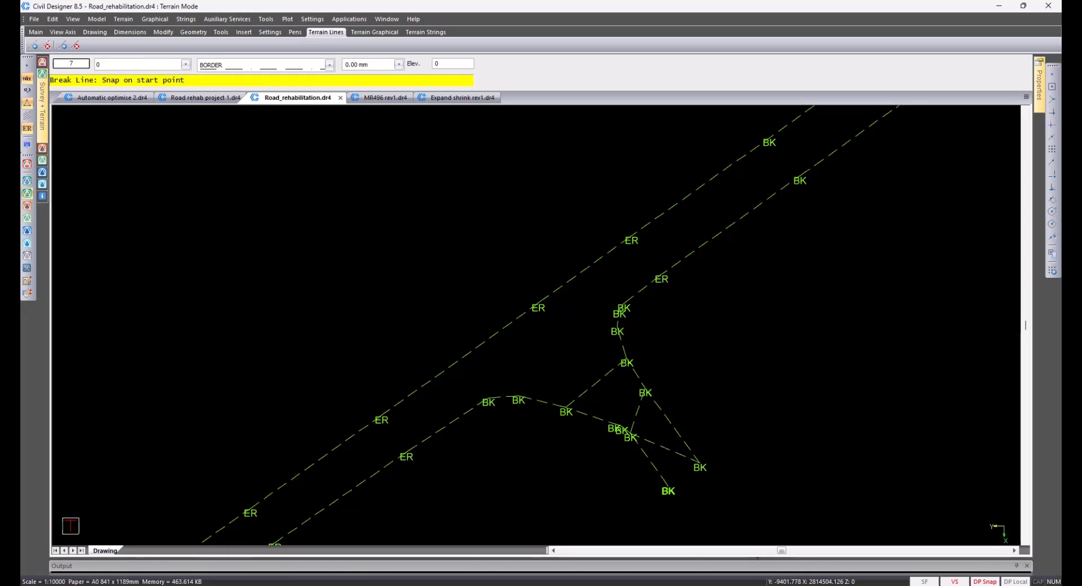
scroll(484, 419, "up", 3)
left_click(502, 344)
scroll(631, 311, "down", 3)
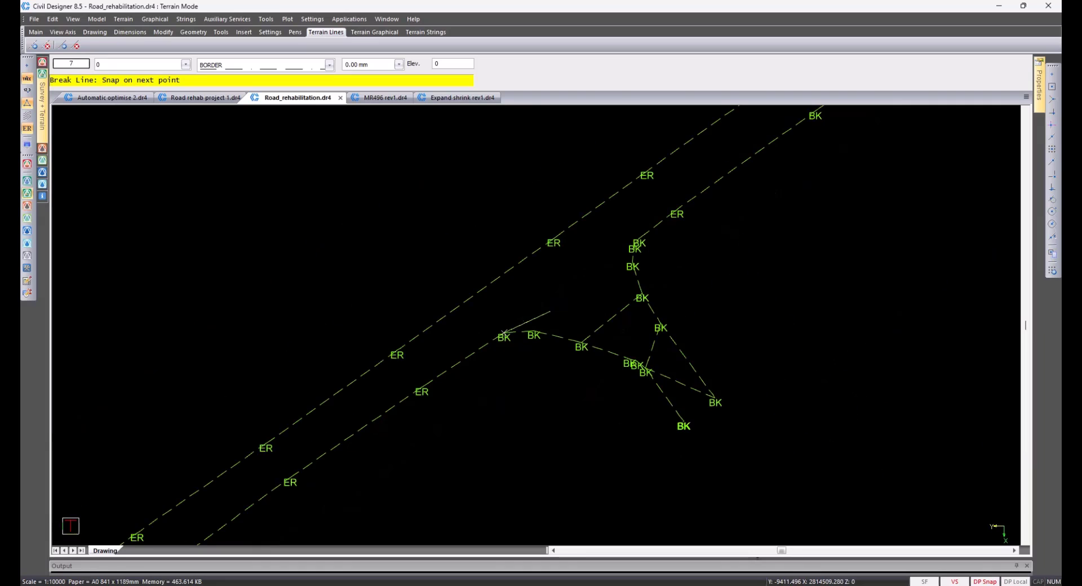
scroll(599, 261, "up", 3)
left_click(686, 249)
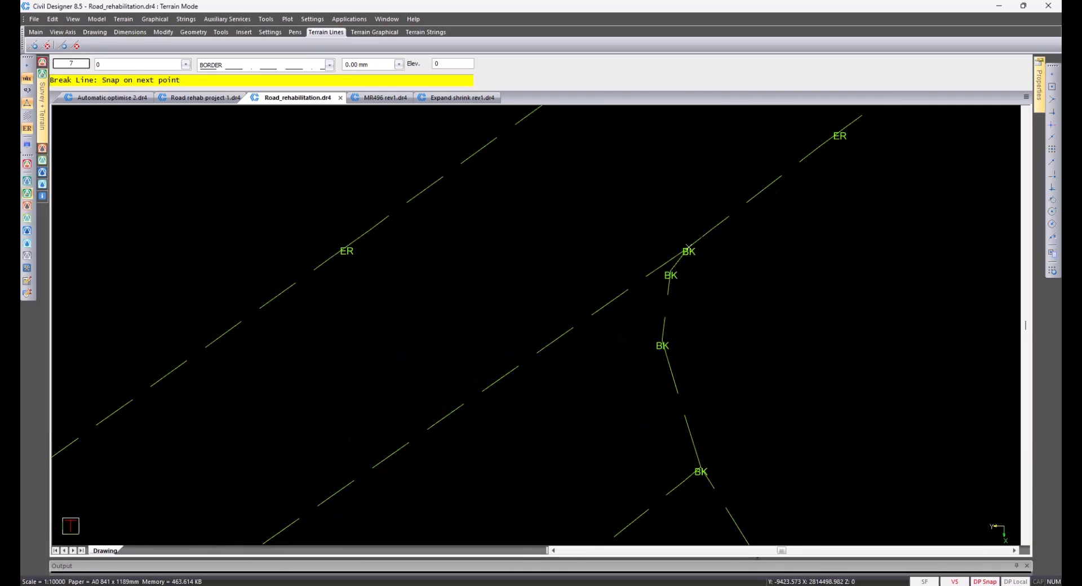
scroll(630, 268, "down", 2)
right_click(570, 320)
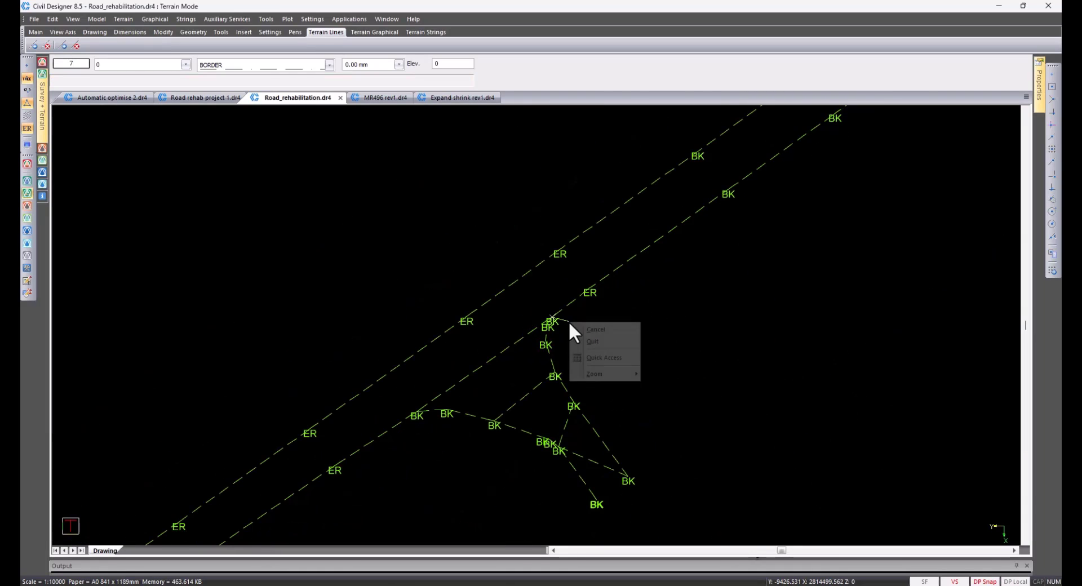
left_click(601, 331)
- Remove the break lines that link the main road edge to the side road's bellmouth at the first junction
scroll(459, 422, "up", 2)
mouse_move(537, 325)
middle_mouse_down()
mouse_move(512, 453)
mouse_move(529, 392)
mouse_move(524, 401)
middle_mouse_up()
scroll(526, 428, "down", 1)
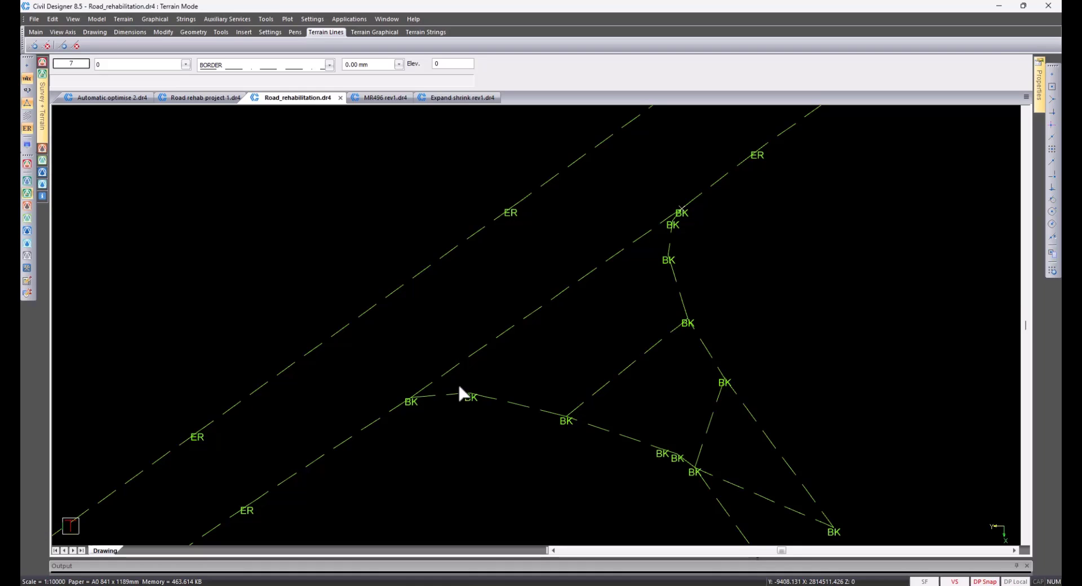
middle_click_drag(462, 381, 456, 397)
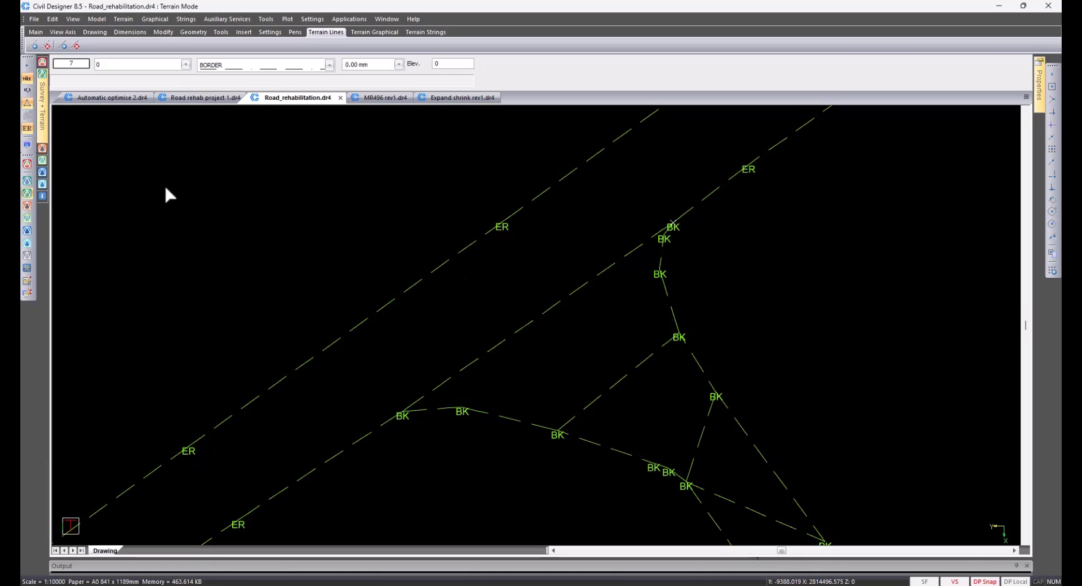
left_click(43, 62)
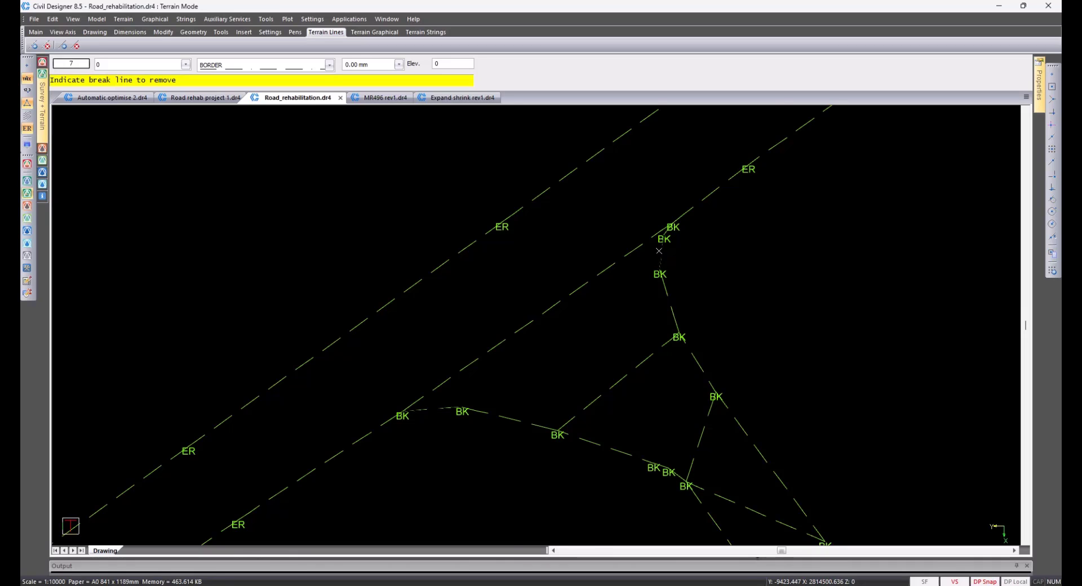
scroll(659, 251, "up", 2)
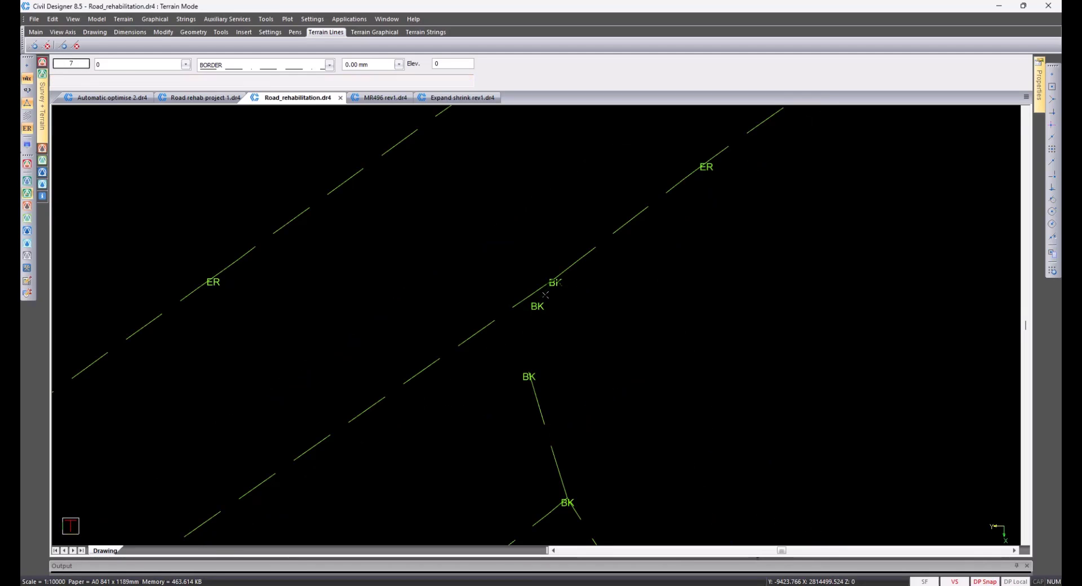
scroll(532, 331, "down", 2)
scroll(535, 327, "down", 2)
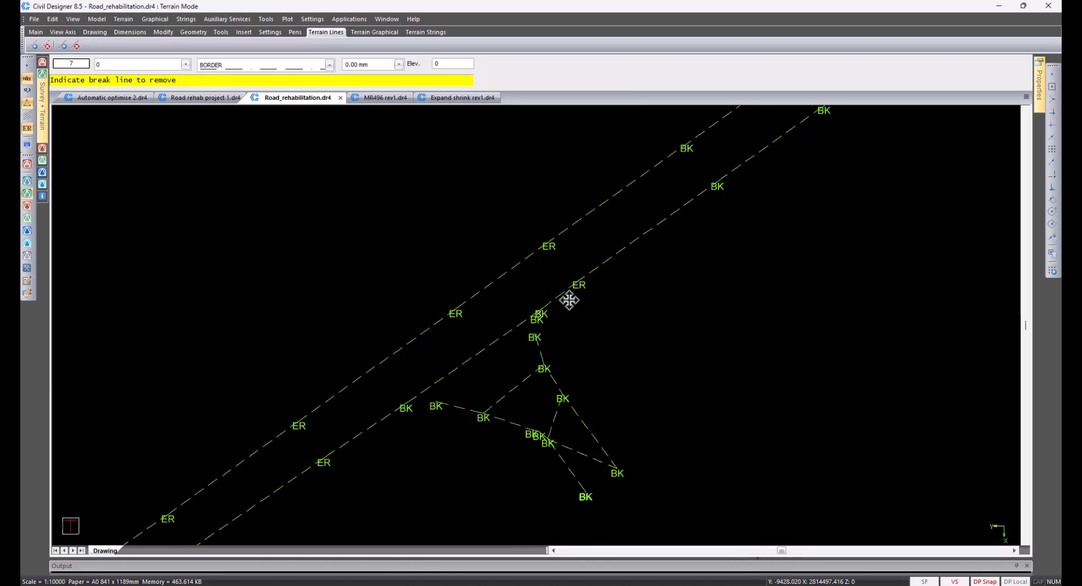
- Remove the two break lines linking the main road's lower edge to the side road's bellmouth at the crossroads farther along
scroll(568, 297, "up", 3)
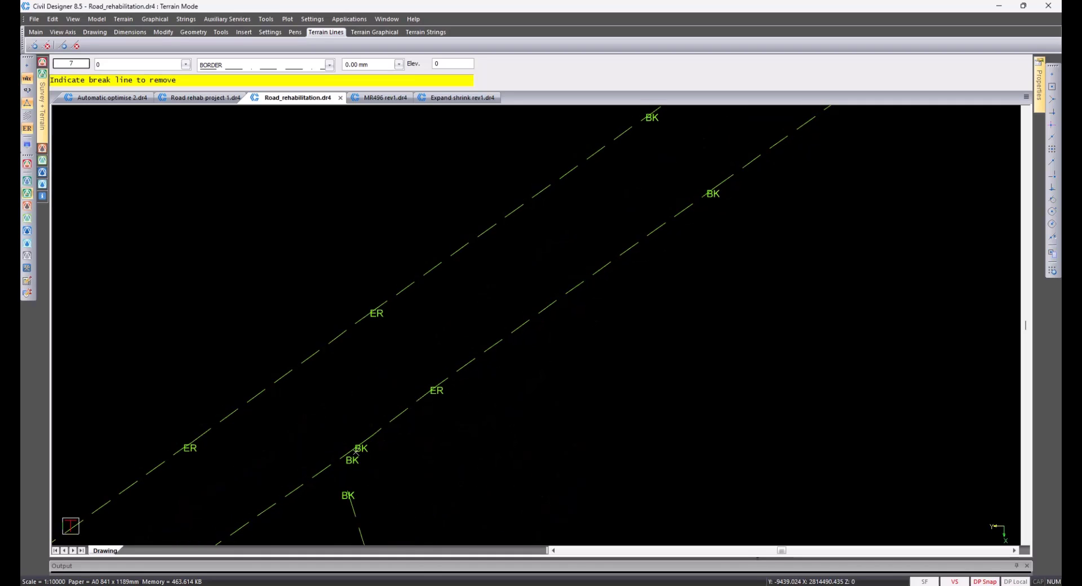
middle_click_drag(718, 252, 610, 330)
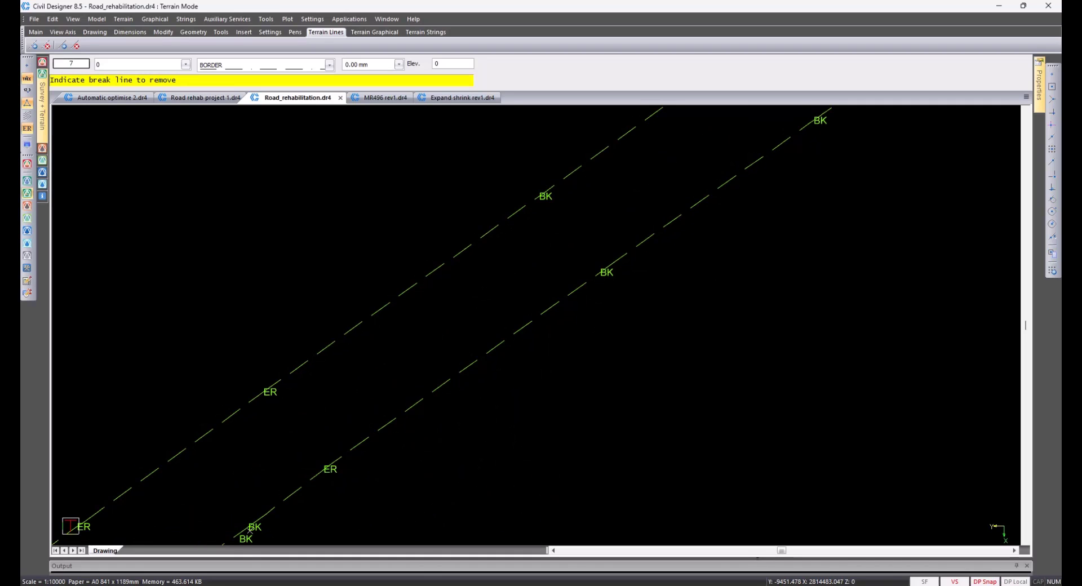
scroll(418, 376, "down", 2)
middle_click_drag(761, 223, 458, 457)
middle_click_drag(732, 237, 591, 362)
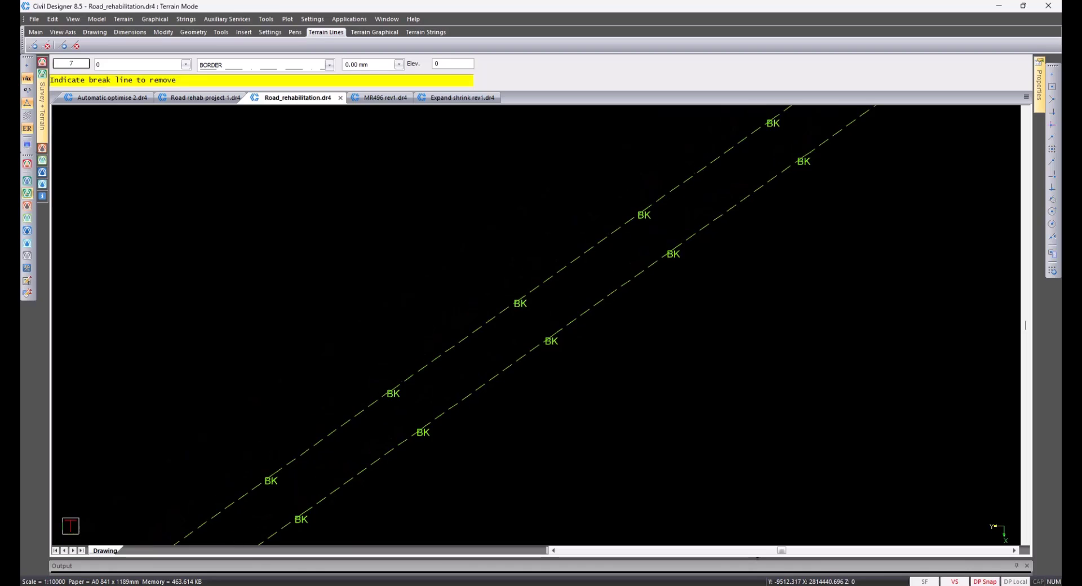
middle_click_drag(757, 279, 510, 448)
middle_click_drag(789, 186, 595, 371)
middle_click_drag(738, 264, 642, 343)
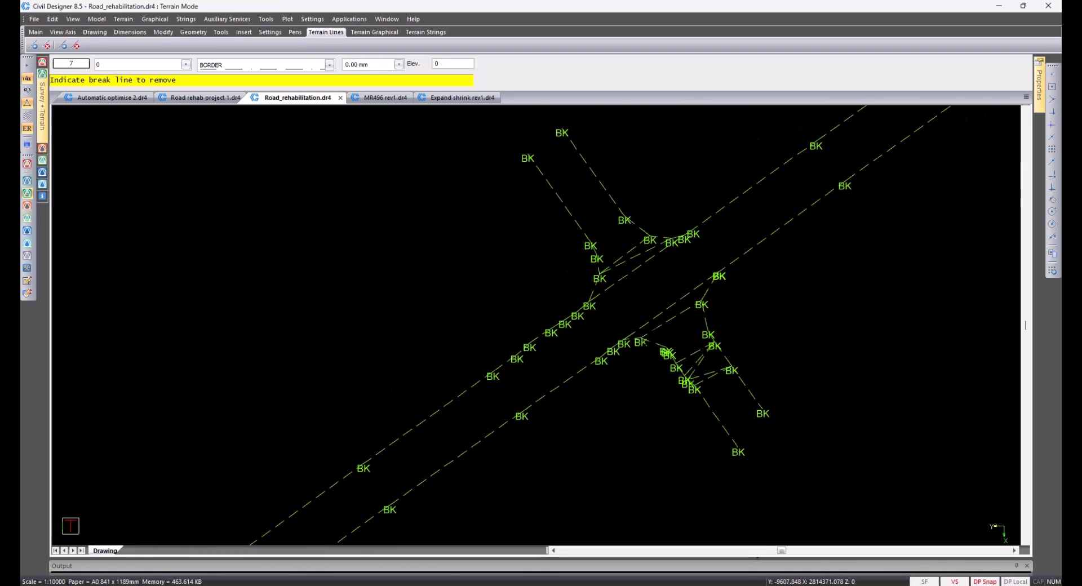
scroll(767, 352, "up", 2)
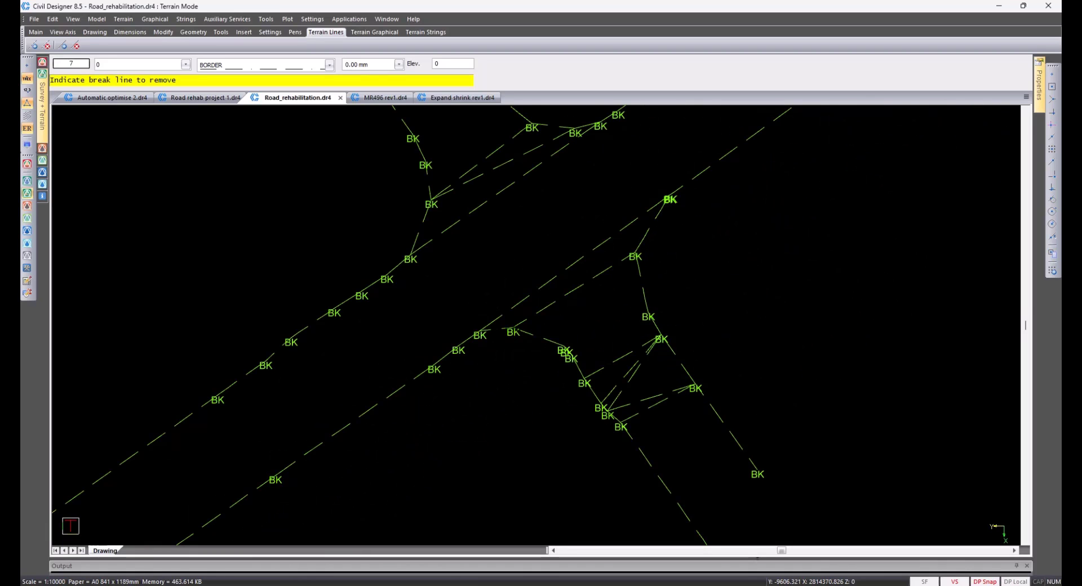
scroll(524, 380, "up", 2)
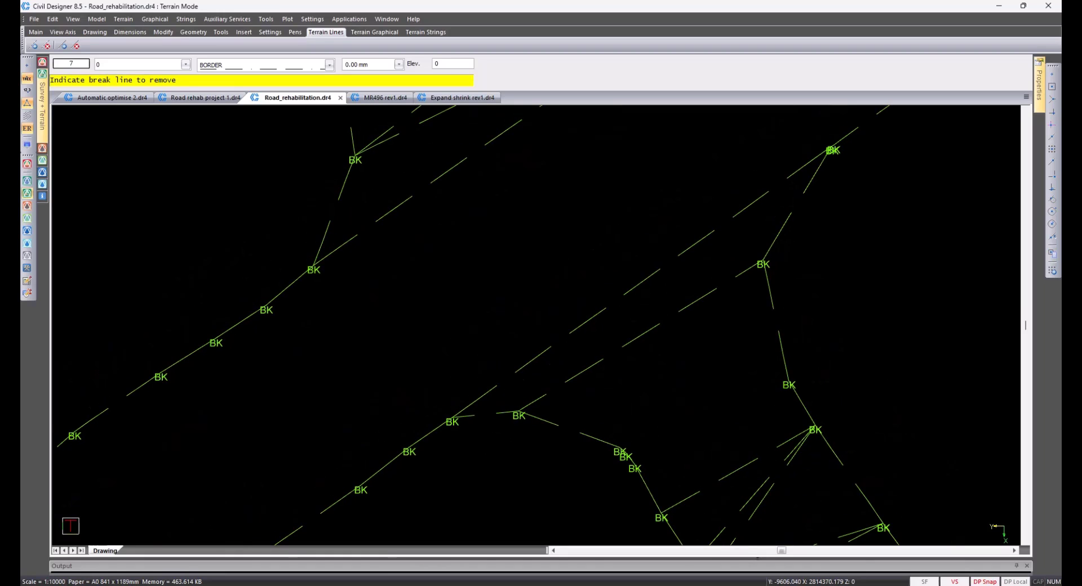
left_click(491, 414)
middle_click_drag(806, 184, 720, 370)
left_click(720, 370)
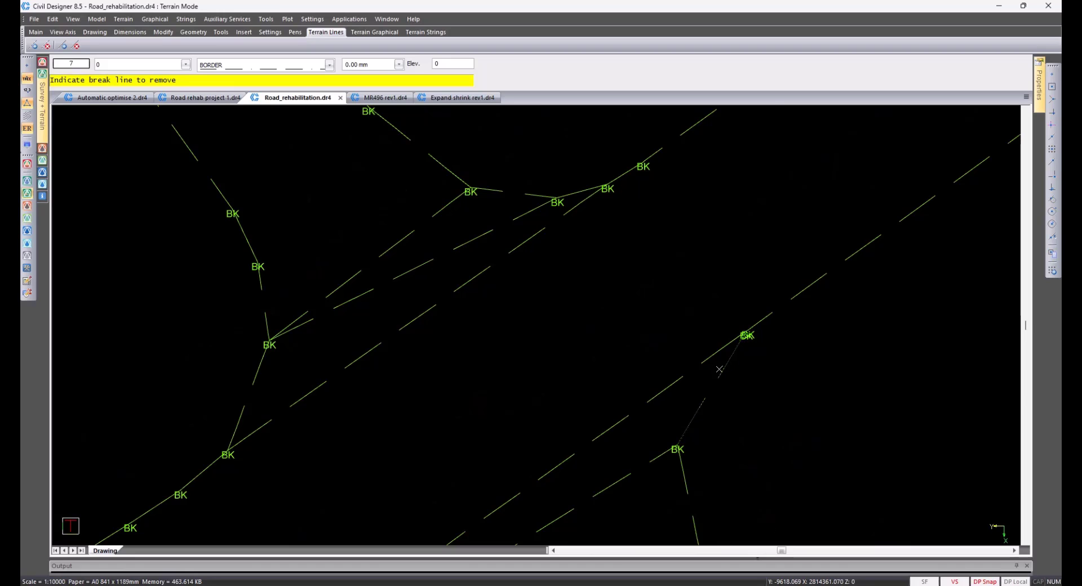
scroll(810, 354, "up", 4)
scroll(543, 268, "up", 5)
scroll(532, 339, "down", 6)
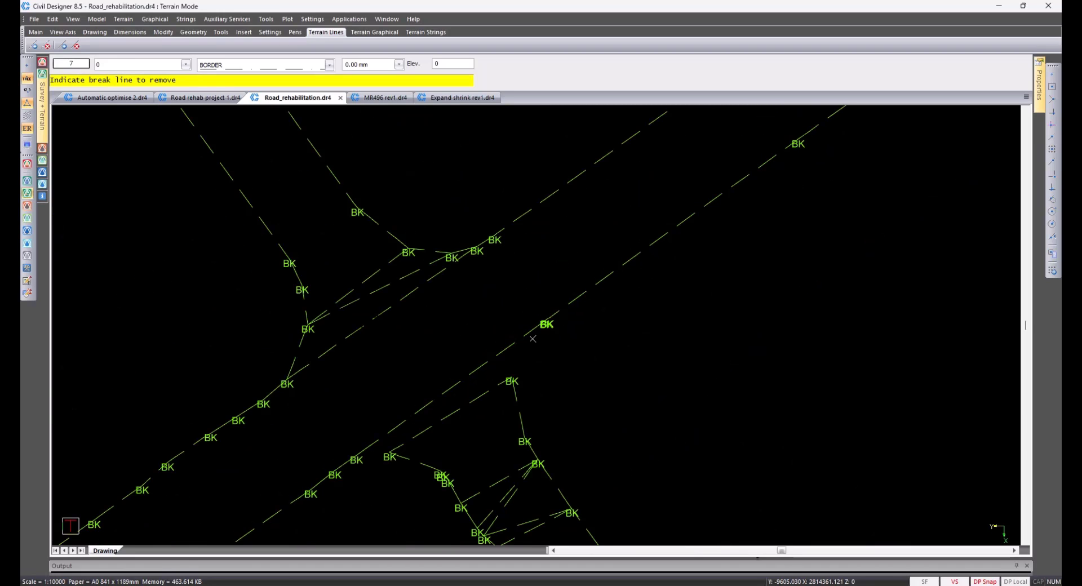
- Remove the break lines between the main road's upper edge and the opposite side road's bellmouth at the same crossroads
left_click(361, 329)
left_click(460, 248)
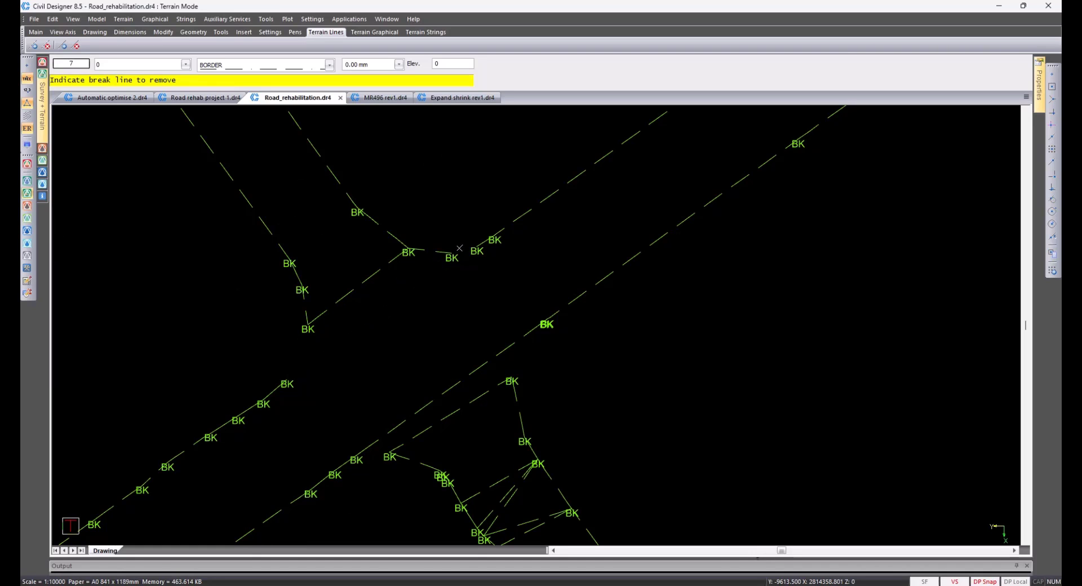
scroll(595, 352, "down", 1)
scroll(509, 361, "up", 1)
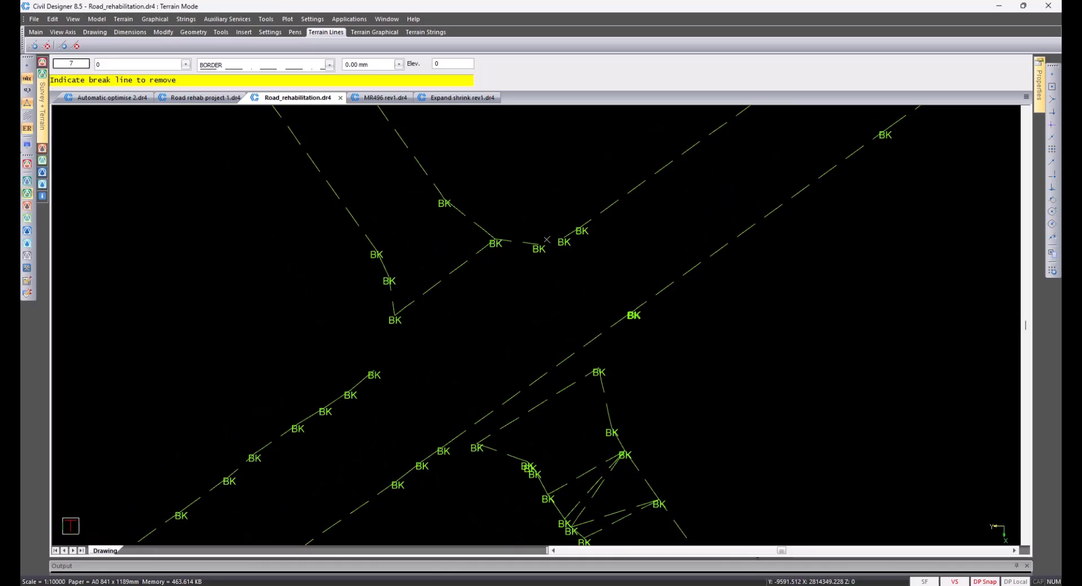
- Add a break line along the main road's upper edge across the side-road mouth, joining the BK points on either side
left_click(34, 45)
left_click(375, 372)
scroll(542, 268, "up", 2)
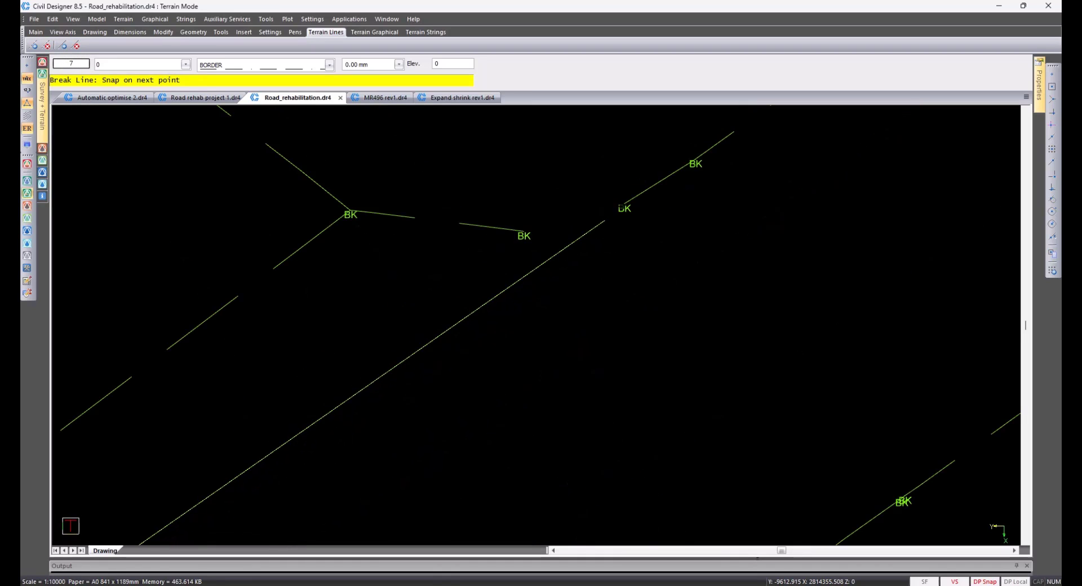
left_click(624, 204)
key("Escape")
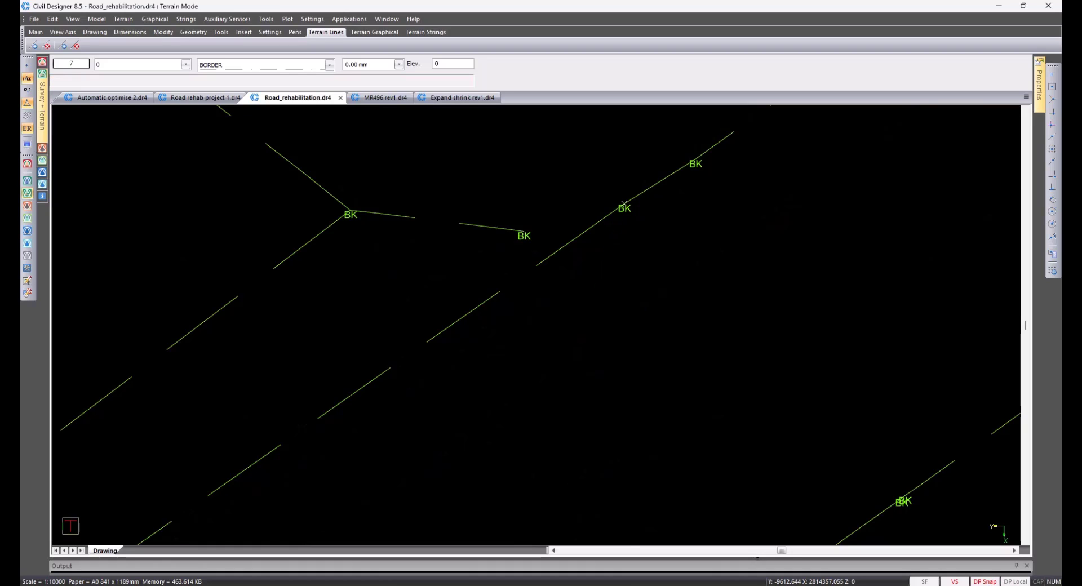
- Remove the two break lines linking the main road's upper edge to the side road at the next crossroads along the road
scroll(588, 312, "down", 1)
scroll(536, 327, "down", 2)
middle_click_drag(596, 306, 563, 355)
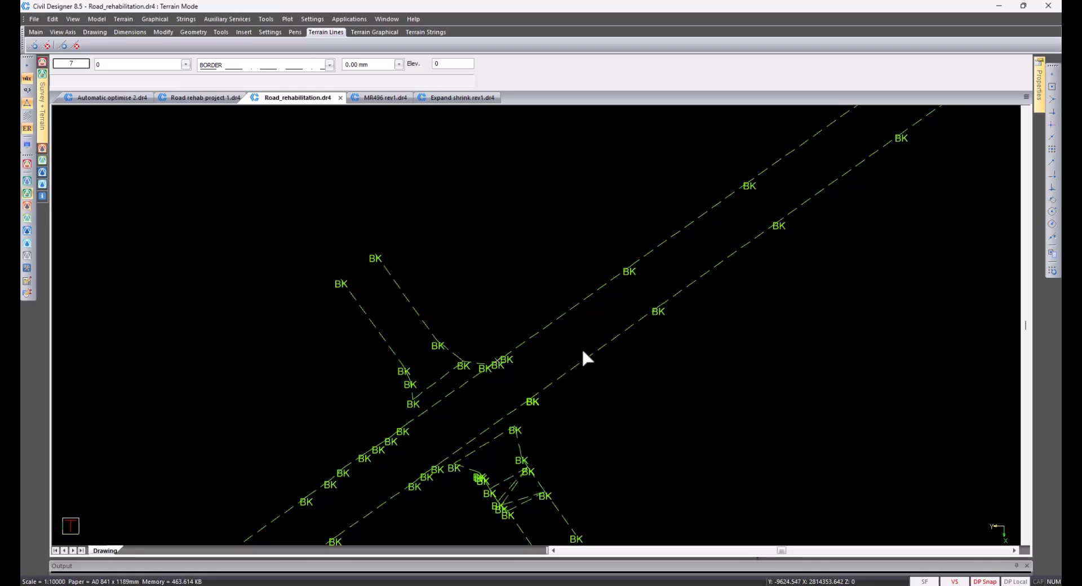
mouse_move(593, 344)
middle_mouse_down()
mouse_move(534, 430)
mouse_move(315, 570)
middle_mouse_up()
middle_click_drag(981, 169, 513, 482)
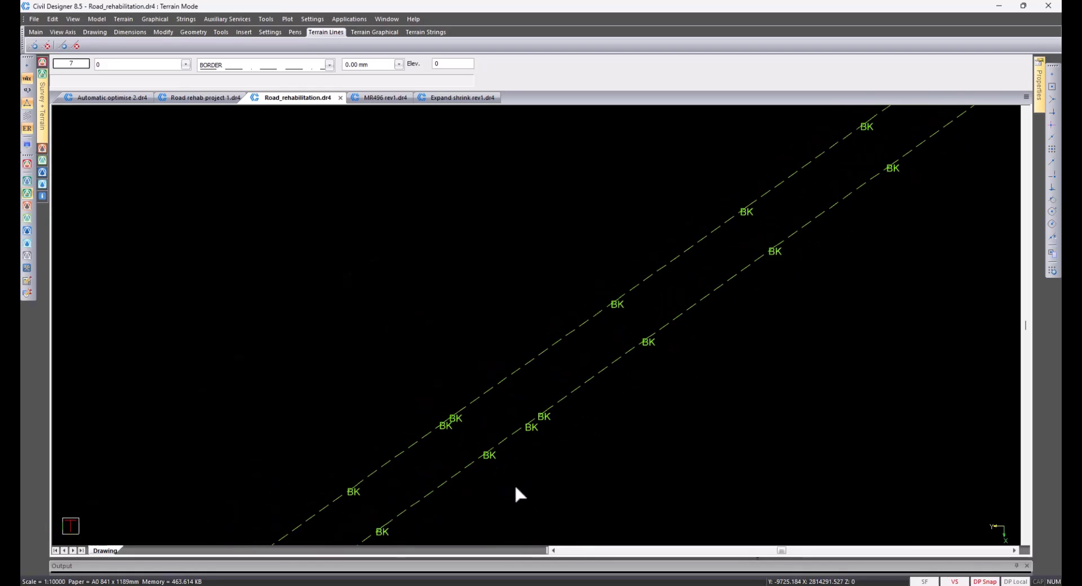
middle_click_drag(588, 432, 543, 444)
mouse_move(742, 348)
middle_mouse_down()
mouse_move(550, 469)
mouse_move(531, 534)
middle_mouse_up()
middle_click_drag(768, 363, 603, 461)
middle_click_drag(812, 366, 562, 508)
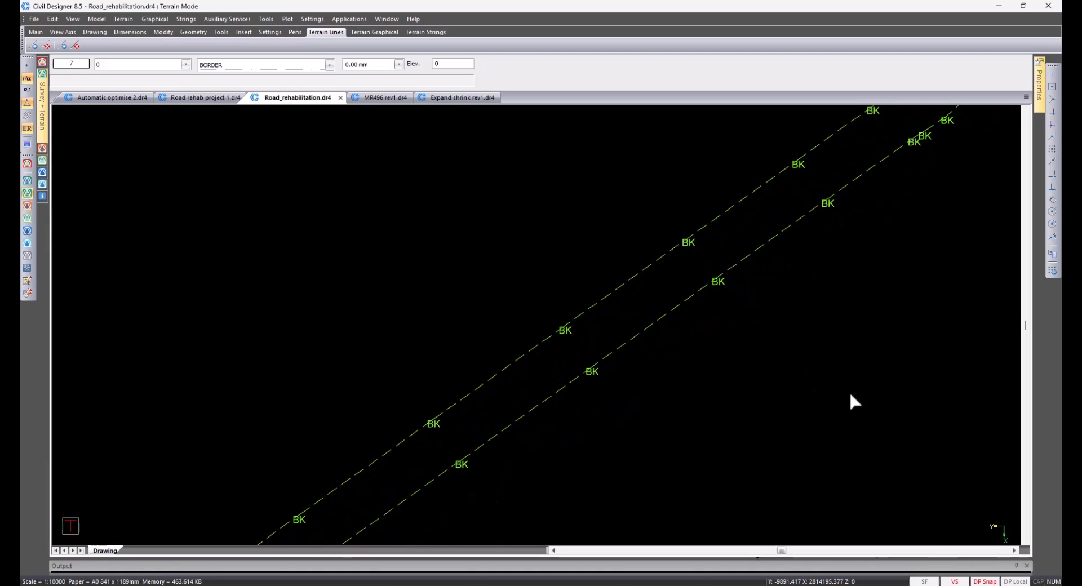
middle_click_drag(865, 186, 730, 299)
middle_click_drag(823, 164, 720, 273)
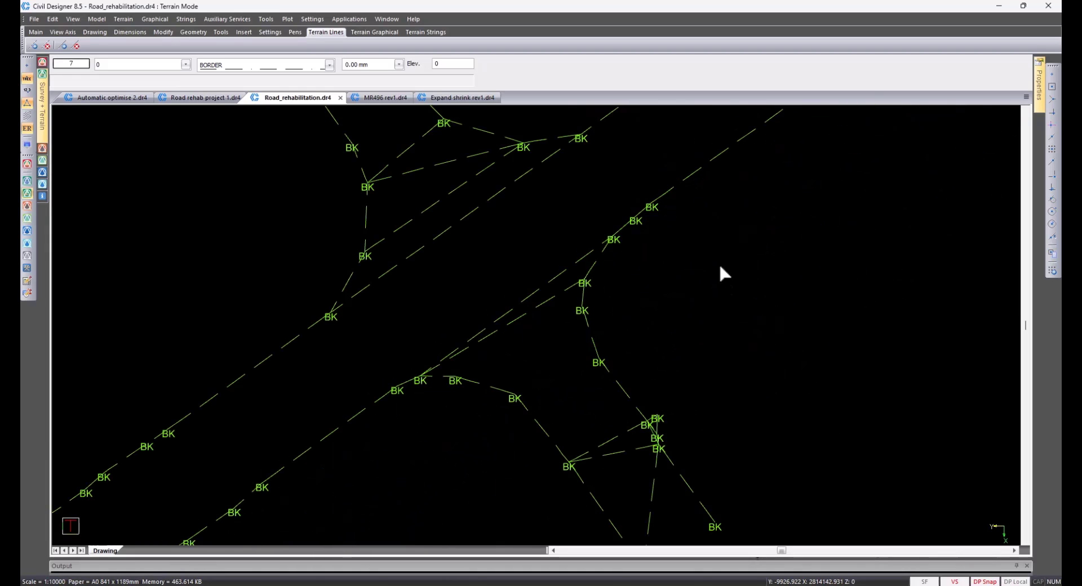
middle_click_drag(507, 337, 533, 381)
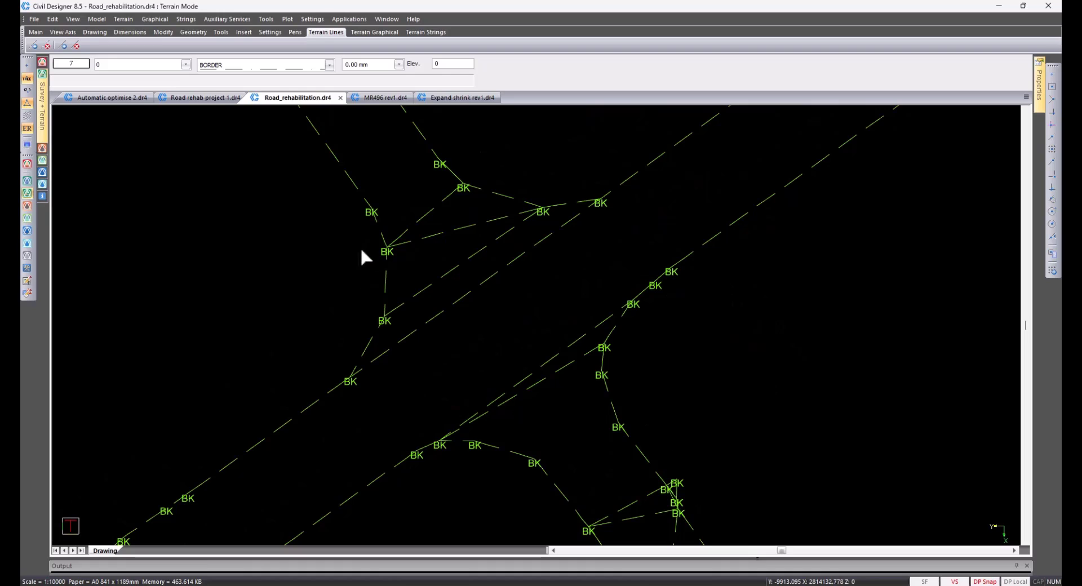
left_click(47, 45)
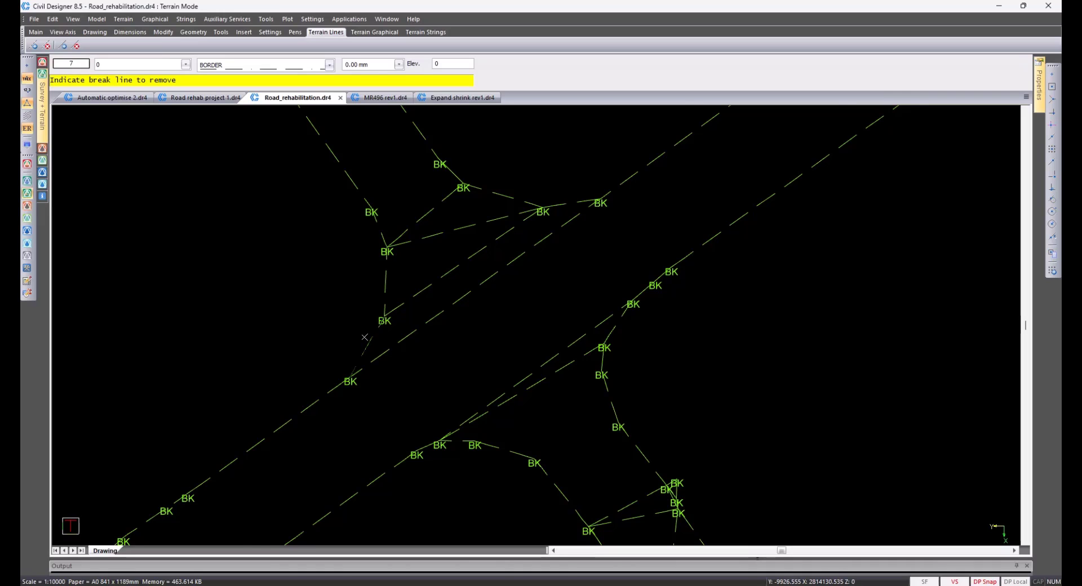
left_click(581, 199)
scroll(581, 196, "down", 1)
- Remove the three break lines tying the main road's lower edge to the side road's bellmouth at this crossroads
middle_click_drag(582, 196, 599, 161)
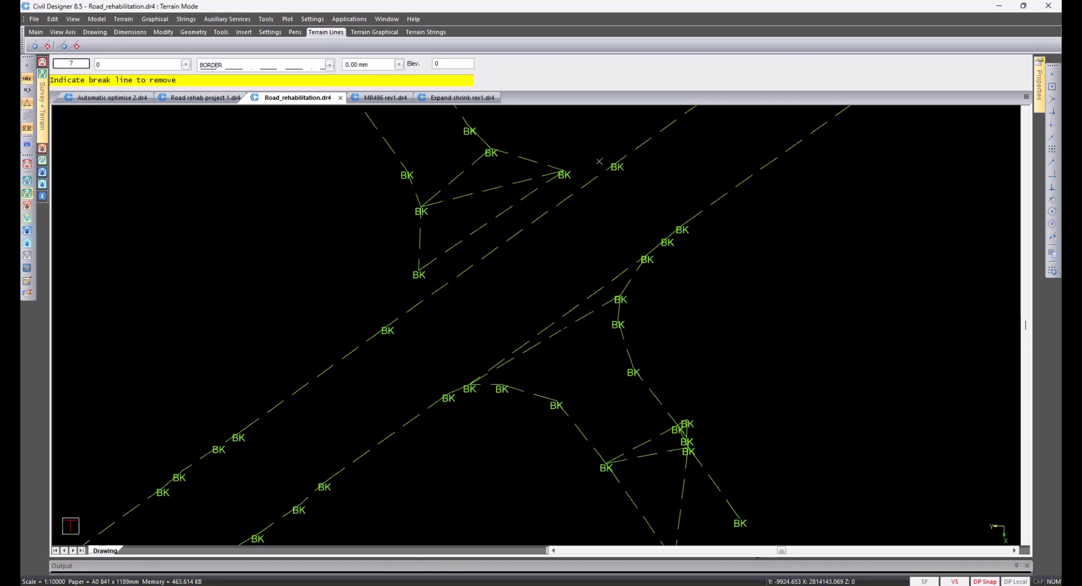
scroll(473, 409, "up", 3)
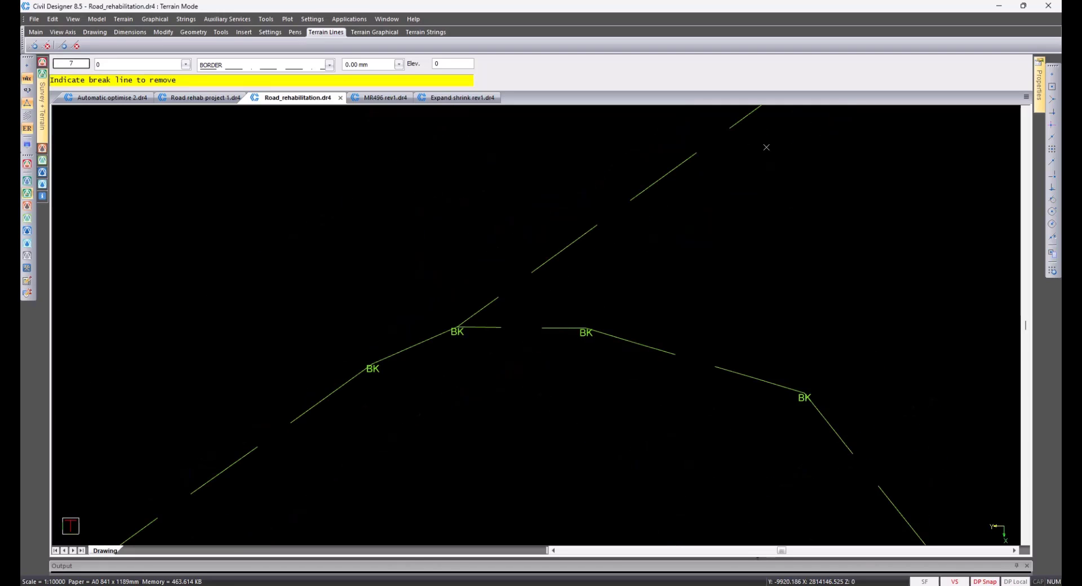
left_click(485, 327)
middle_click_drag(485, 326, 408, 438)
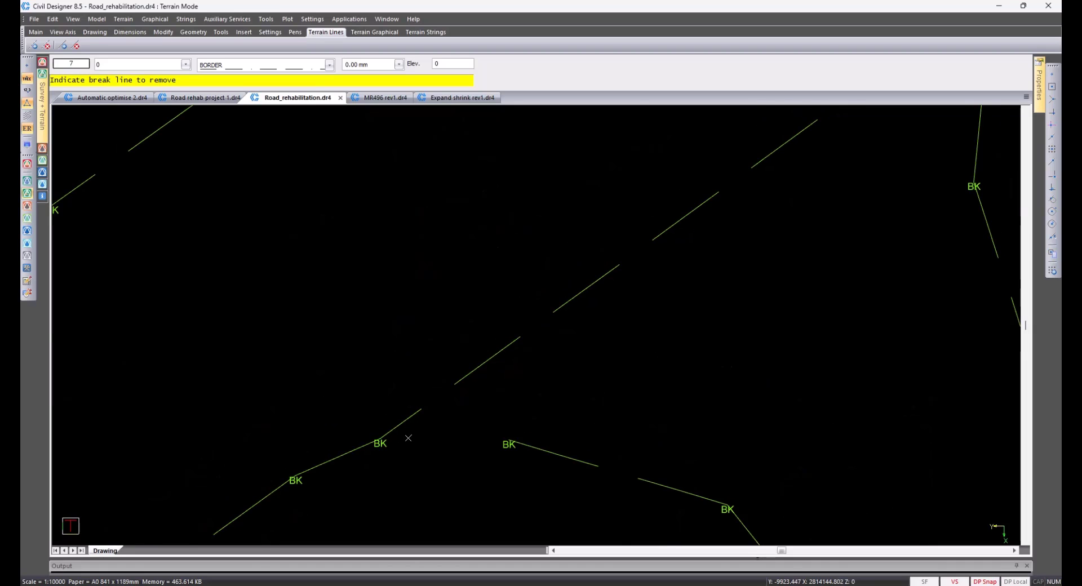
scroll(471, 341, "down", 3)
middle_click_drag(598, 277, 506, 369)
scroll(521, 374, "up", 3)
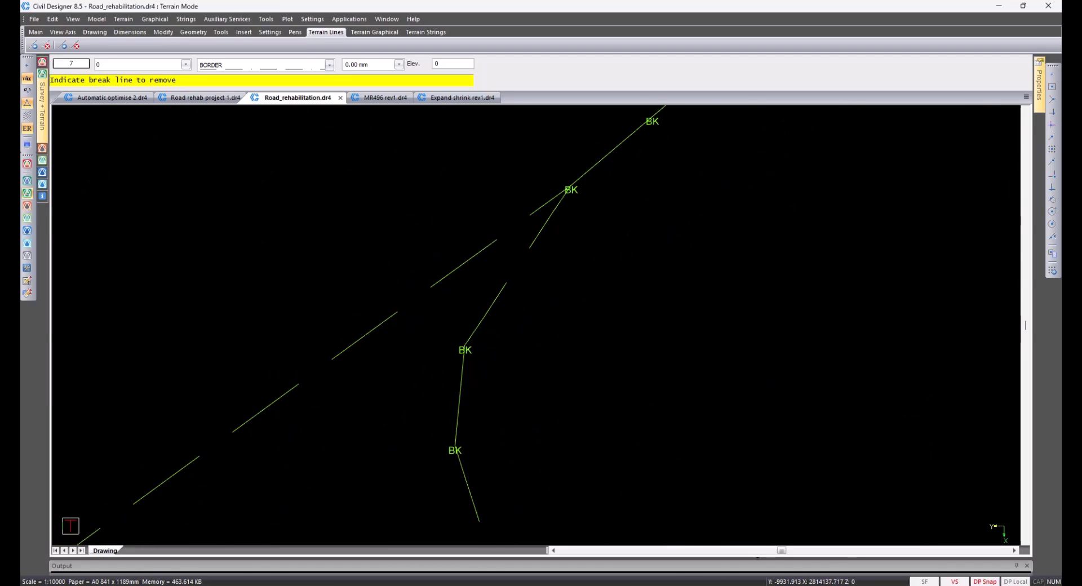
left_click(538, 235)
scroll(539, 235, "down", 3)
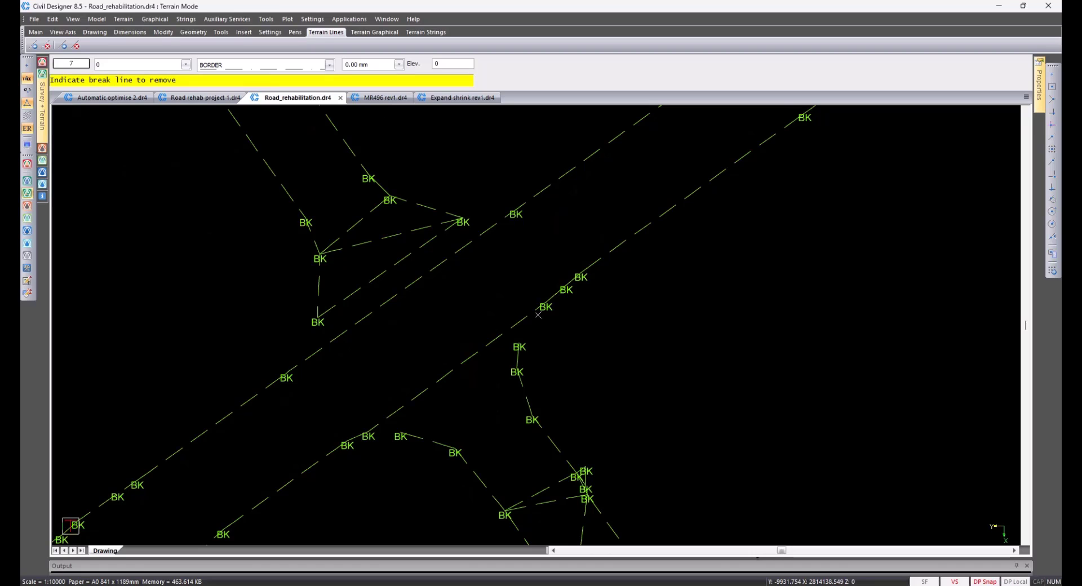
- Remove the two break lines linking the lower road edge to the side road at the crossroads where lines cut across the carriageway
middle_click_drag(538, 315, 344, 501)
mouse_move(755, 186)
middle_mouse_down()
mouse_move(504, 344)
mouse_move(260, 518)
middle_mouse_up()
middle_click_drag(733, 201, 507, 394)
middle_click_drag(676, 226, 445, 431)
mouse_move(807, 117)
middle_mouse_down()
mouse_move(647, 285)
mouse_move(597, 317)
middle_mouse_up()
scroll(484, 353, "down", 2)
middle_click_drag(733, 201, 483, 402)
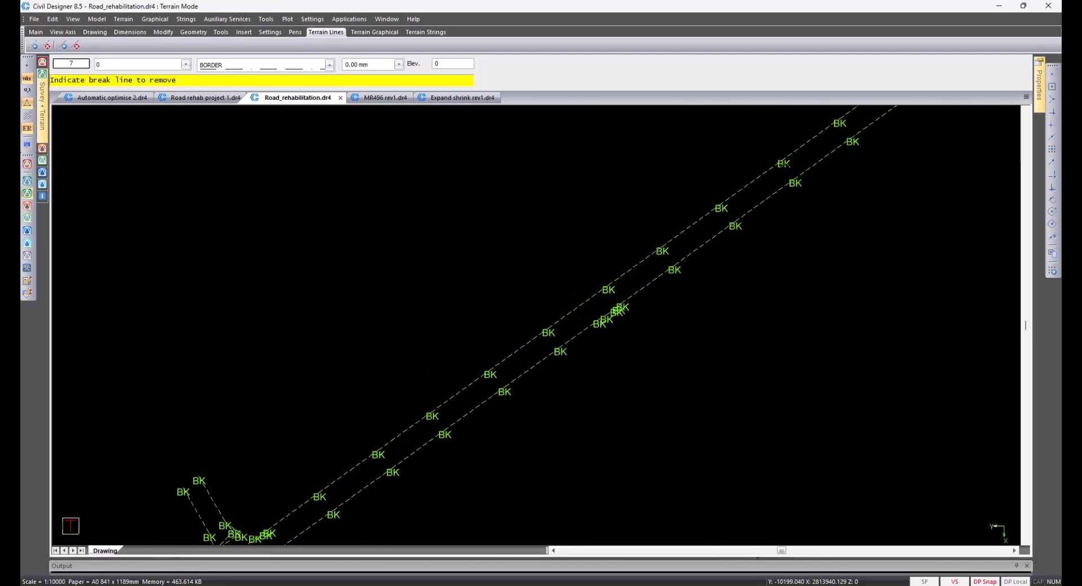
middle_click_drag(755, 186, 465, 380)
middle_click_drag(775, 204, 714, 266)
scroll(715, 266, "up", 2)
middle_click_drag(523, 310, 525, 394)
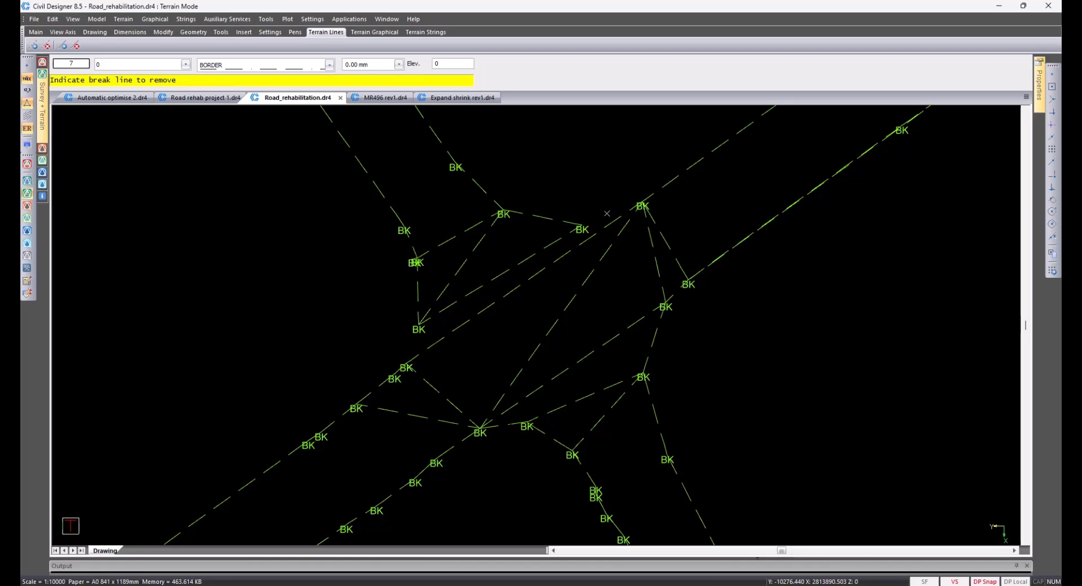
left_click(654, 329)
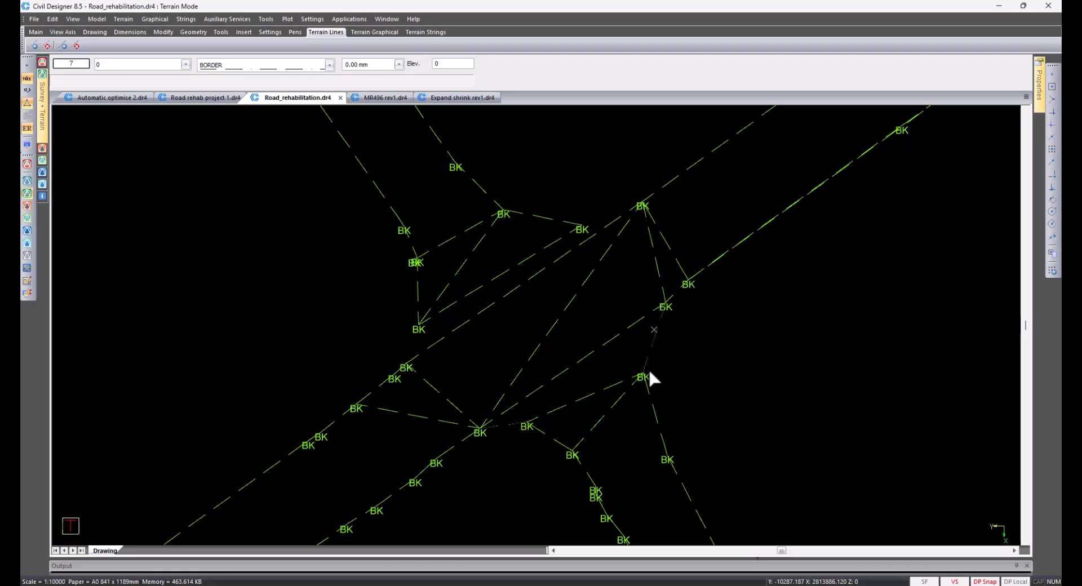
- Use Remove Crossing on a specific surface to clear the break lines crossing the carriageway, with a line drawn between the two road edges
left_click(96, 19)
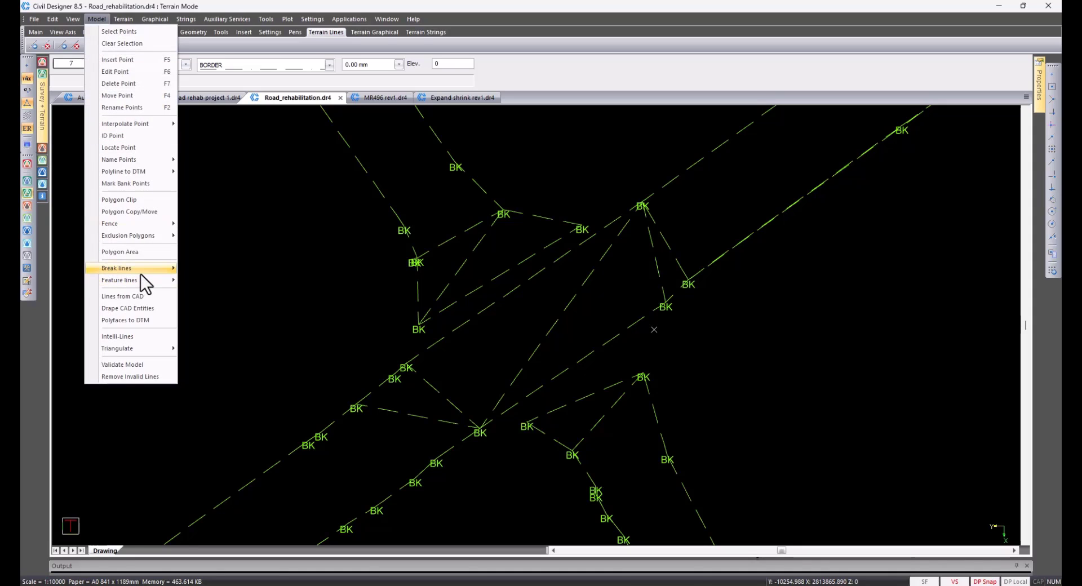
mouse_move(140, 273)
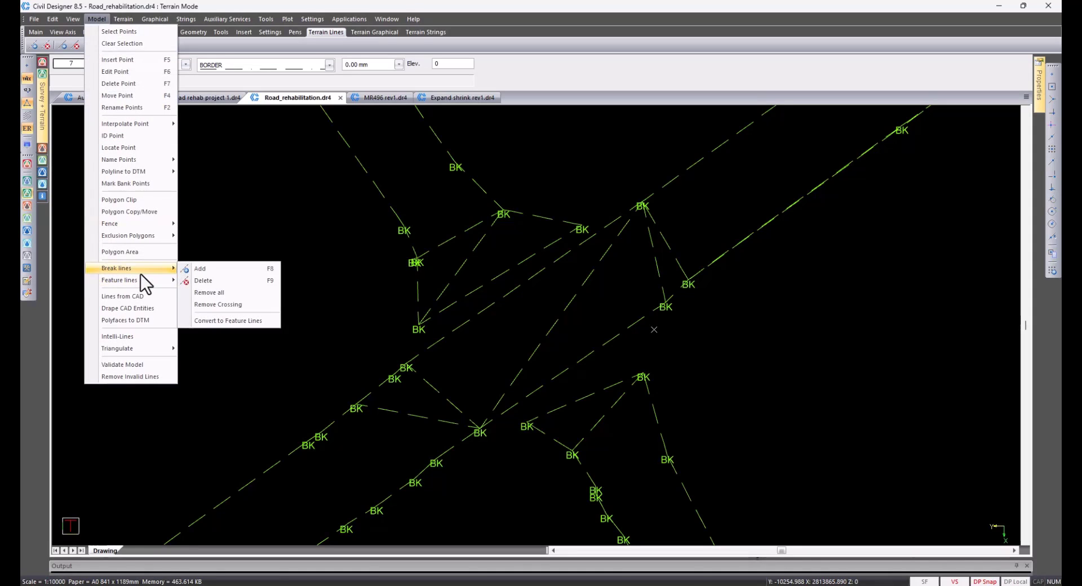
left_click(212, 305)
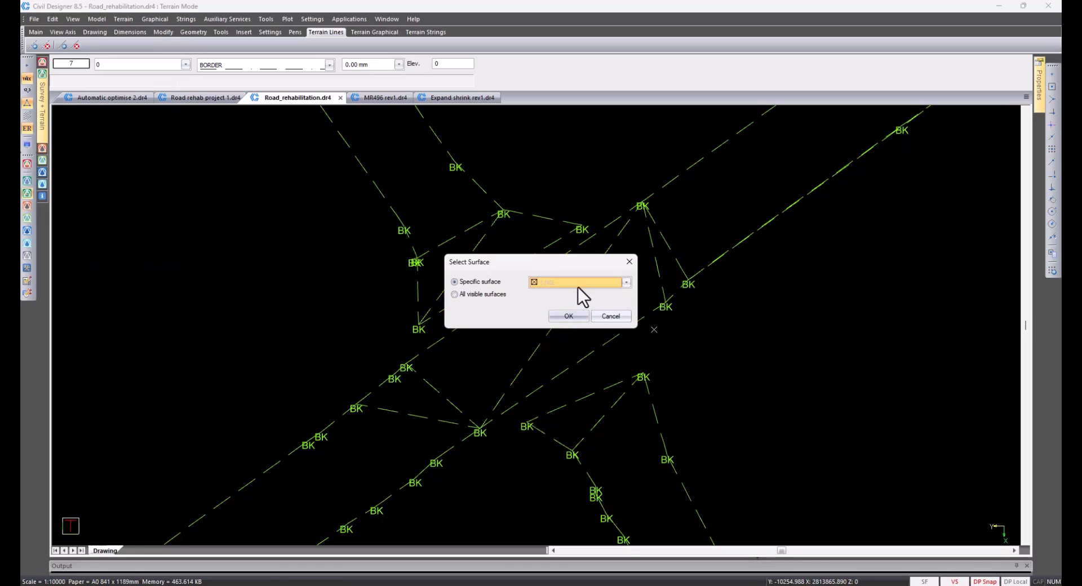
left_click(578, 288)
left_click(570, 309)
left_click(571, 317)
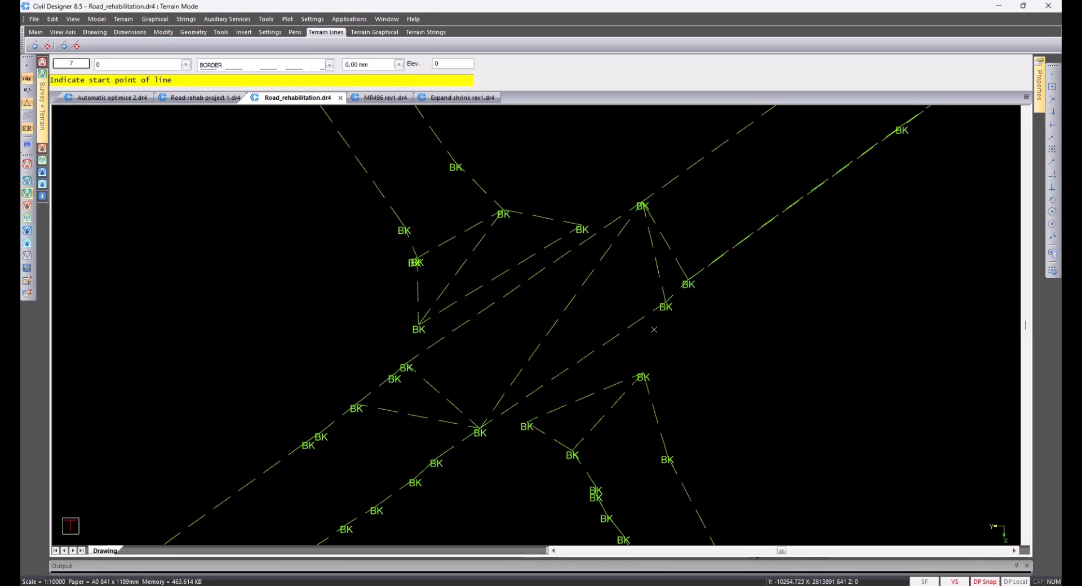
left_click(358, 454)
left_click(710, 214)
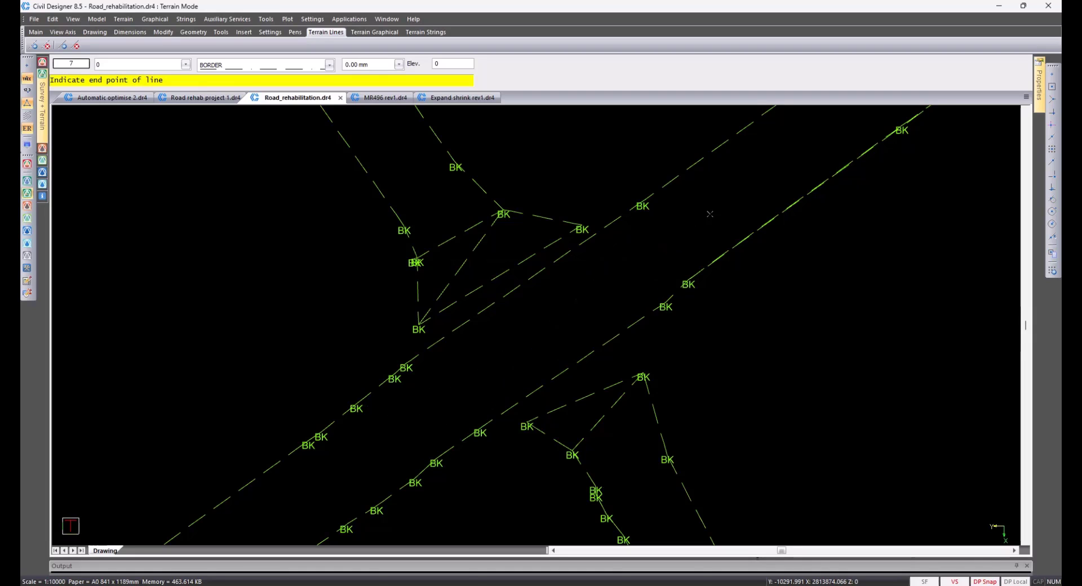
right_click(574, 323)
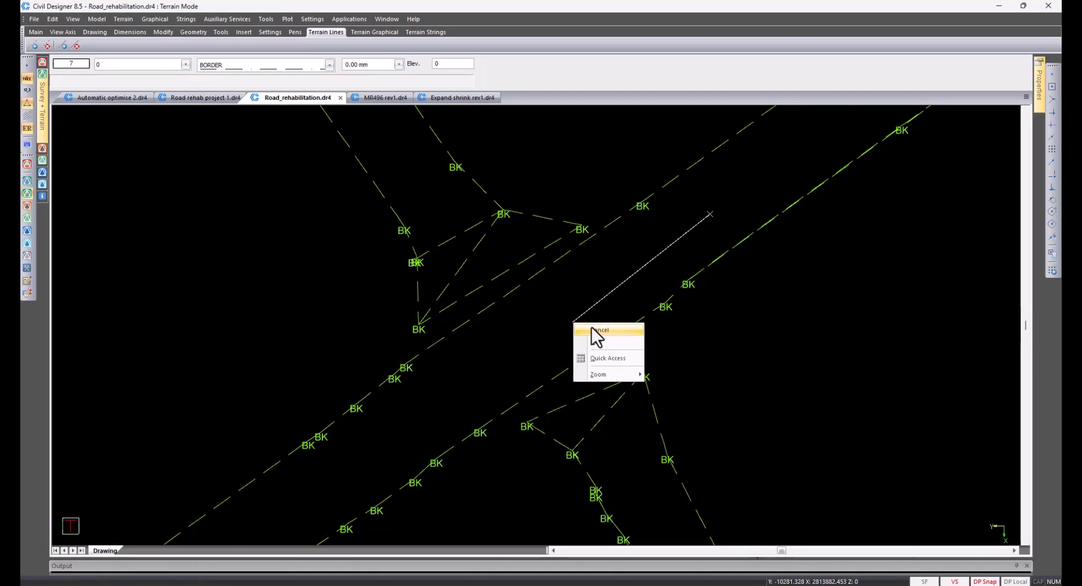
left_click(599, 330)
- Follow the BK edge lines farther along the road past the next junctions and check for breaks, crossings and duplicate lines
scroll(302, 453, "down", 5)
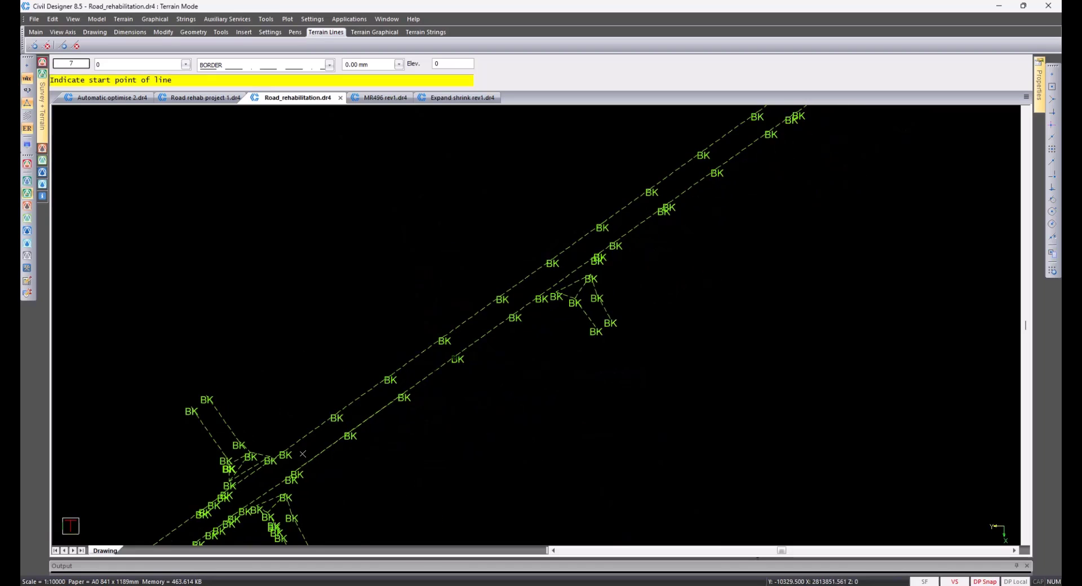
middle_click_drag(567, 310, 414, 442)
scroll(372, 465, "up", 3)
middle_click_drag(587, 287, 423, 430)
middle_click_drag(543, 365, 260, 583)
middle_click_drag(617, 343, 382, 501)
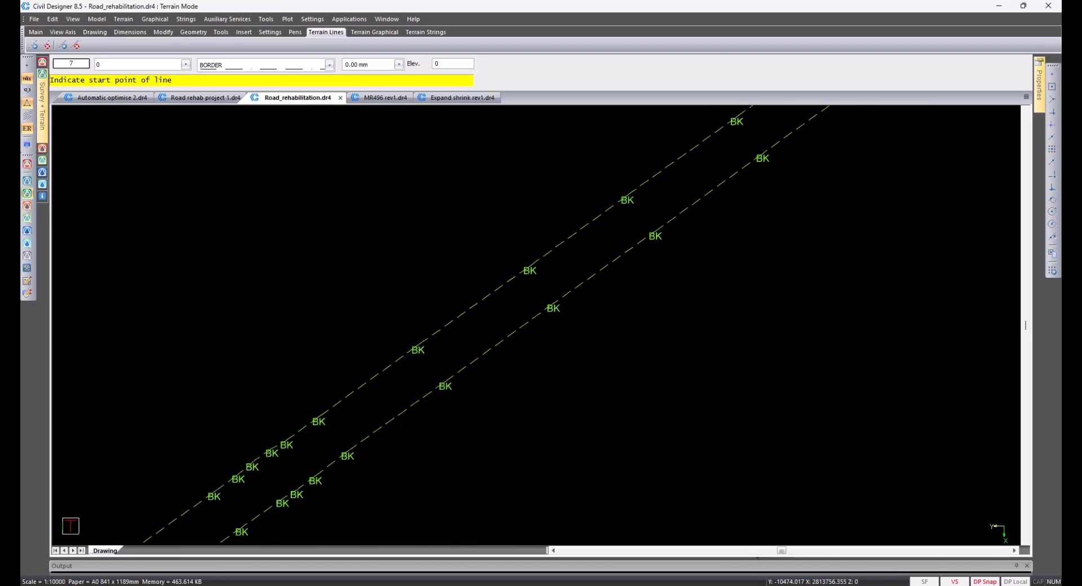
middle_click_drag(539, 384, 476, 408)
middle_click_drag(615, 327, 532, 398)
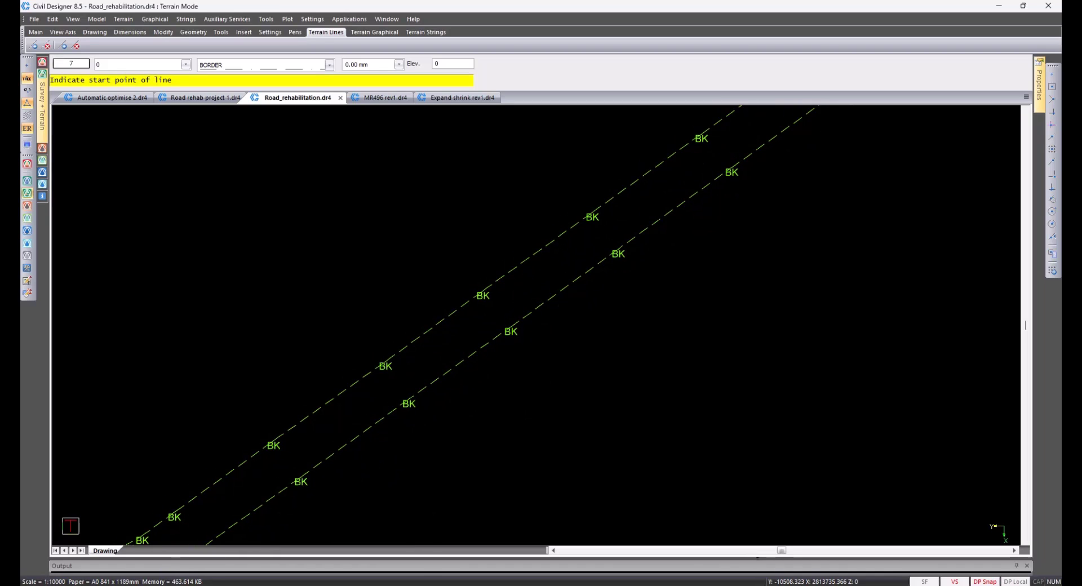
middle_click_drag(571, 369, 475, 462)
middle_click_drag(666, 322, 546, 428)
middle_click_drag(756, 268, 611, 370)
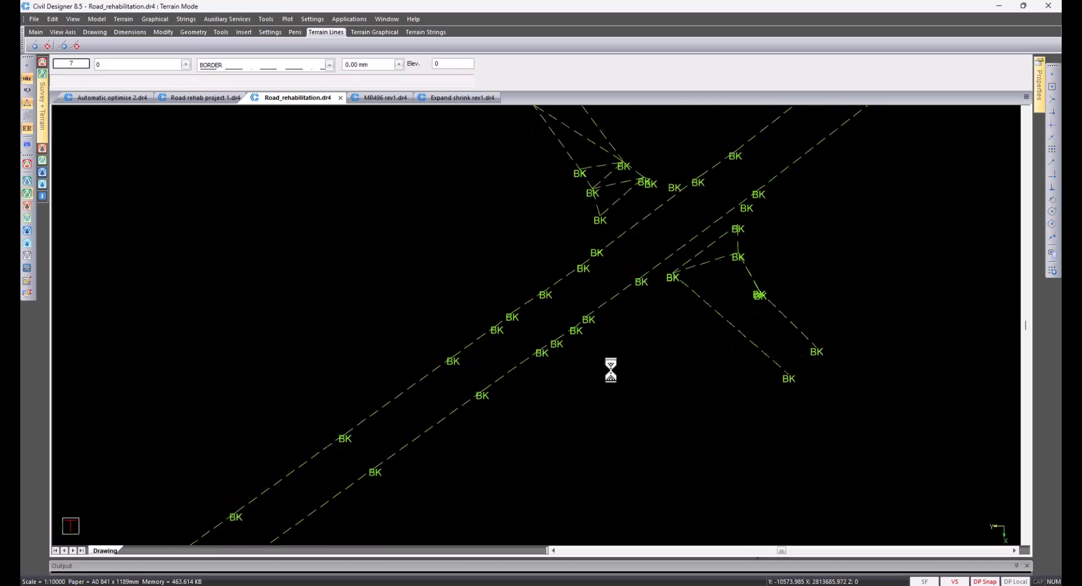
scroll(663, 361, "up", 3)
middle_click_drag(681, 219, 626, 367)
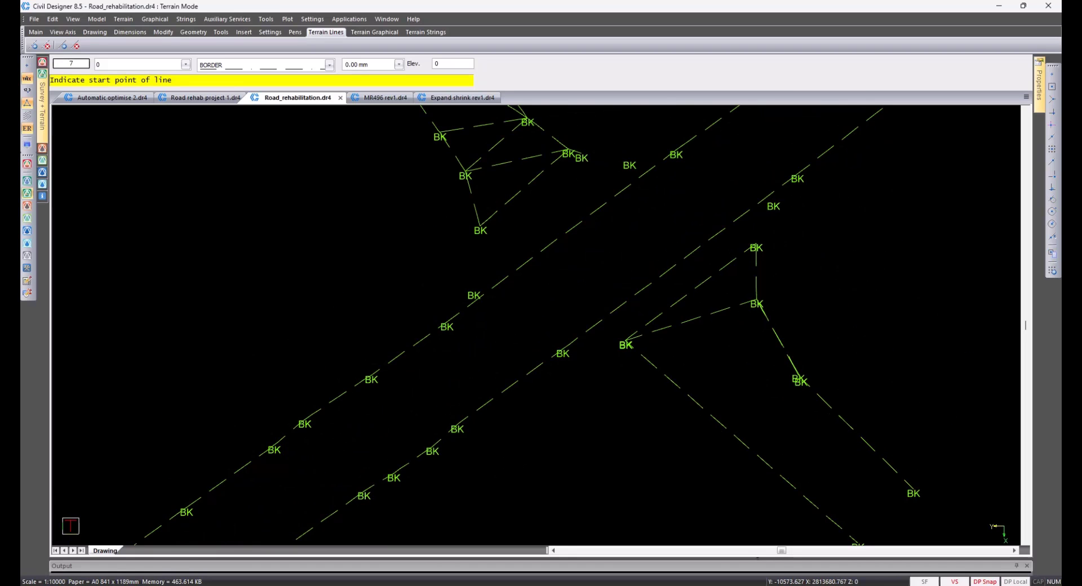
scroll(352, 351, "down", 1)
middle_click_drag(612, 165, 391, 338)
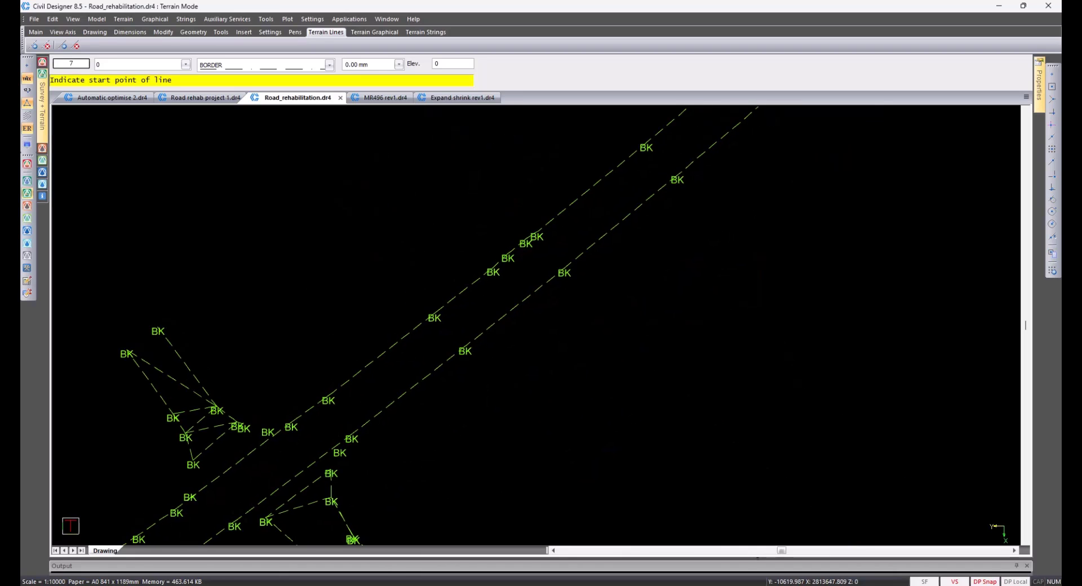
middle_click_drag(584, 316, 381, 536)
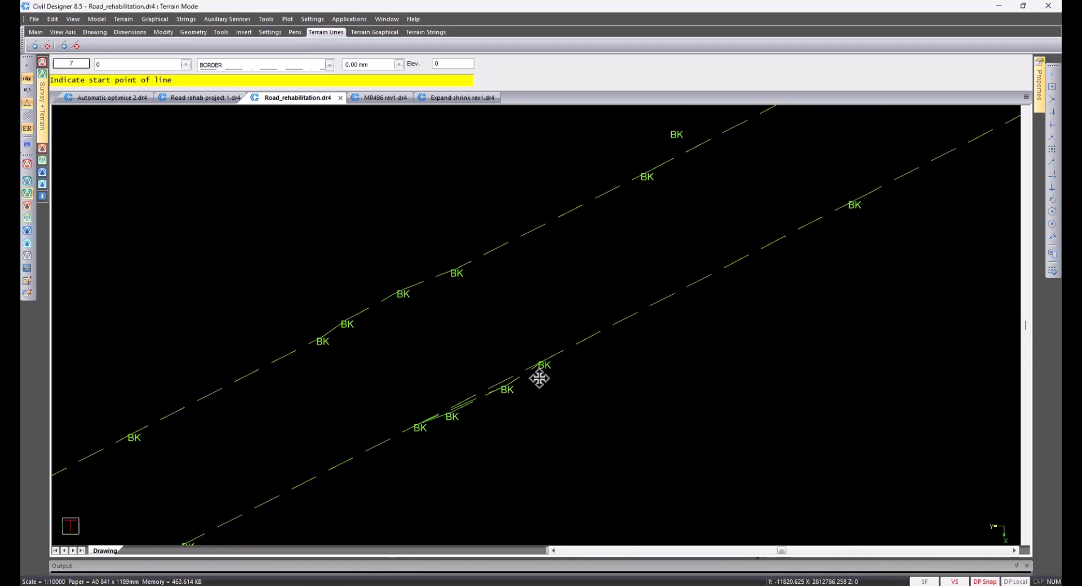
- Remove the redundant overlapping break lines on the lower road edge with a crossing line, keeping the line through the BK points
scroll(509, 388, "up", 1)
mouse_move(509, 389)
middle_mouse_down()
mouse_move(536, 323)
mouse_move(518, 403)
middle_mouse_up()
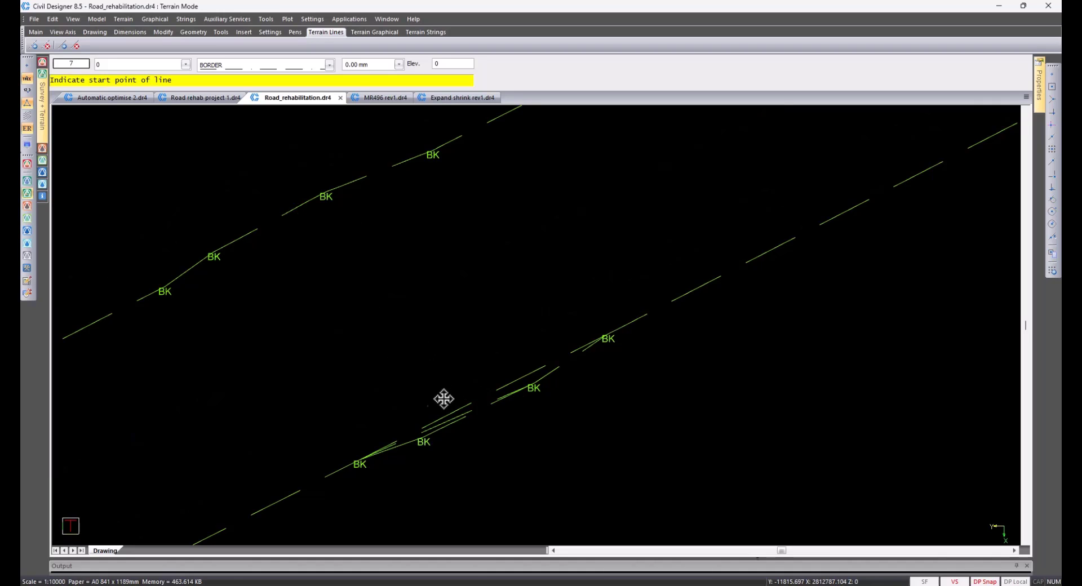
scroll(451, 401, "up", 2)
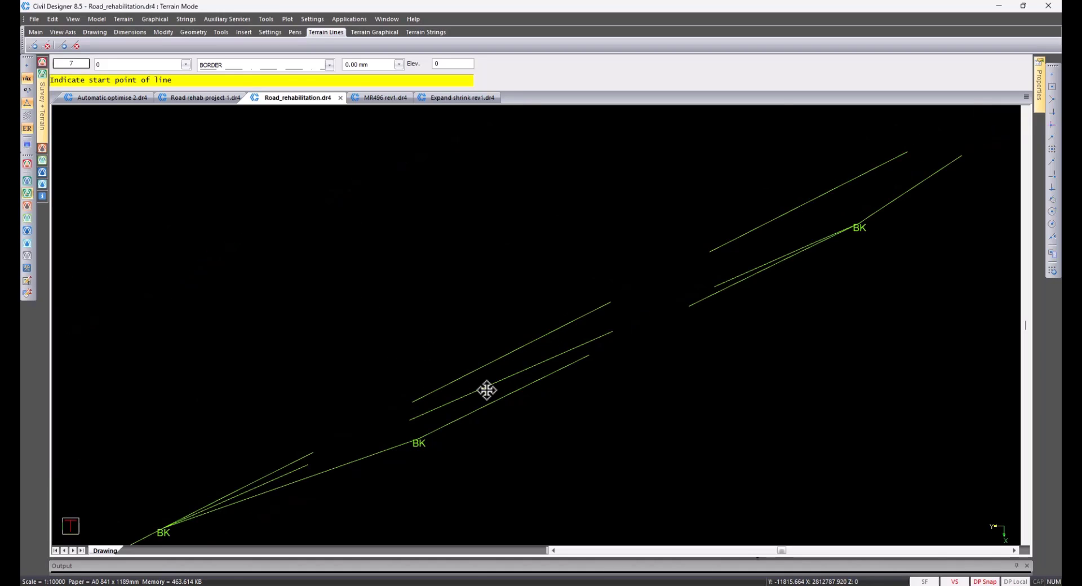
left_click(459, 405)
scroll(540, 325, "down", 2)
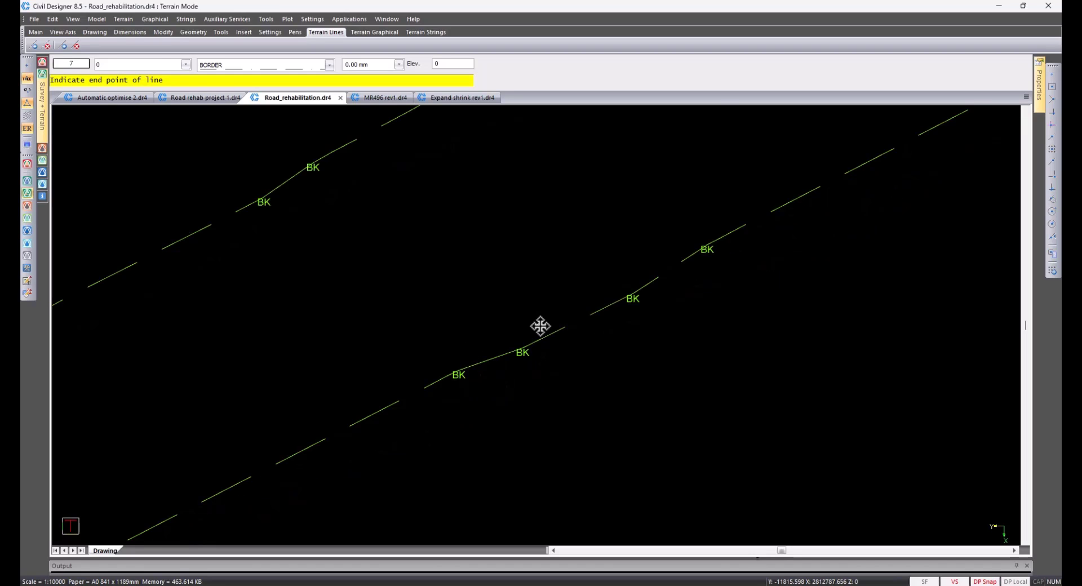
scroll(540, 326, "down", 2)
scroll(536, 394, "up", 2)
right_click(538, 375)
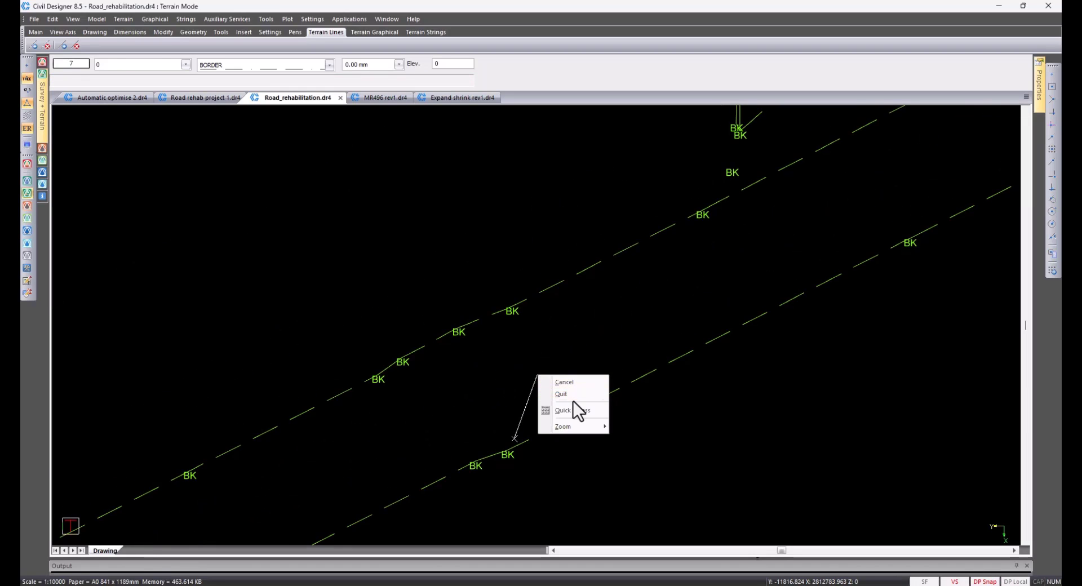
- End the line removal and check the remaining BK edge lines past the last junctions to the road's end, finishing with the whole survey in view
left_click(567, 394)
middle_click_drag(742, 278, 687, 385)
scroll(688, 384, "down", 1)
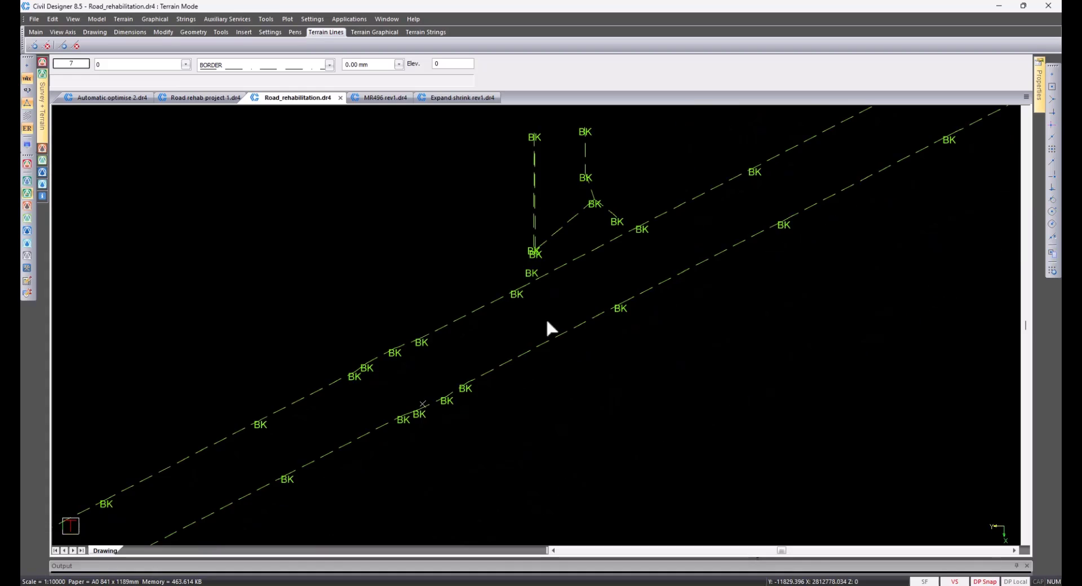
scroll(550, 327, "down", 3)
middle_click_drag(619, 306, 350, 484)
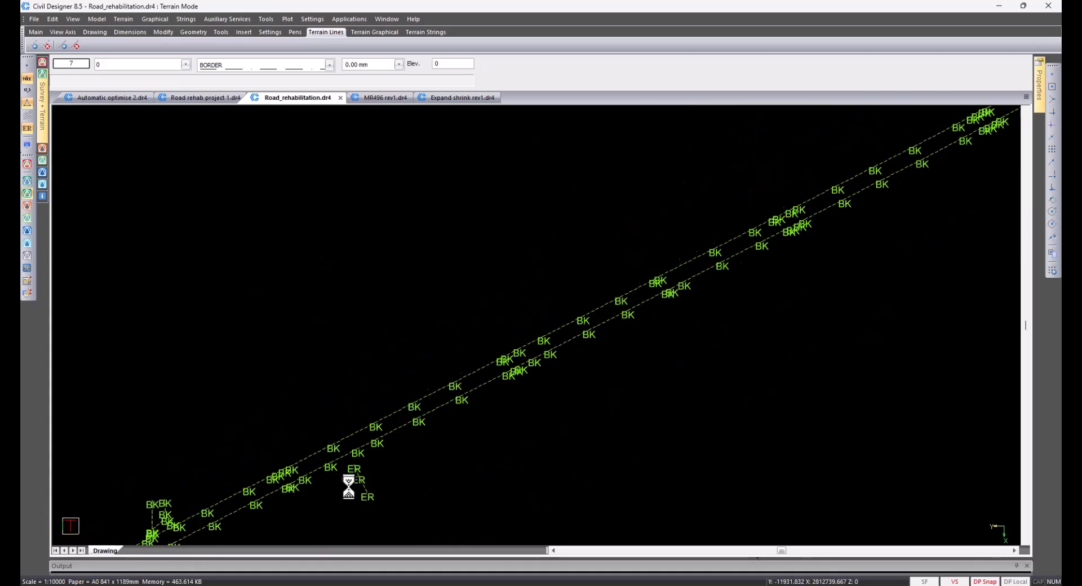
middle_click_drag(673, 356, 363, 540)
scroll(713, 298, "up", 4)
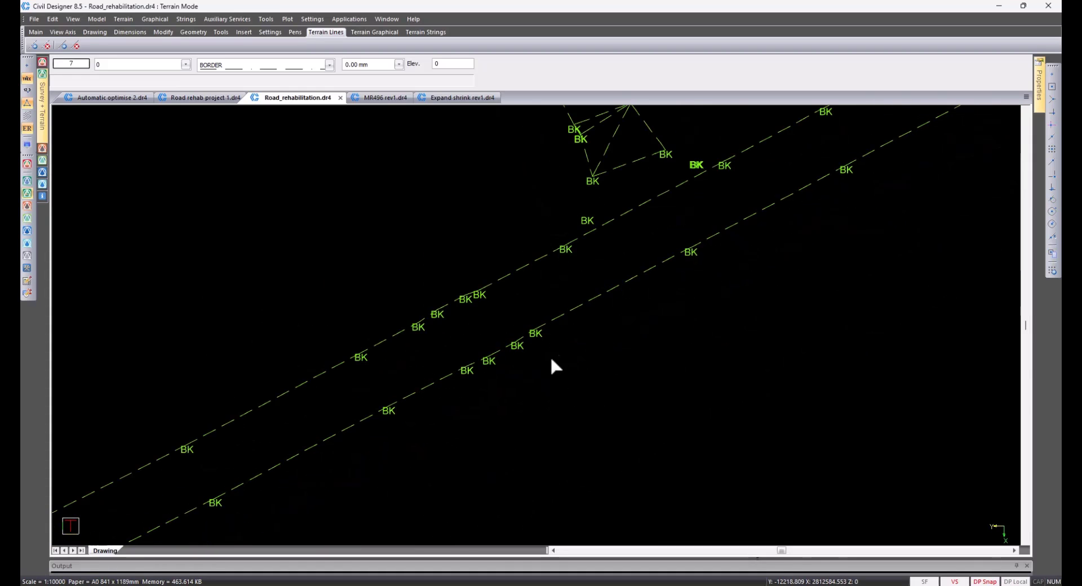
middle_click_drag(751, 309, 447, 444)
middle_click_drag(802, 305, 553, 420)
scroll(532, 298, "down", 2)
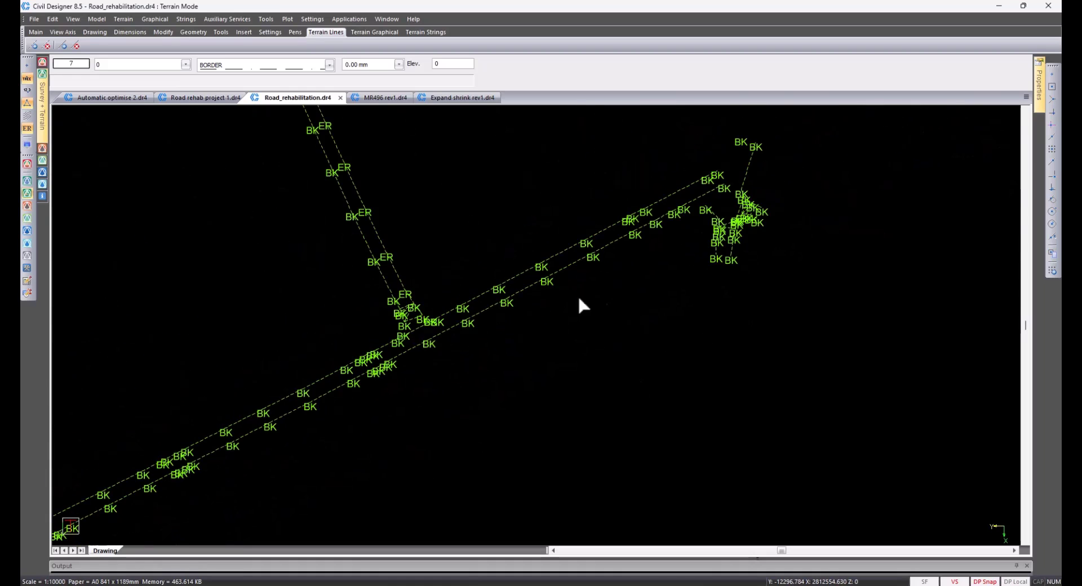
mouse_move(666, 259)
middle_mouse_down()
mouse_move(570, 364)
mouse_move(523, 383)
middle_mouse_up()
scroll(523, 383, "up", 1)
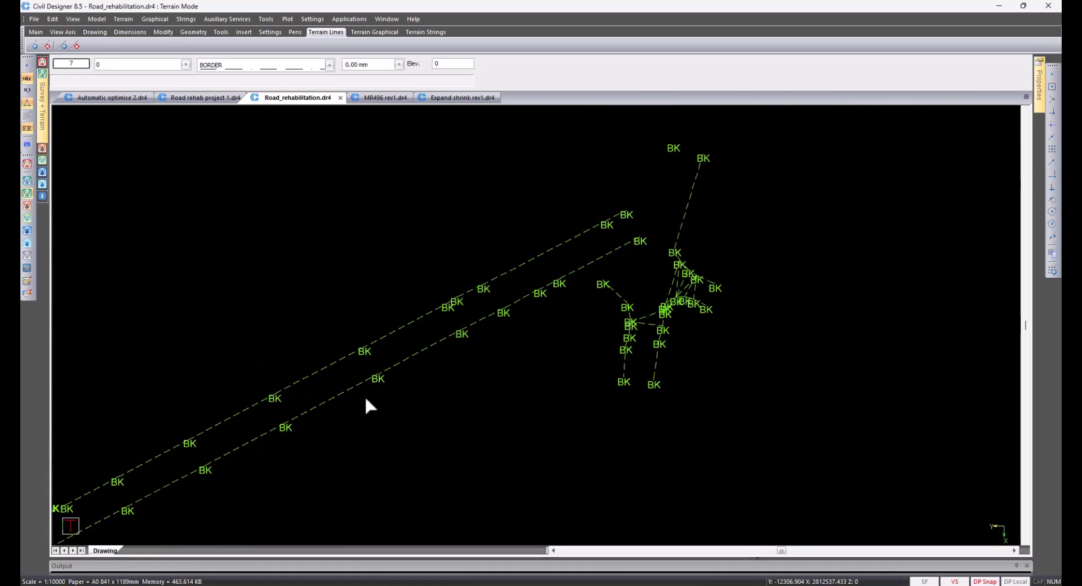
middle_click(366, 399)
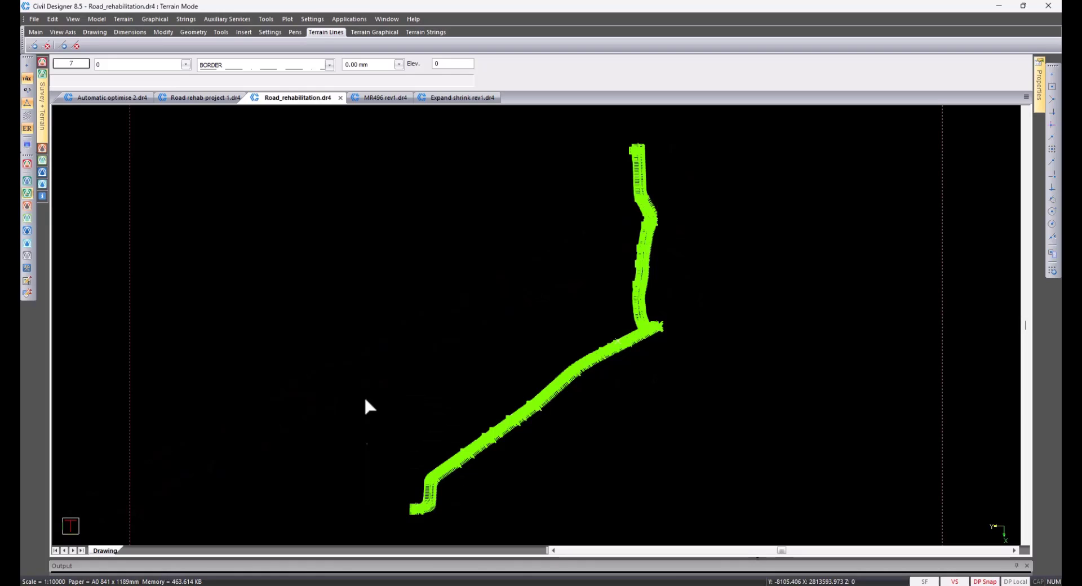
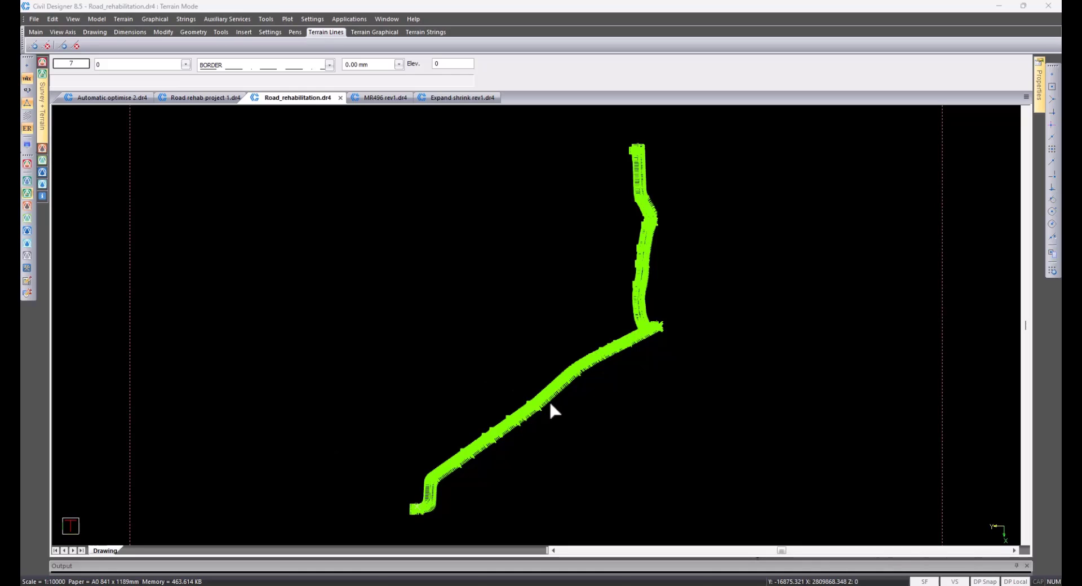
- Bring up the String Creation commands for the road's break lines
left_click(184, 20)
mouse_move(221, 75)
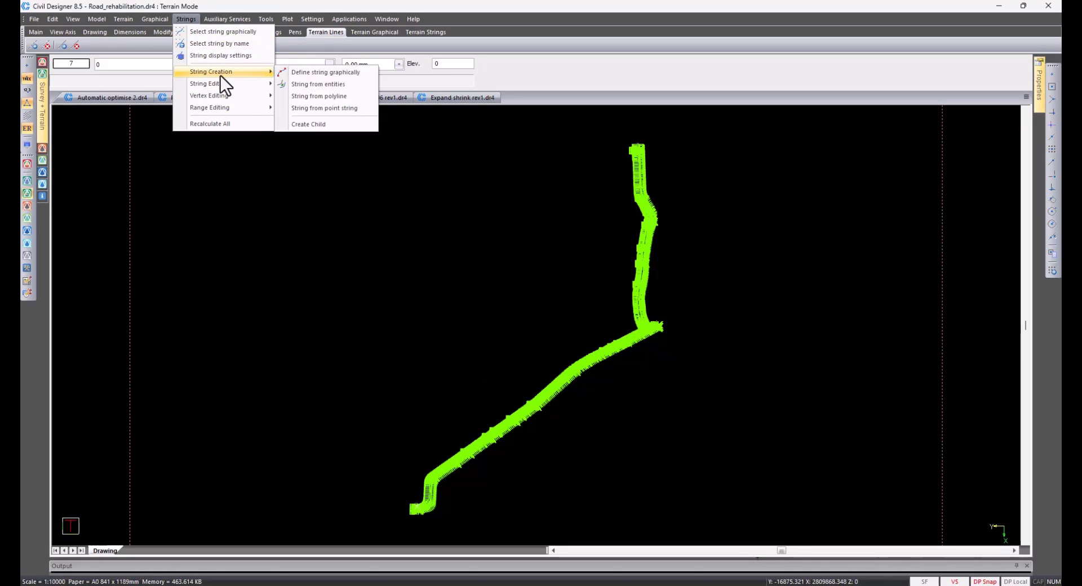
- Create a string from the point string starting at the northern end BK point of the left road edge, named Left edge
left_click(354, 109)
scroll(535, 327, "up", 2)
scroll(535, 327, "up", 3)
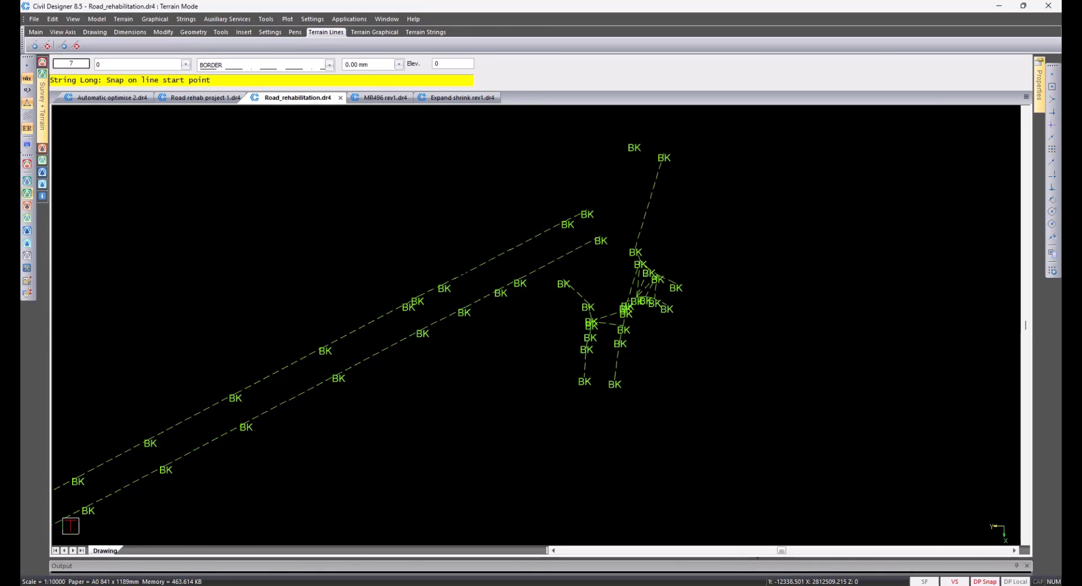
scroll(616, 112, "up", 1)
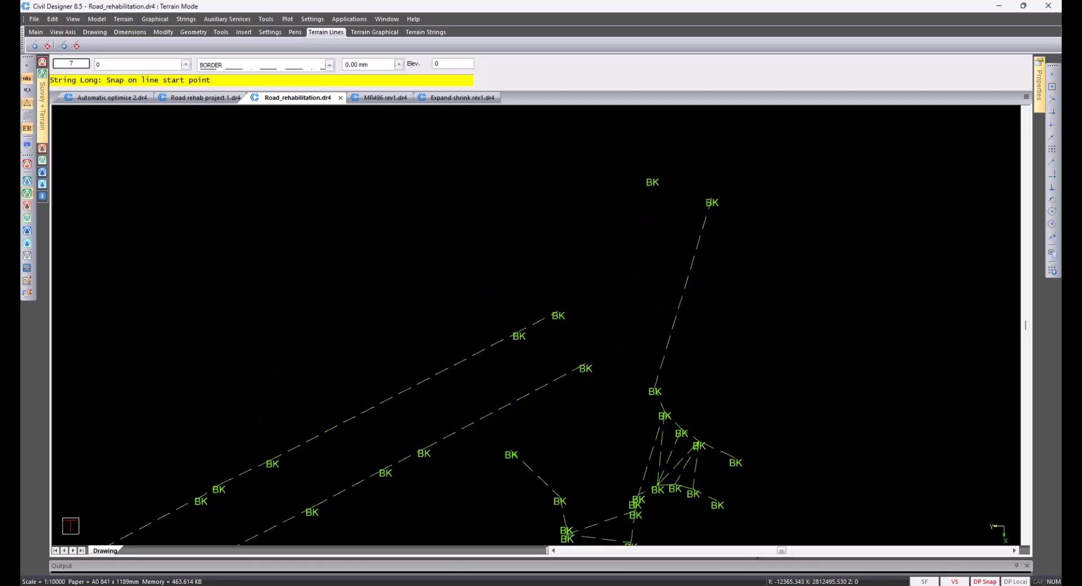
left_click(546, 317)
type("L")
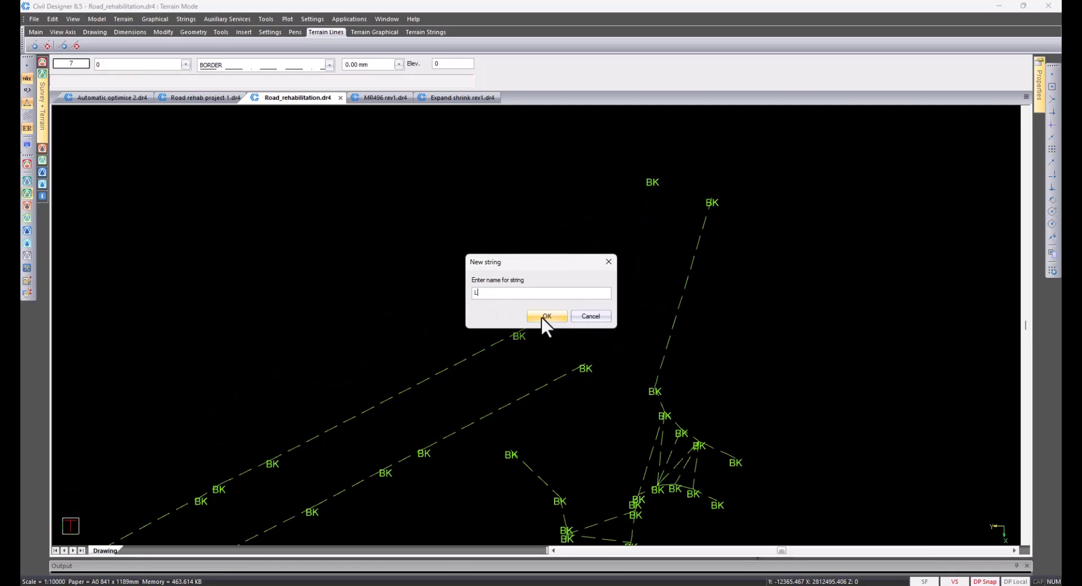
type("eft edge")
left_click(546, 316)
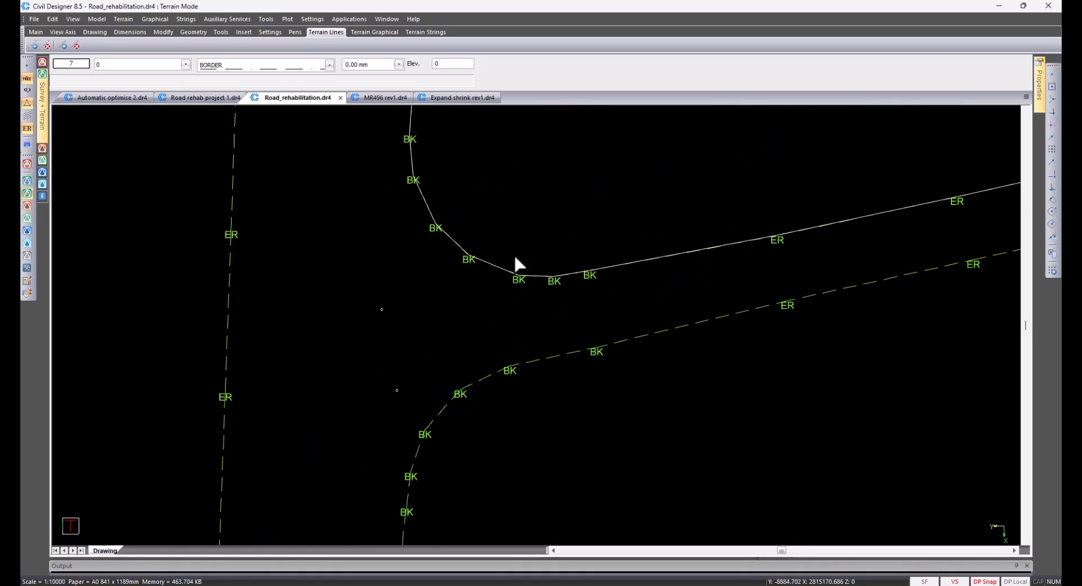
- Try to create a string from the point string starting at the junction's lowest BK point, named Right edge
scroll(516, 259, "down", 3)
middle_click_drag(738, 310, 591, 332)
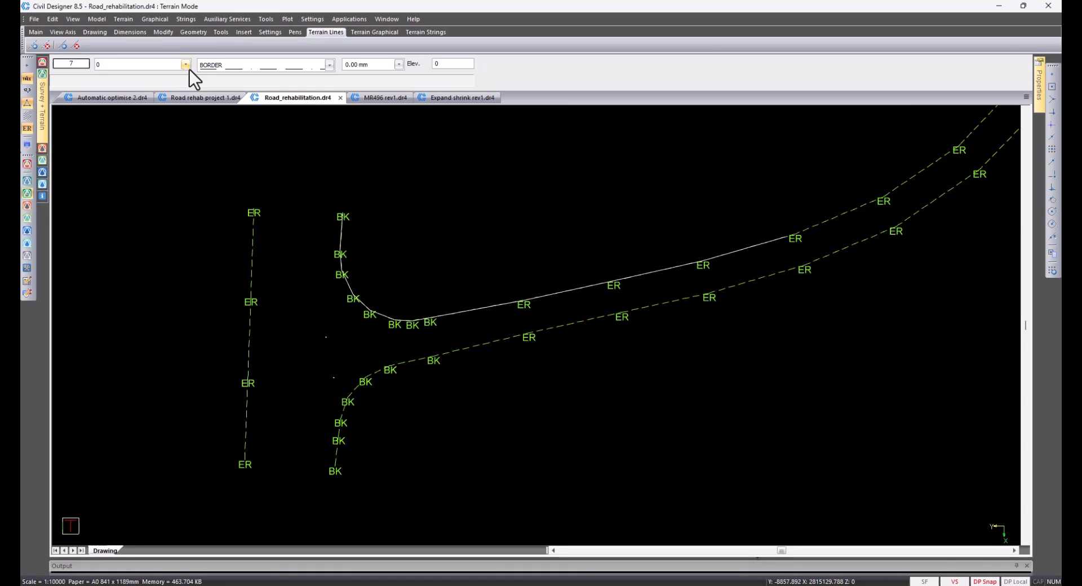
left_click(186, 20)
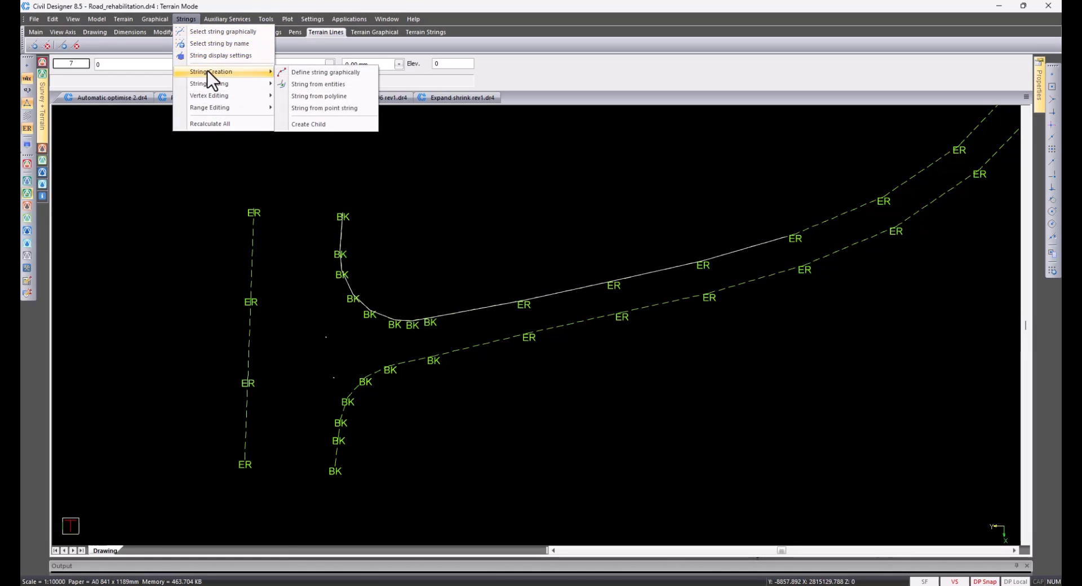
left_click(317, 108)
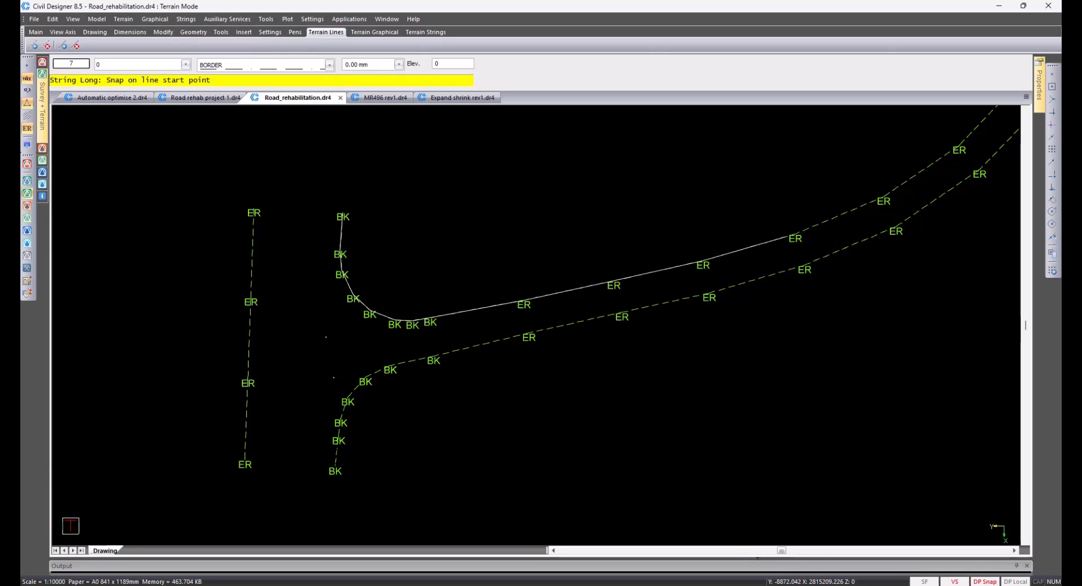
left_click(336, 462)
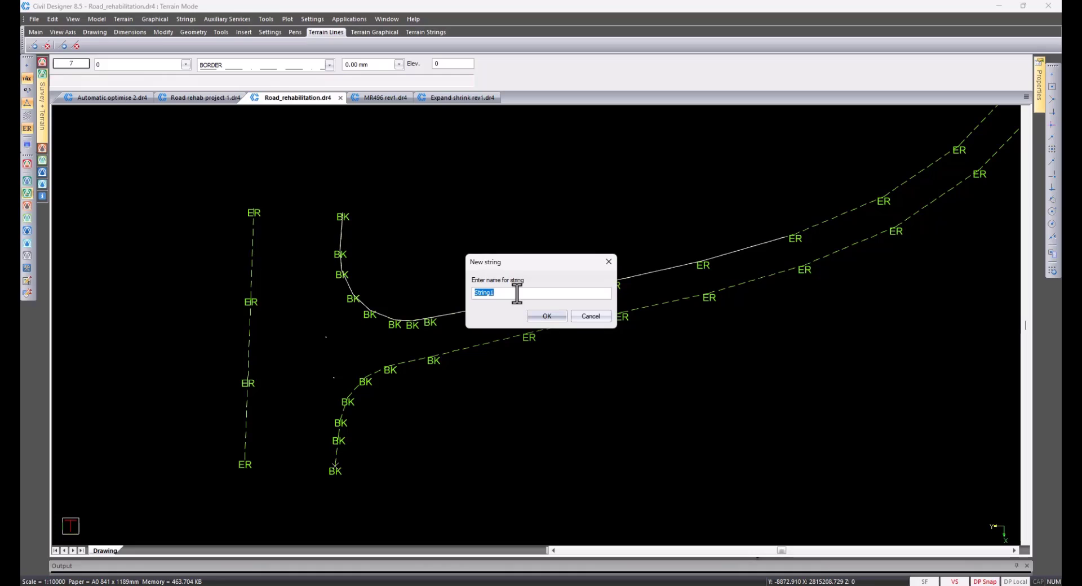
type("Right edge")
left_click(553, 317)
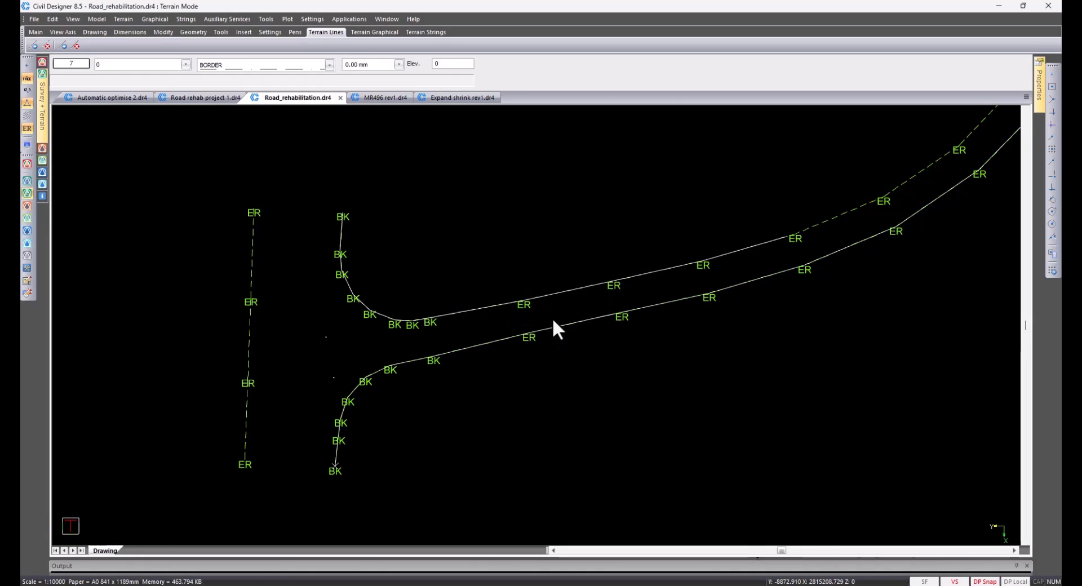
- Trace the Right edge string along the road to examine where it stops following the edge break line
scroll(552, 317, "down", 2)
scroll(634, 215, "down", 1)
middle_click_drag(630, 232, 609, 262)
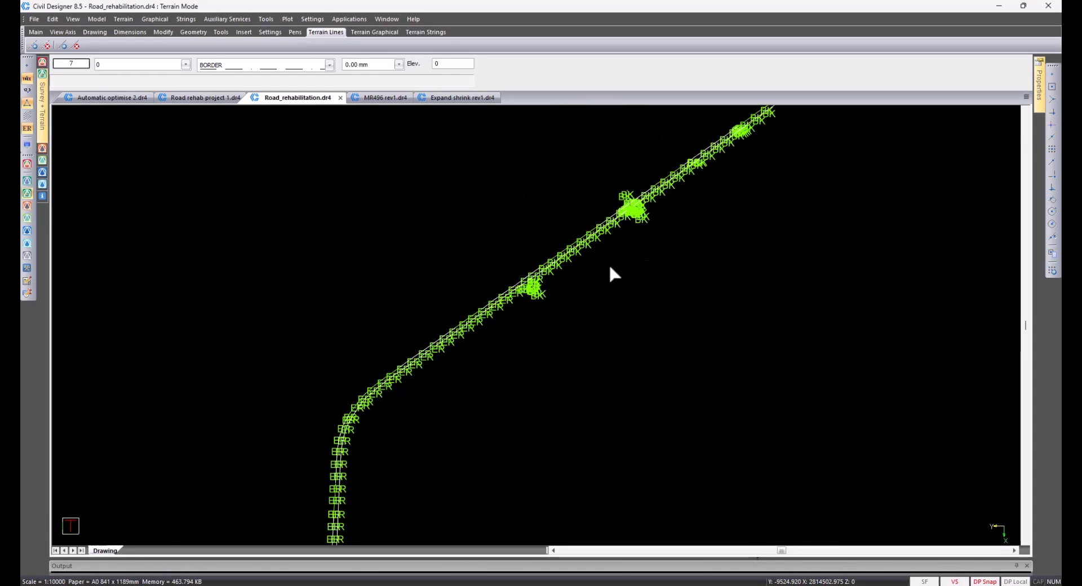
scroll(817, 176, "down", 1)
middle_click(624, 237)
scroll(680, 242, "up", 1)
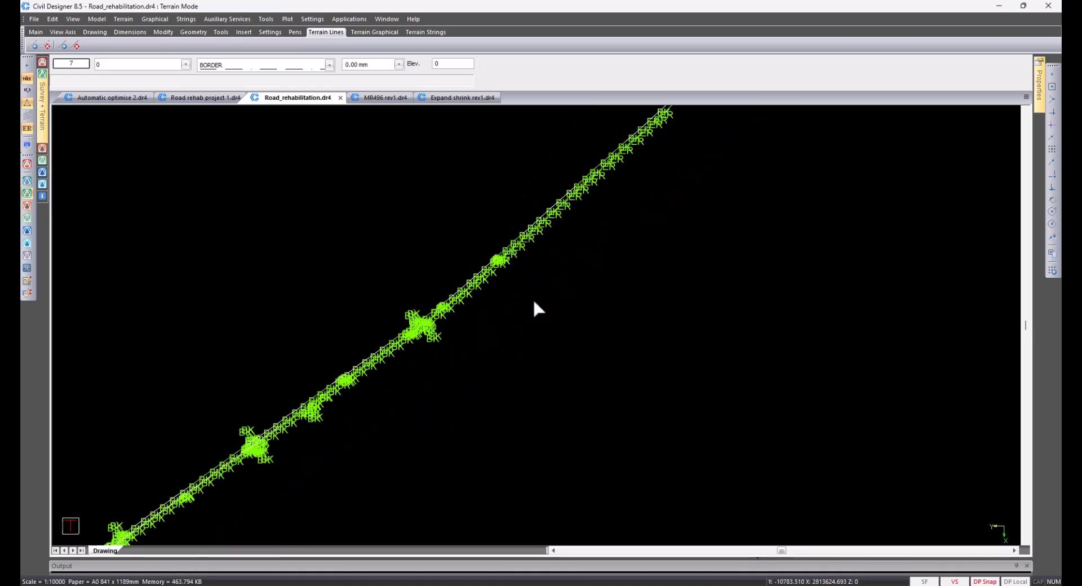
scroll(485, 287, "up", 3)
middle_click_drag(399, 376, 628, 271)
middle_click_drag(386, 475, 464, 395)
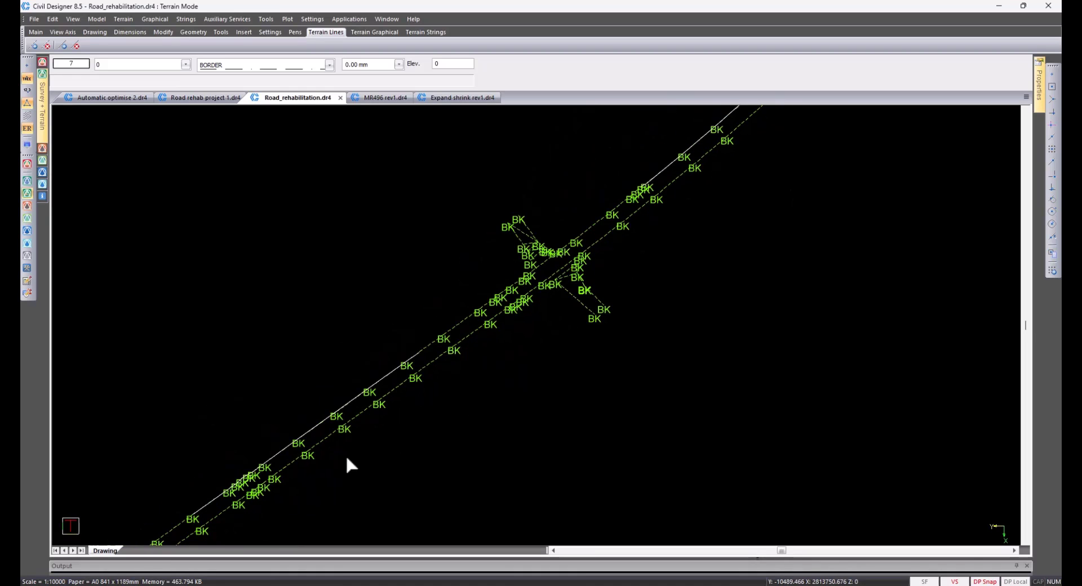
scroll(510, 411, "down", 2)
scroll(596, 333, "up", 2)
scroll(522, 355, "up", 3)
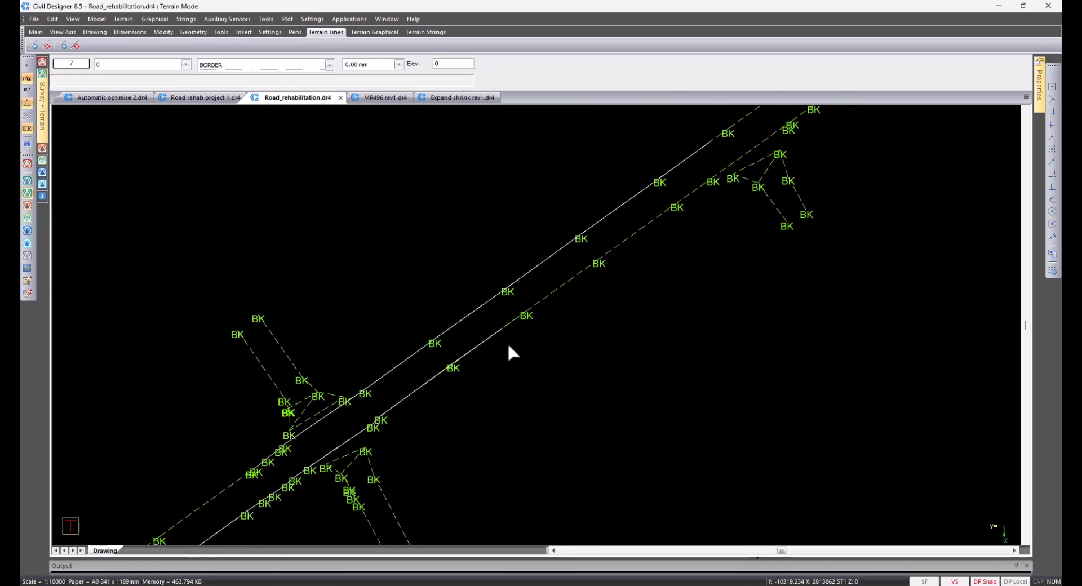
scroll(507, 354, "up", 2)
scroll(587, 337, "down", 2)
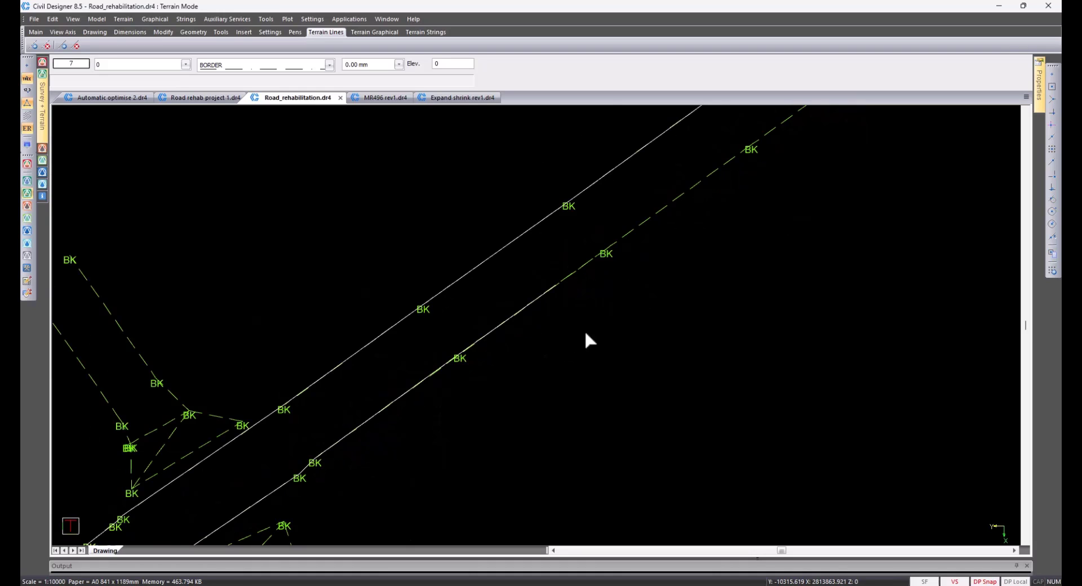
- Delete the incomplete Right edge string
left_click(498, 319)
key("Escape")
scroll(511, 327, "up", 2)
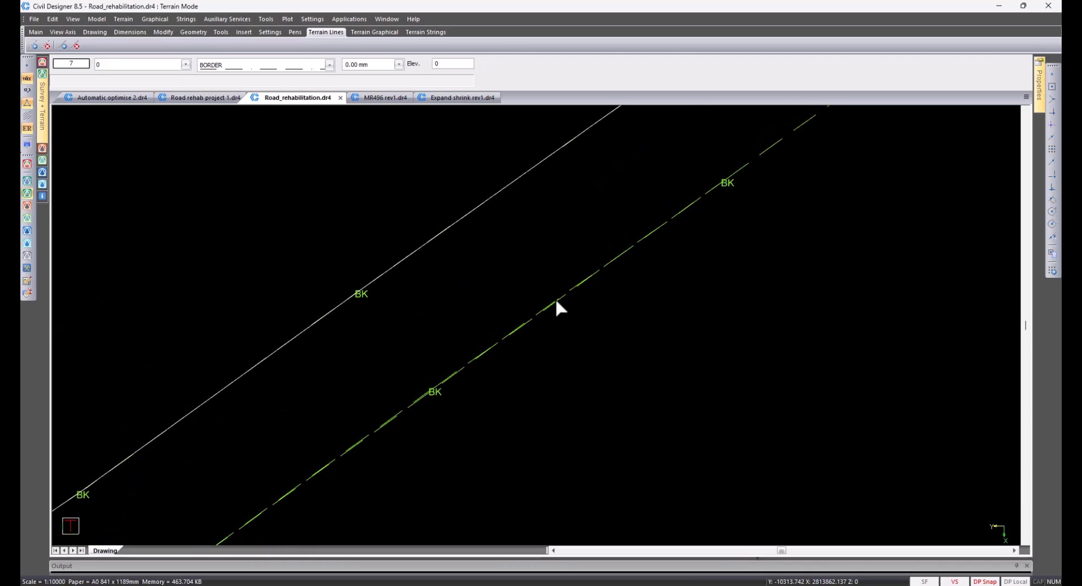
- Remove the overlapping break lines on the right road edge around the BK point where the string stopped
mouse_move(461, 379)
middle_mouse_down()
mouse_move(614, 313)
mouse_move(587, 328)
middle_mouse_up()
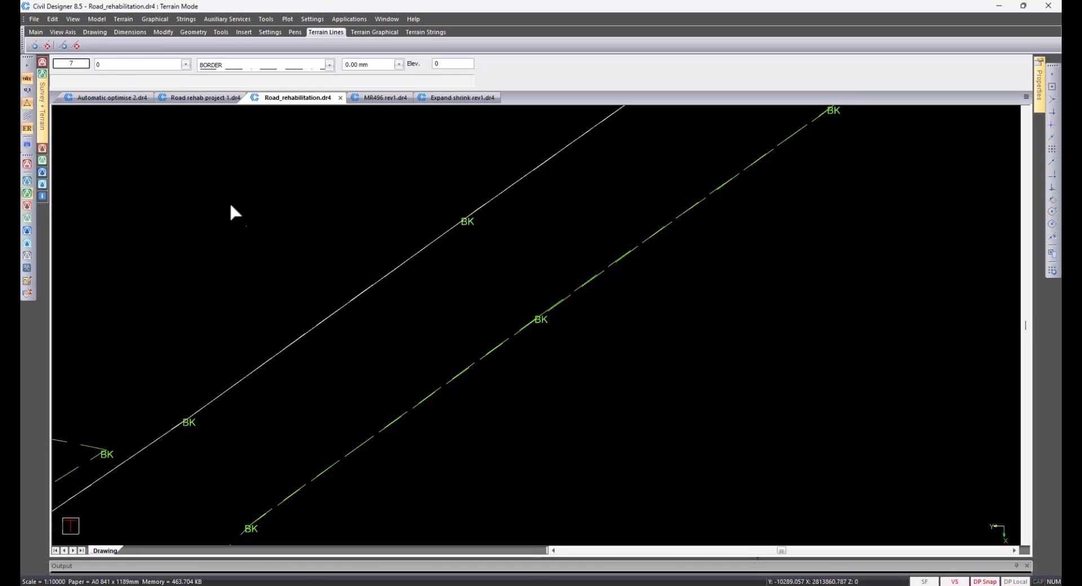
left_click(47, 45)
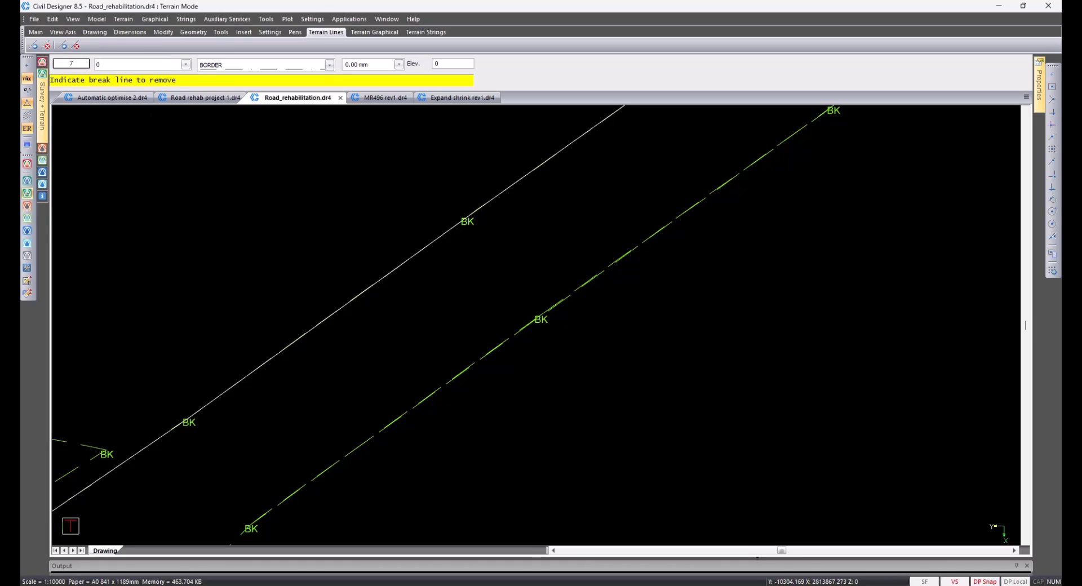
left_click(522, 317)
left_click(576, 297)
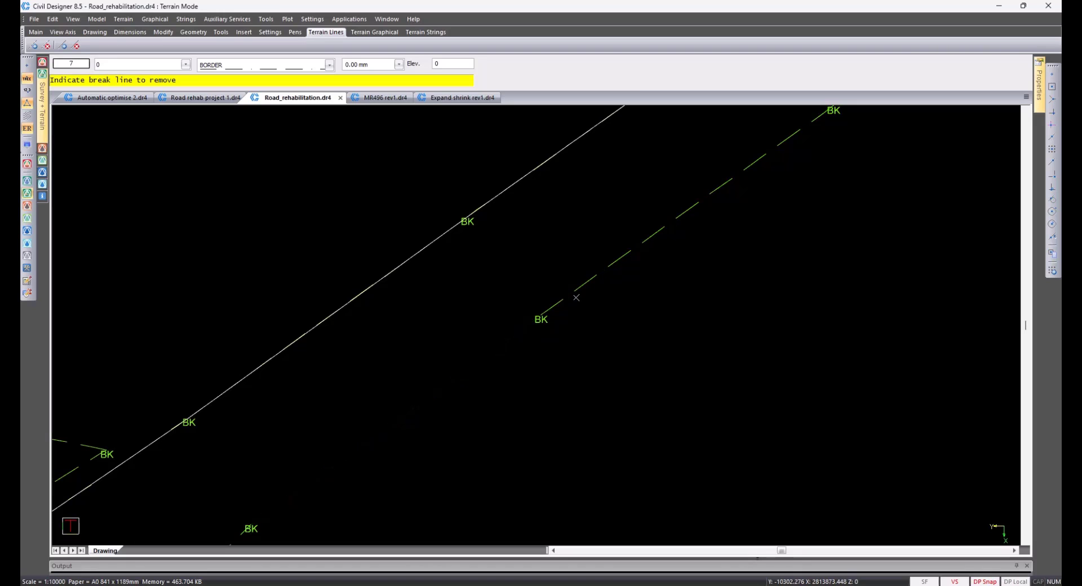
scroll(606, 266, "down", 2)
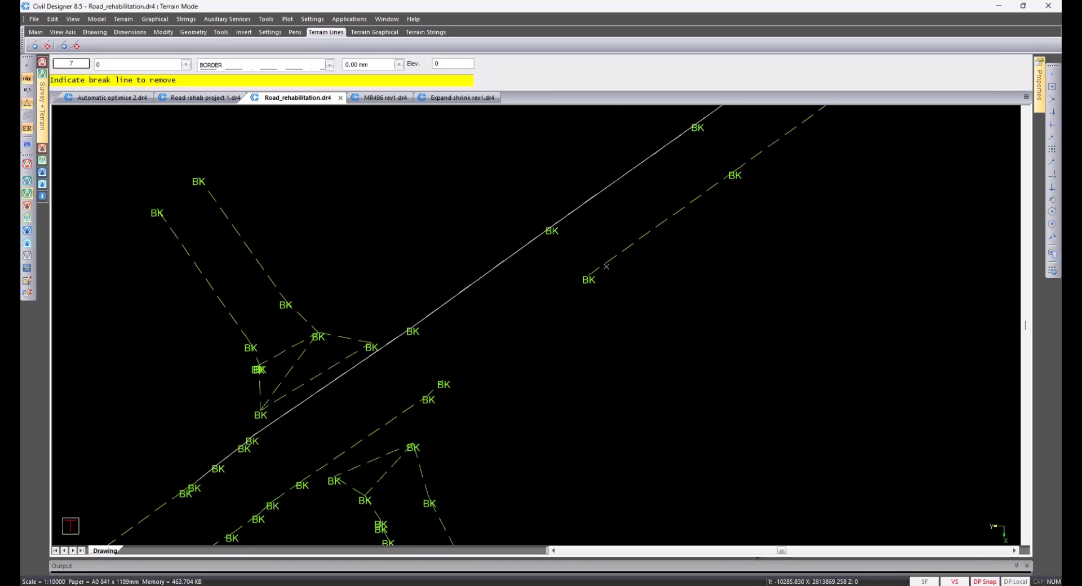
- Draw a break line across the gap in the right road edge, joining its two neighbouring BK points
left_click(35, 46)
left_click(441, 382)
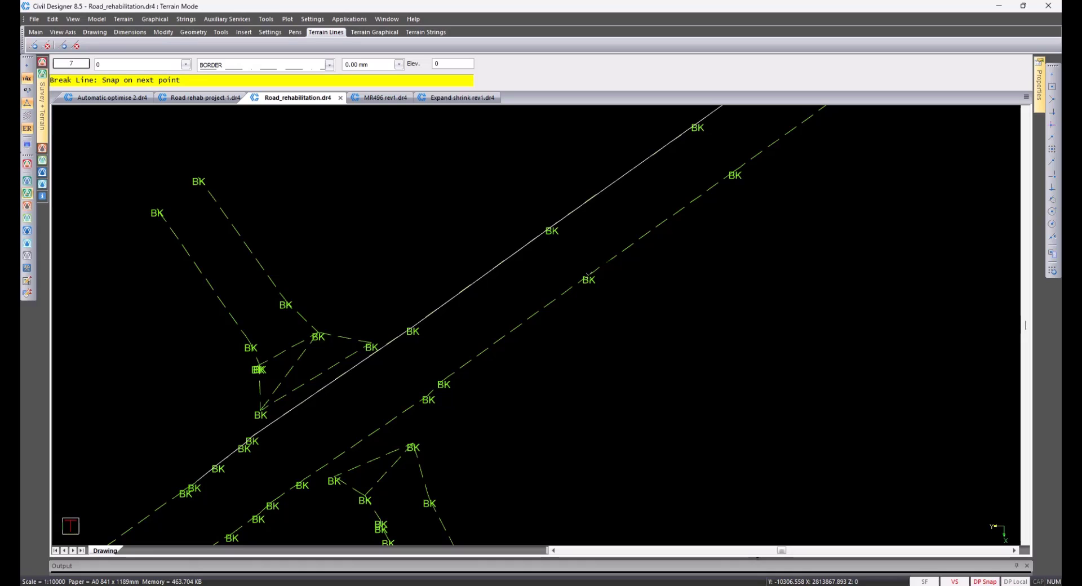
right_click(589, 276)
- Try again to create the Right edge string from the point string, starting at the junction's lowest BK point
scroll(588, 276, "down", 3)
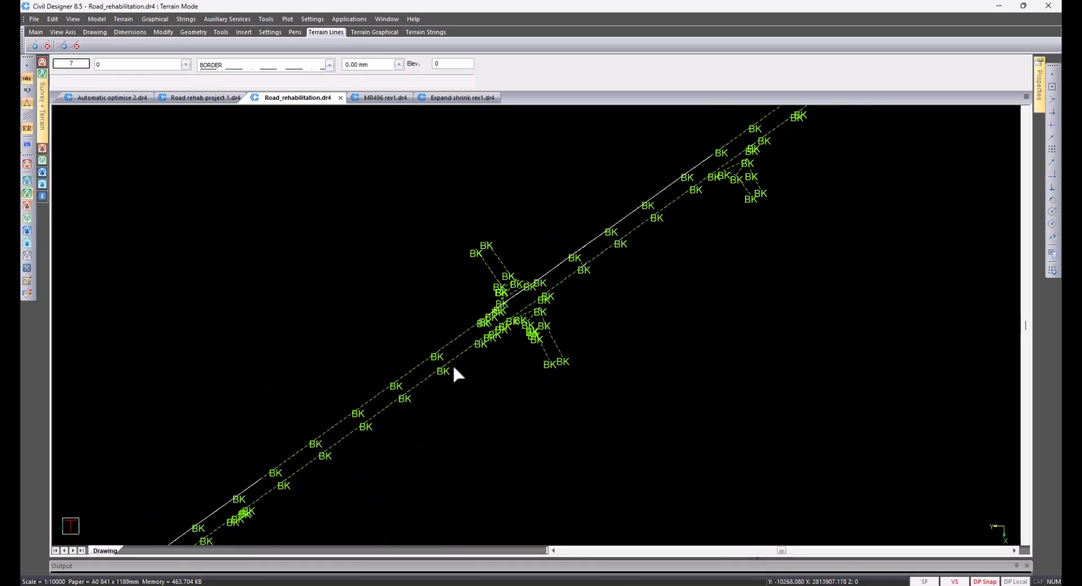
scroll(437, 378, "up", 1)
scroll(534, 362, "down", 4)
scroll(441, 399, "up", 3)
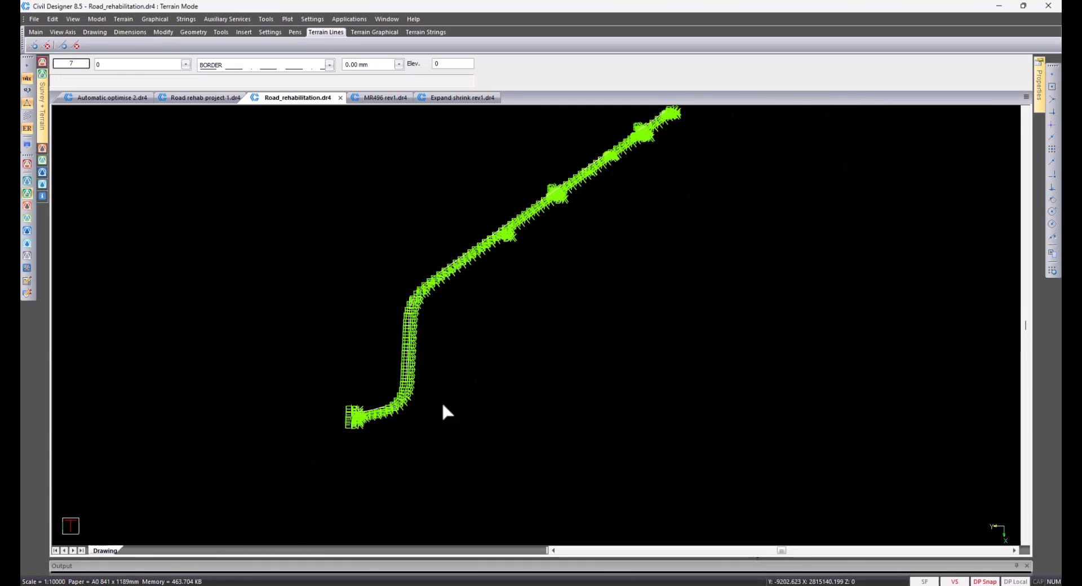
scroll(567, 268, "up", 3)
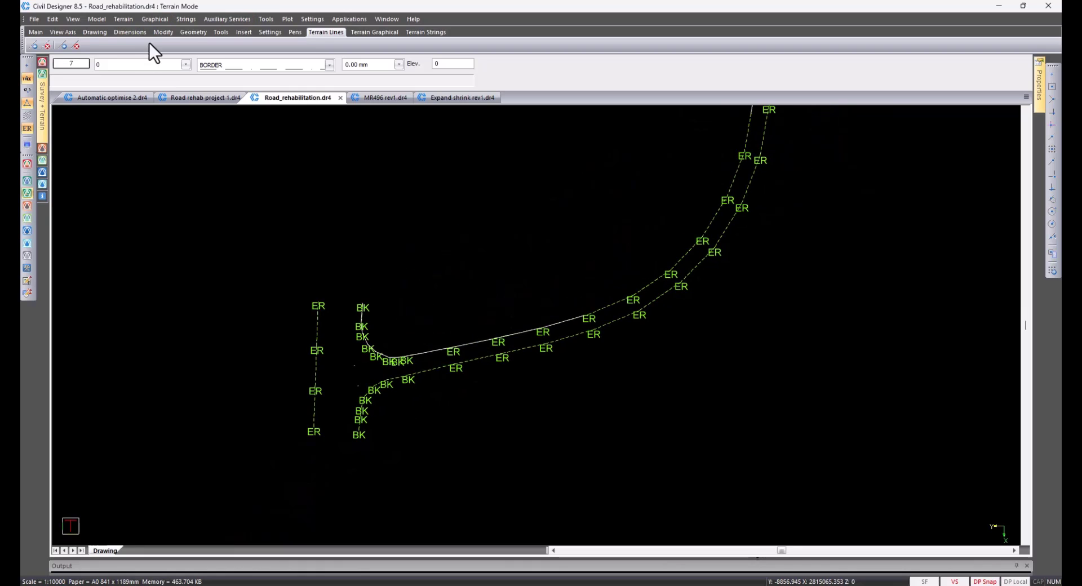
left_click(186, 20)
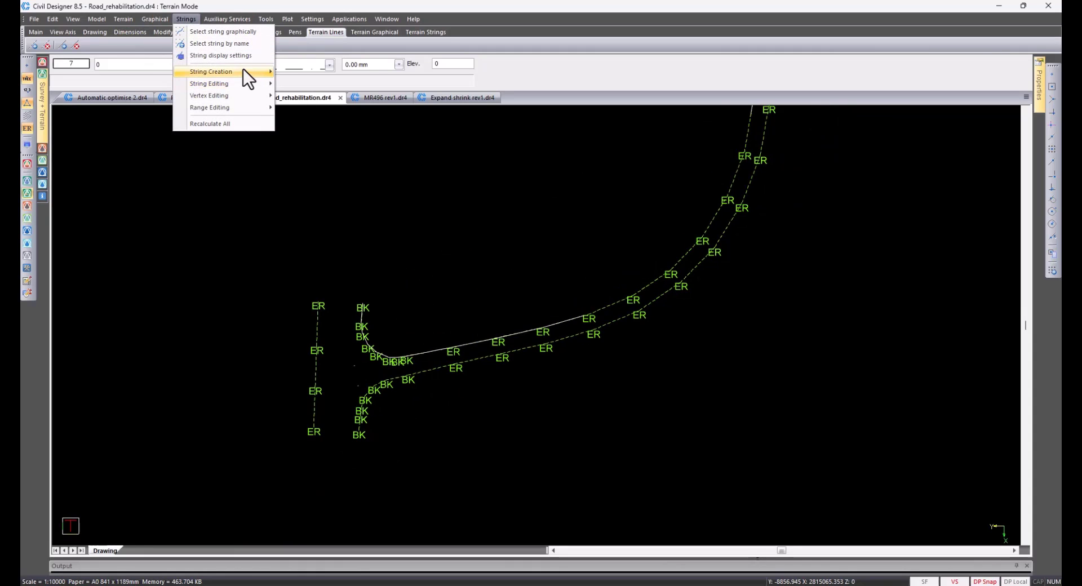
mouse_move(242, 70)
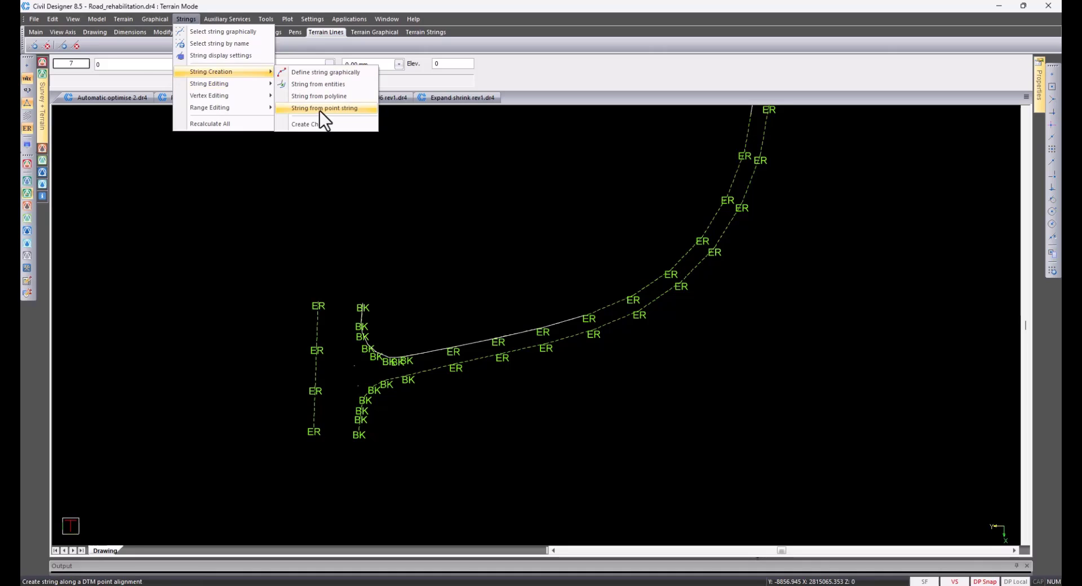
left_click(320, 108)
scroll(361, 430, "up", 3)
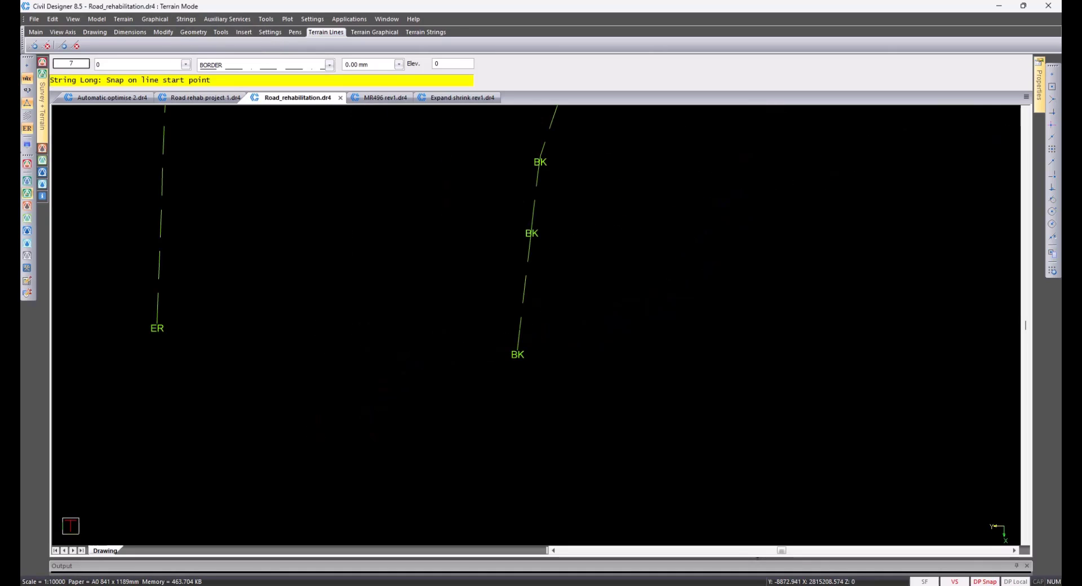
left_click(517, 350)
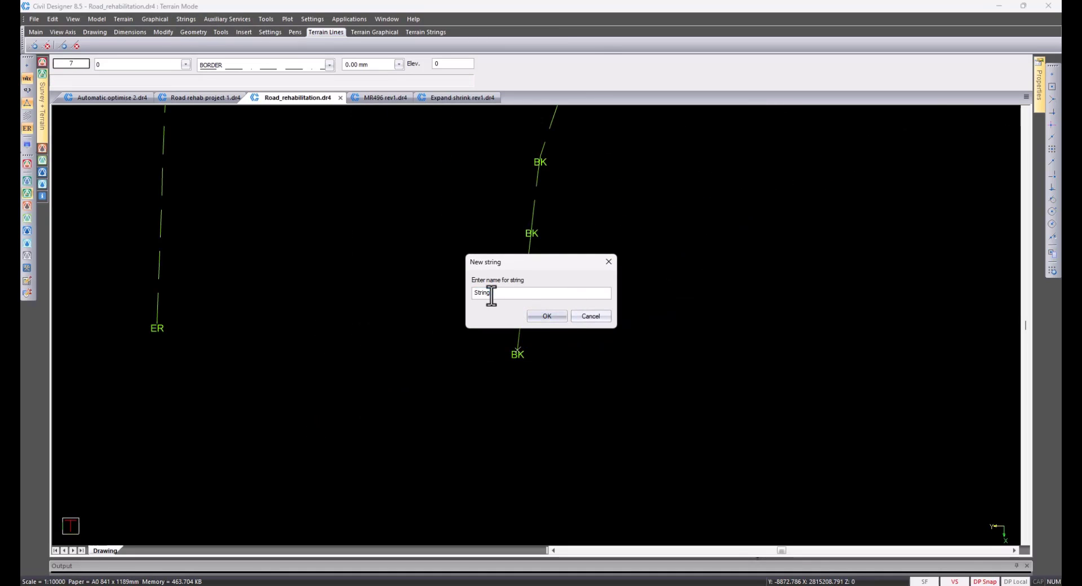
type("Right edge")
key("Return")
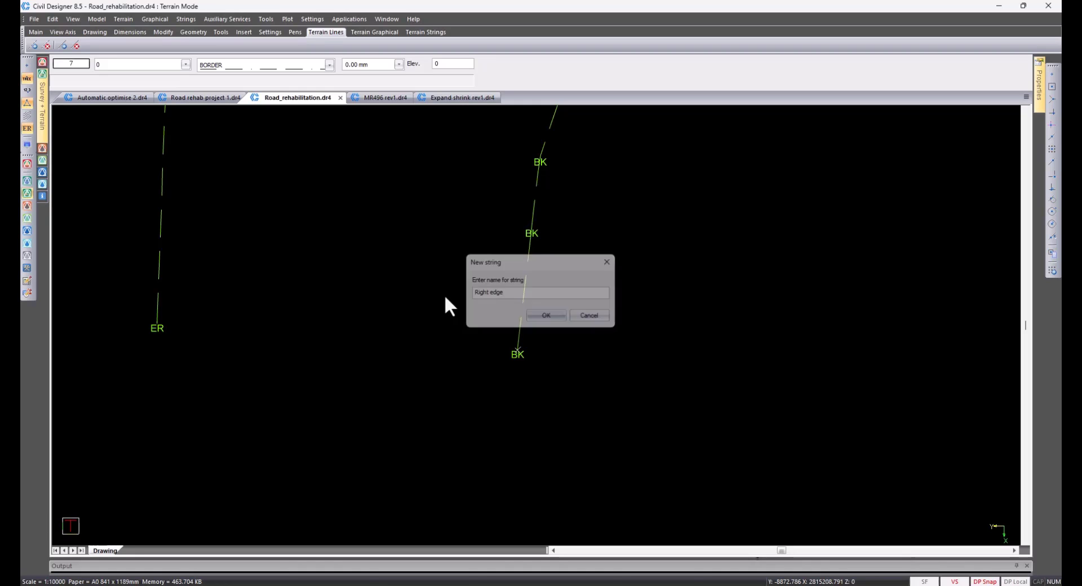
- Follow the recreated Right edge string along the road and examine where its line ends
scroll(445, 297, "down", 3)
scroll(699, 265, "down", 2)
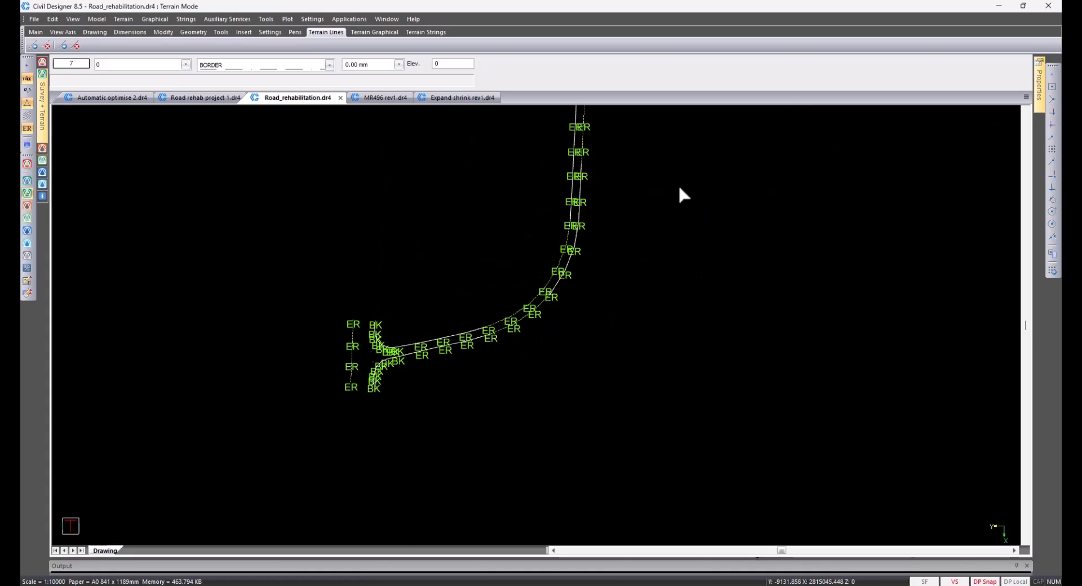
middle_click_drag(677, 182, 531, 424)
middle_click_drag(750, 127, 568, 424)
scroll(694, 226, "down", 1)
middle_click_drag(756, 205, 293, 490)
scroll(555, 286, "up", 2)
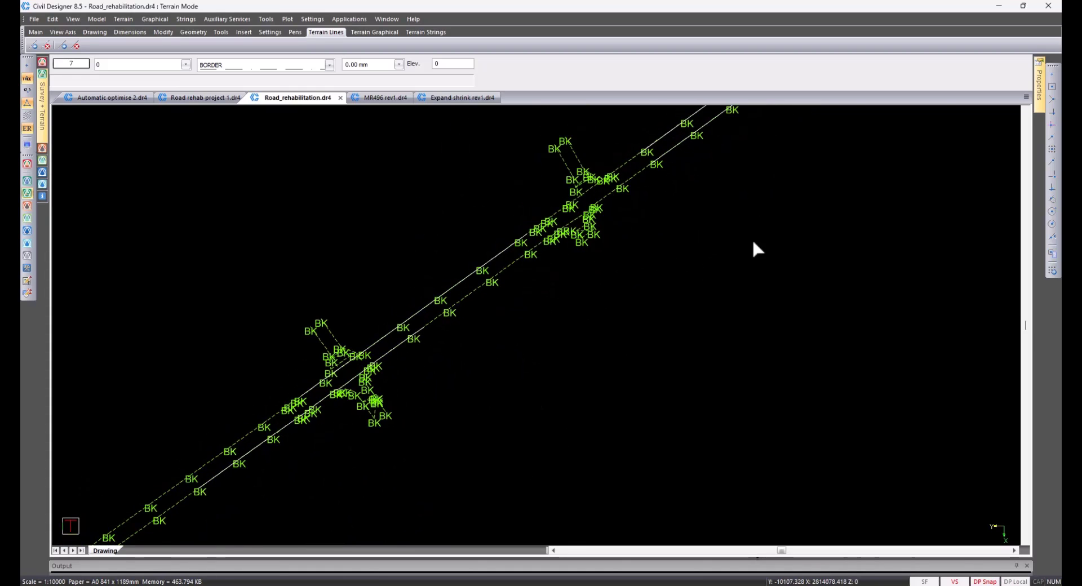
middle_click_drag(752, 244, 451, 401)
scroll(750, 253, "down", 1)
scroll(665, 203, "up", 1)
scroll(240, 499, "up", 2)
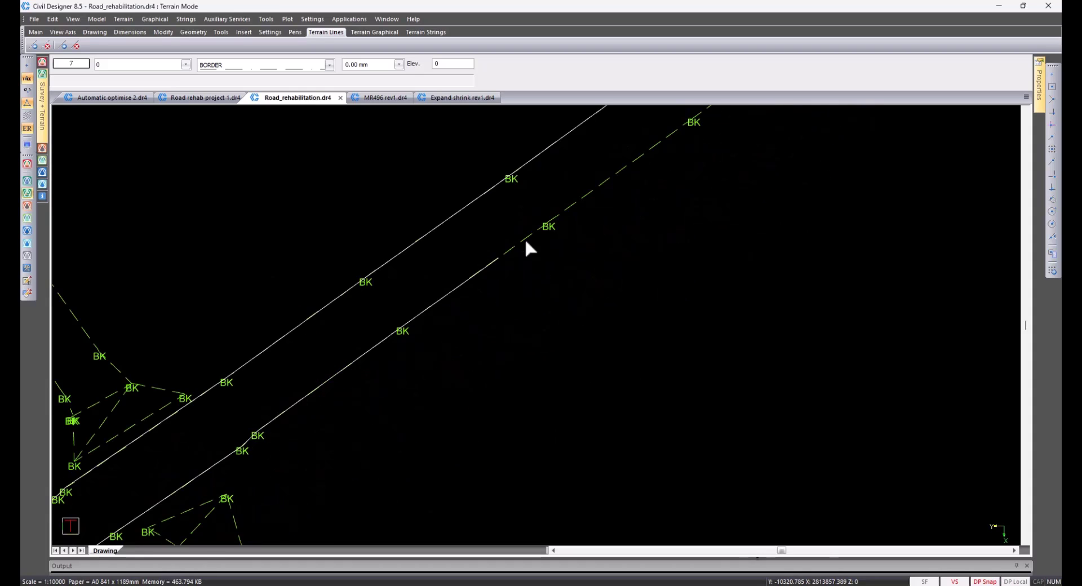
middle_click_drag(498, 193, 517, 258)
- Select the recreated Right edge string, inspect its end beside the two close BK points, and delete the string
left_click(538, 311)
scroll(546, 326, "down", 3)
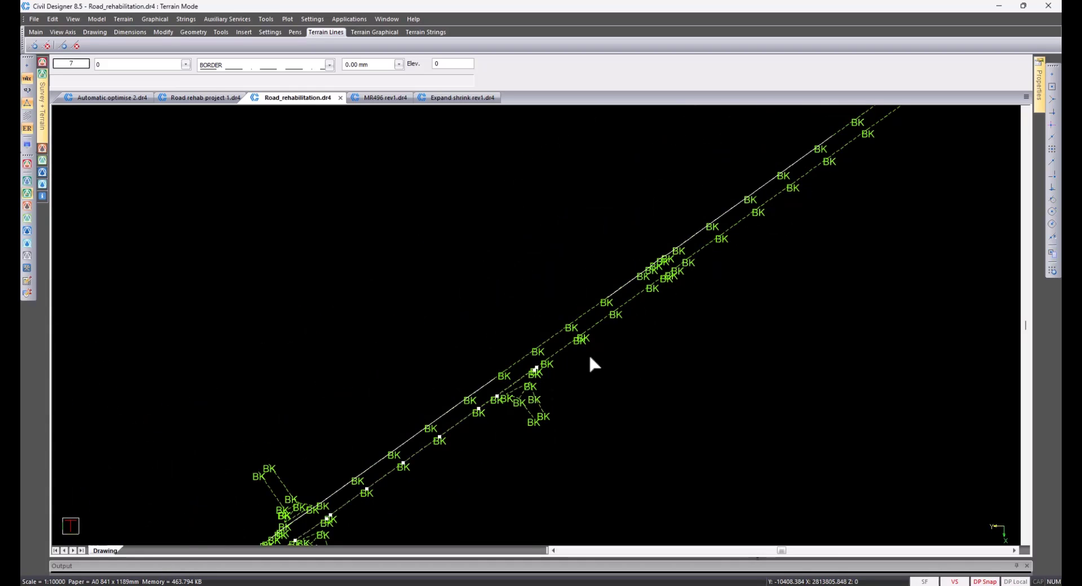
scroll(538, 338, "up", 3)
scroll(536, 333, "up", 3)
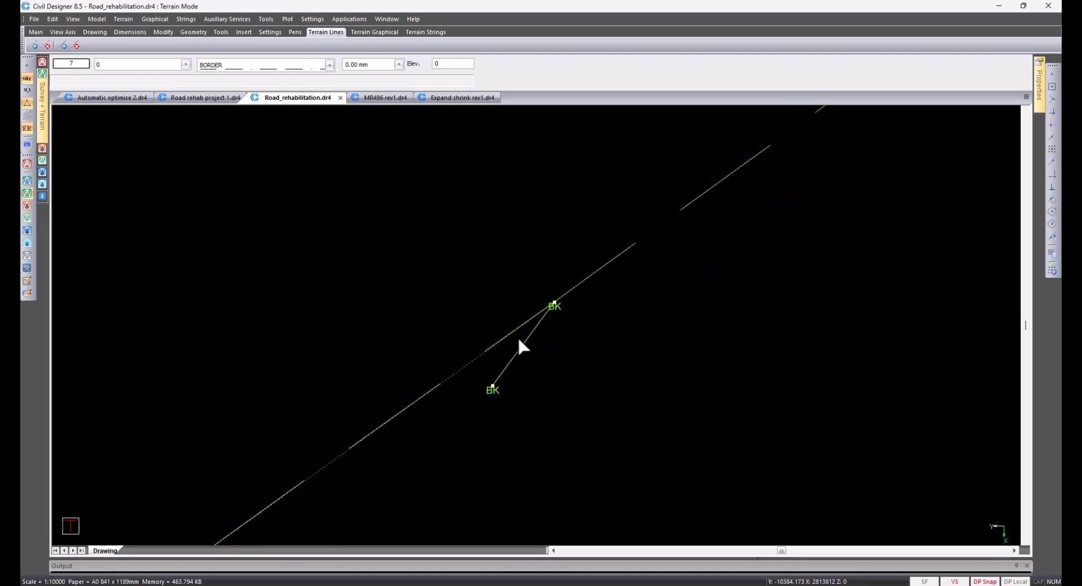
scroll(537, 327, "down", 3)
middle_click_drag(536, 331, 639, 233)
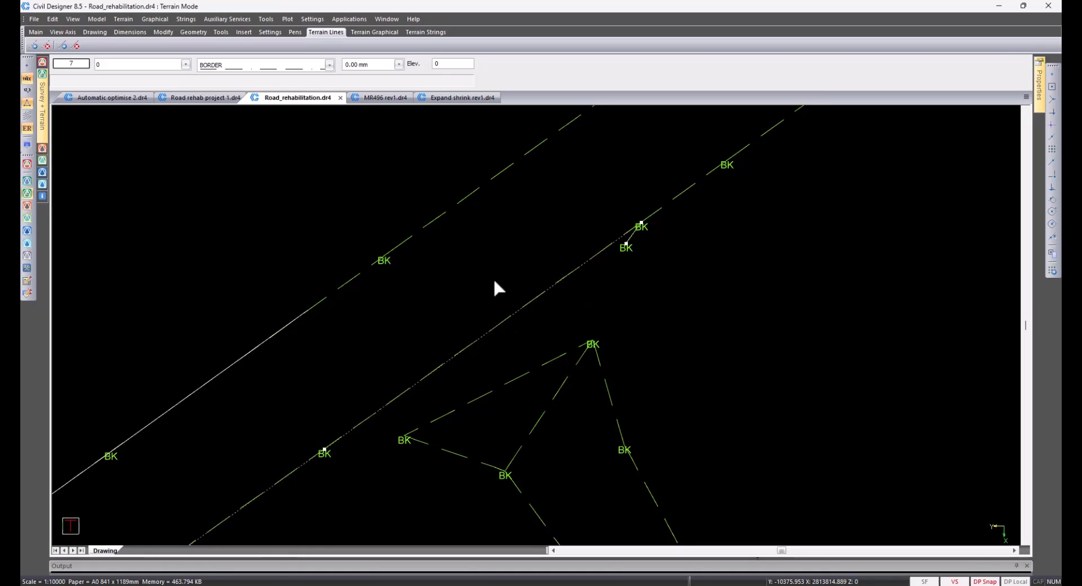
key("Escape")
- Remove the short break line between the two close BK points on the right road edge
left_click(47, 45)
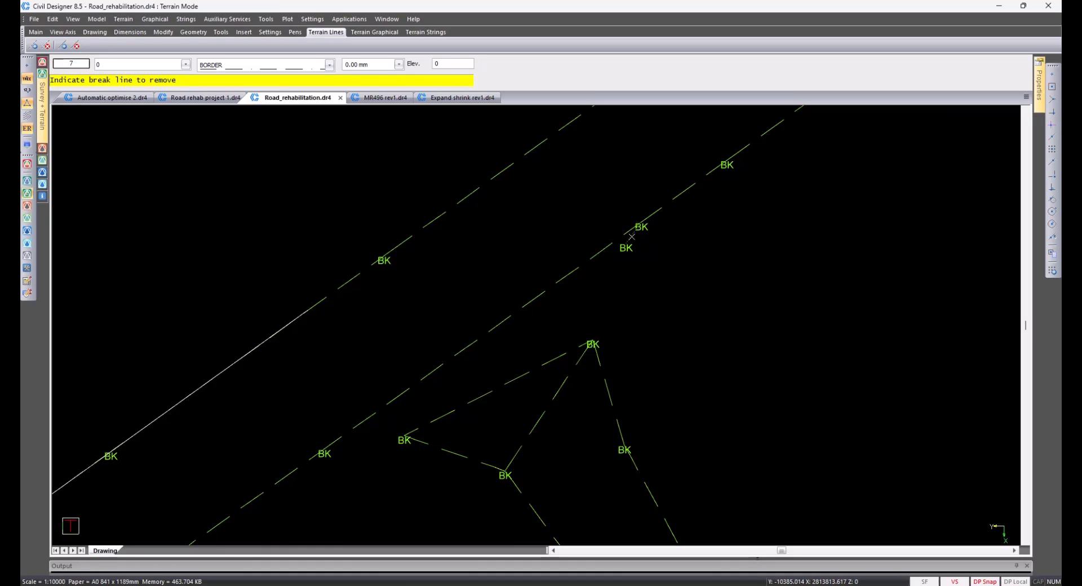
scroll(632, 237, "down", 5)
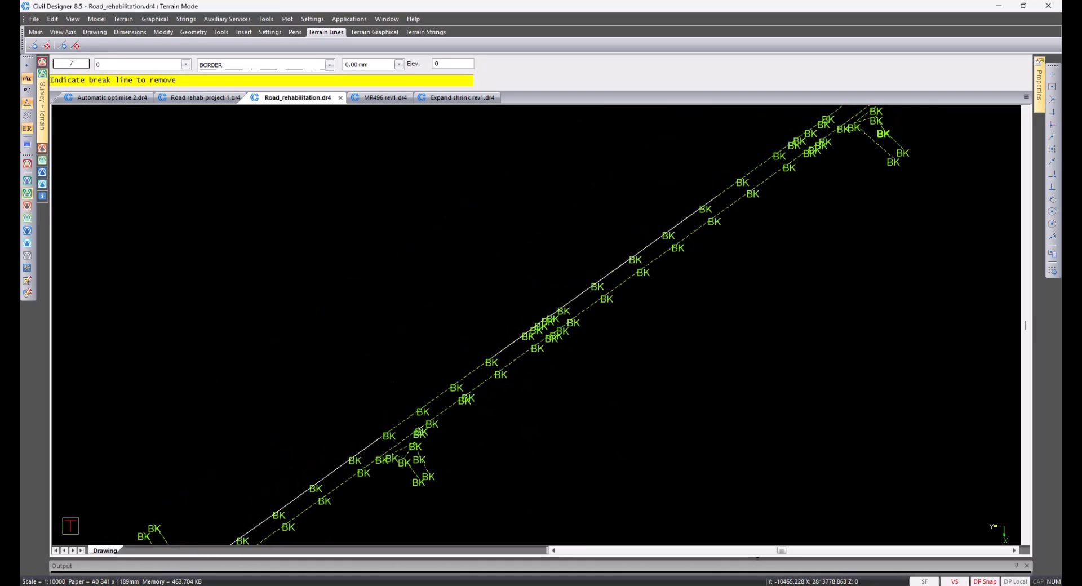
scroll(489, 446, "down", 1)
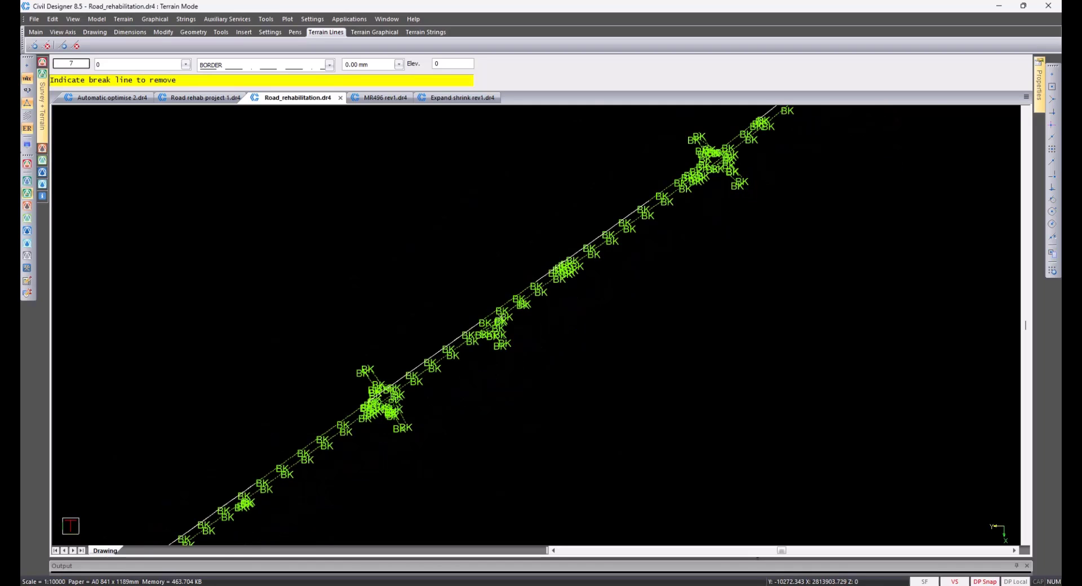
scroll(383, 408, "down", 1)
key("Escape")
- Create a string named Right edge from the point string, starting at the lowest BK point of the road's start junction
scroll(427, 420, "up", 5)
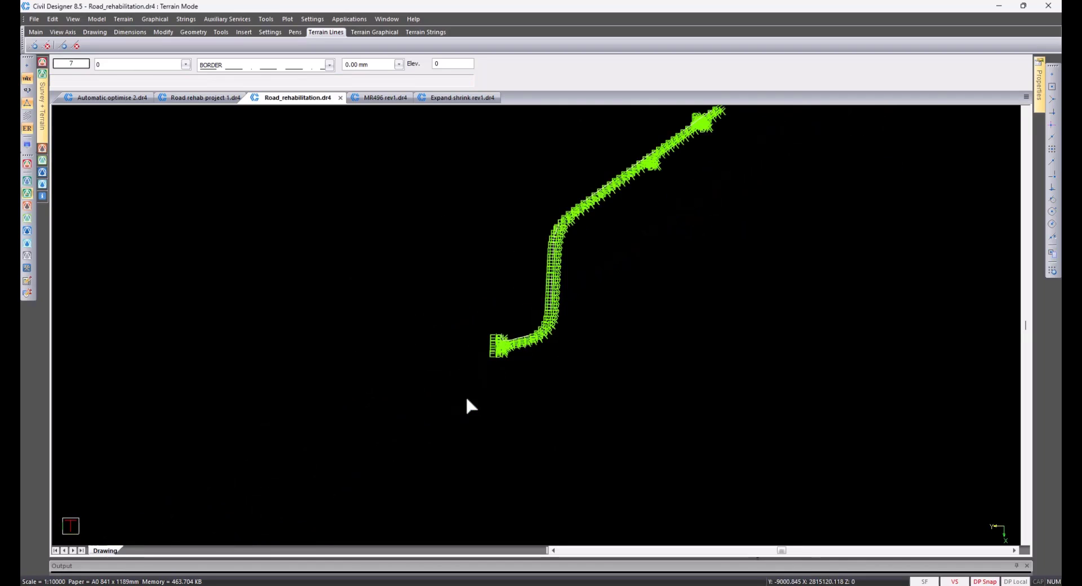
scroll(514, 383, "up", 1)
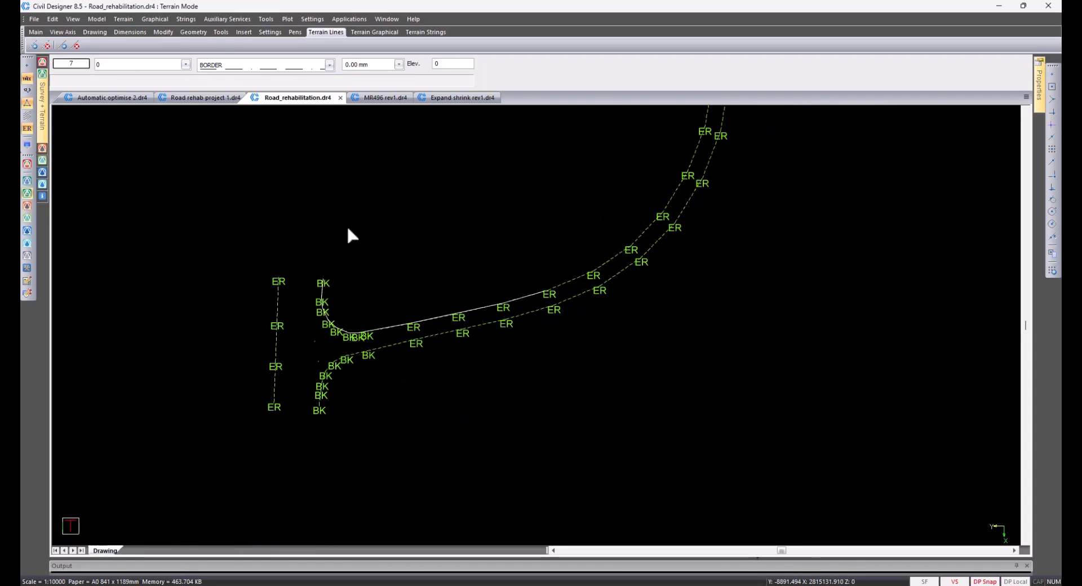
left_click(185, 18)
mouse_move(229, 71)
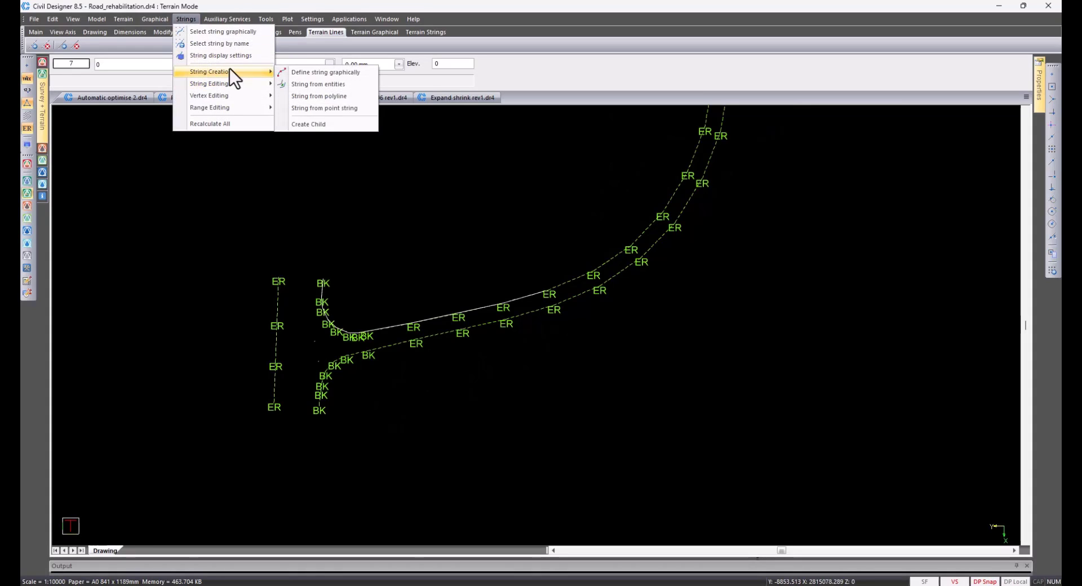
left_click(320, 109)
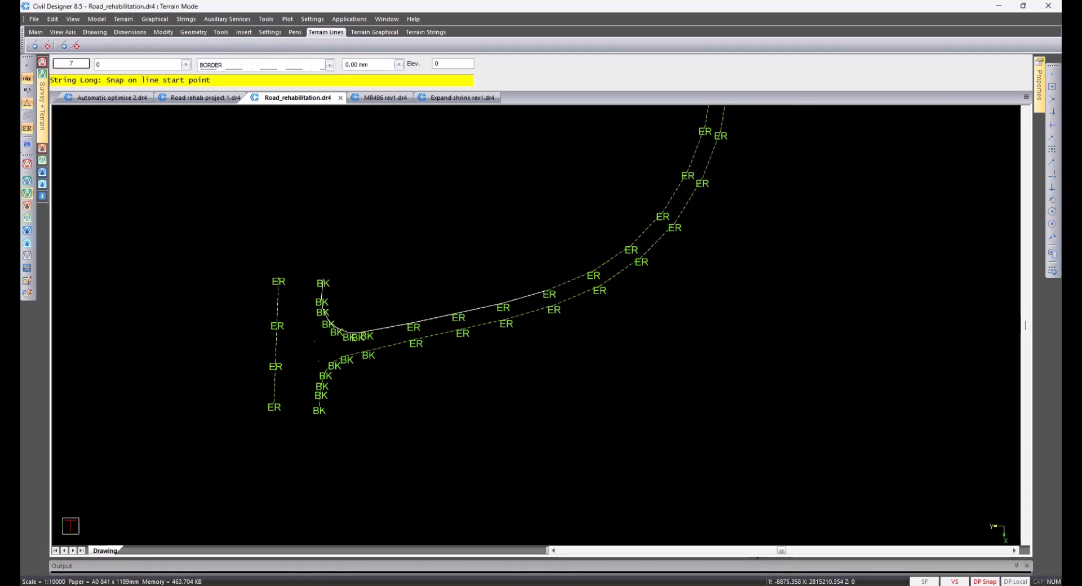
left_click(546, 293)
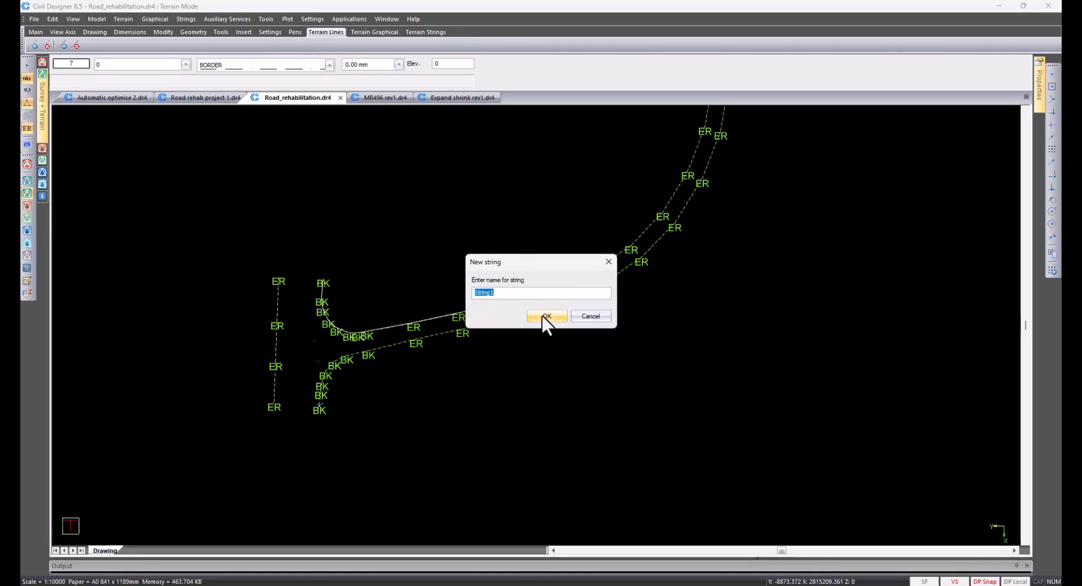
type("Right edge")
left_click(544, 316)
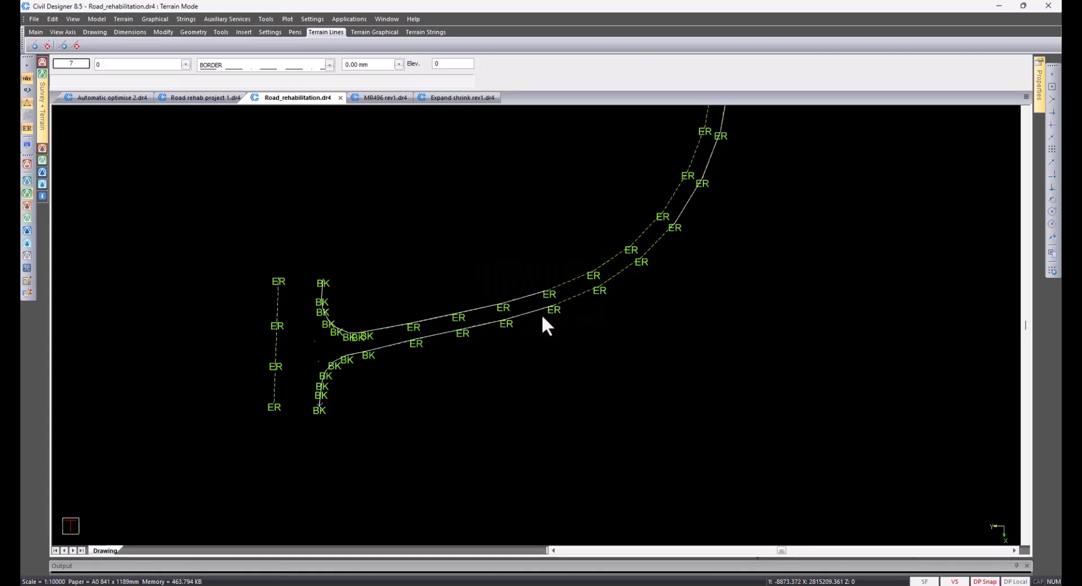
- Follow the Right edge string to the far end of the road and examine whether it is continuous
scroll(542, 314, "down", 2)
scroll(626, 225, "down", 2)
scroll(752, 171, "down", 2)
scroll(657, 280, "up", 2)
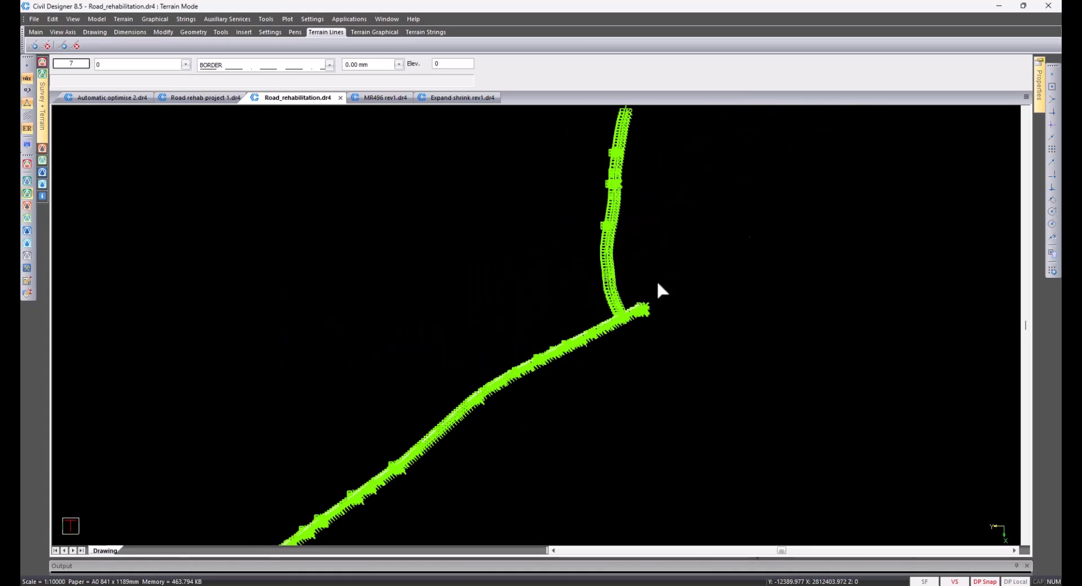
scroll(608, 336, "up", 2)
scroll(570, 239, "up", 2)
scroll(664, 169, "up", 1)
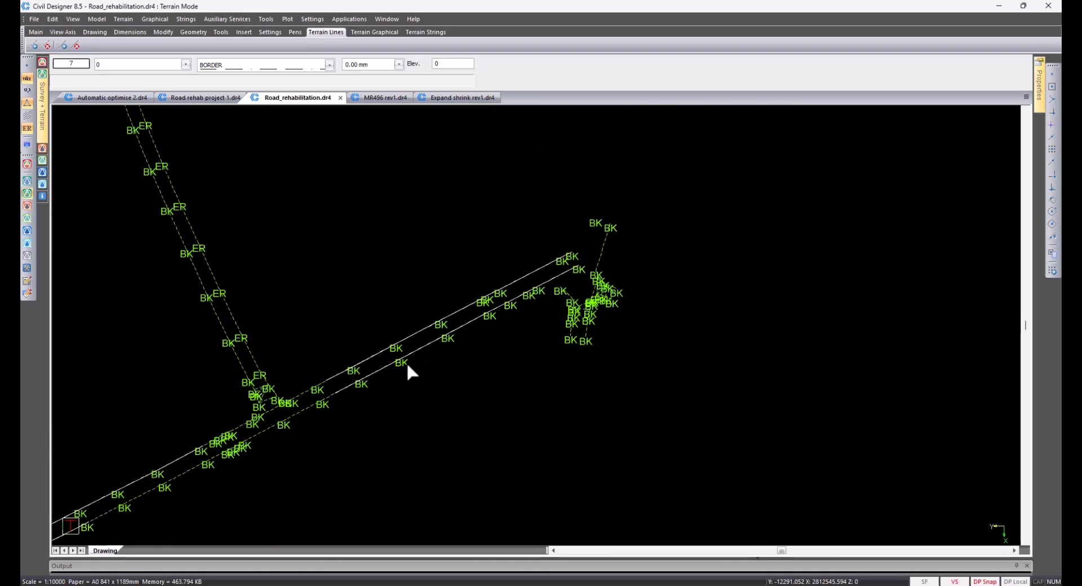
middle_click_drag(341, 404, 459, 367)
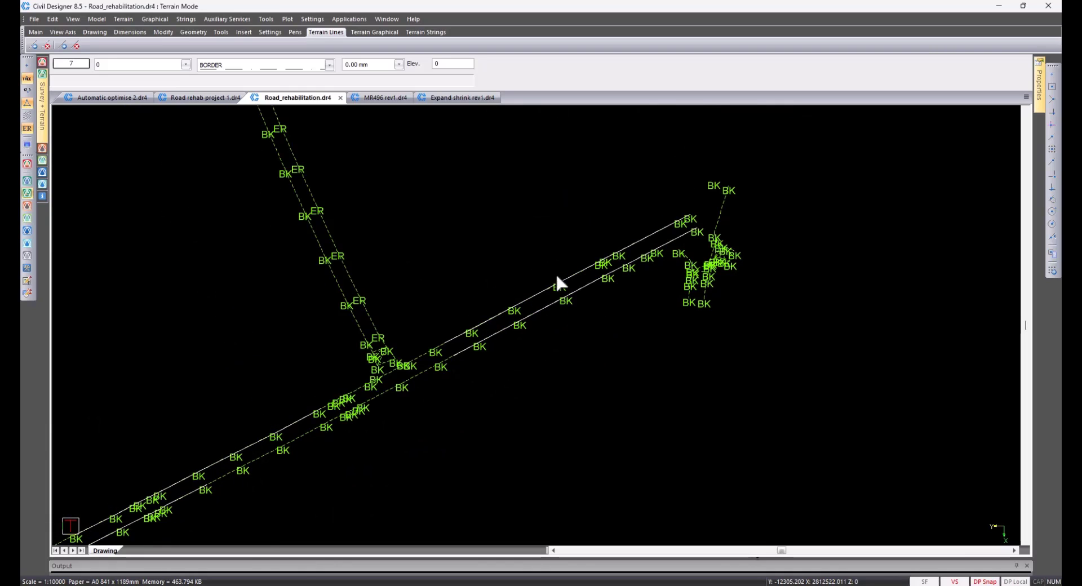
scroll(357, 368, "down", 1)
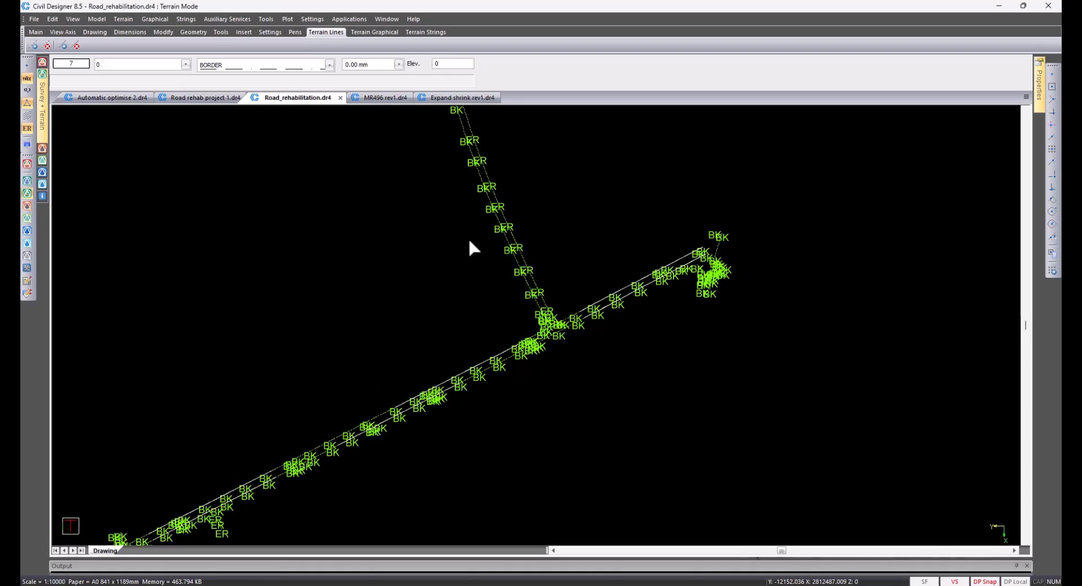
- Save the changes to the DTM and to the Left edge and Right edge strings
left_click(35, 19)
left_click(63, 99)
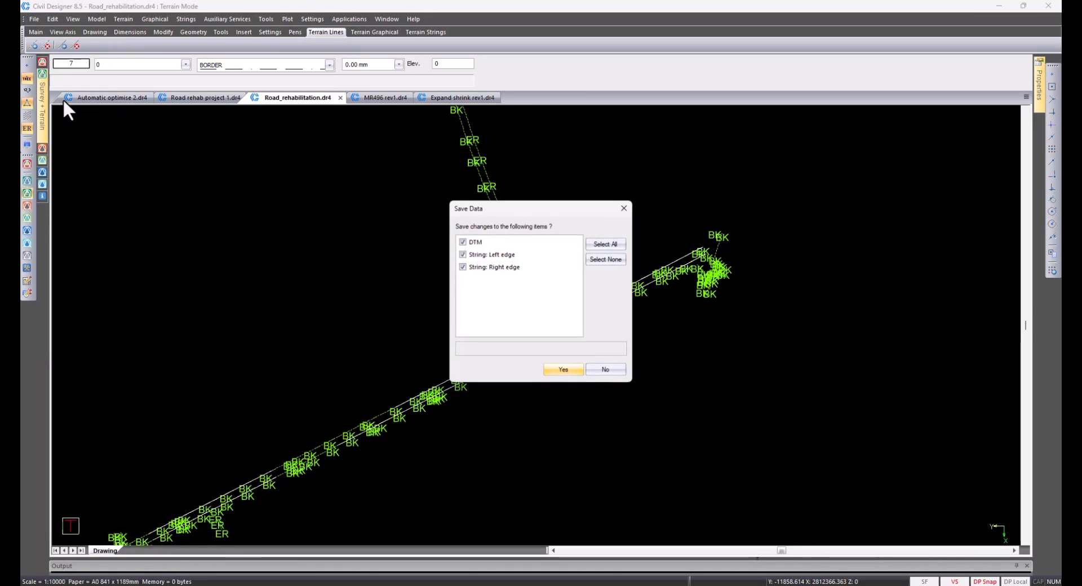
left_click(566, 370)
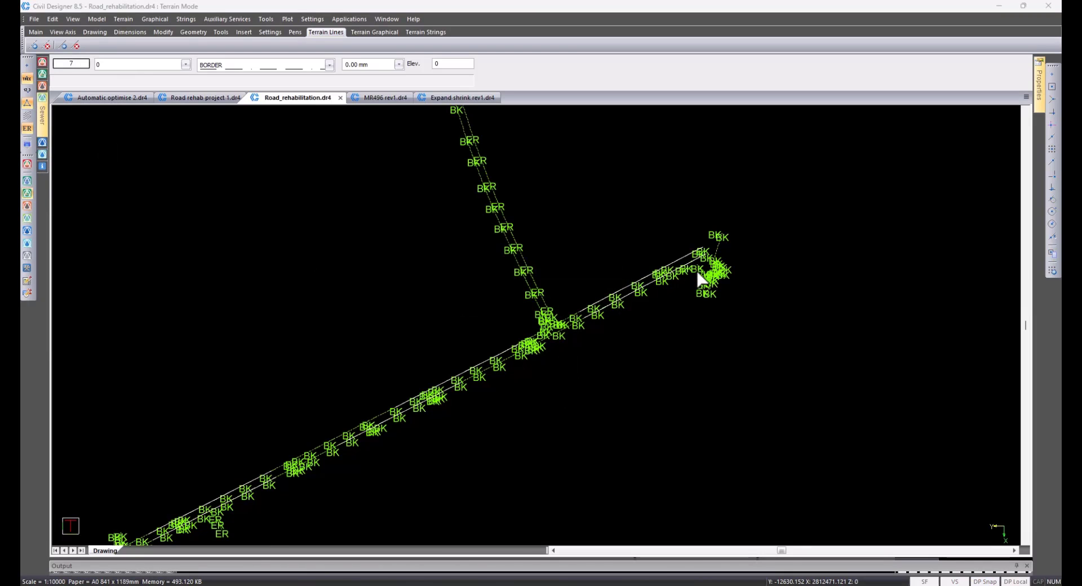
- Select both edge strings, leave Terrain mode and explode them once into polylines
left_click_drag(698, 280, 651, 257)
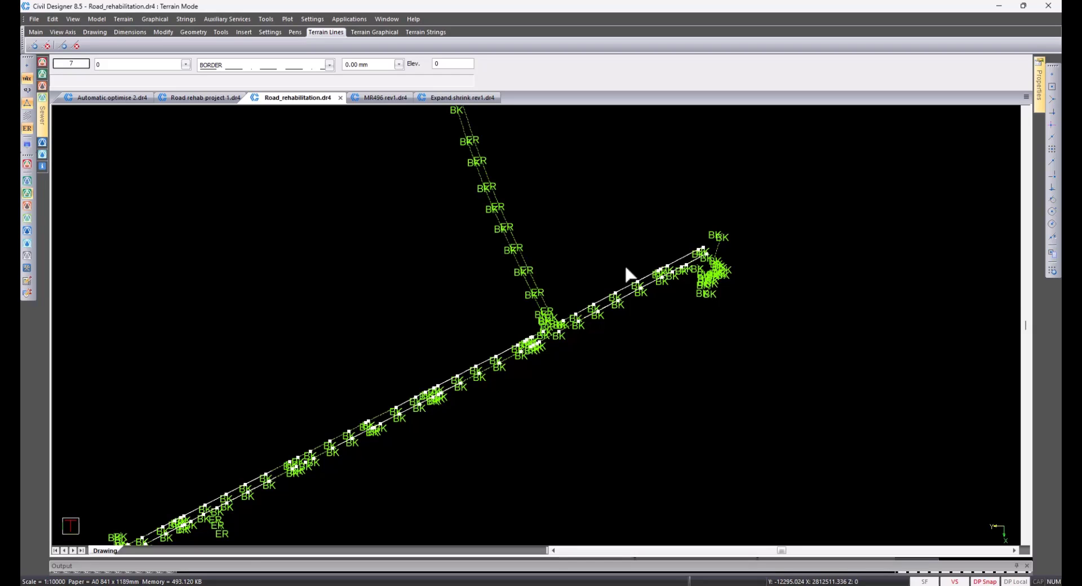
mouse_move(1040, 88)
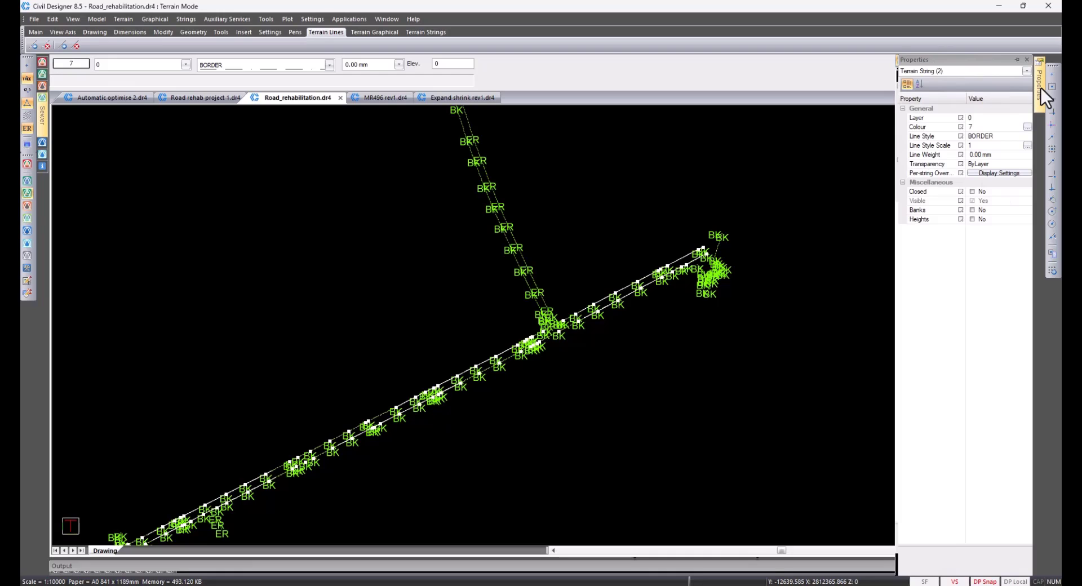
left_click(349, 19)
left_click(356, 33)
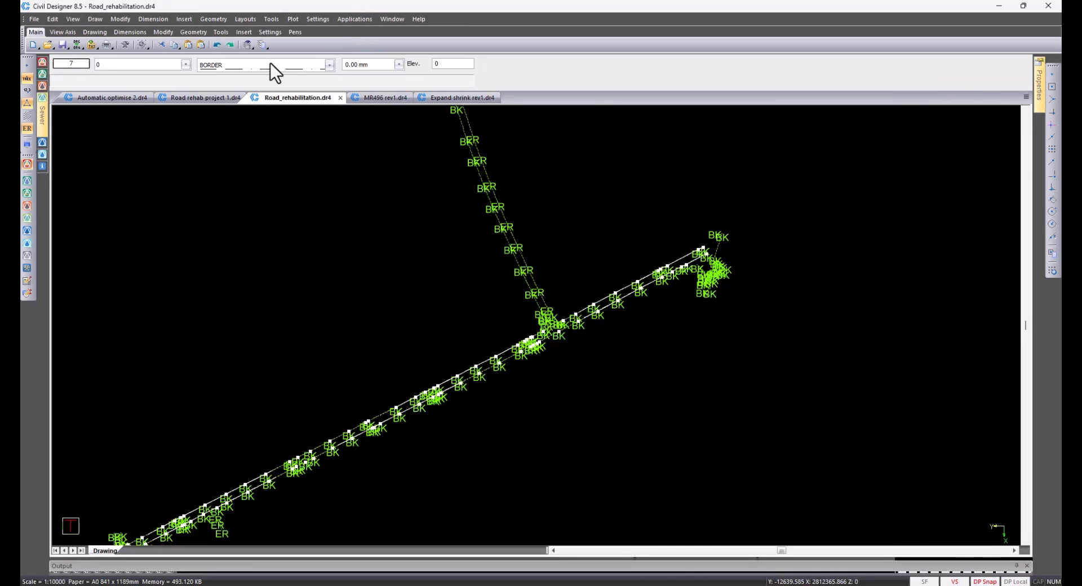
left_click(272, 19)
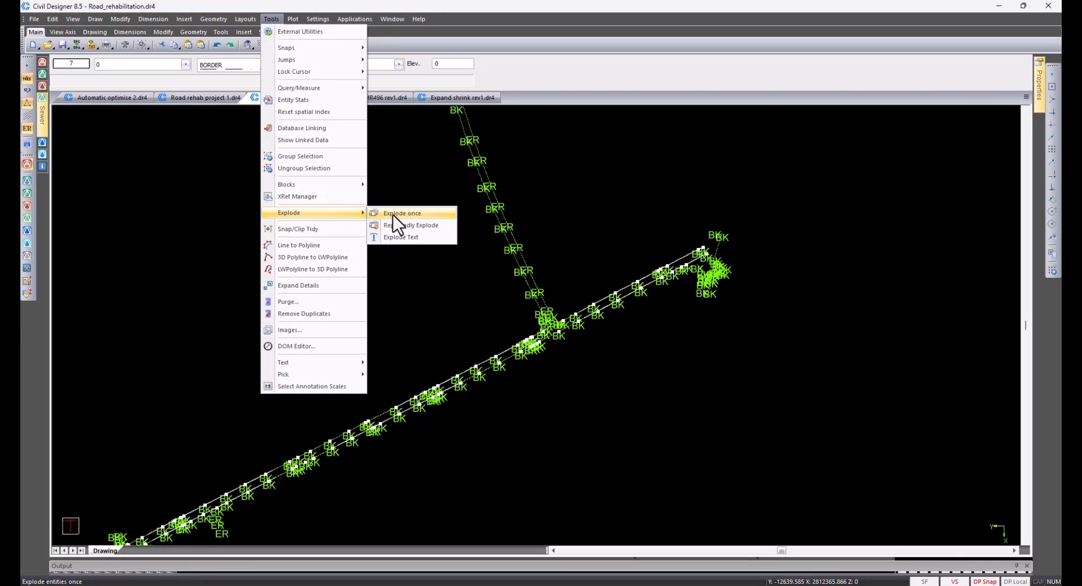
left_click(393, 214)
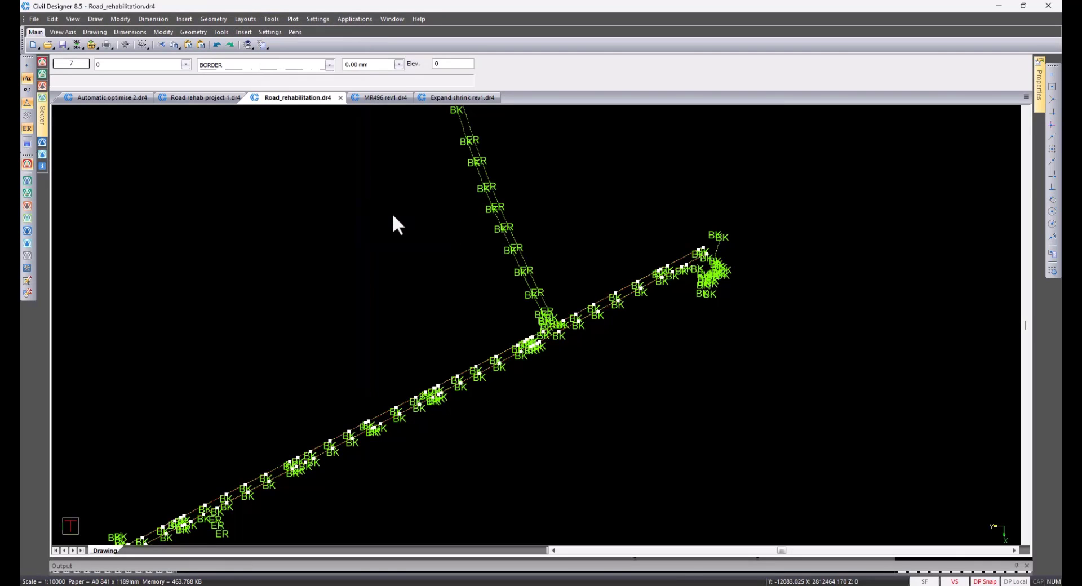
left_click(1040, 95)
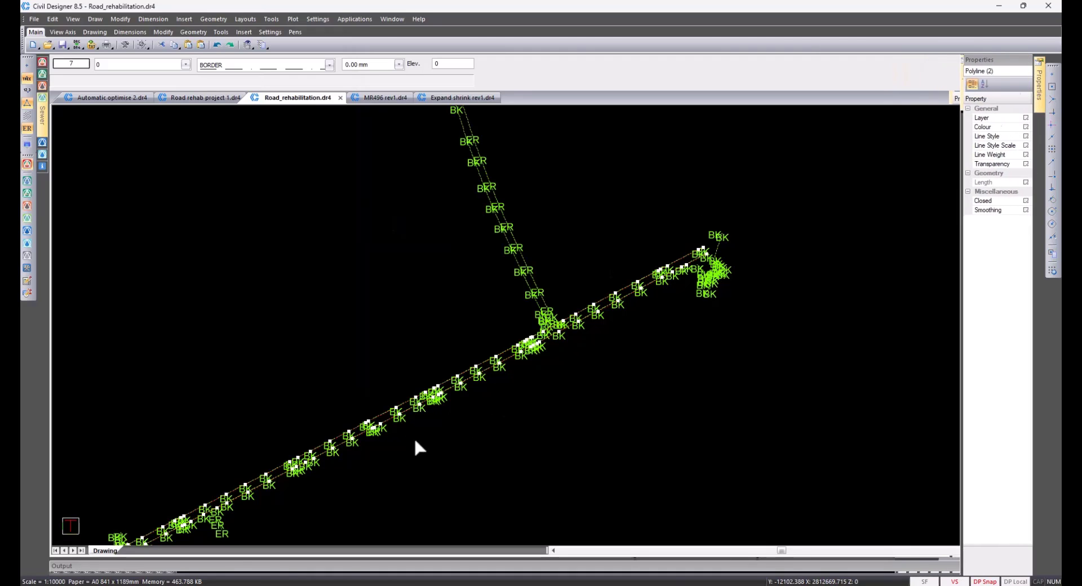
- Clear the selection of both exploded edge polylines at the road's start junction
middle_click_drag(293, 330, 396, 292)
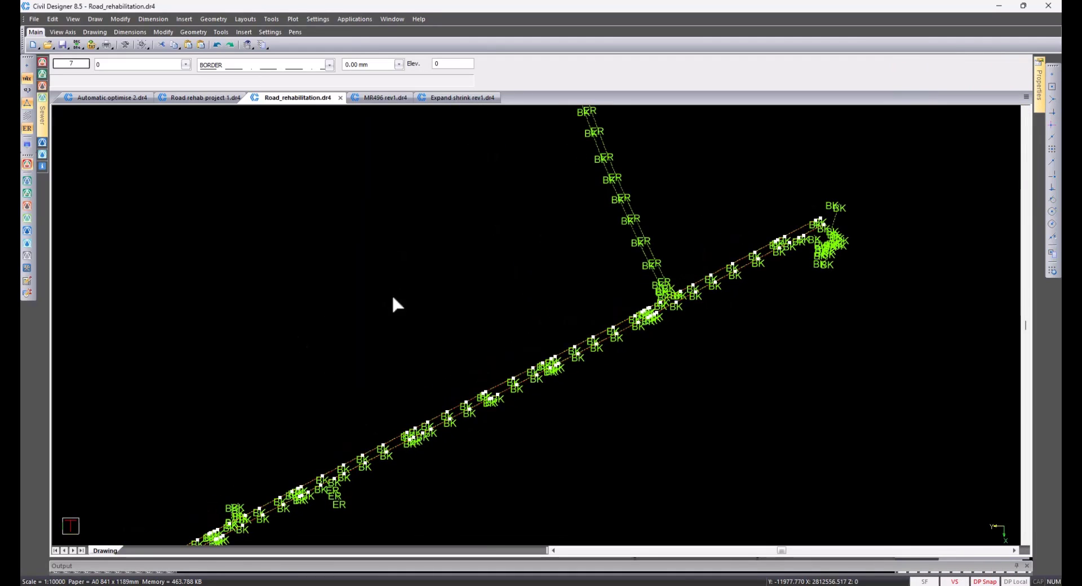
scroll(530, 369, "down", 2)
middle_click_drag(343, 488, 544, 343)
middle_click_drag(330, 444, 542, 271)
mouse_move(338, 479)
middle_mouse_down()
mouse_move(583, 283)
mouse_move(623, 292)
middle_mouse_up()
scroll(457, 453, "down", 4)
scroll(406, 445, "up", 2)
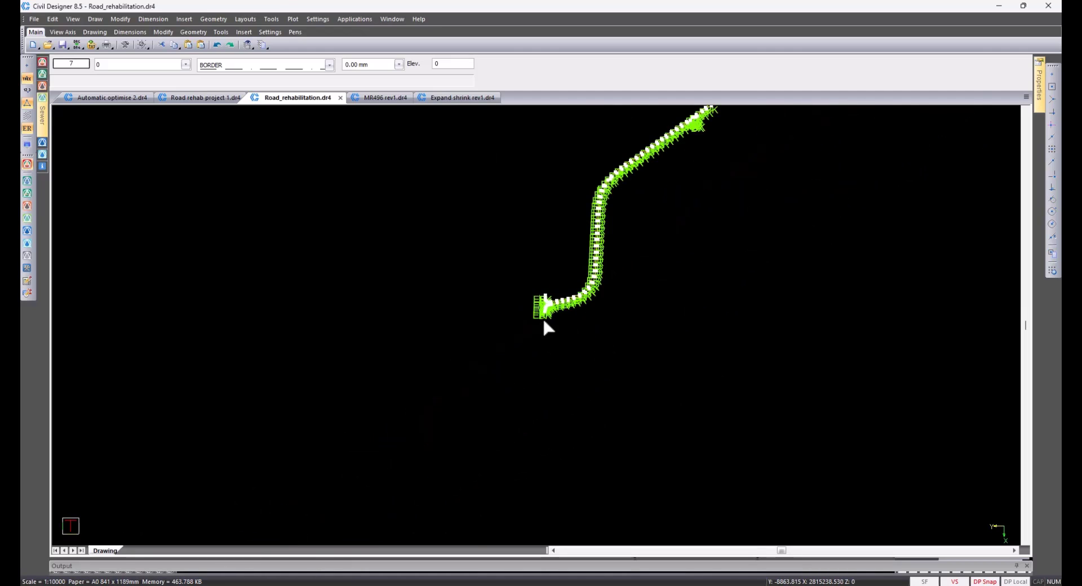
scroll(544, 322, "up", 5)
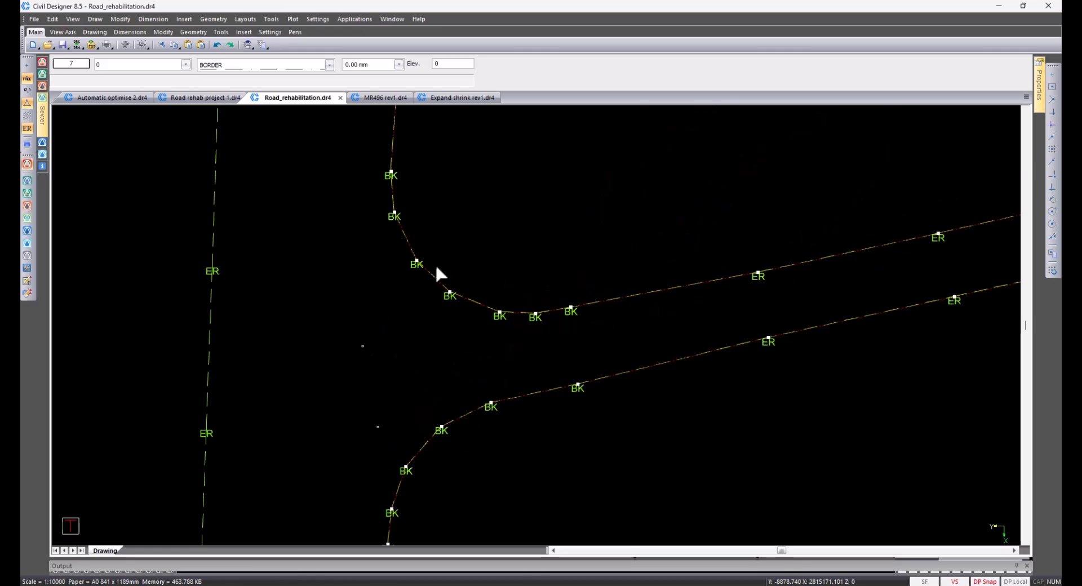
scroll(567, 331, "down", 2)
middle_click_drag(567, 331, 486, 327)
right_click(485, 319)
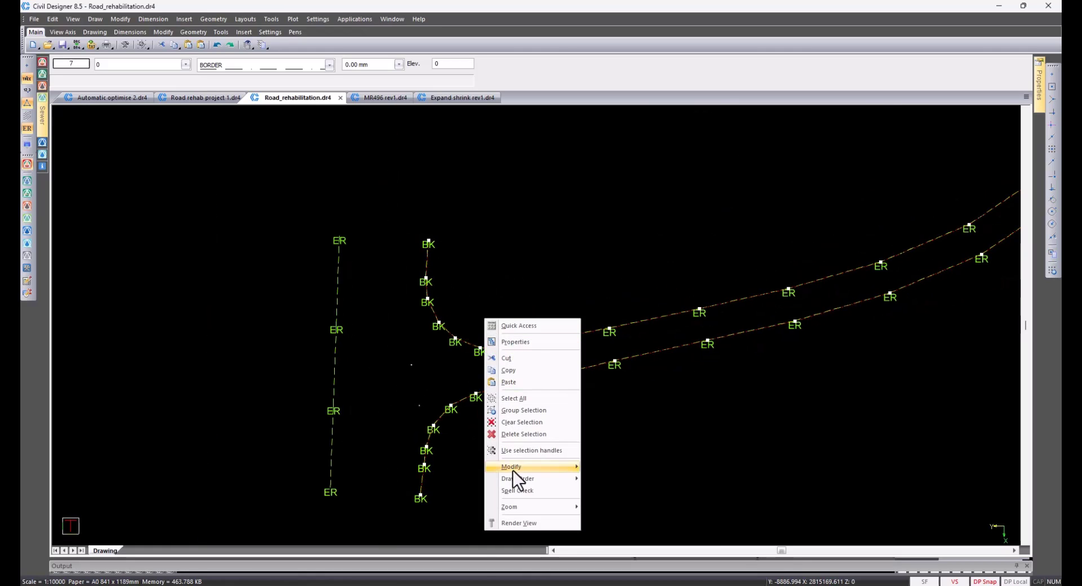
left_click(522, 410)
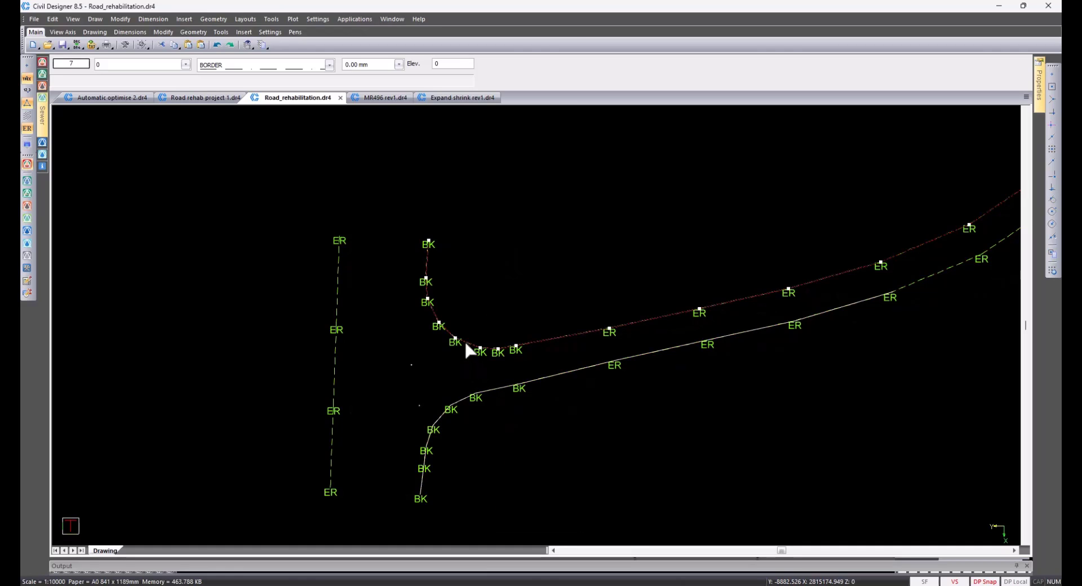
- Remove the five vertices around the junction curve from the upper edge polyline, keeping its end vertex
right_click(483, 298)
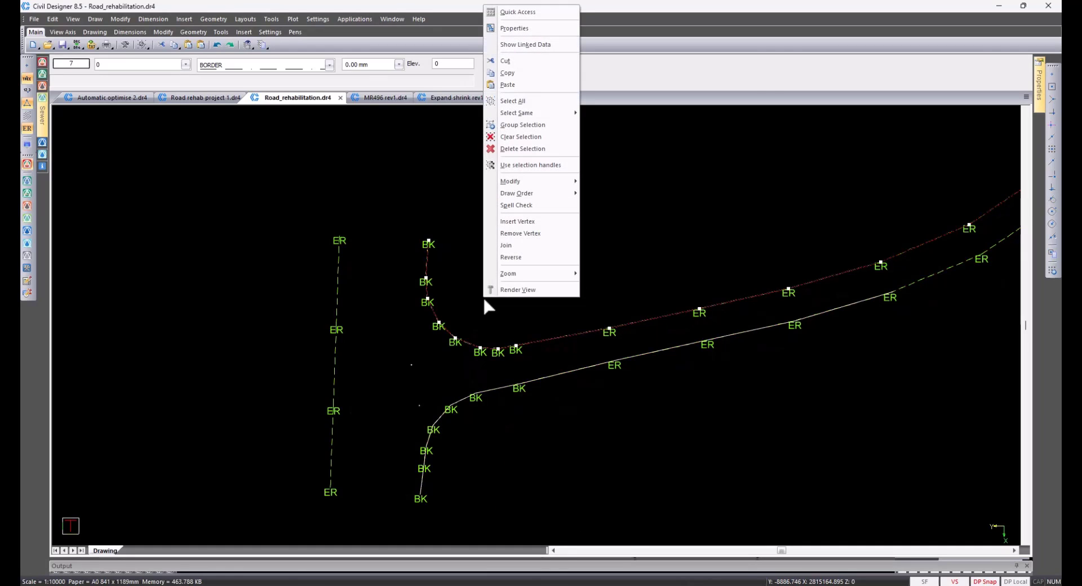
left_click(522, 234)
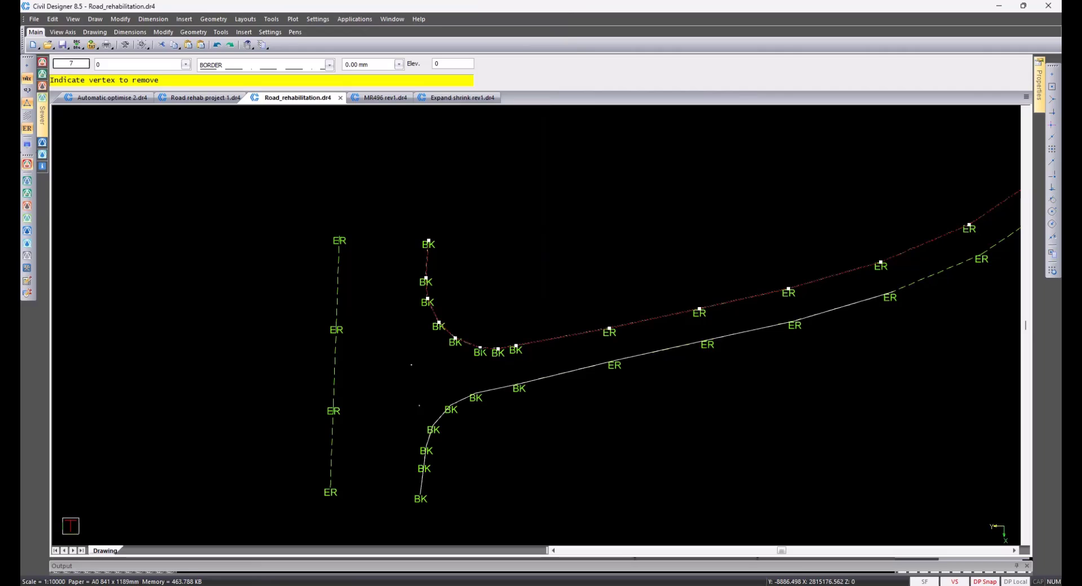
left_click(455, 338)
left_click(439, 323)
left_click(430, 299)
left_click(428, 280)
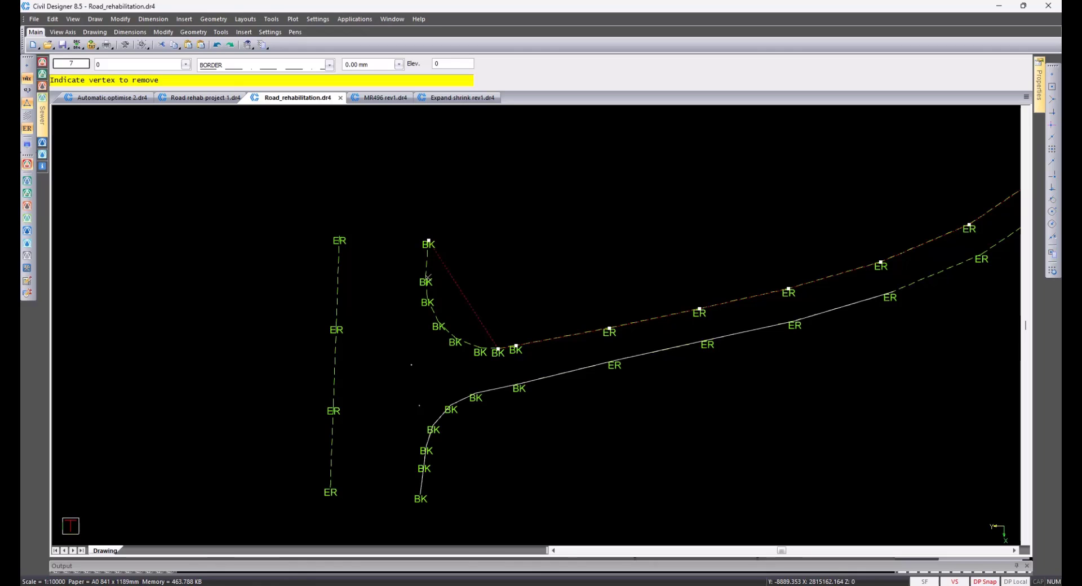
right_click(496, 287)
left_click(520, 308)
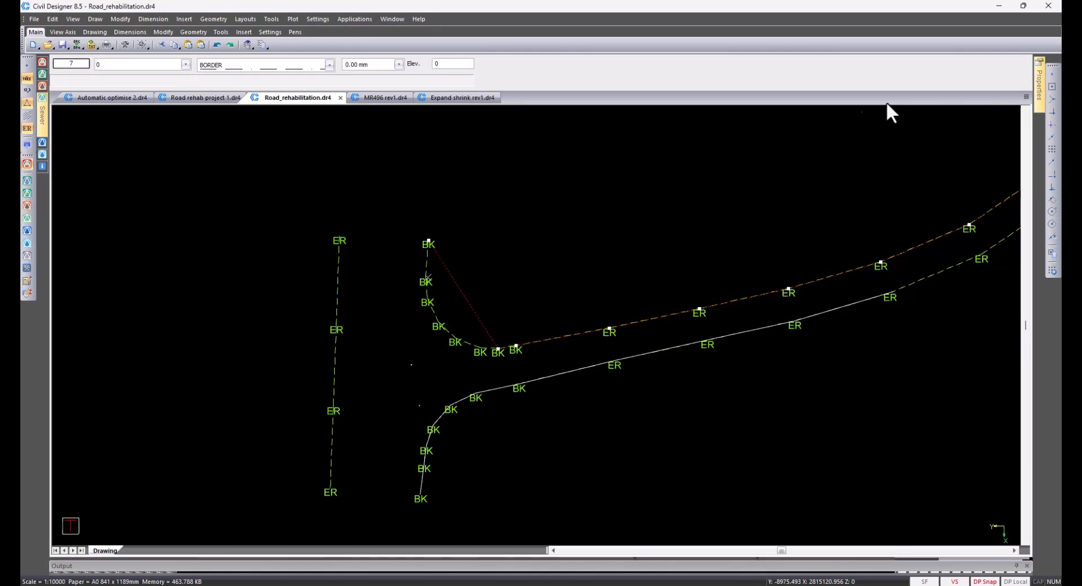
- Move the upper edge polyline's end vertex onto the upper of the two points in the junction mouth
left_click(429, 242)
left_click(549, 378)
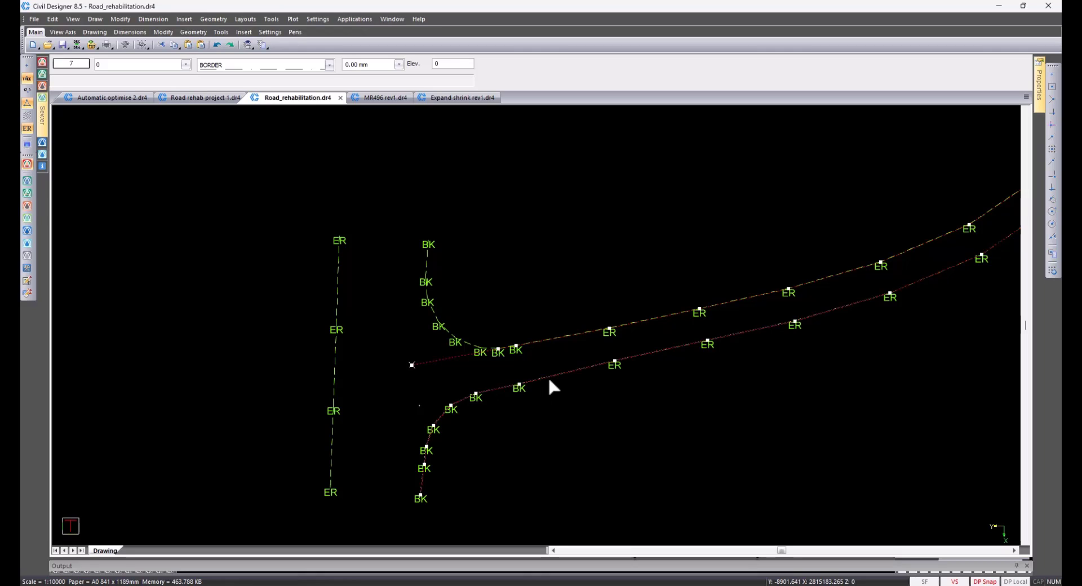
key("Escape")
- Remove the four vertices around the junction curve from the lower edge polyline, keeping its end vertex
left_click(549, 379)
right_click(550, 379)
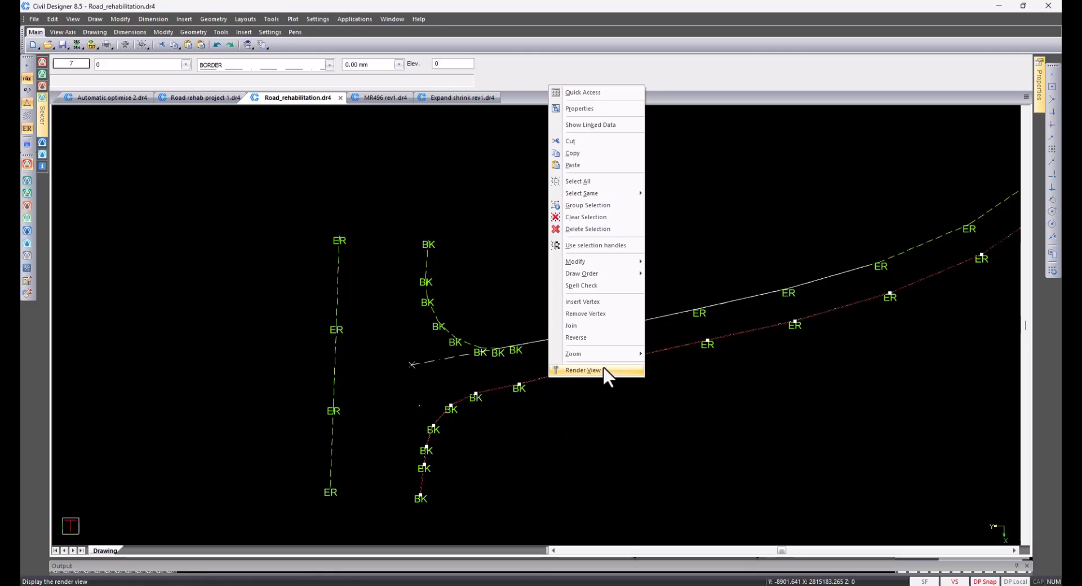
left_click(586, 314)
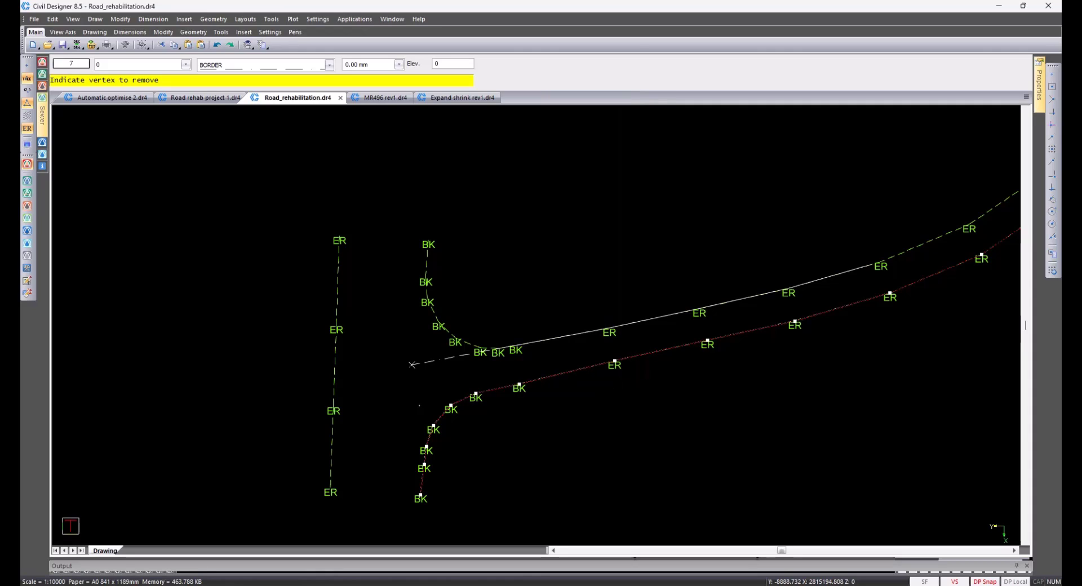
left_click(451, 406)
left_click(433, 426)
left_click(427, 449)
left_click(424, 466)
- Move the lower edge polyline's end vertex onto the lower of the two points in the junction mouth
left_click(420, 496)
left_click(419, 405)
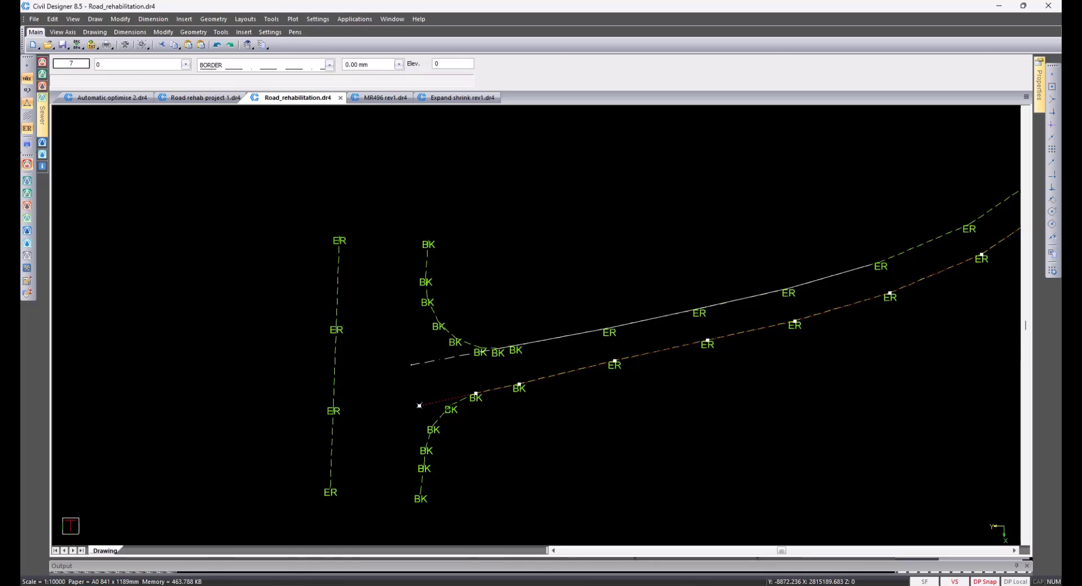
key("Escape")
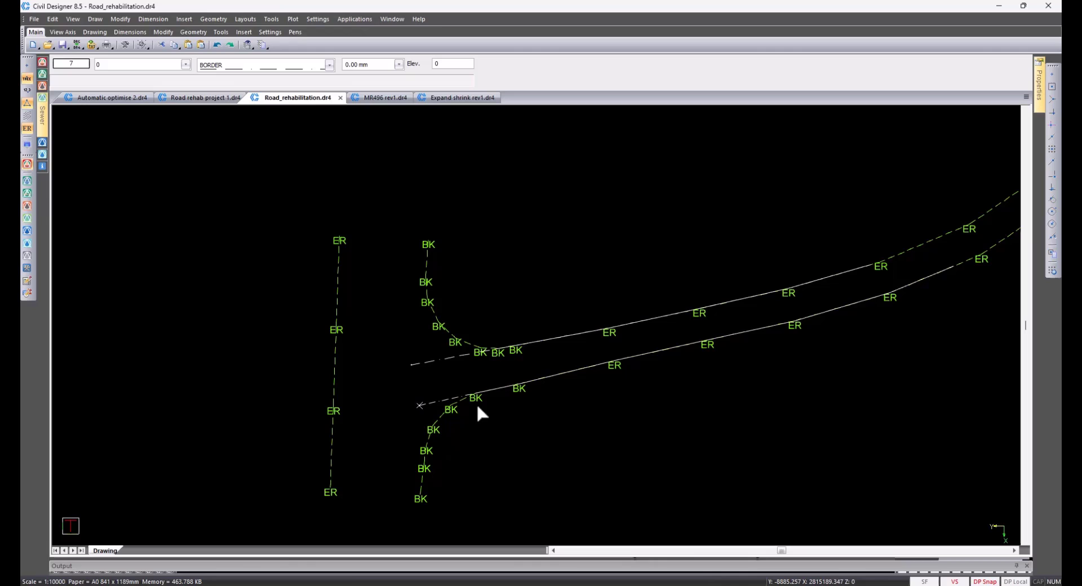
left_click(558, 373)
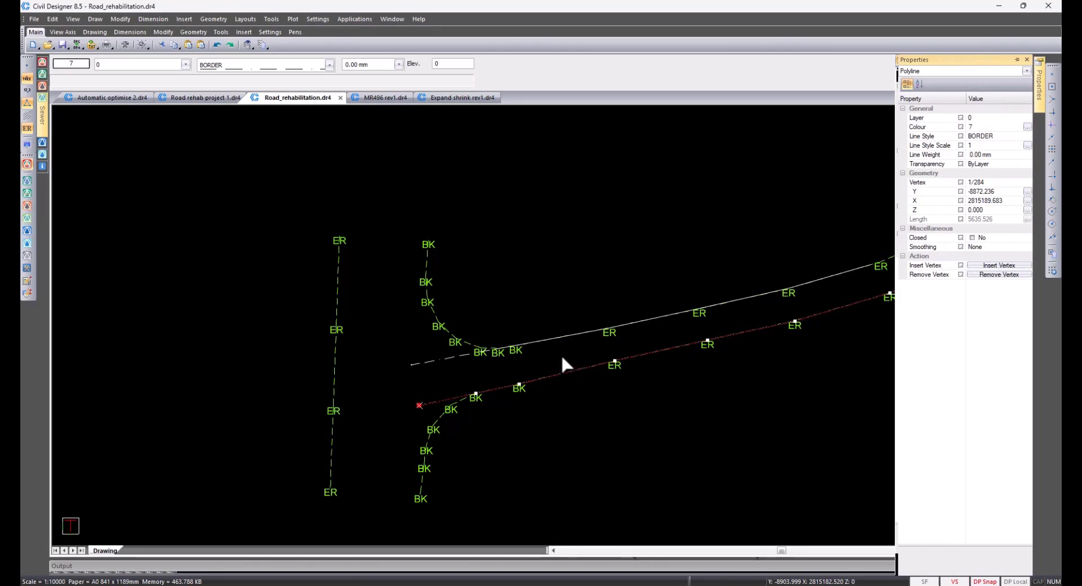
key("Escape")
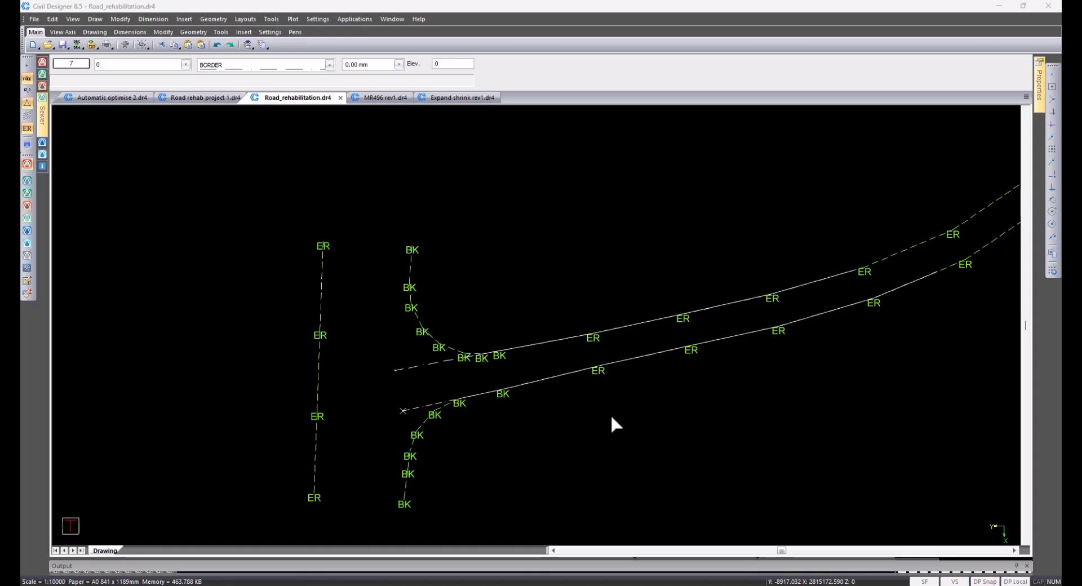
- Switch to Roads mode and add a new road named "Road rehab", making it the current road
left_click(353, 18)
left_click(359, 55)
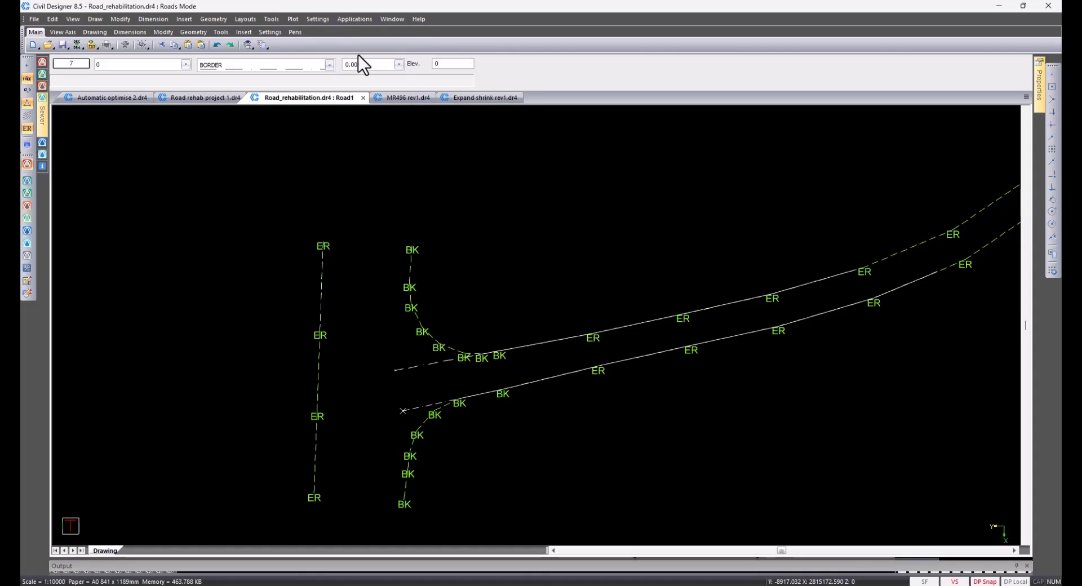
left_click(38, 23)
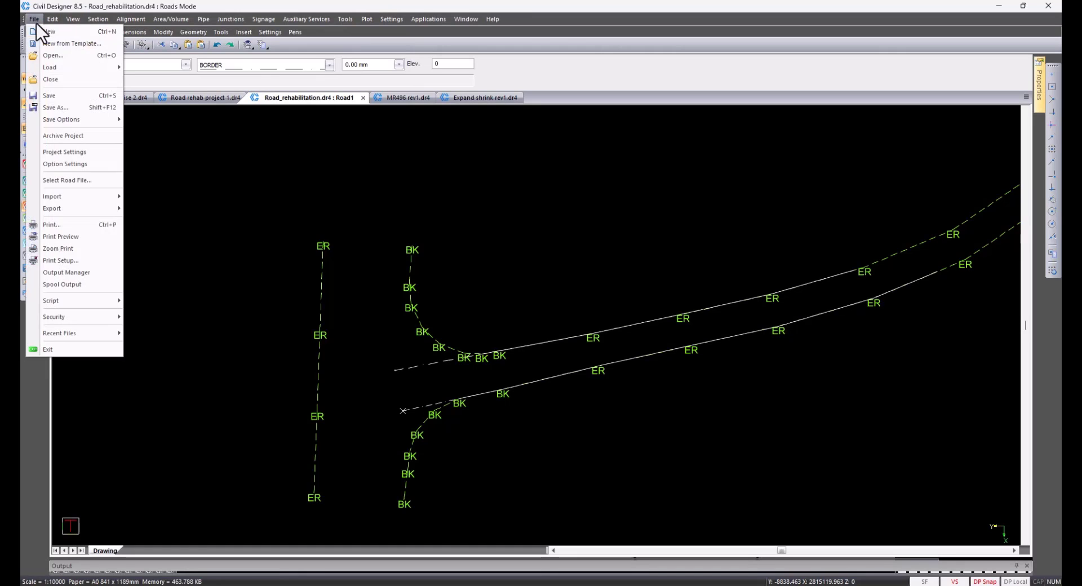
left_click(90, 181)
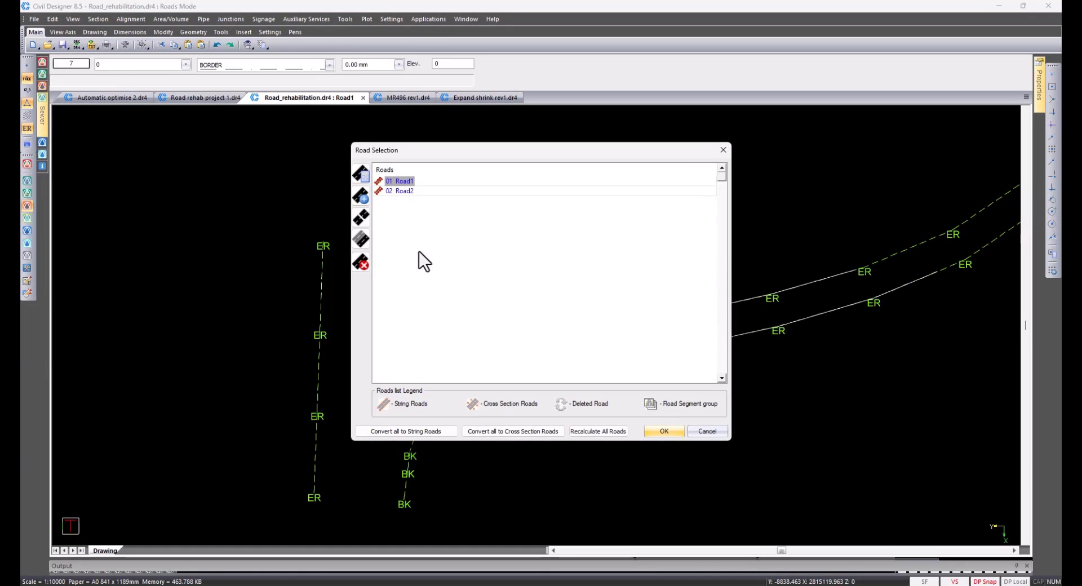
left_click(361, 195)
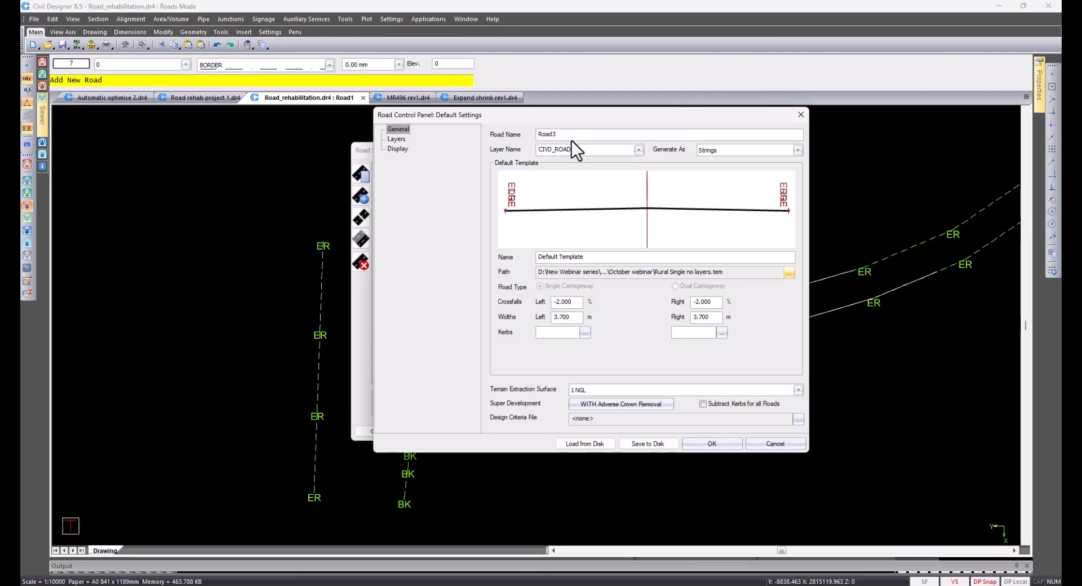
type("Road rehab")
left_click(713, 445)
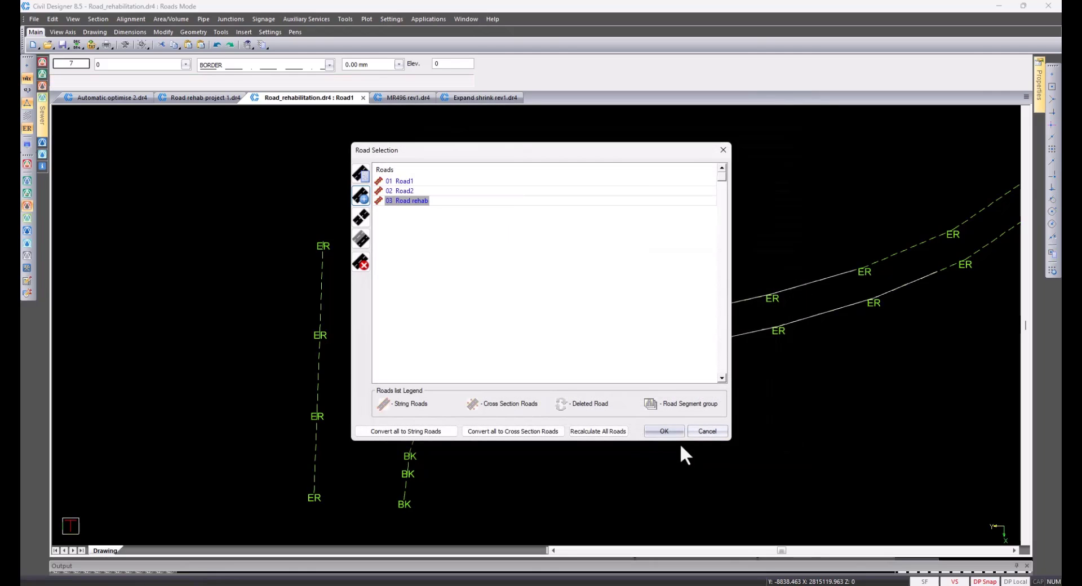
left_click(665, 432)
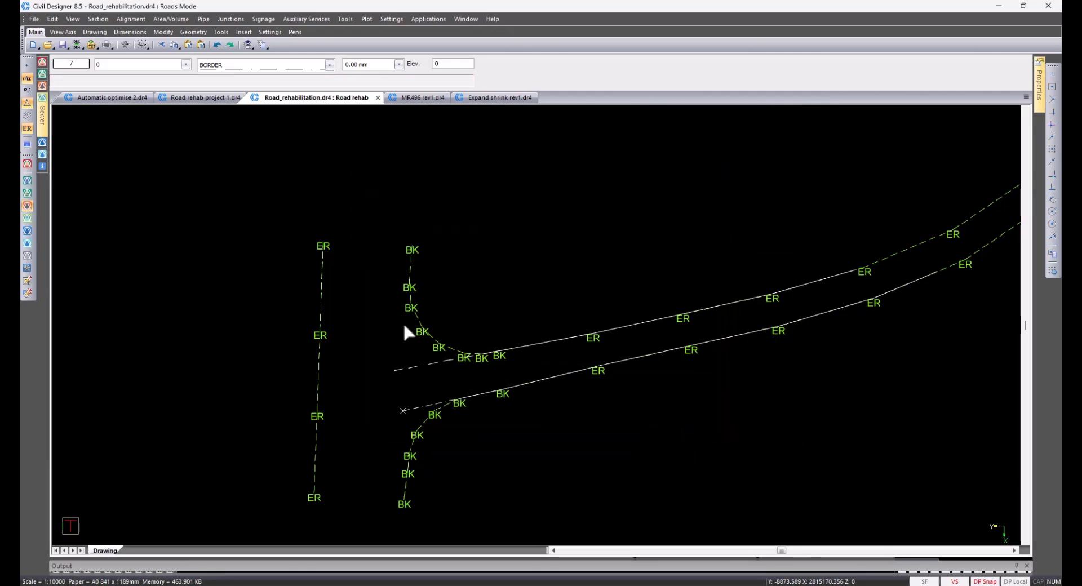
- Read "rehab horizontal alignment.csv" into the Road rehab horizontal alignment table and save the modified alignment
left_click(132, 20)
mouse_move(145, 34)
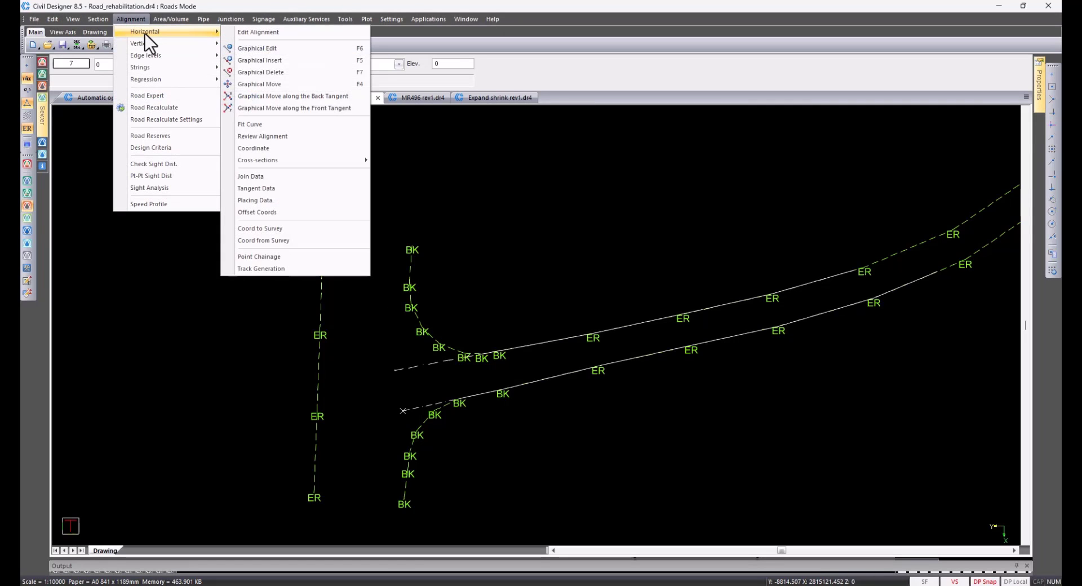
left_click(256, 33)
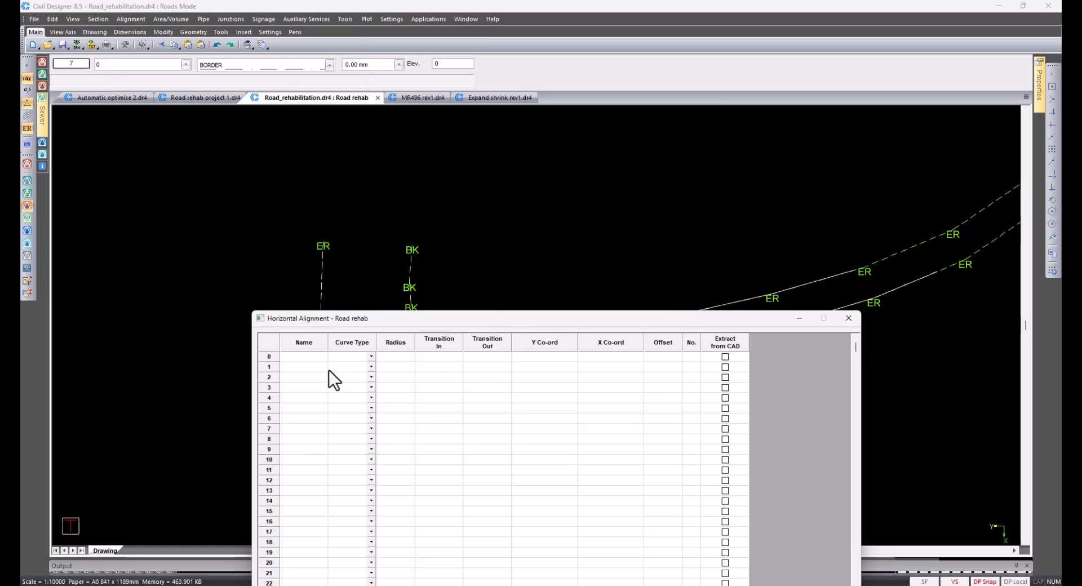
right_click(313, 358)
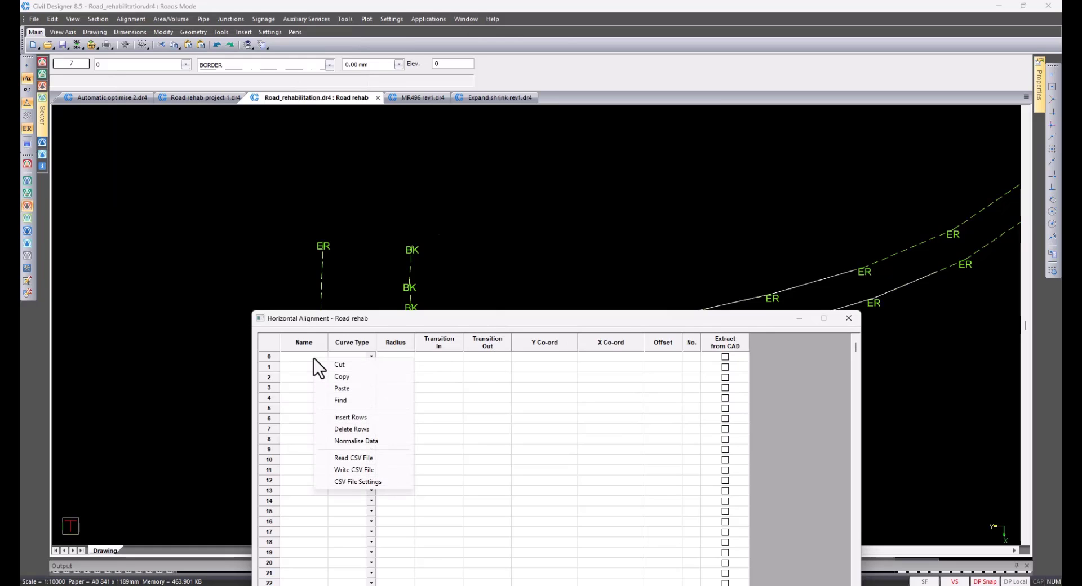
left_click(367, 459)
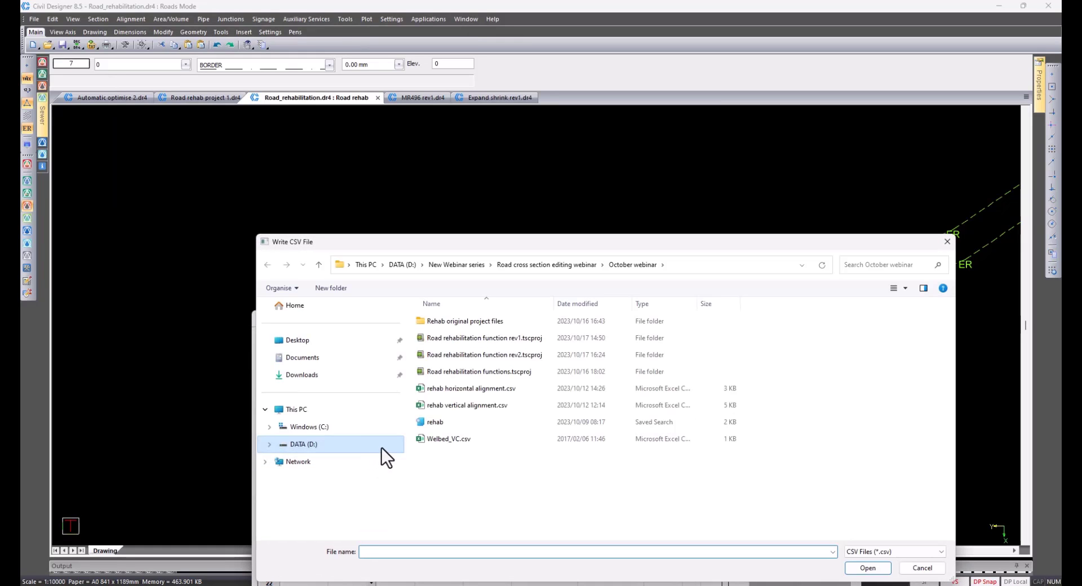
left_click(465, 390)
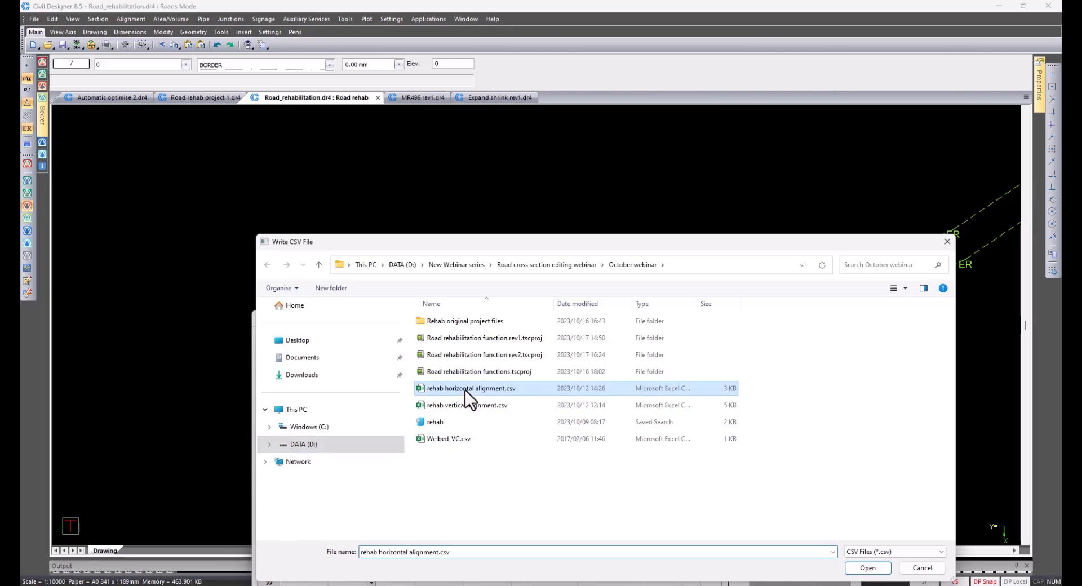
left_click(868, 568)
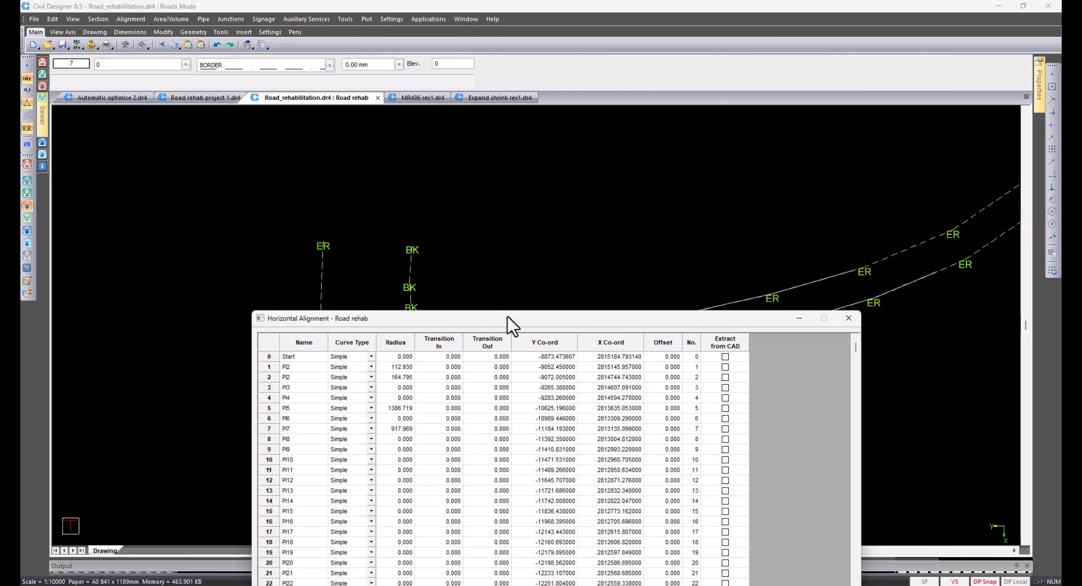
left_click_drag(509, 319, 519, 192)
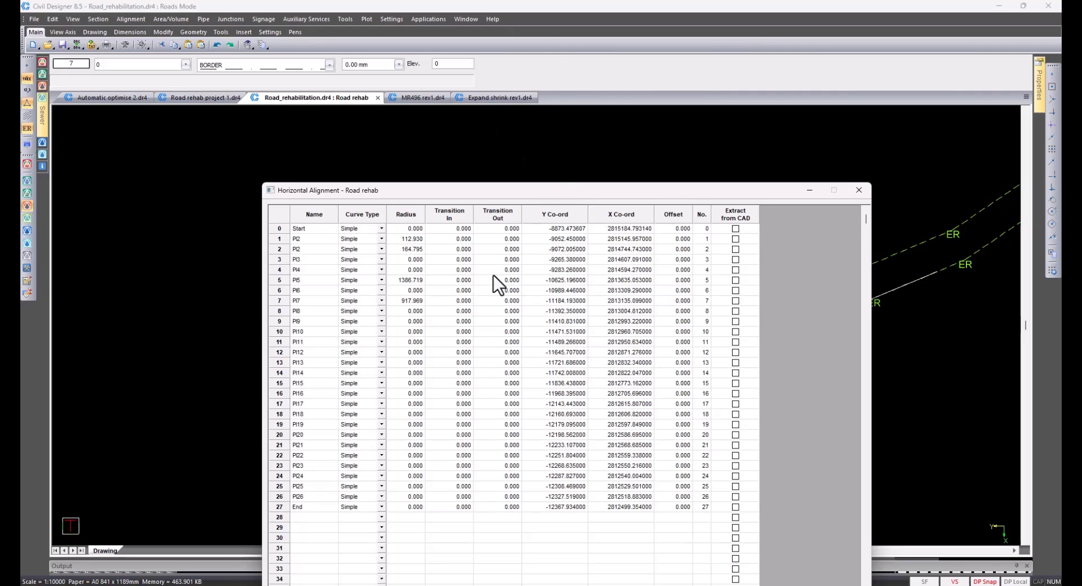
left_click(858, 191)
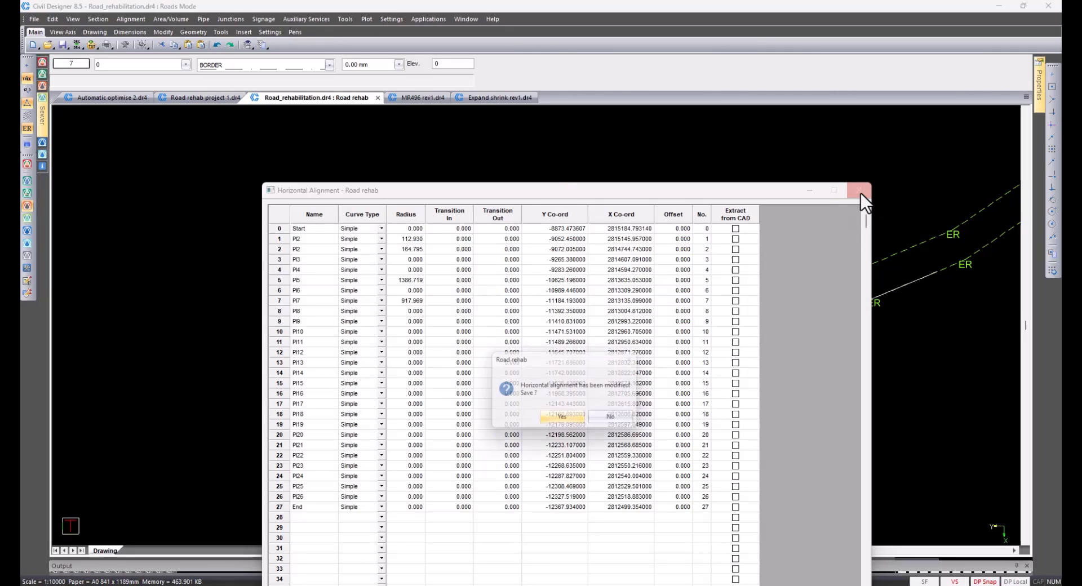
left_click(558, 420)
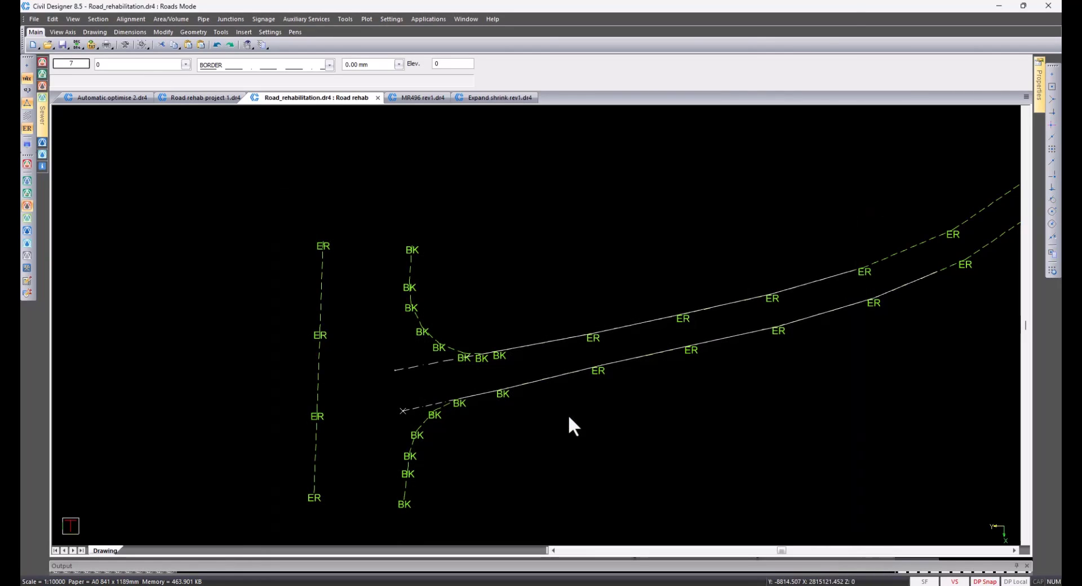
left_click(129, 19)
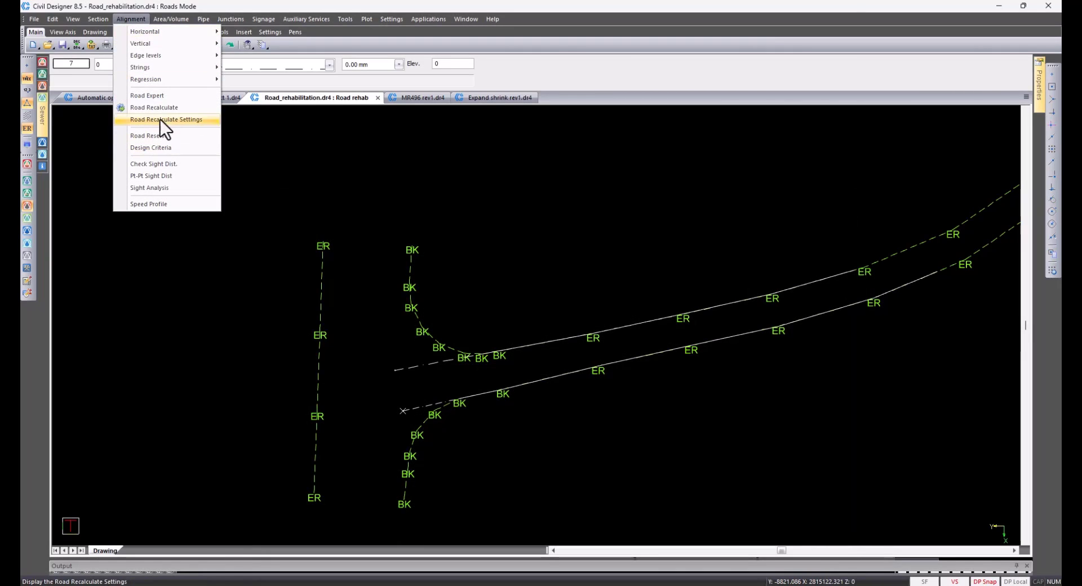
left_click(161, 97)
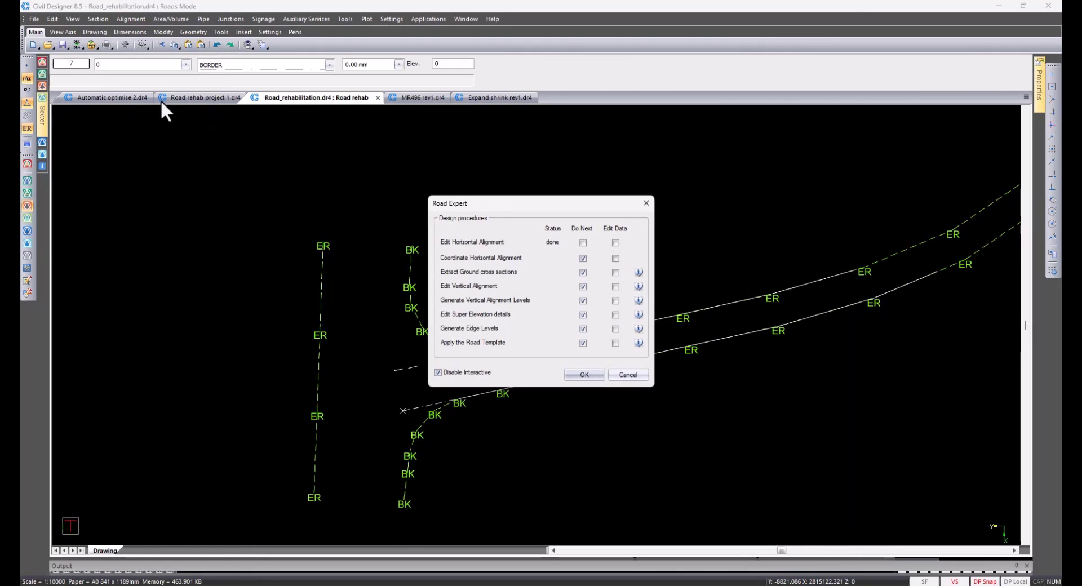
left_click(620, 373)
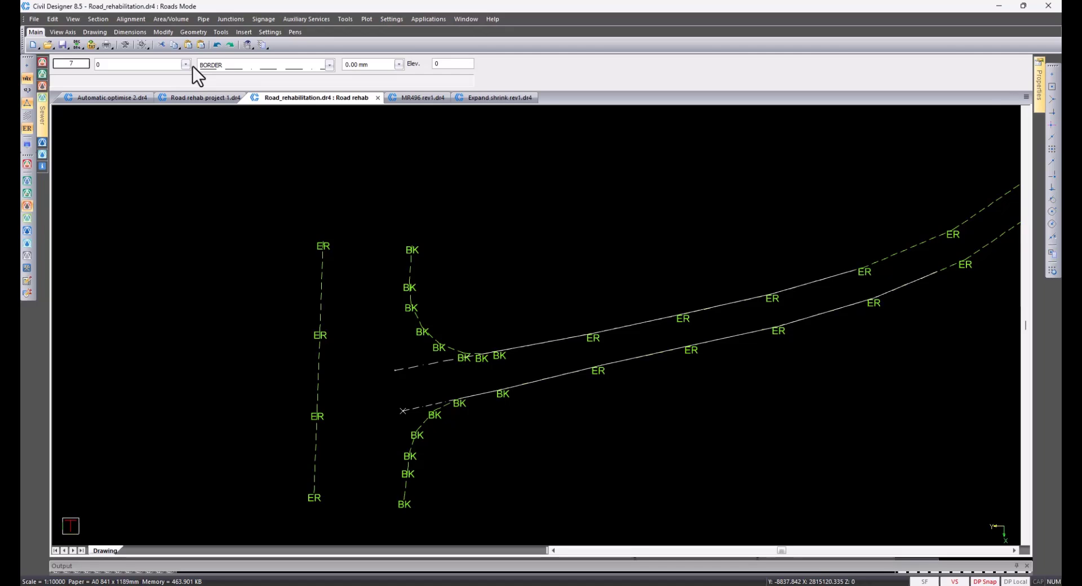
- Coordinate the horizontal alignment with chainage intervals of 10 on straights and 5 on curves, overwriting the current road layers
left_click(134, 18)
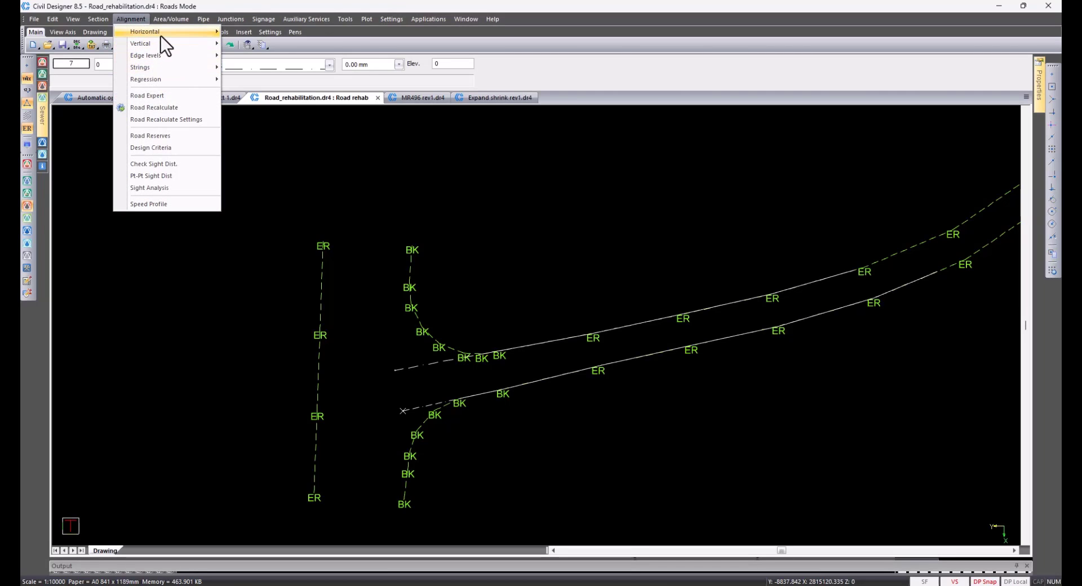
mouse_move(168, 35)
left_click(275, 146)
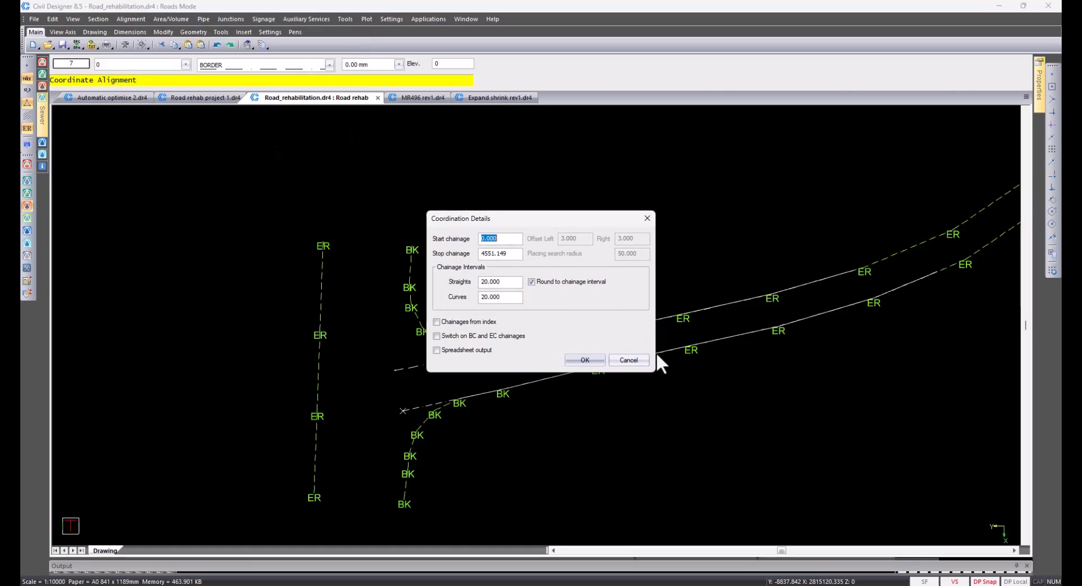
left_click_drag(515, 300, 430, 302)
type("5")
left_click_drag(516, 282, 400, 303)
type("10")
left_click(583, 360)
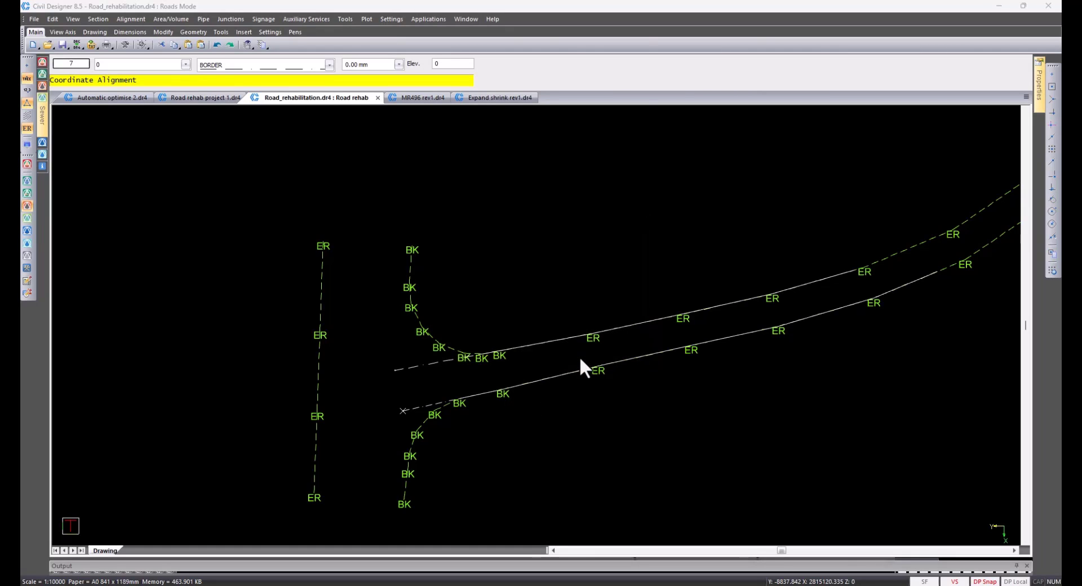
left_click(623, 349)
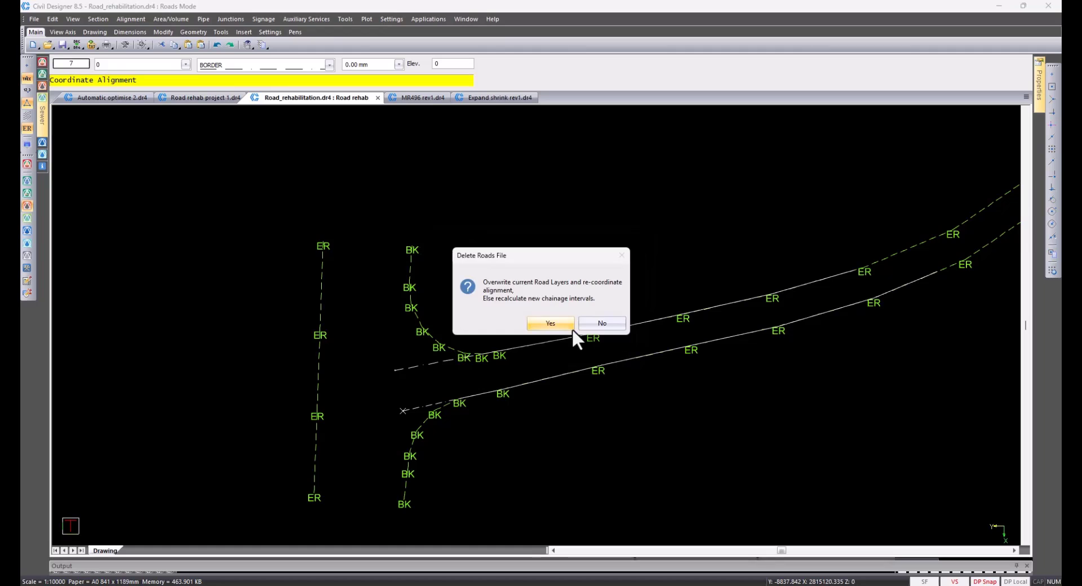
left_click(568, 328)
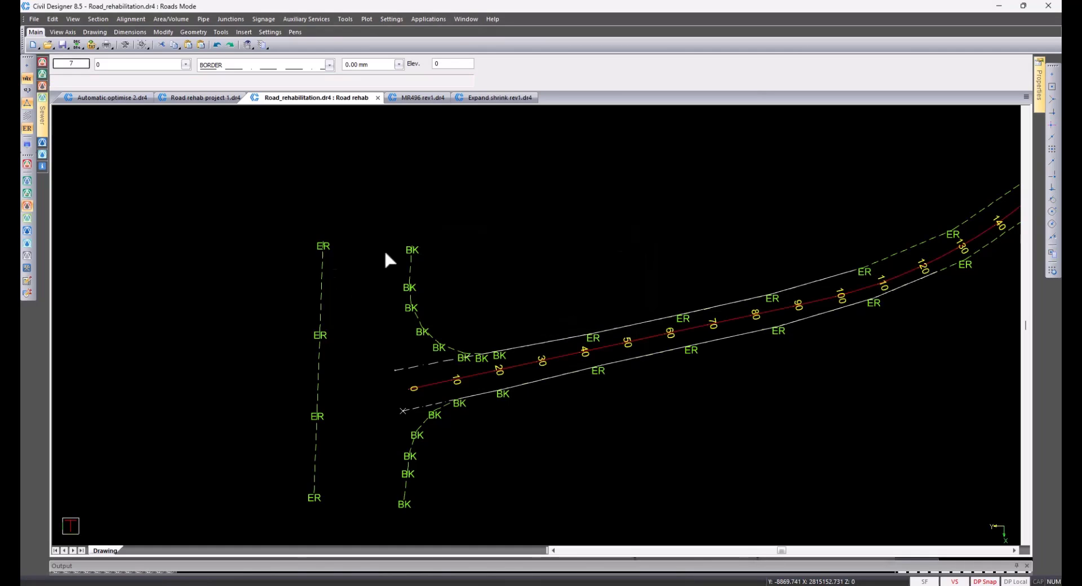
- Extract ground cross-sections along the Road rehab alignment from the NGL terrain surface and store them to Layer 1
left_click(138, 18)
mouse_move(145, 29)
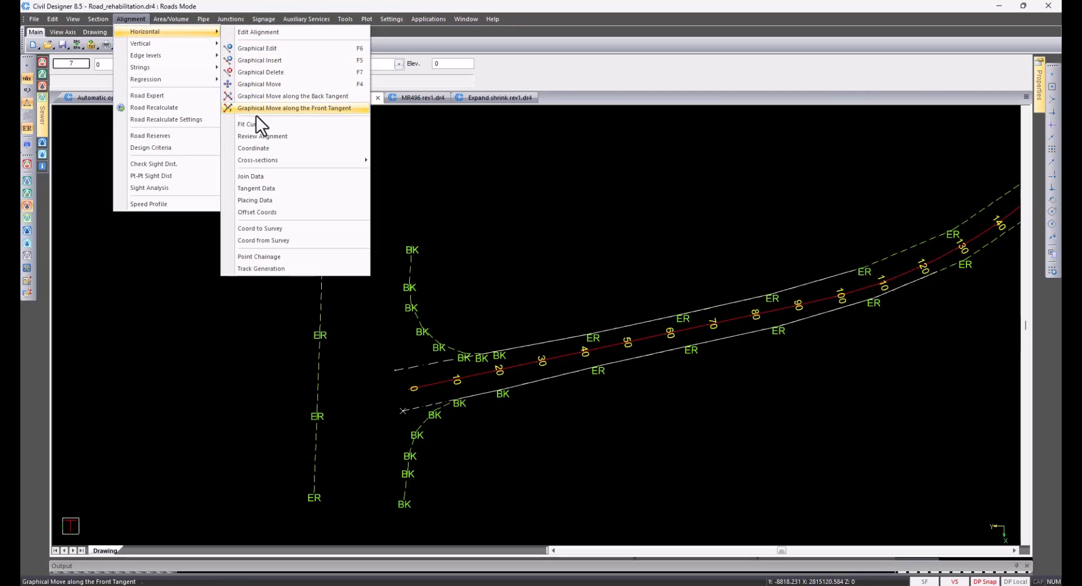
mouse_move(266, 161)
left_click(398, 161)
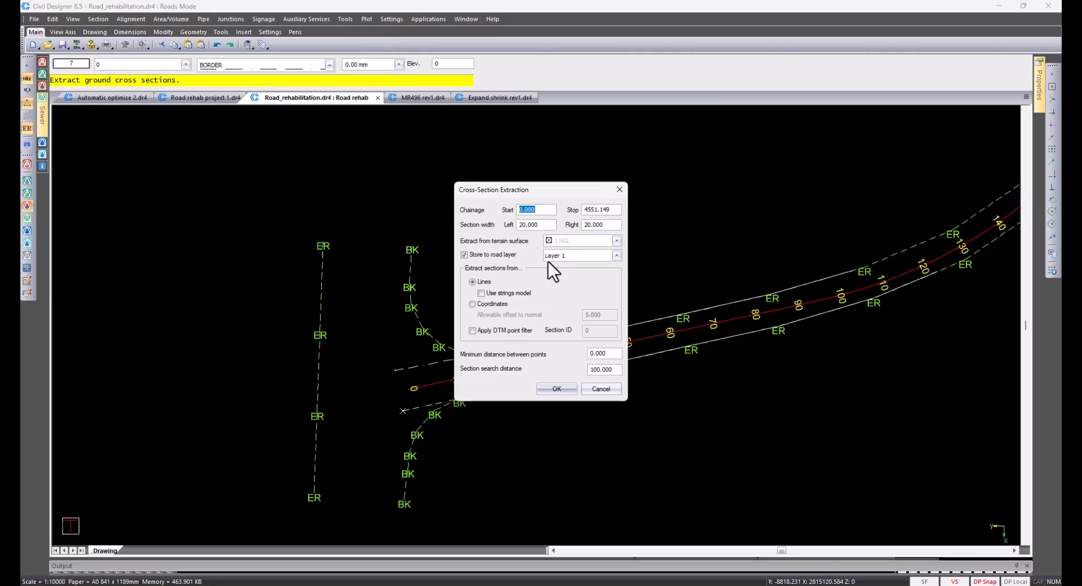
left_click(617, 241)
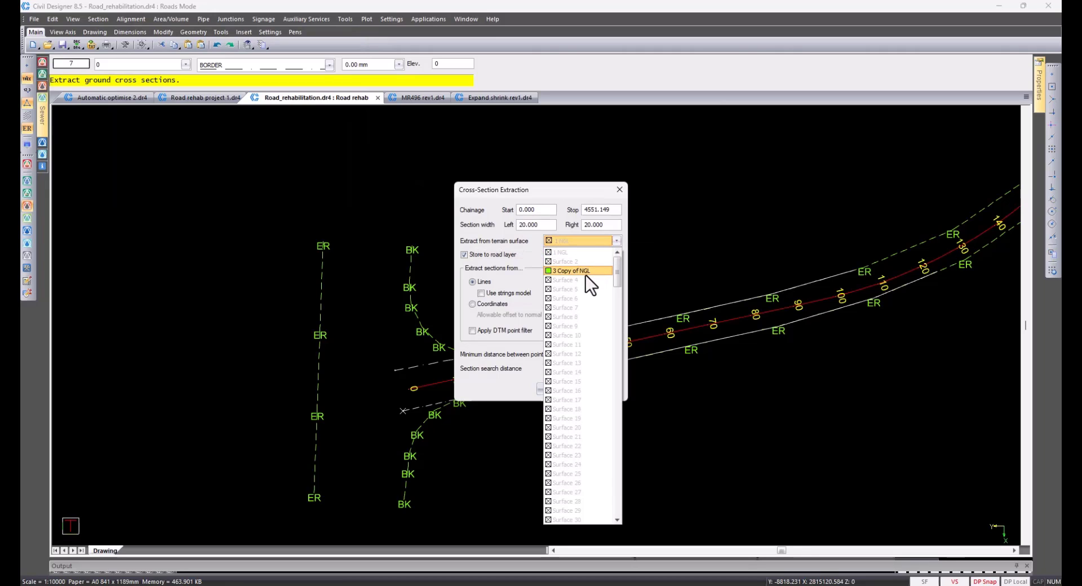
left_click(583, 252)
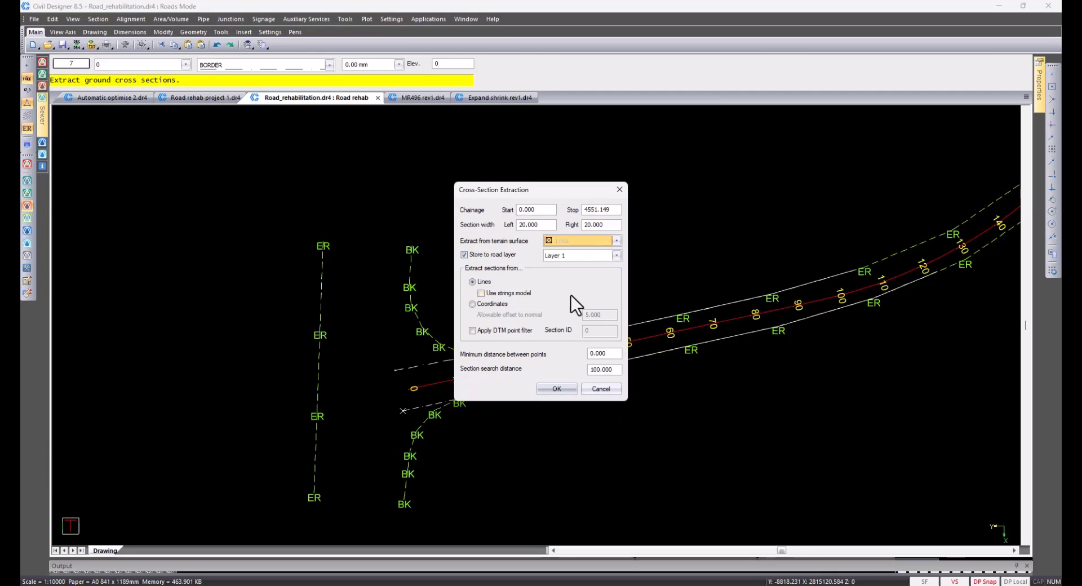
left_click(557, 389)
left_click(539, 319)
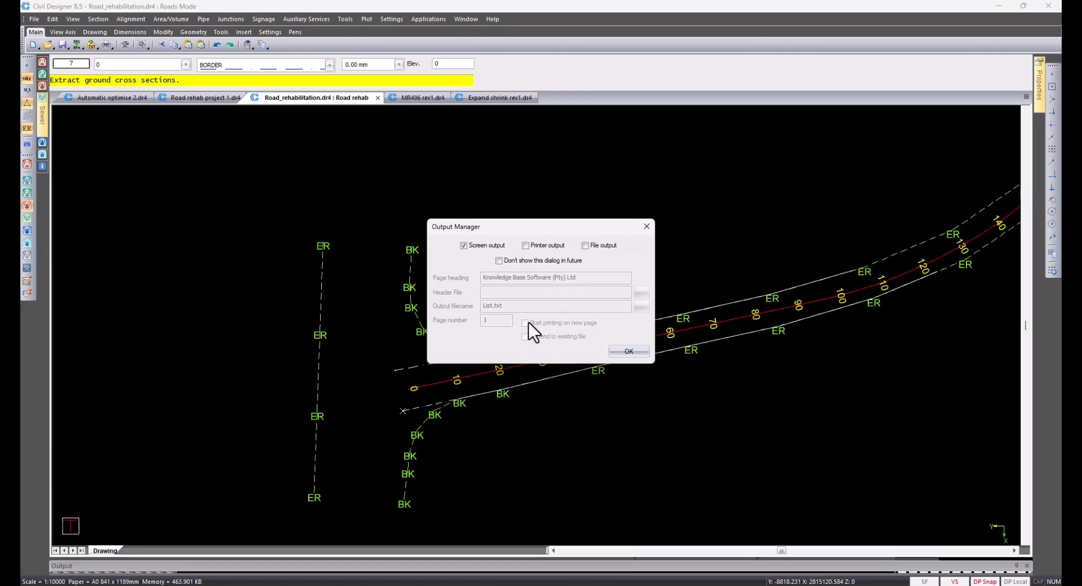
left_click(620, 353)
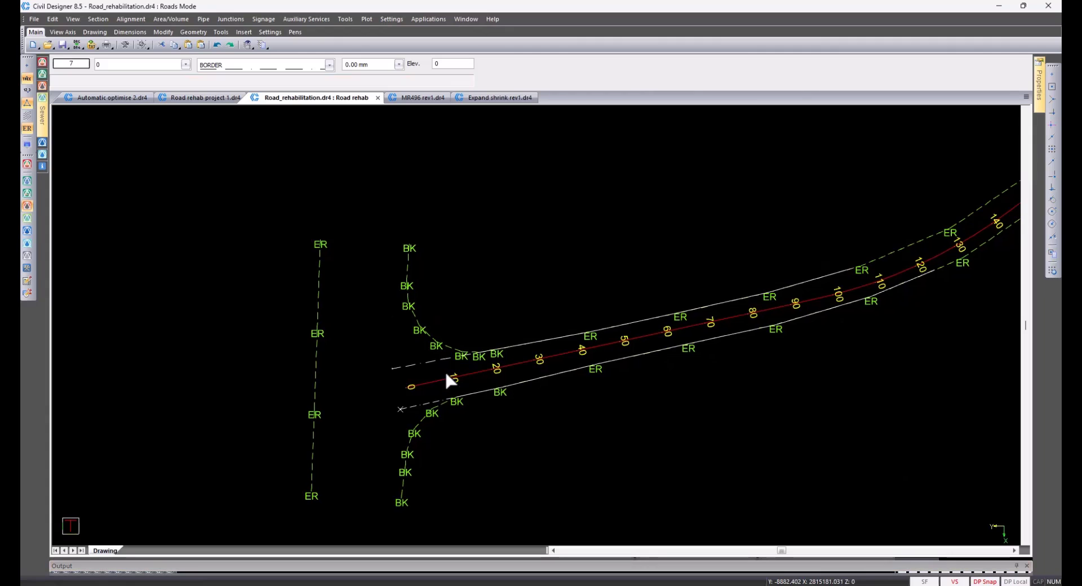
- Change the line style of both road edge polylines beside the alignment to Continuous
left_click(421, 364)
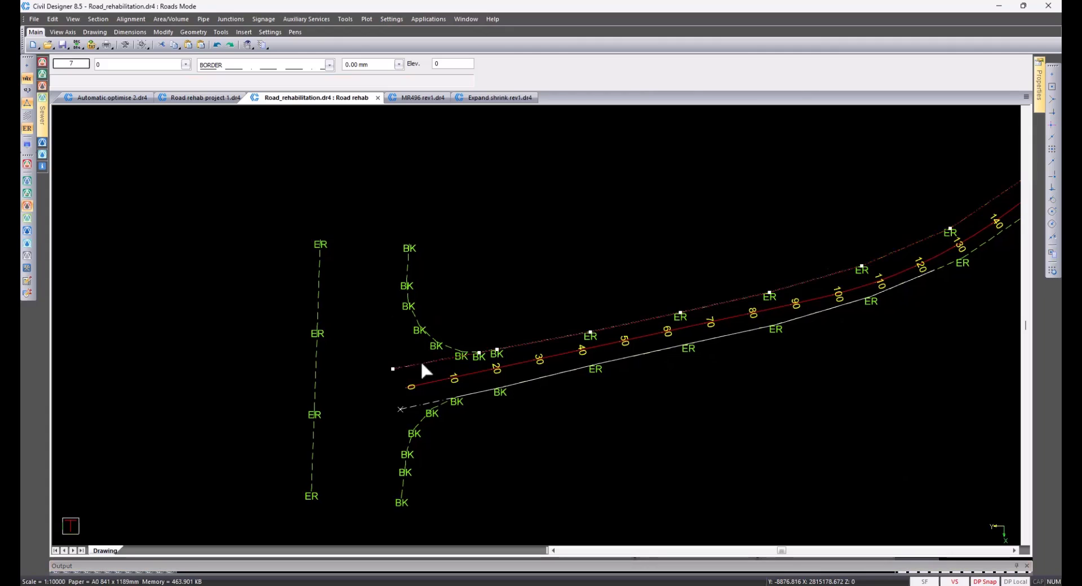
left_click(405, 404)
mouse_move(1040, 94)
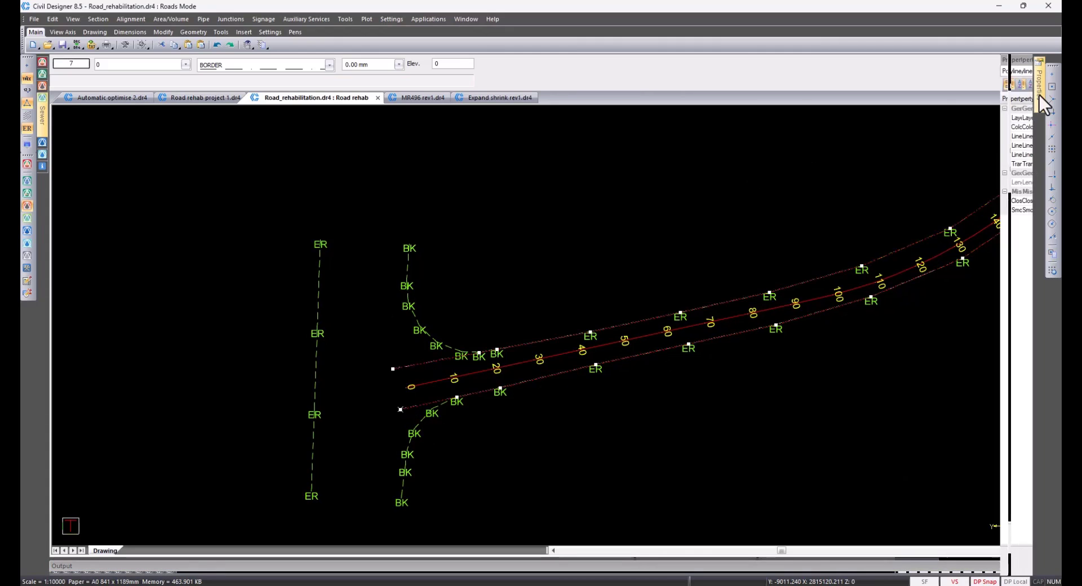
left_click(1006, 137)
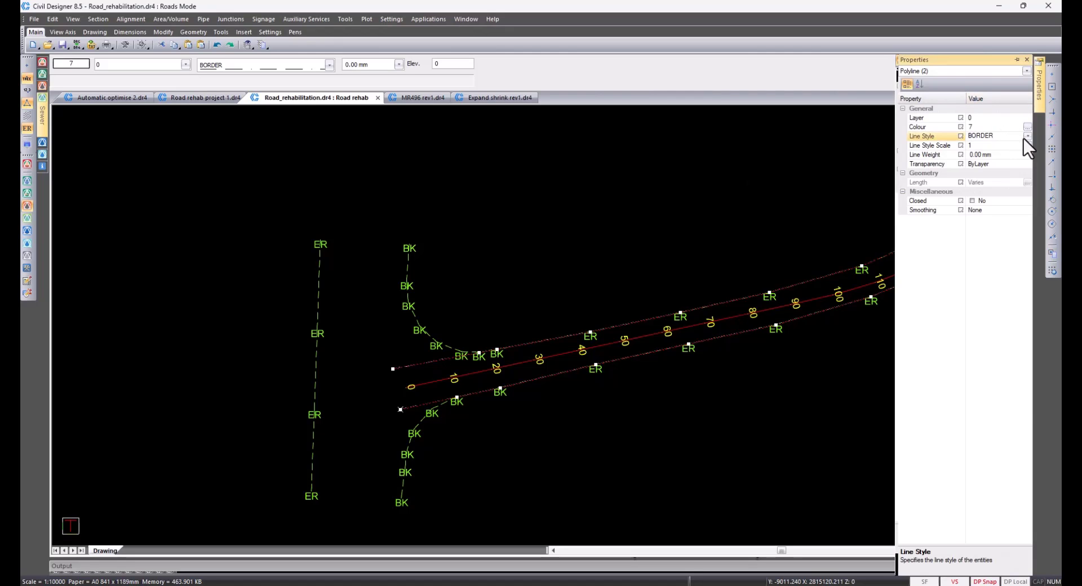
left_click(1028, 136)
scroll(1024, 186, "up", 2)
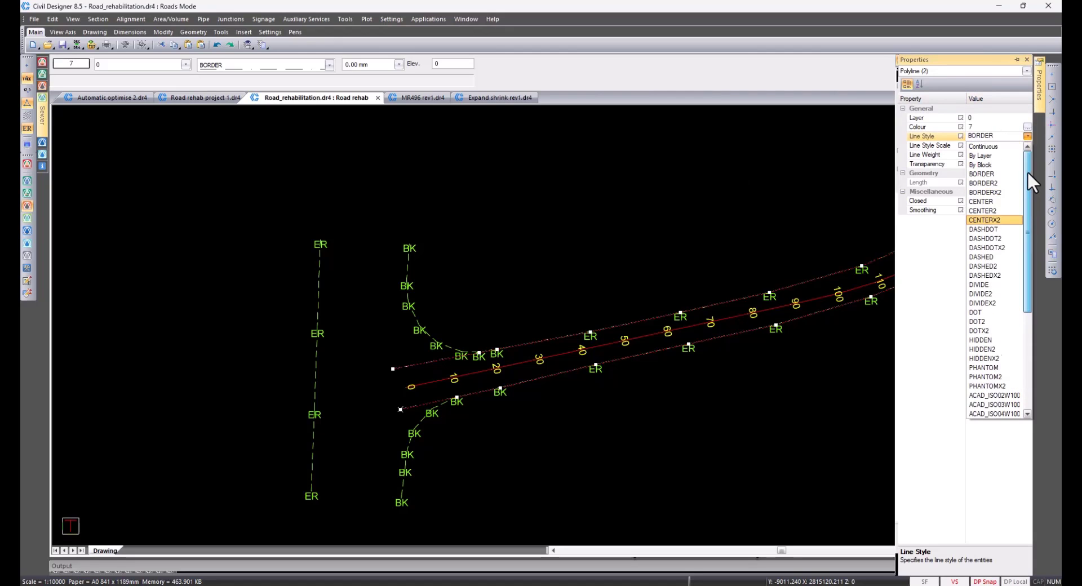
left_click(989, 150)
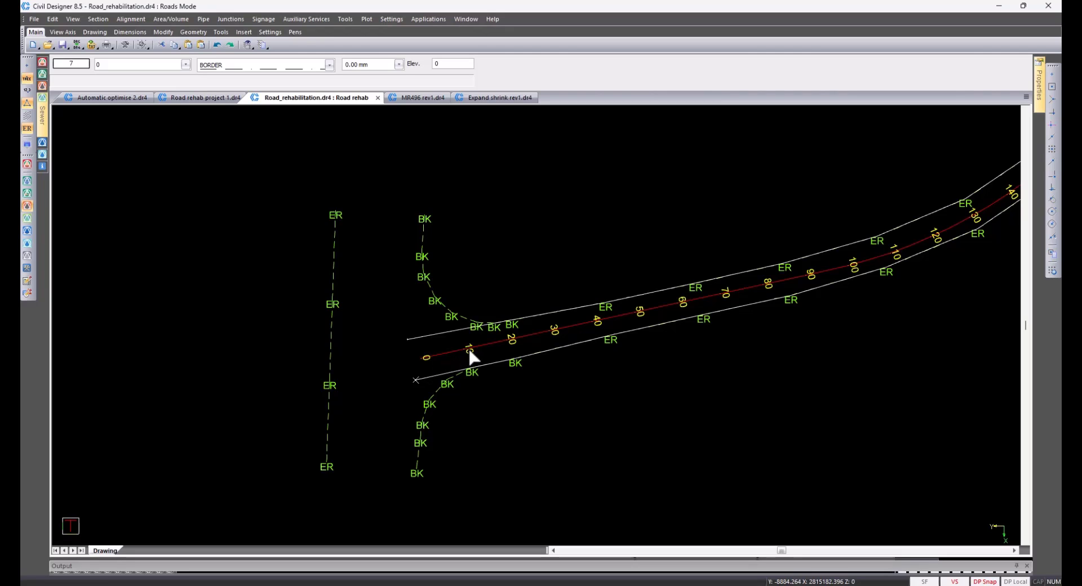
- Extract the single carriageway's vertical alignment from Layer 1 at 0.000 offset, with 1.000 m rounding and 0.200 m tolerance
left_click(124, 22)
mouse_move(173, 79)
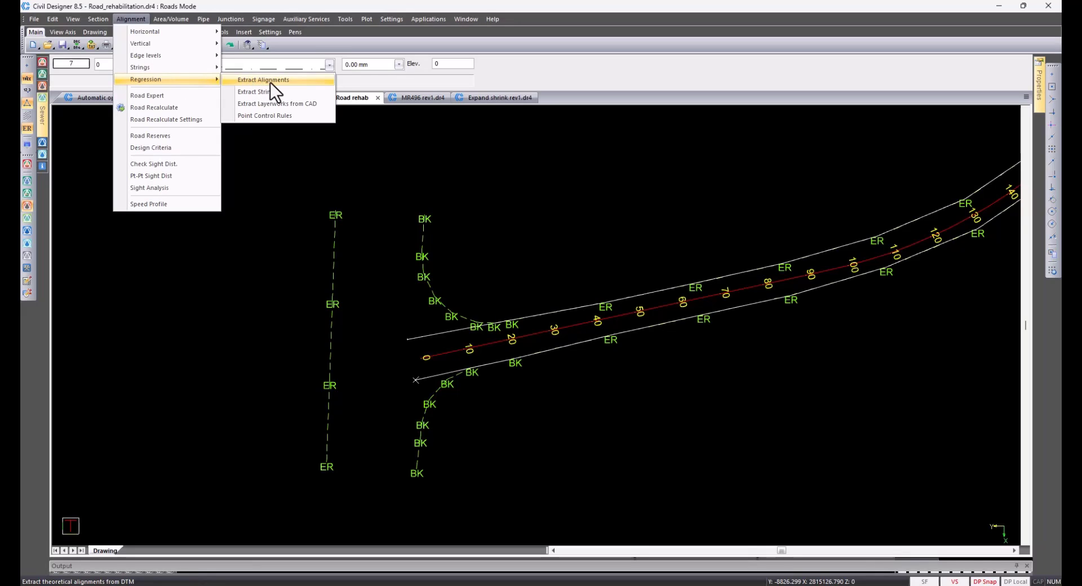
left_click(296, 79)
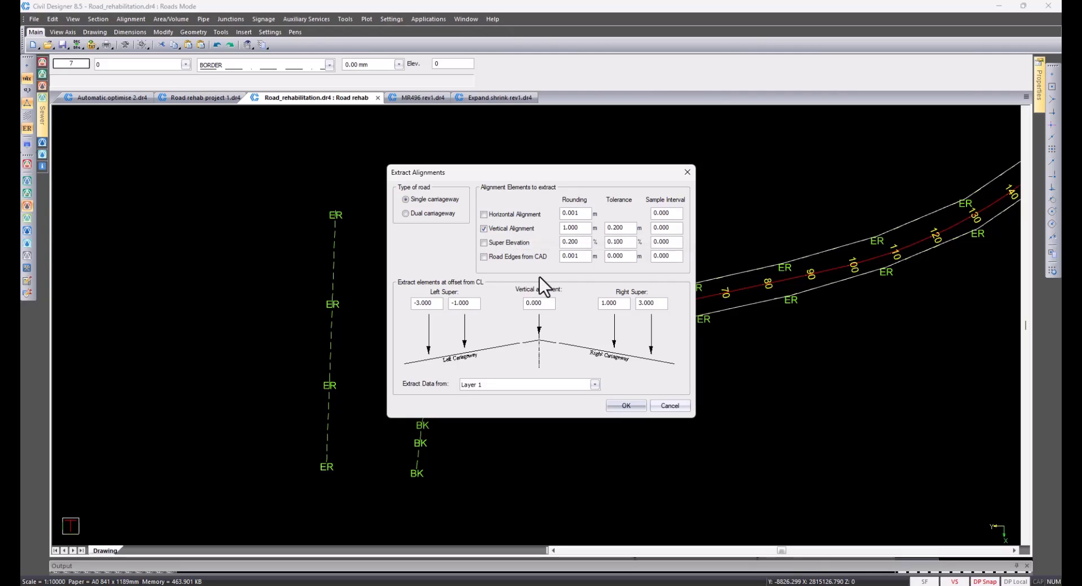
left_click(625, 406)
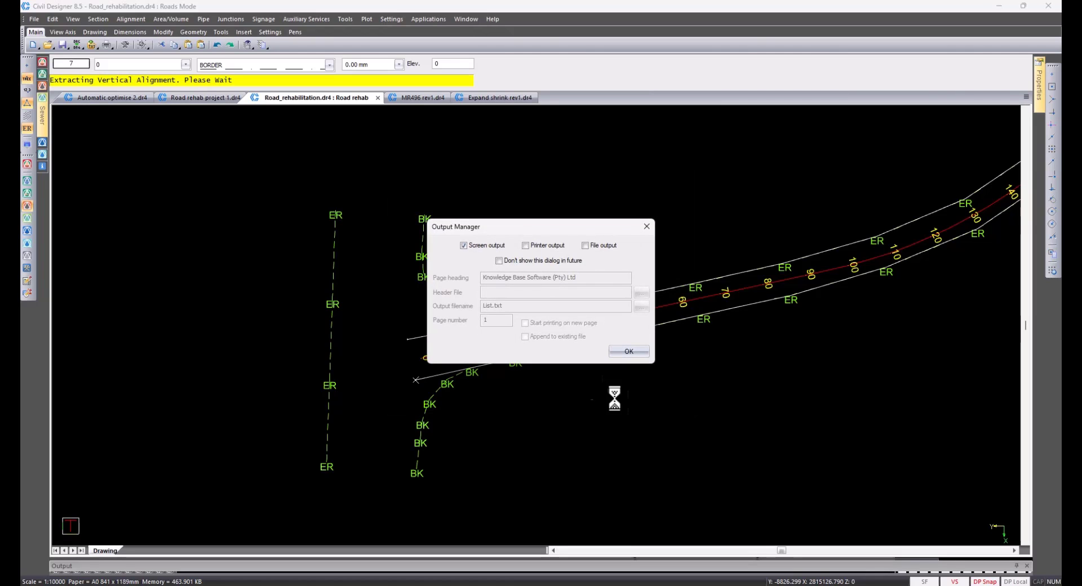
left_click(628, 355)
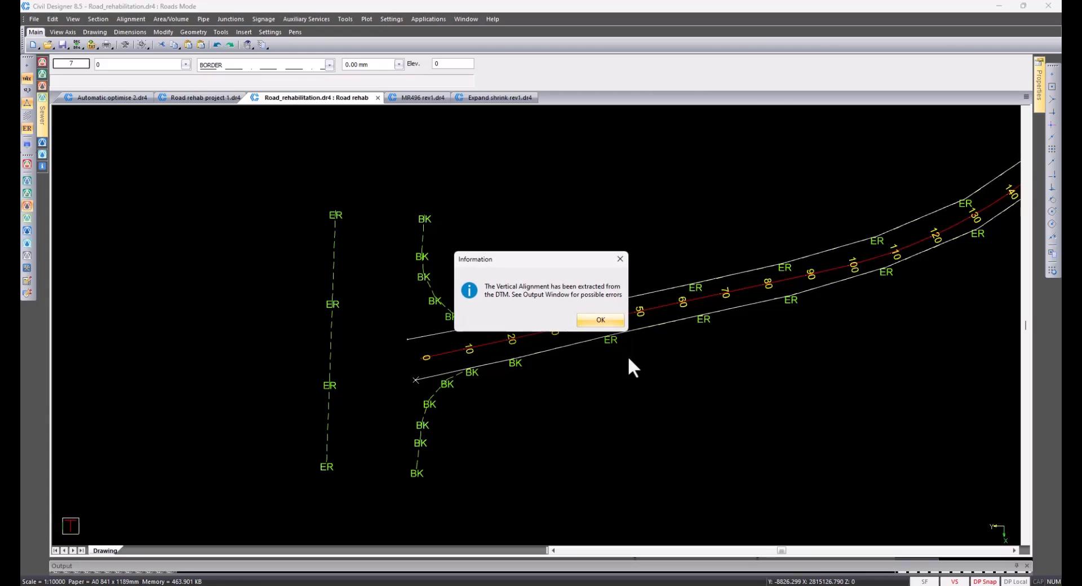
left_click(601, 322)
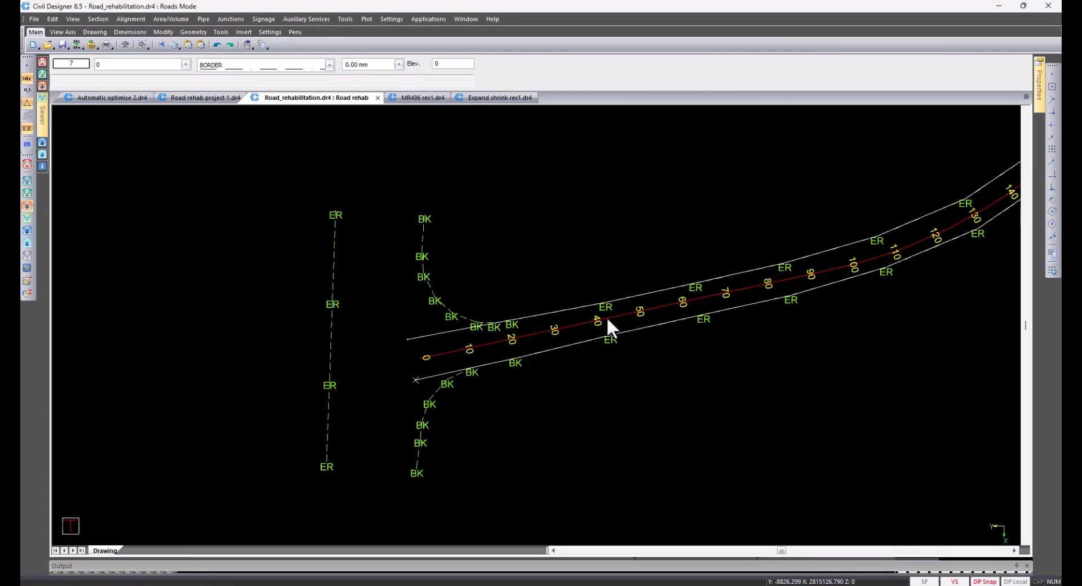
- Inspect the Road rehab vertical alignment graphically, hide its high/low points, and close the view
left_click(129, 19)
mouse_move(210, 44)
left_click(272, 44)
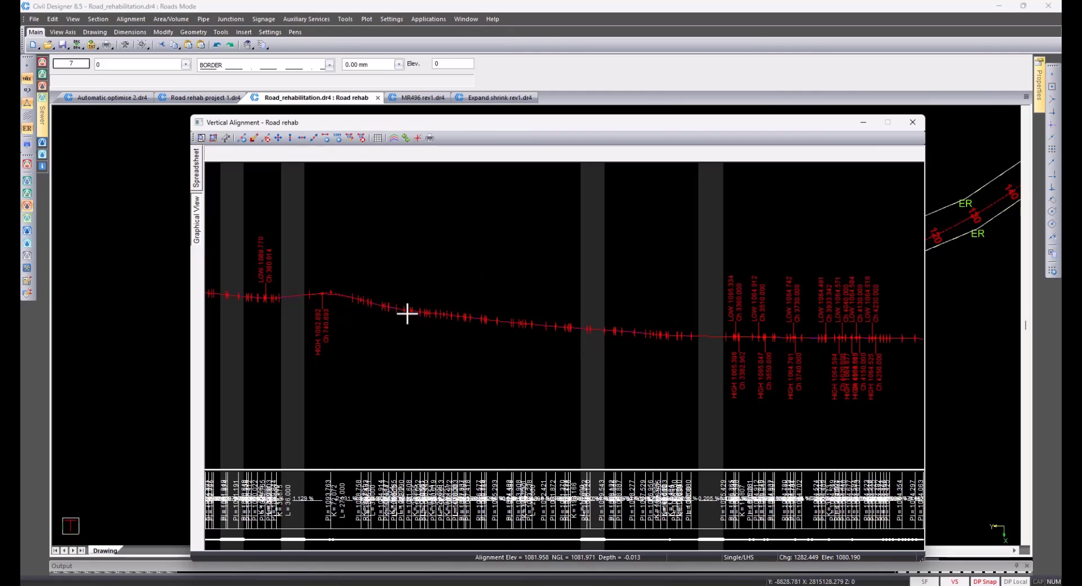
scroll(407, 314, "up", 3)
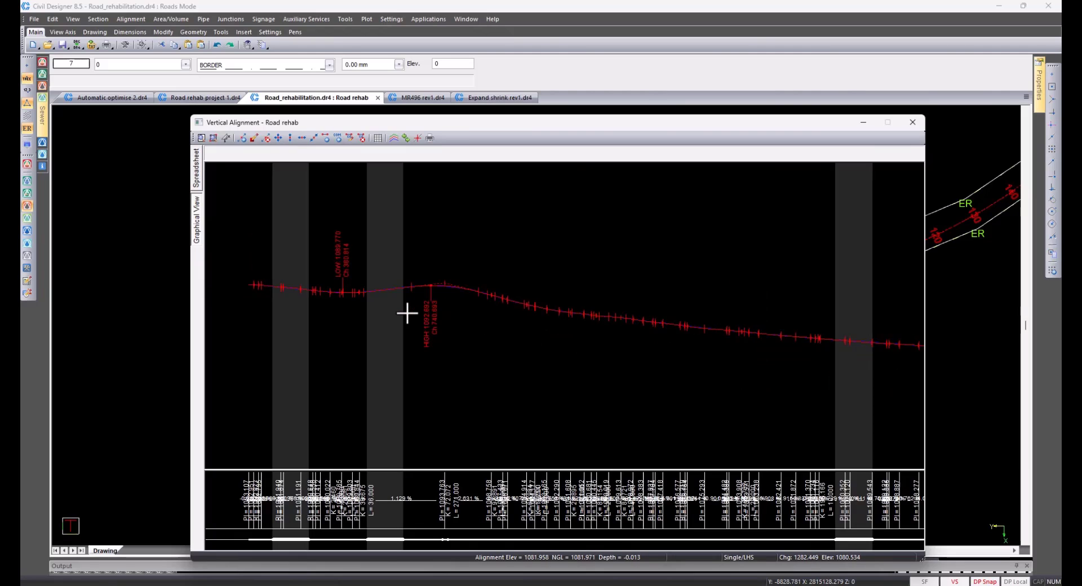
left_click(394, 139)
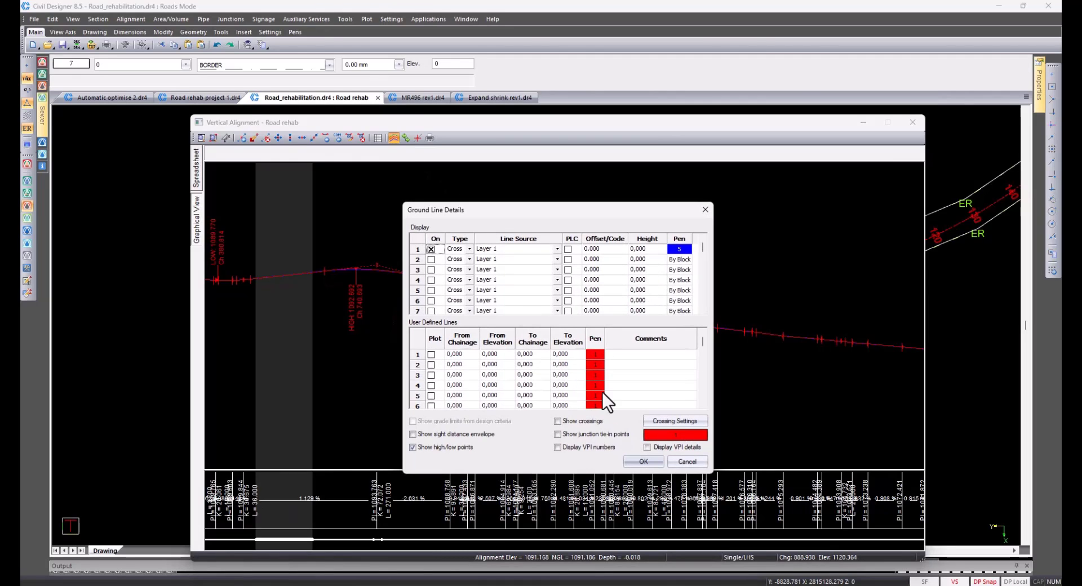
left_click(413, 447)
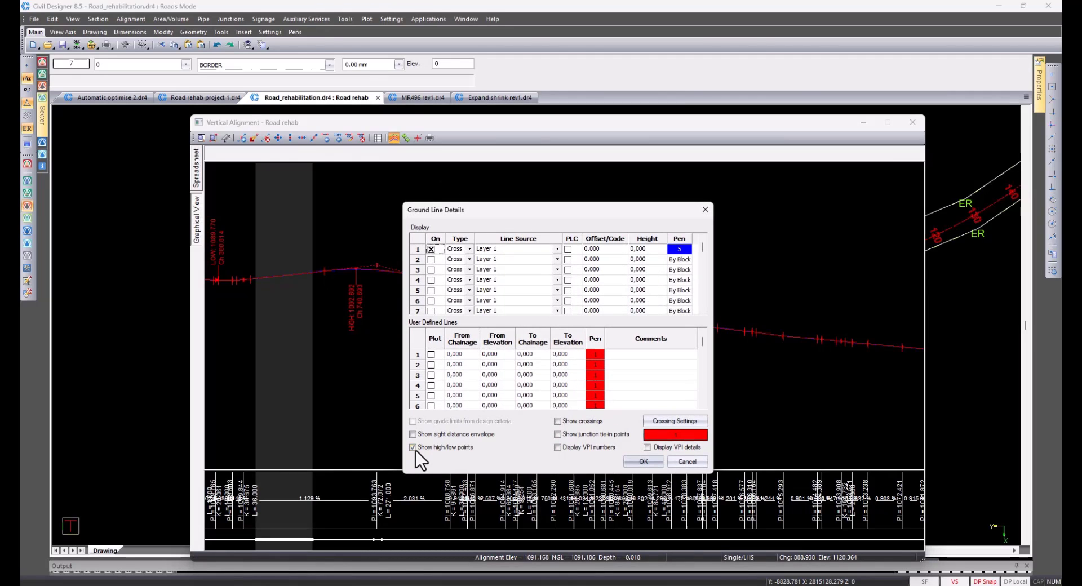
left_click(643, 461)
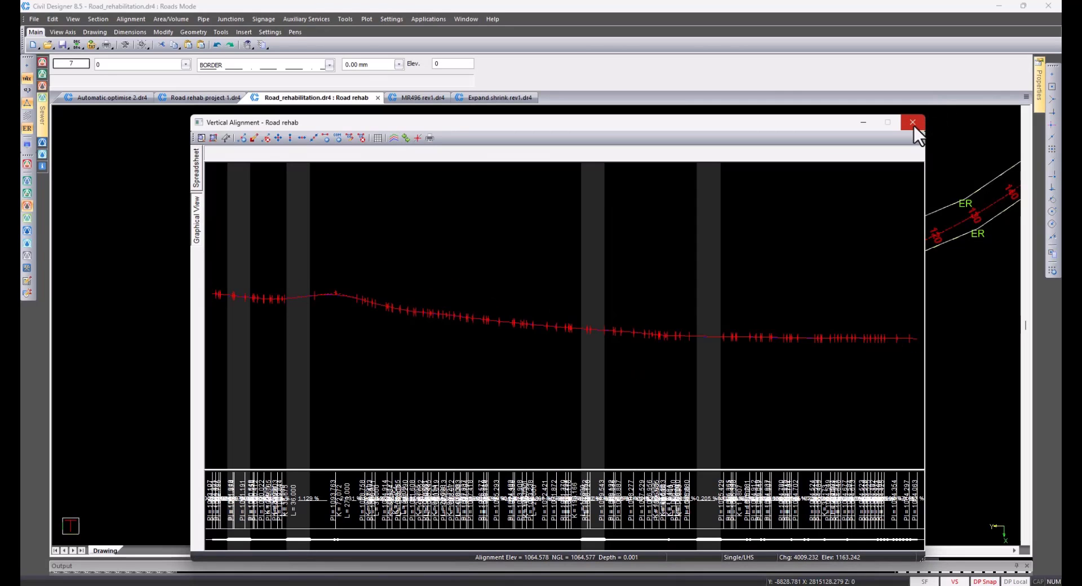
left_click(913, 123)
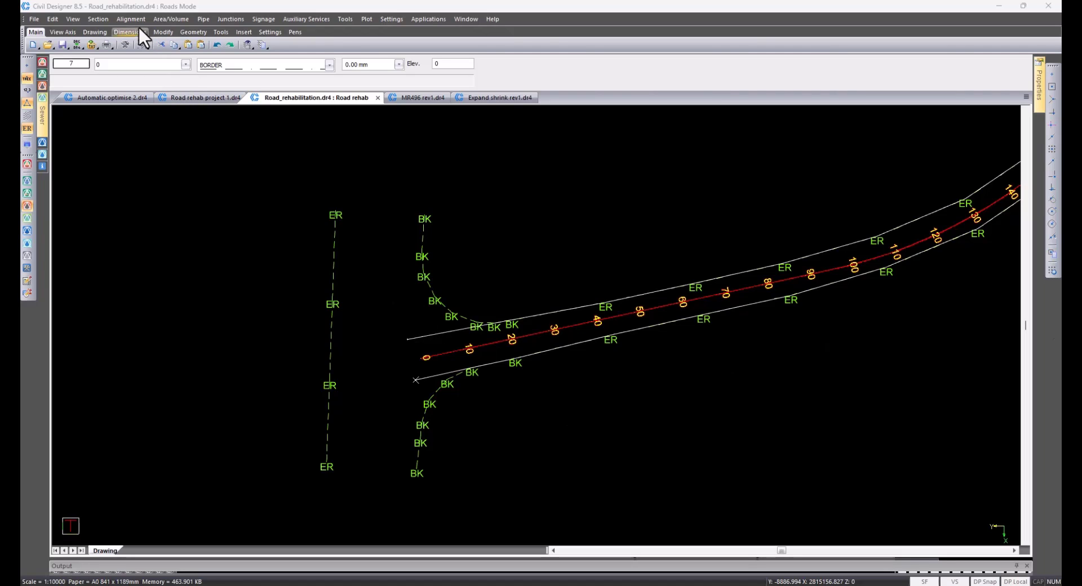
left_click(126, 19)
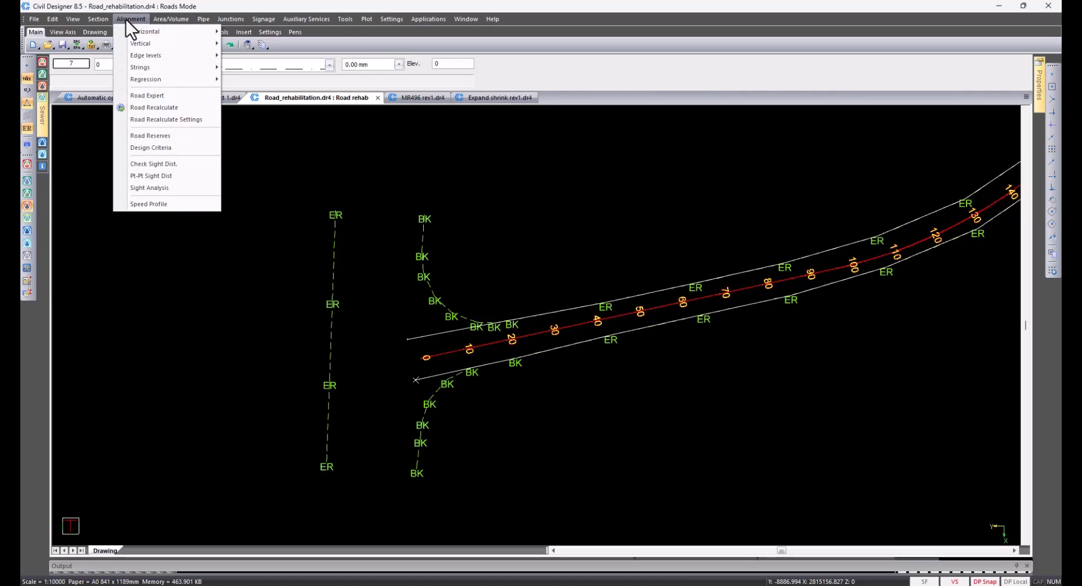
mouse_move(151, 80)
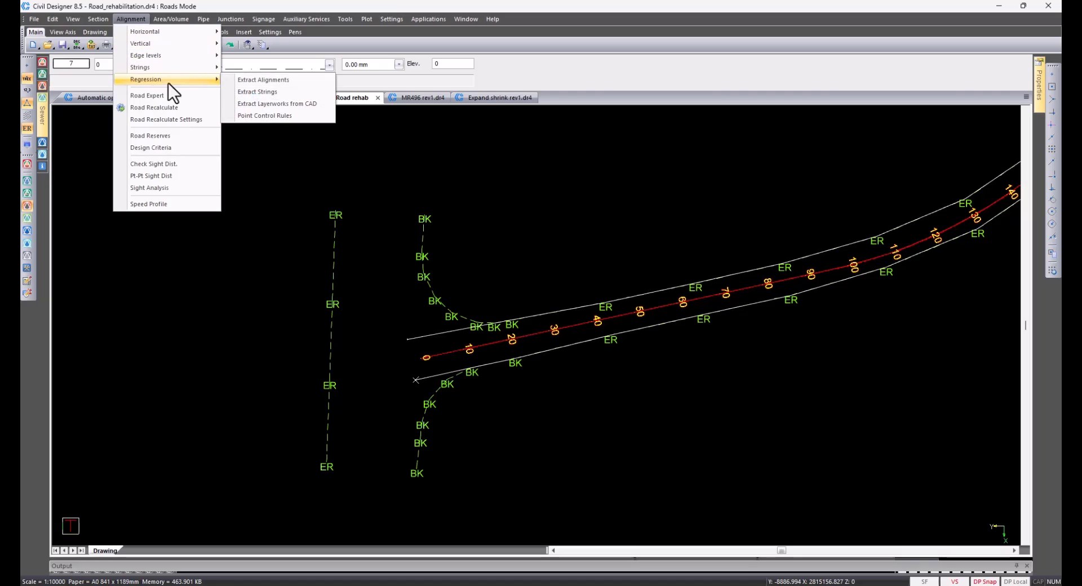
left_click(274, 80)
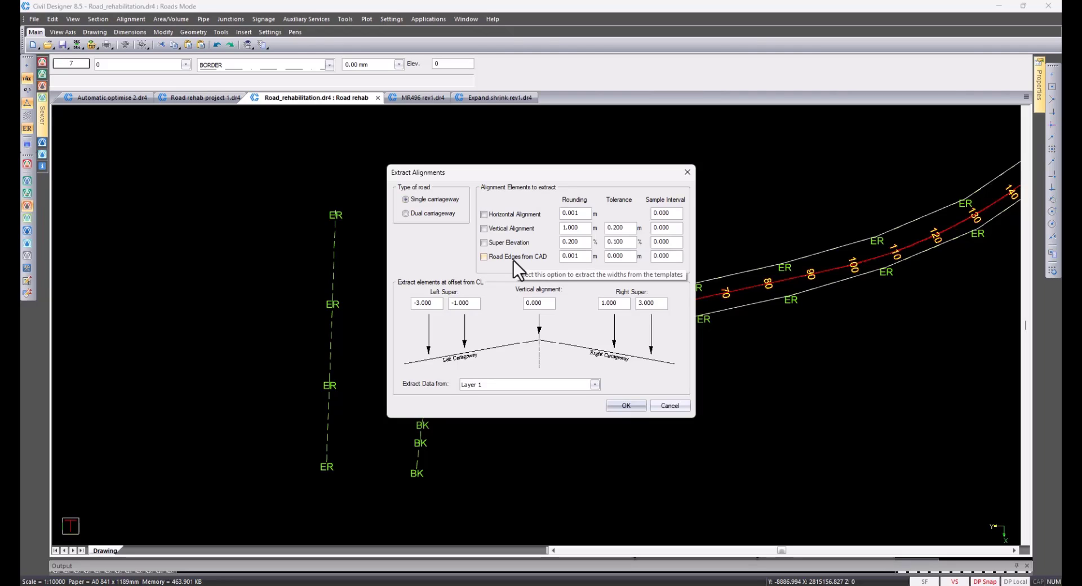
left_click(675, 407)
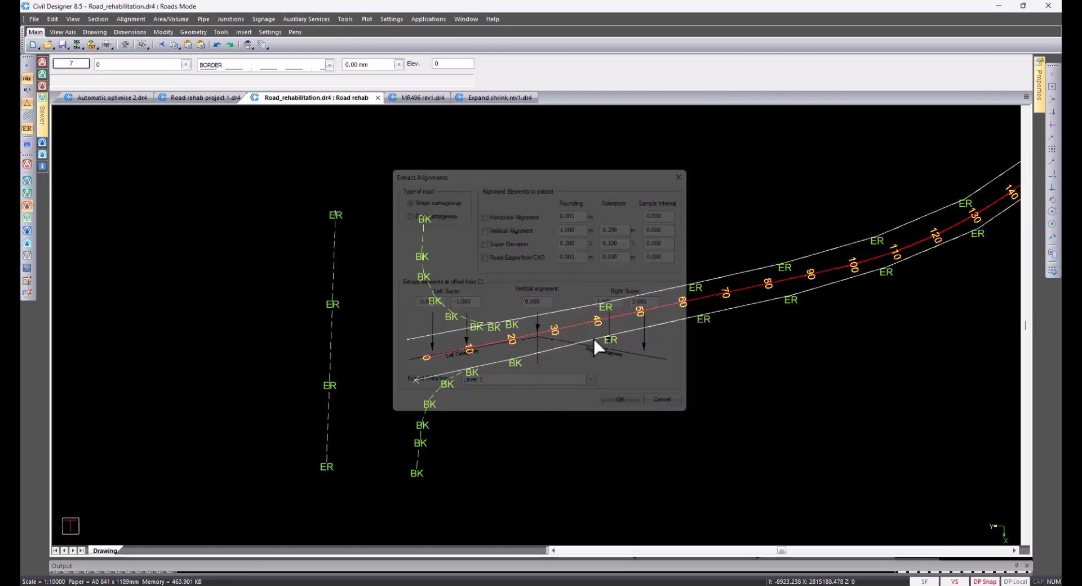
- Extract the left edge string from the upper edge polyline, with both edge strings enabled and heights interpolated on the 1 NGL surface
left_click(137, 21)
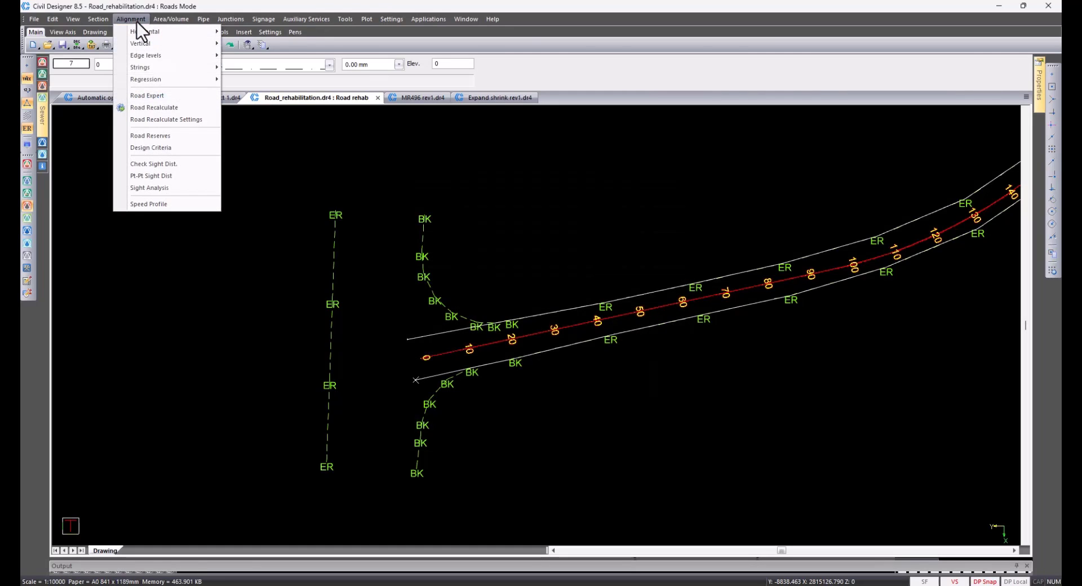
mouse_move(191, 80)
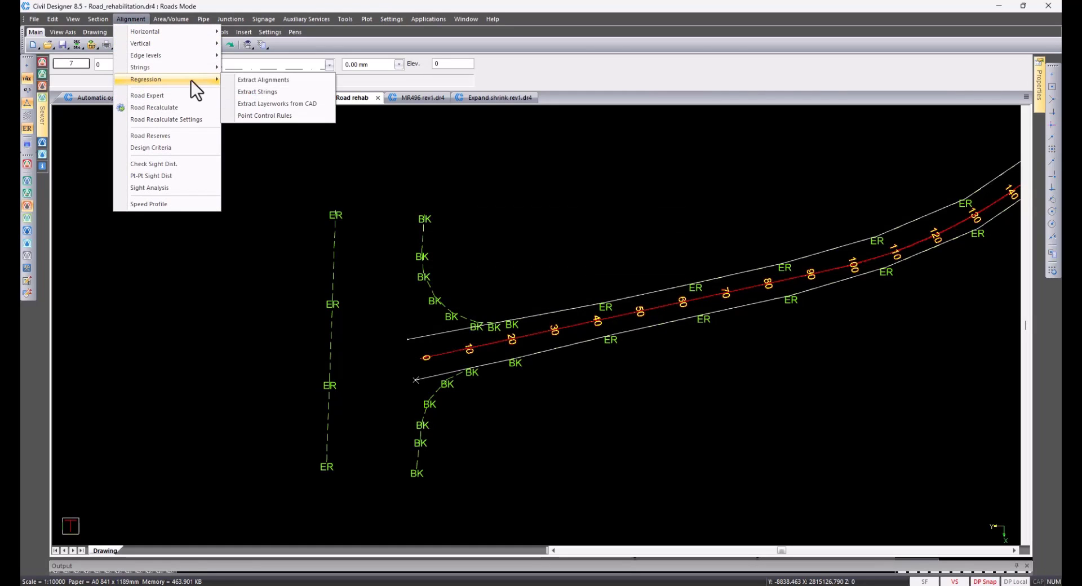
left_click(262, 92)
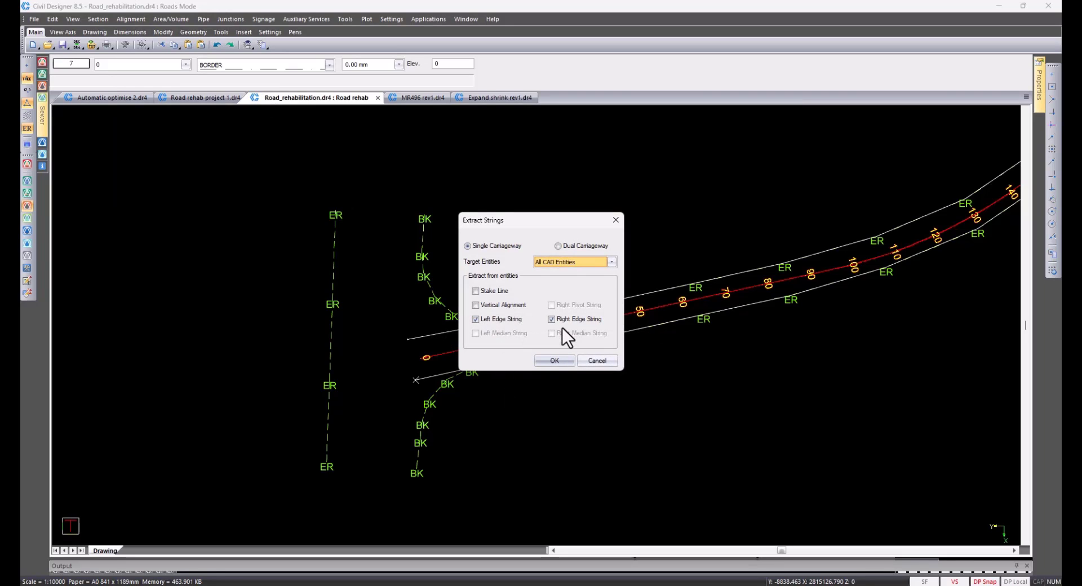
left_click(553, 360)
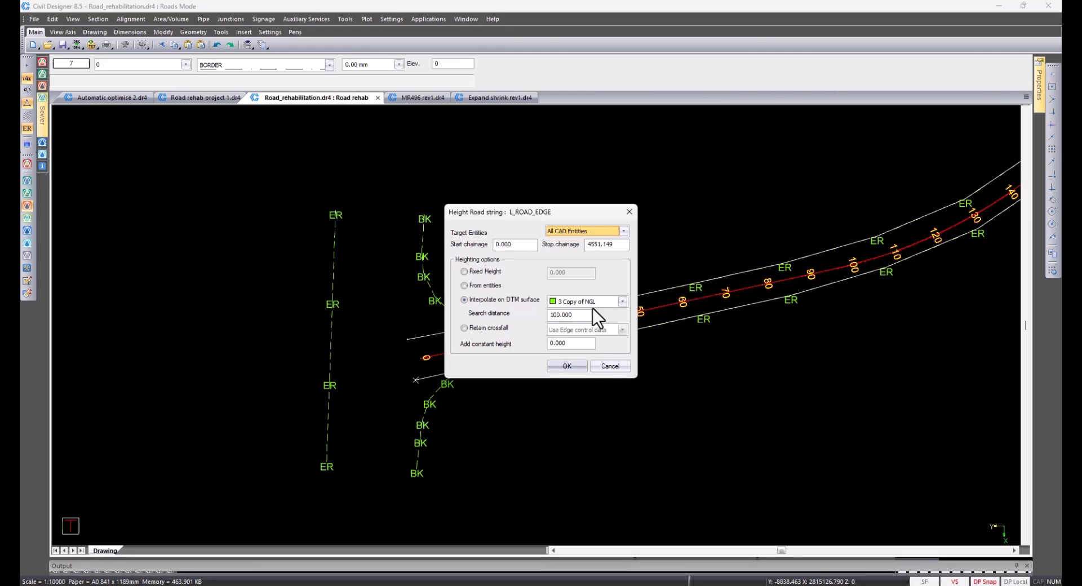
left_click(622, 303)
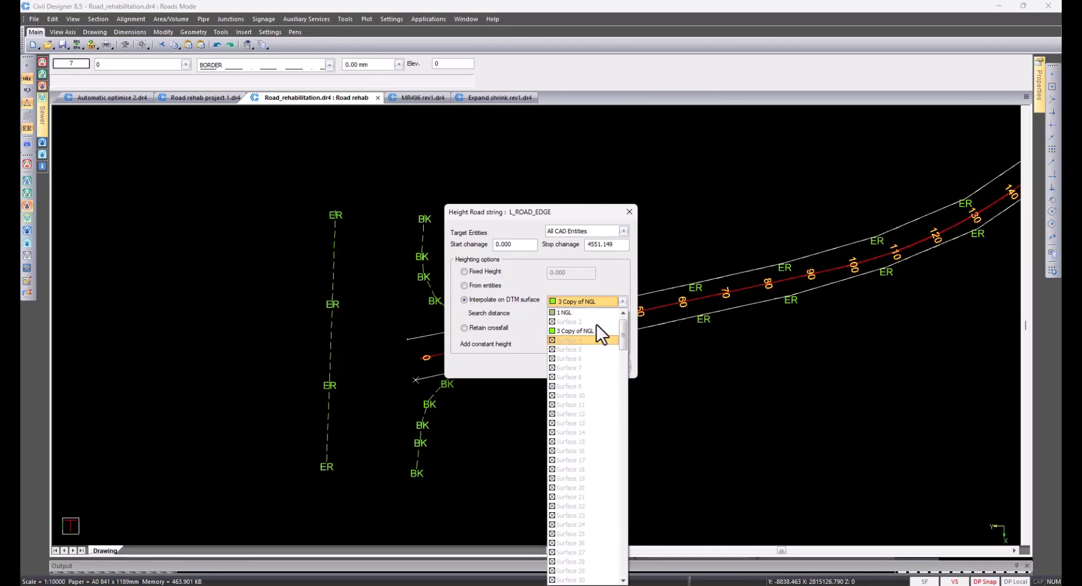
left_click(587, 315)
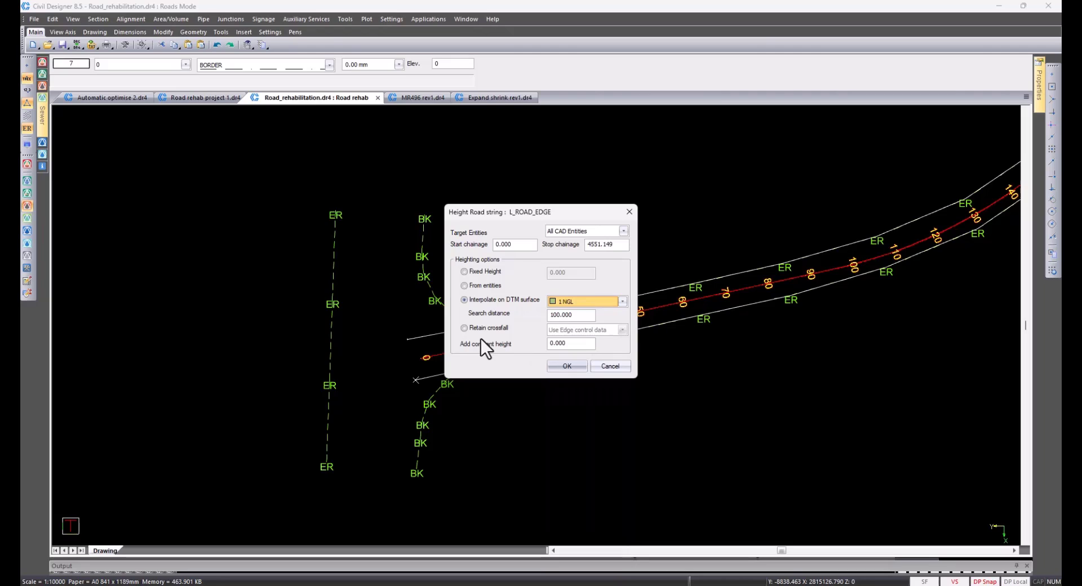
left_click(564, 368)
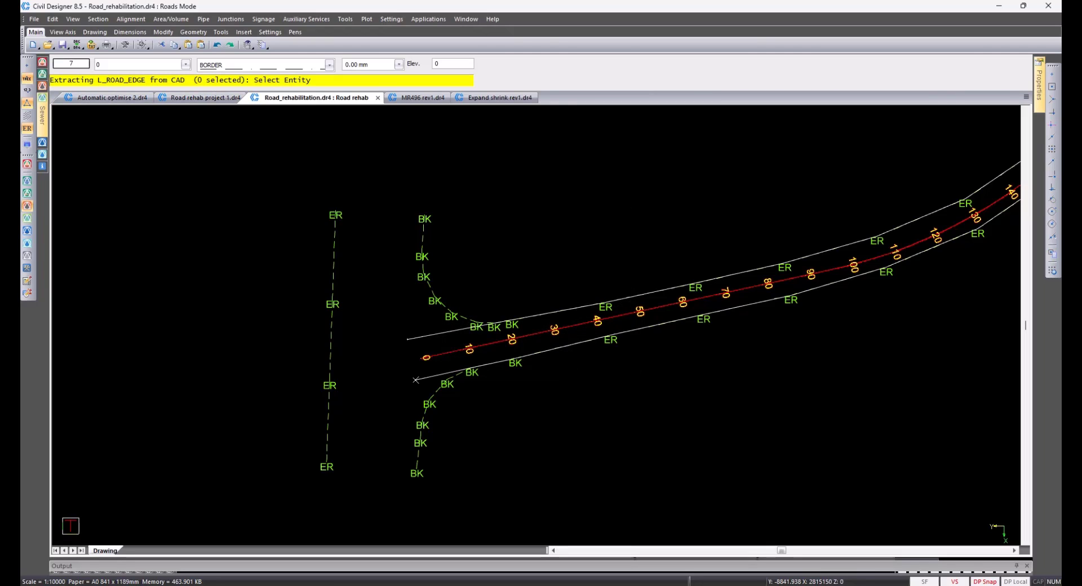
left_click(424, 336)
right_click(410, 302)
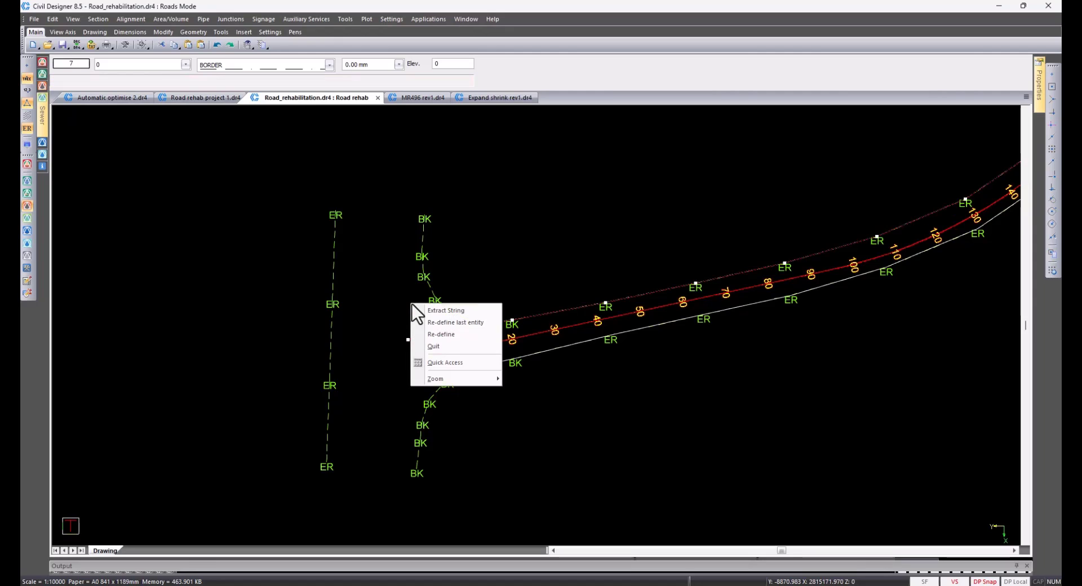
left_click(435, 310)
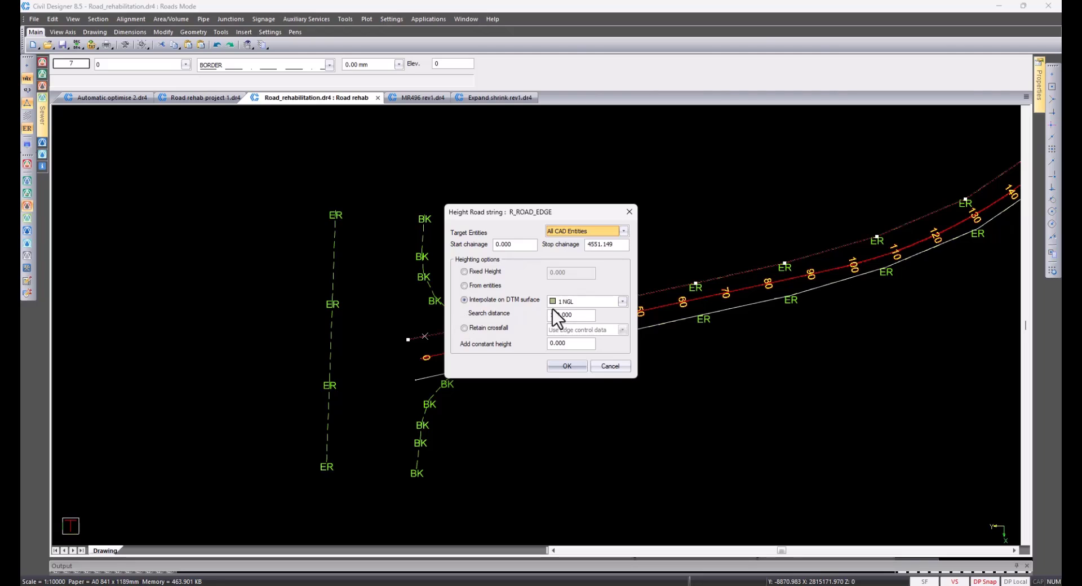
- Extract the right edge string from the lower edge polyline, interpolating its heights on the 1 NGL surface
left_click(561, 368)
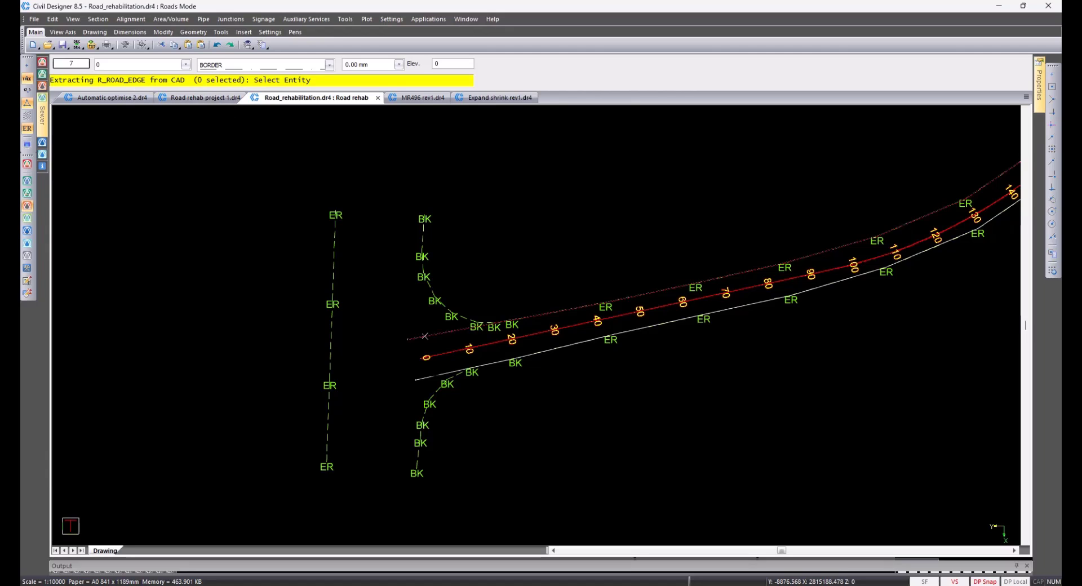
left_click(434, 374)
right_click(541, 408)
left_click(567, 416)
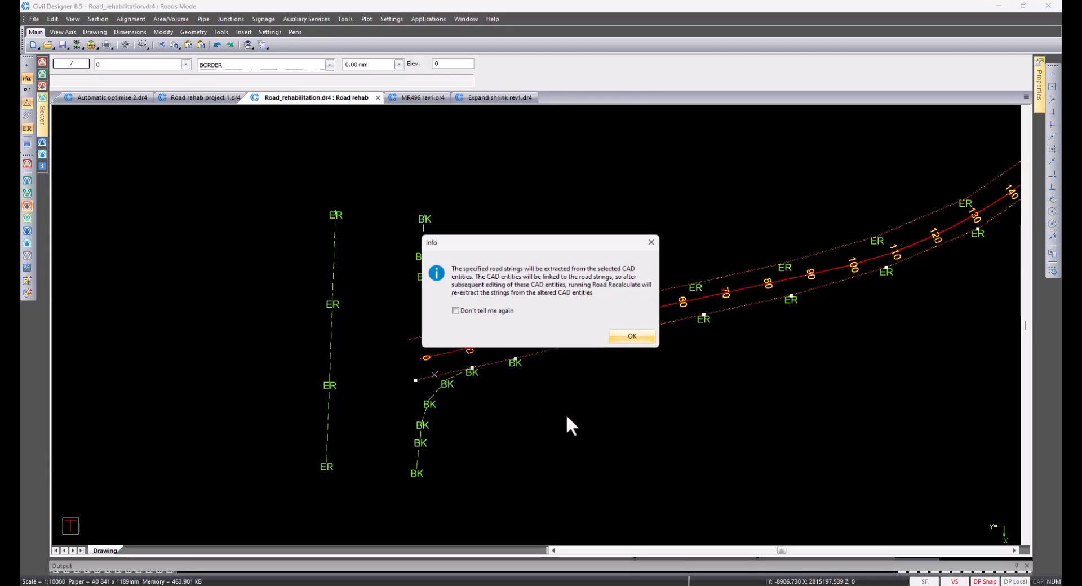
left_click(627, 337)
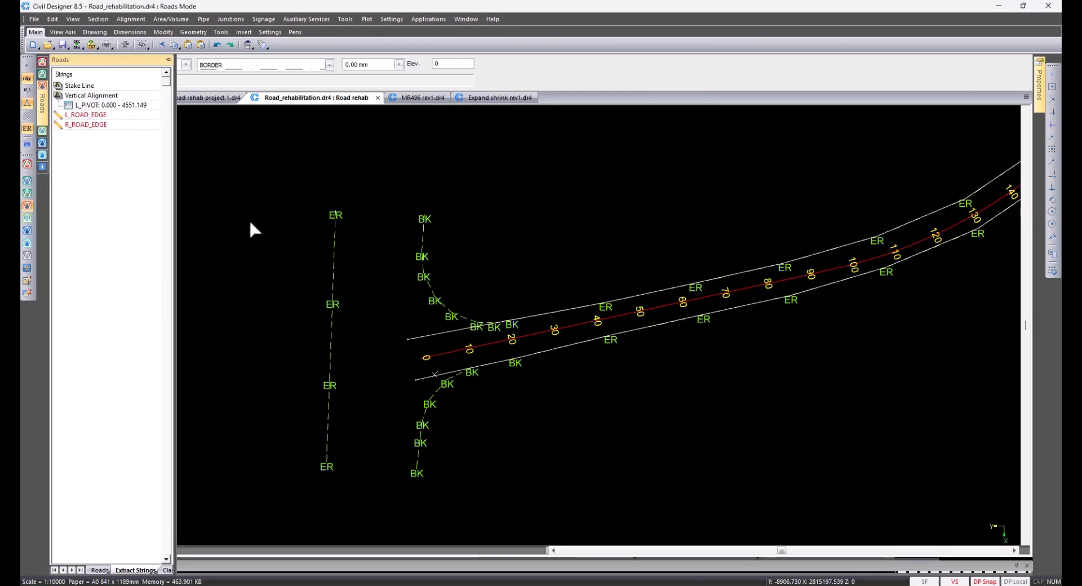
- Highlight the L_ROAD_EDGE string in the drawing and keep the Roads string list docked
left_click(112, 117)
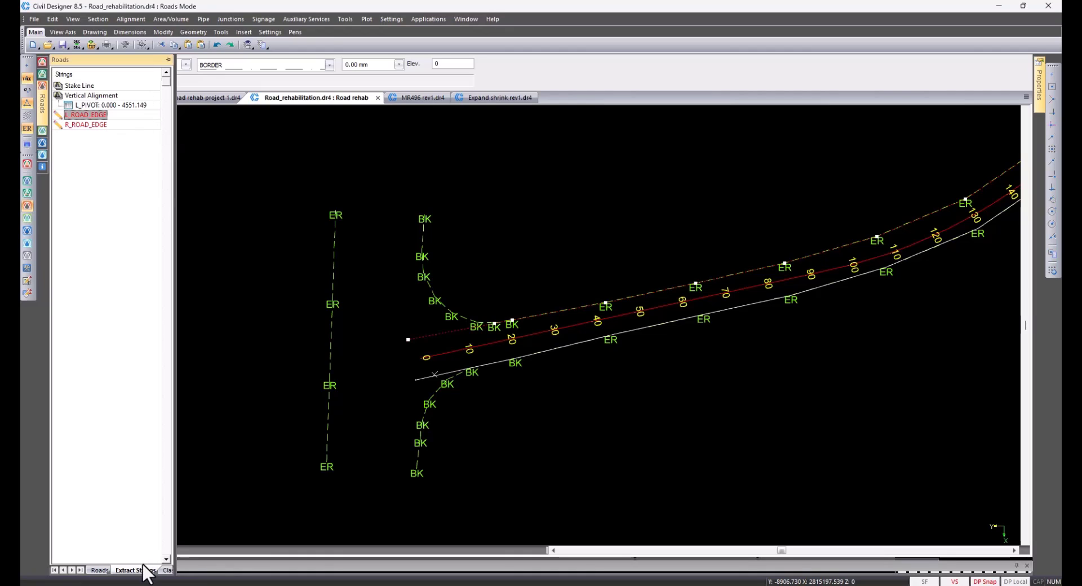
left_click(169, 59)
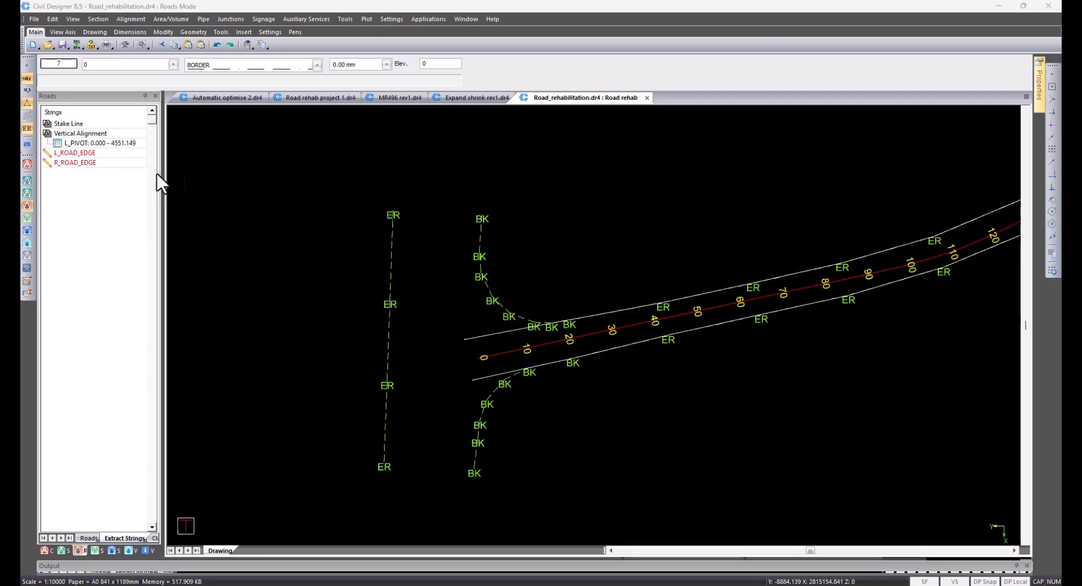
- Recalculate the road, generating vertical alignment levels and edge levels and applying the road template
left_click(138, 22)
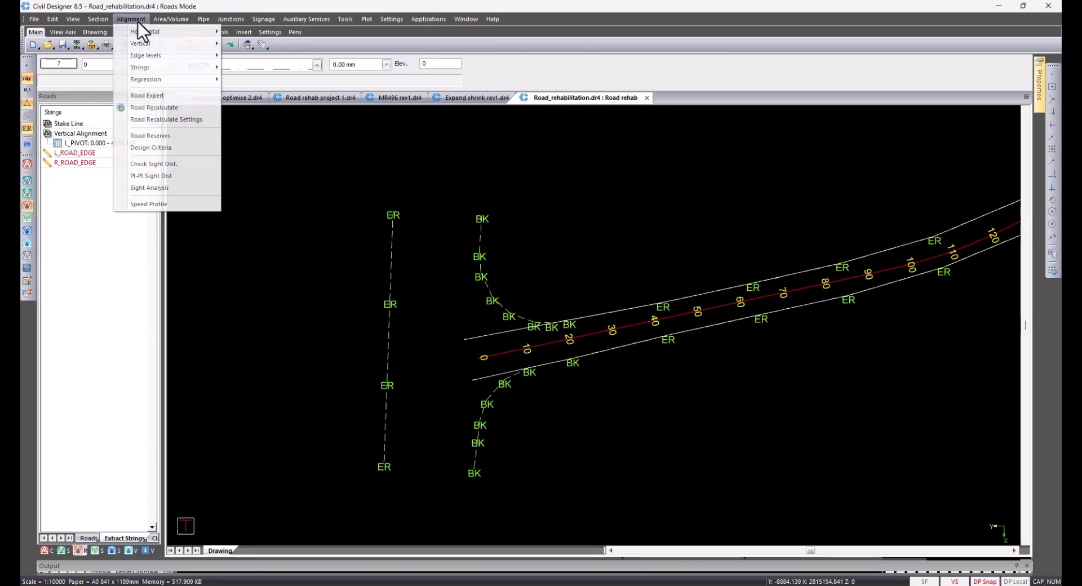
left_click(172, 108)
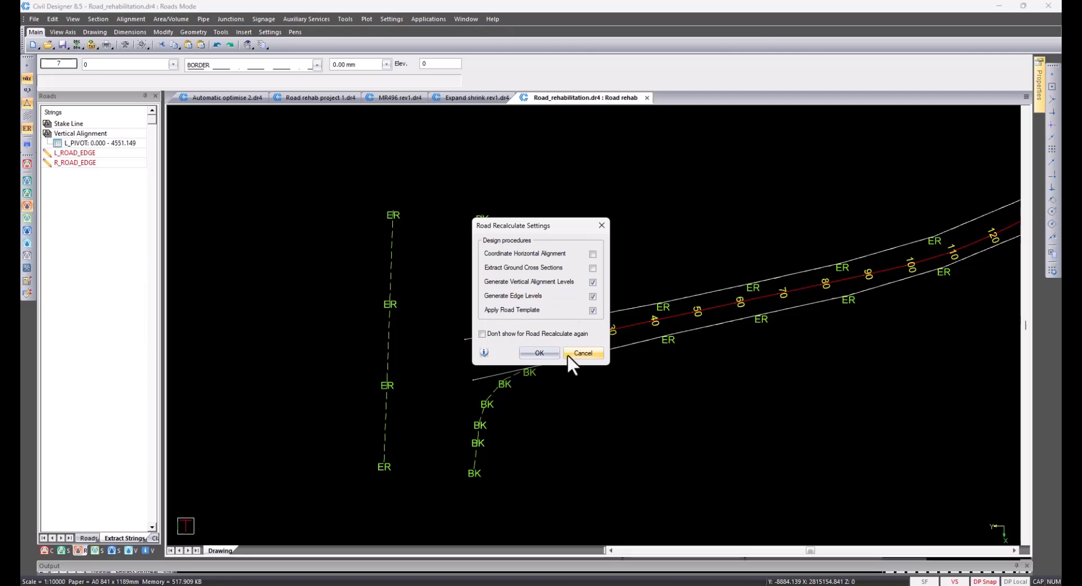
left_click(540, 353)
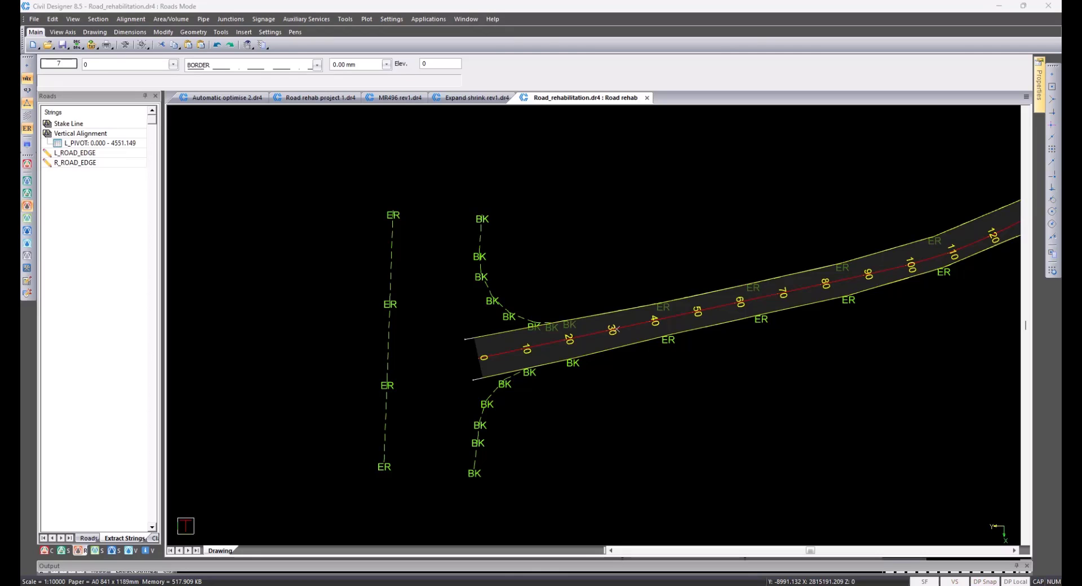
- View the road's cross section at chainage 60 and close the cross section editor
left_click(99, 21)
left_click(106, 34)
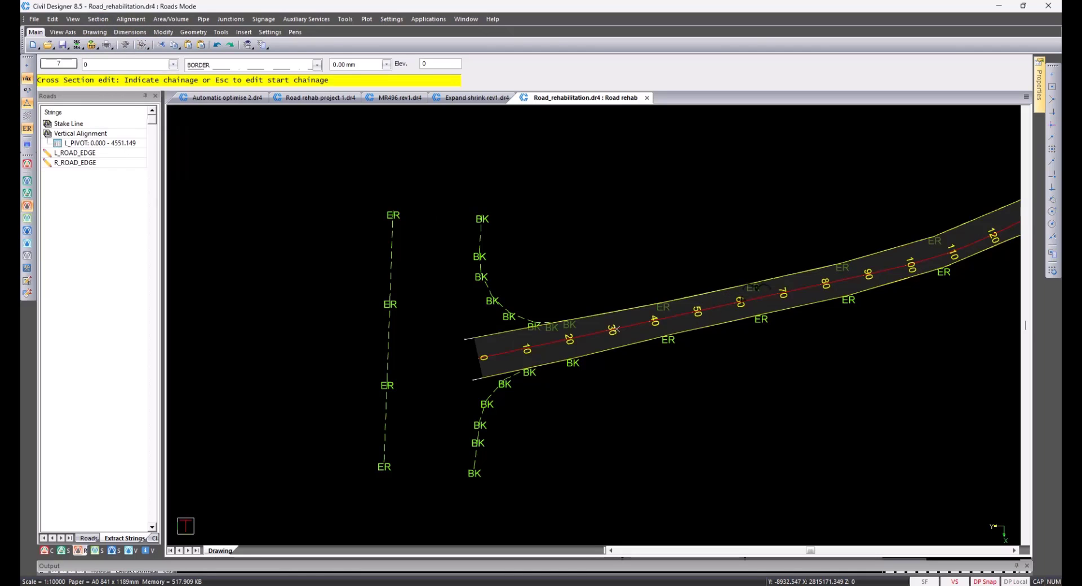
left_click(742, 300)
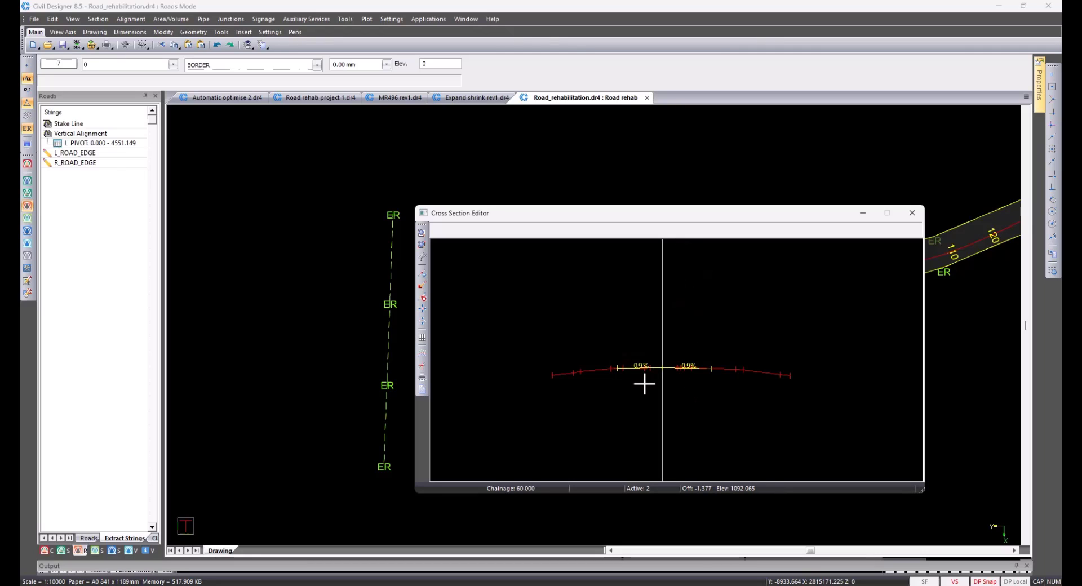
left_click(911, 213)
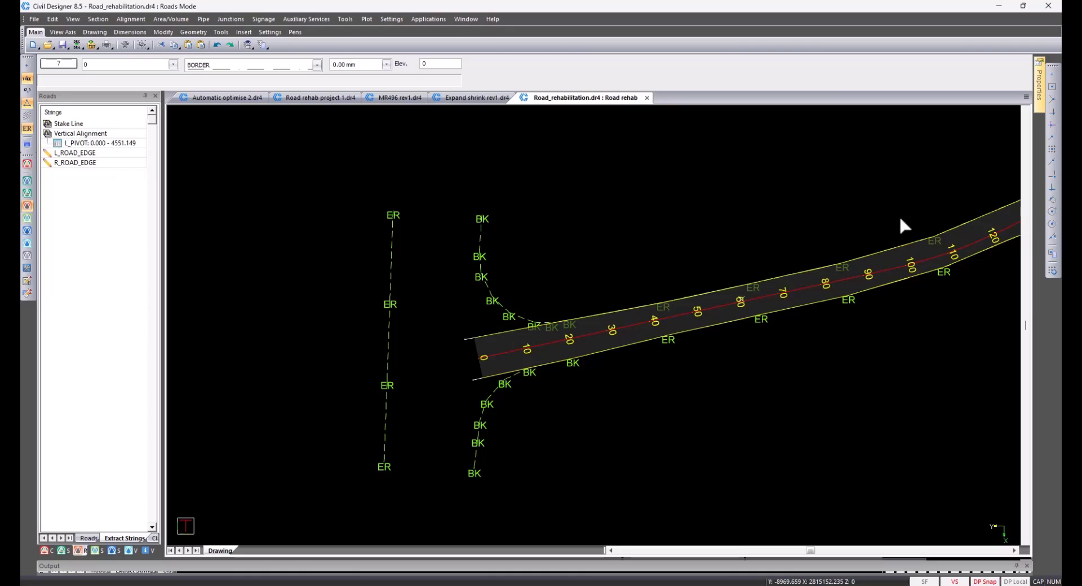
- Set the flat slope tolerance in the road shading's drainage display to 0.5% and apply the display settings
left_click(23, 146)
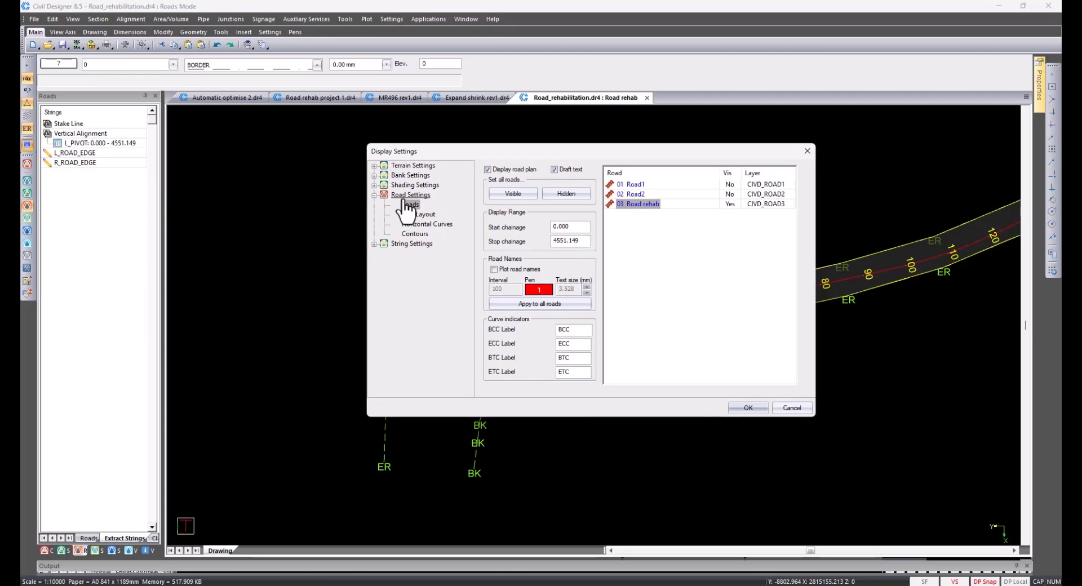
left_click(375, 186)
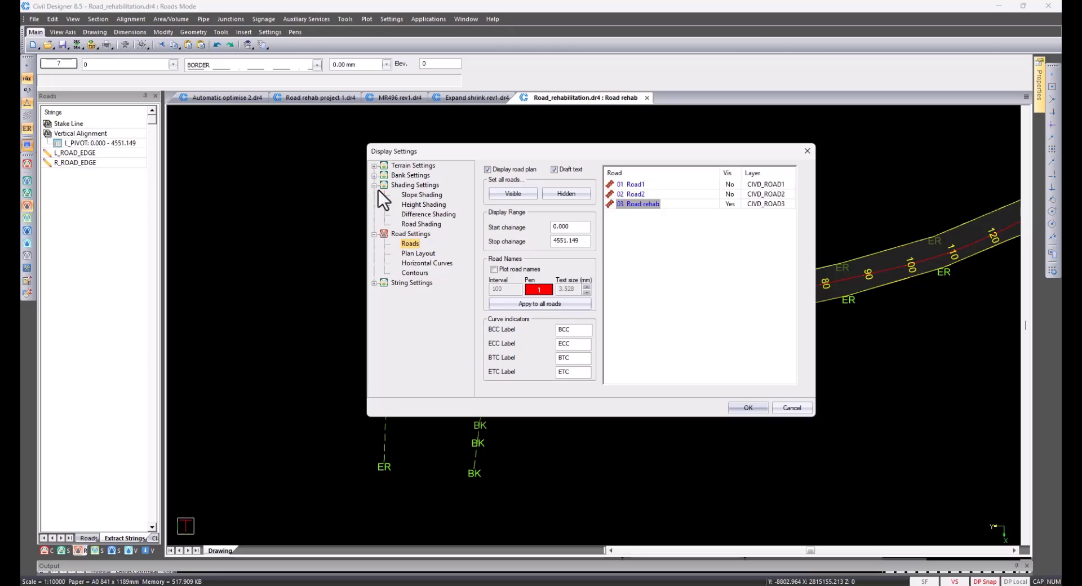
left_click(424, 225)
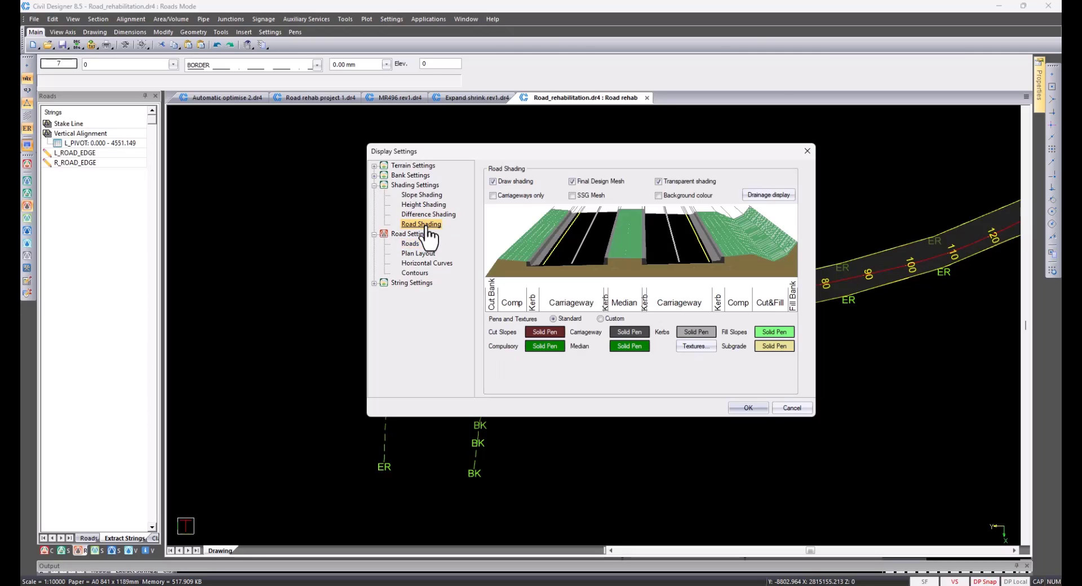
left_click(779, 196)
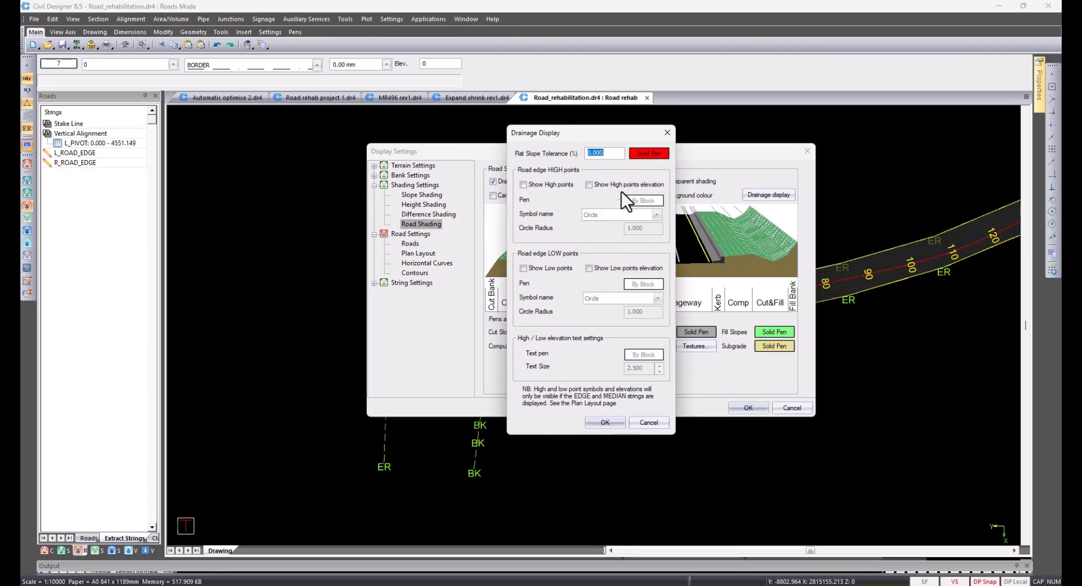
type("0.5")
left_click(606, 422)
left_click(745, 405)
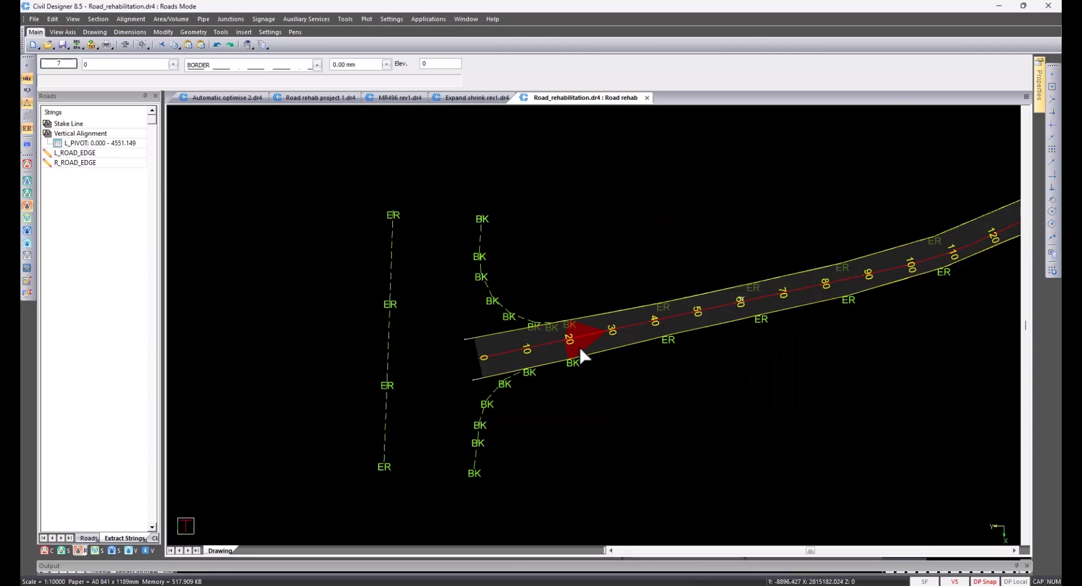
- Examine the flat-slope shading along the road from its start to about chainage 2790
scroll(579, 346, "down", 2)
middle_click_drag(748, 321, 622, 470)
scroll(766, 381, "down", 2)
middle_click_drag(765, 381, 621, 507)
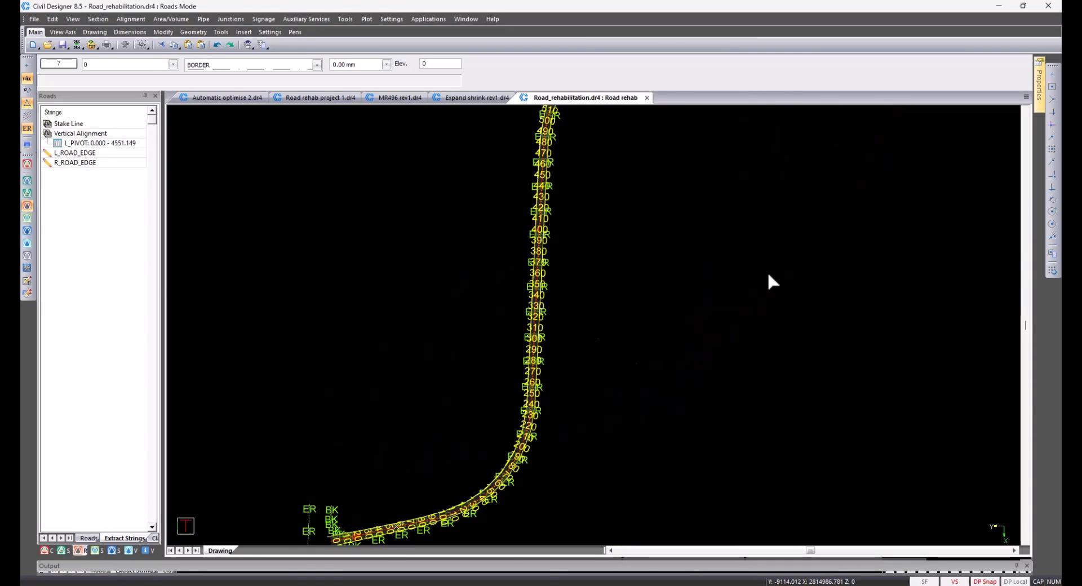
middle_click_drag(633, 358, 633, 423)
middle_click_drag(585, 192, 585, 355)
middle_click_drag(799, 150, 679, 314)
middle_click_drag(769, 270, 676, 357)
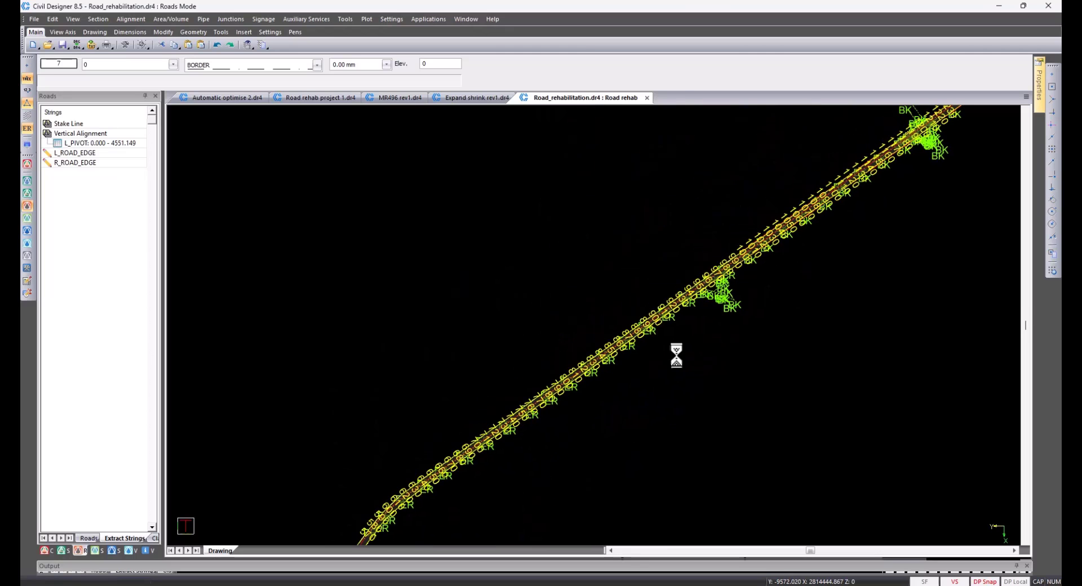
middle_click_drag(913, 148, 583, 355)
mouse_move(789, 236)
middle_mouse_down()
mouse_move(652, 381)
mouse_move(643, 370)
middle_mouse_up()
scroll(790, 279, "up", 3)
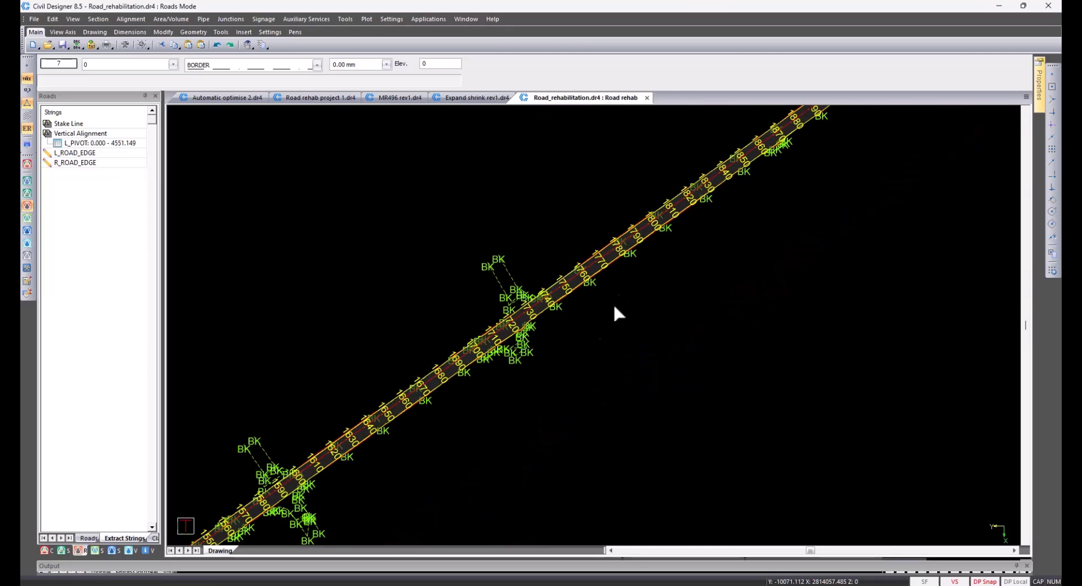
middle_click_drag(801, 232, 555, 420)
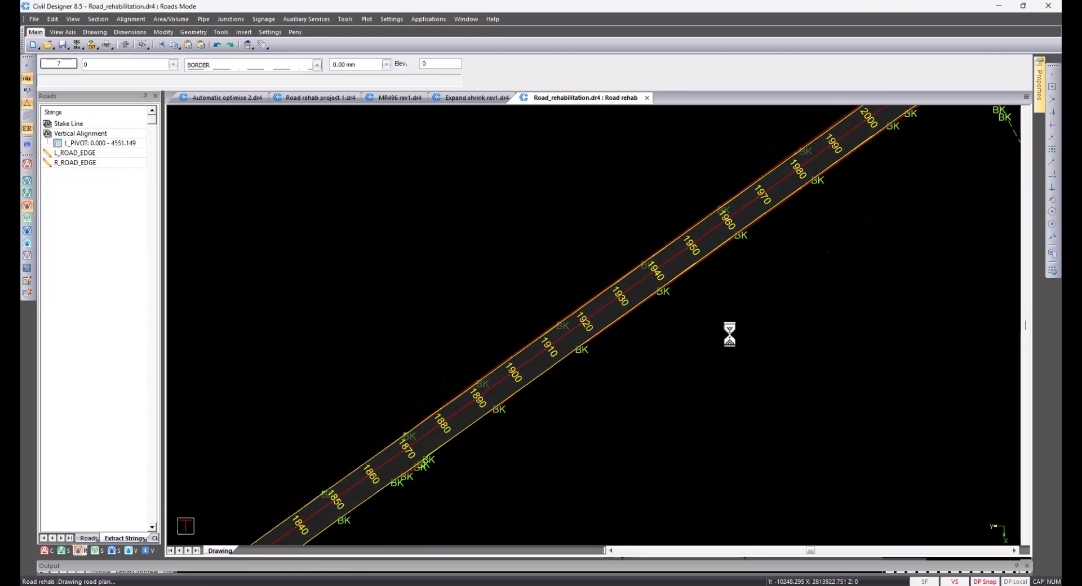
middle_click_drag(902, 175, 617, 428)
middle_click_drag(931, 255, 682, 466)
middle_click_drag(923, 285, 687, 416)
middle_click_drag(965, 225, 684, 408)
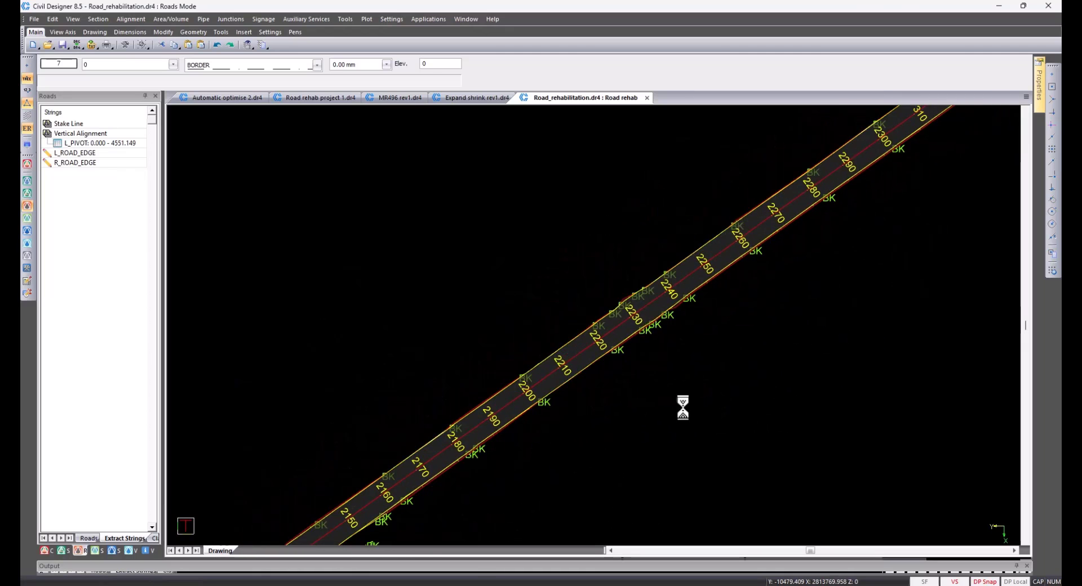
scroll(935, 200, "down", 2)
middle_click_drag(777, 208, 536, 464)
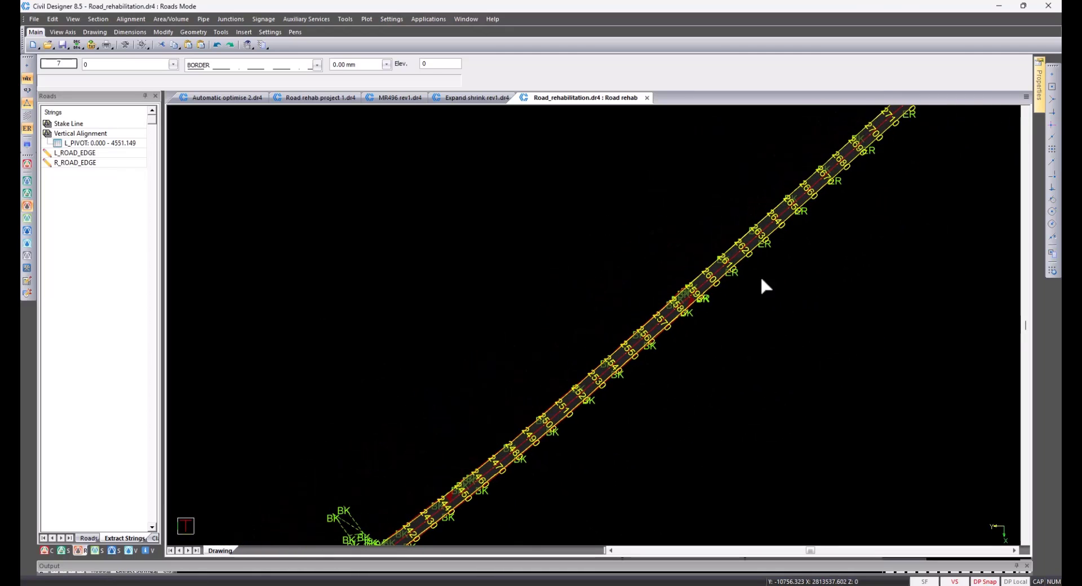
middle_click_drag(827, 197, 689, 321)
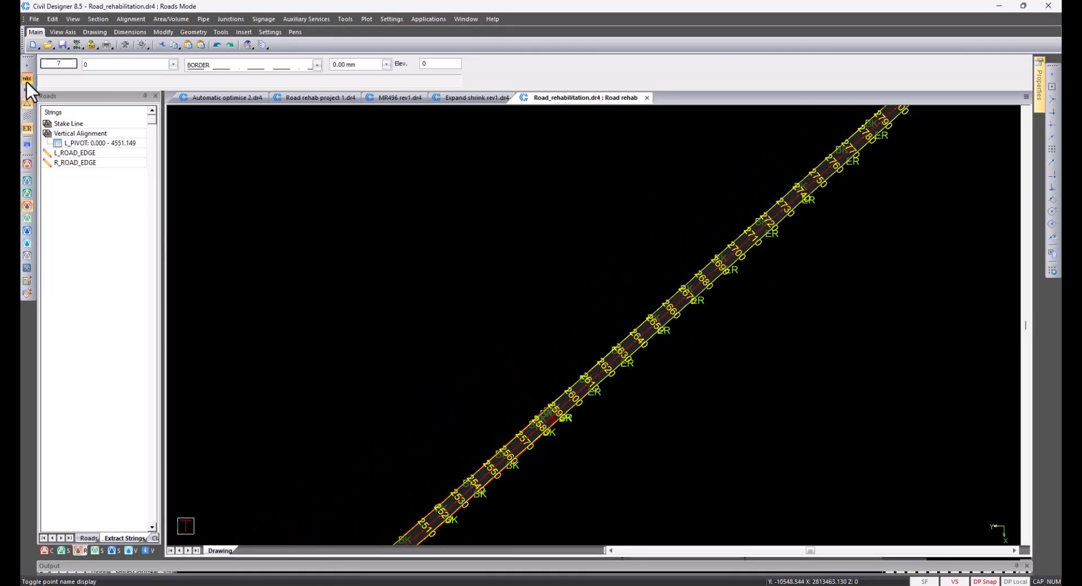
- Turn off the point name display and examine the flat-slope shading between about chainages 2900 and 3570
middle_click_drag(834, 203, 570, 505)
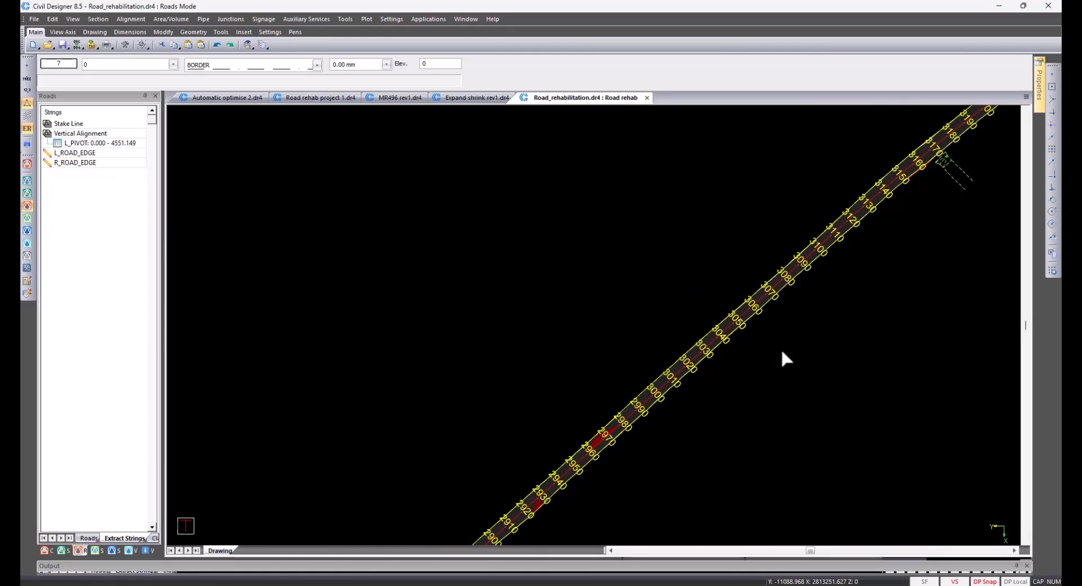
mouse_move(704, 396)
middle_mouse_down()
mouse_move(394, 430)
mouse_move(599, 298)
mouse_move(648, 282)
middle_mouse_up()
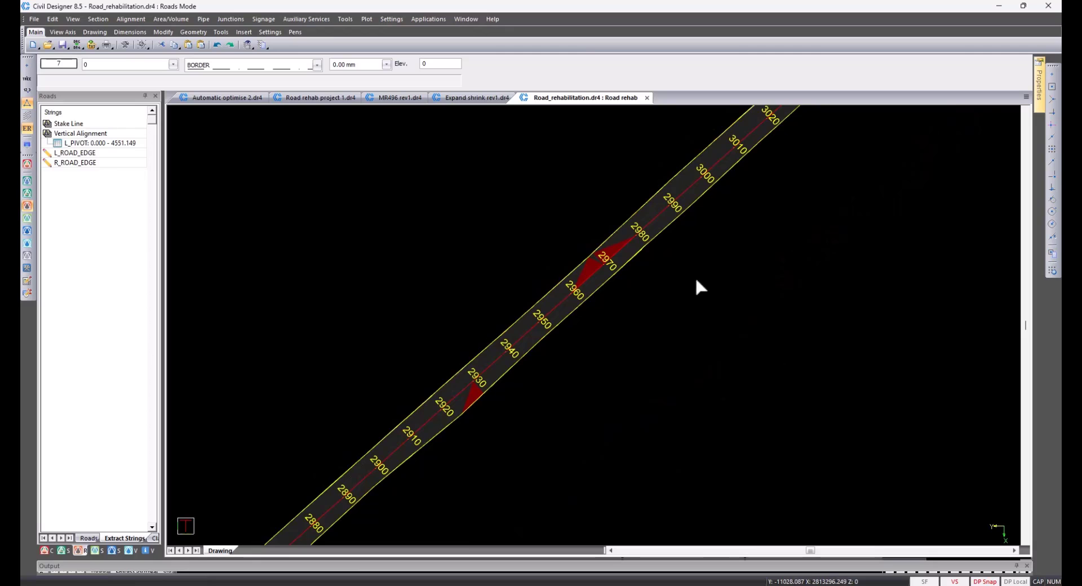
mouse_move(788, 247)
middle_mouse_down()
mouse_move(778, 290)
mouse_move(703, 277)
mouse_move(674, 334)
mouse_move(597, 325)
middle_mouse_up()
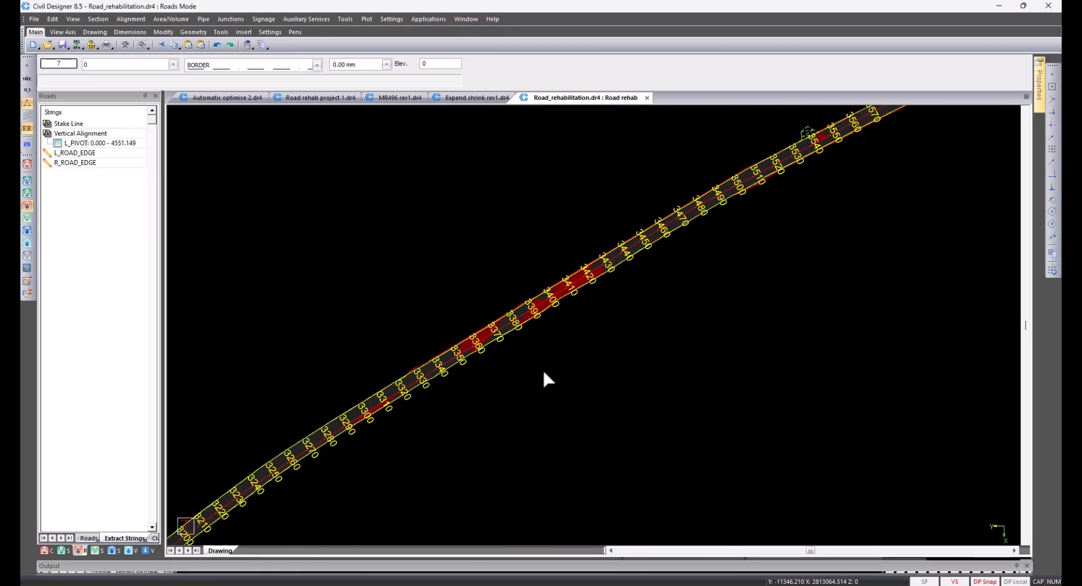
scroll(543, 379, "up", 3)
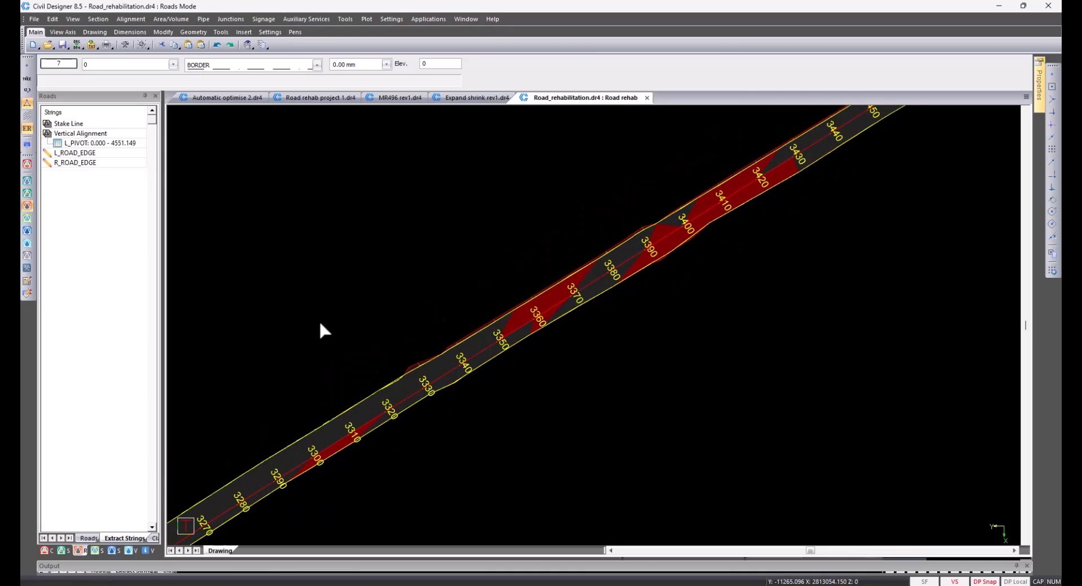
scroll(276, 289, "down", 2)
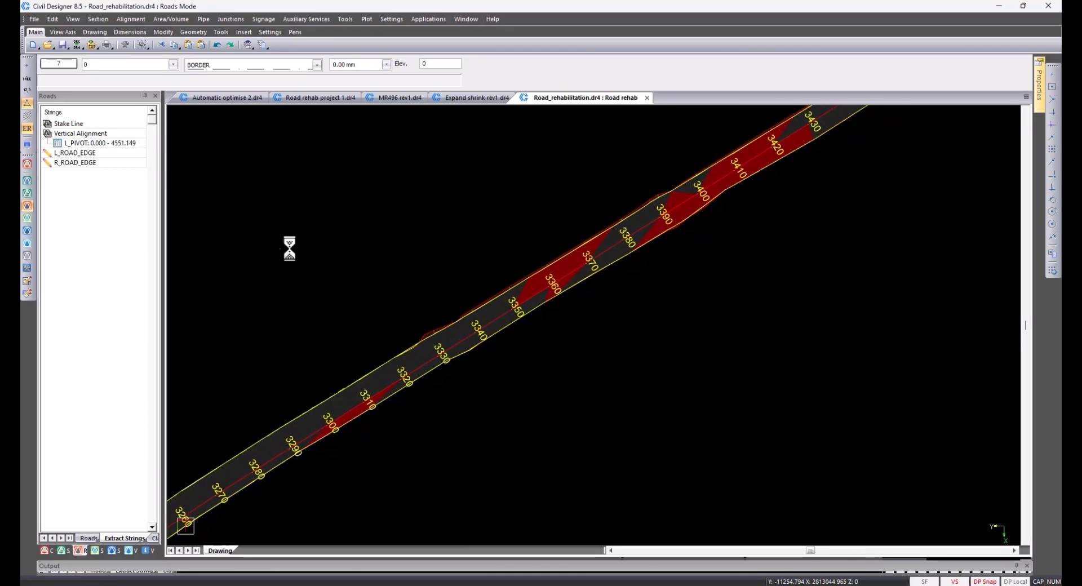
scroll(286, 302, "up", 2)
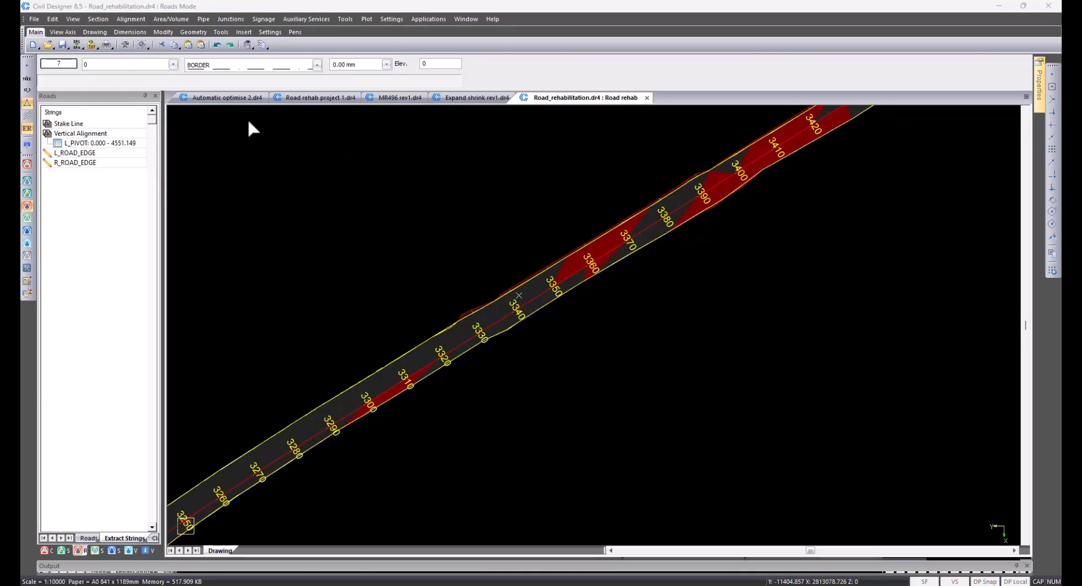
- Import "rehab vertical alignment.csv" into the Road rehab vertical alignment spreadsheet
left_click(129, 19)
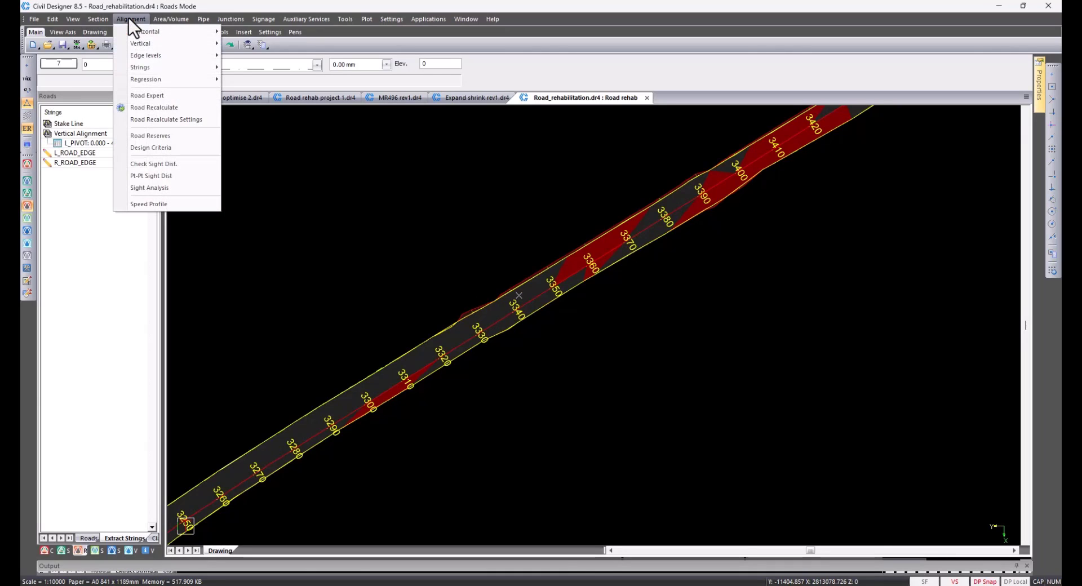
mouse_move(148, 45)
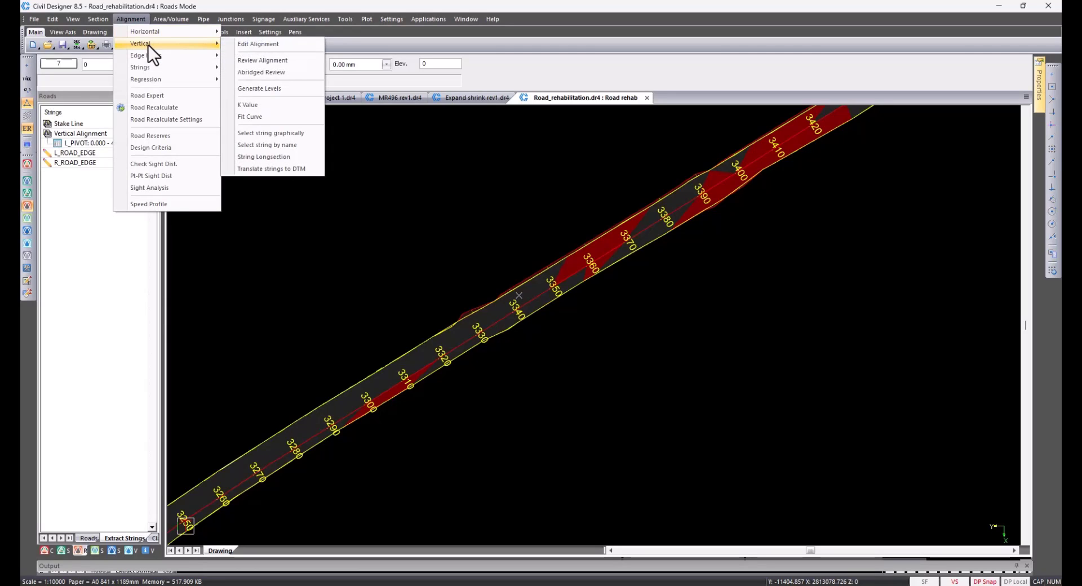
left_click(244, 45)
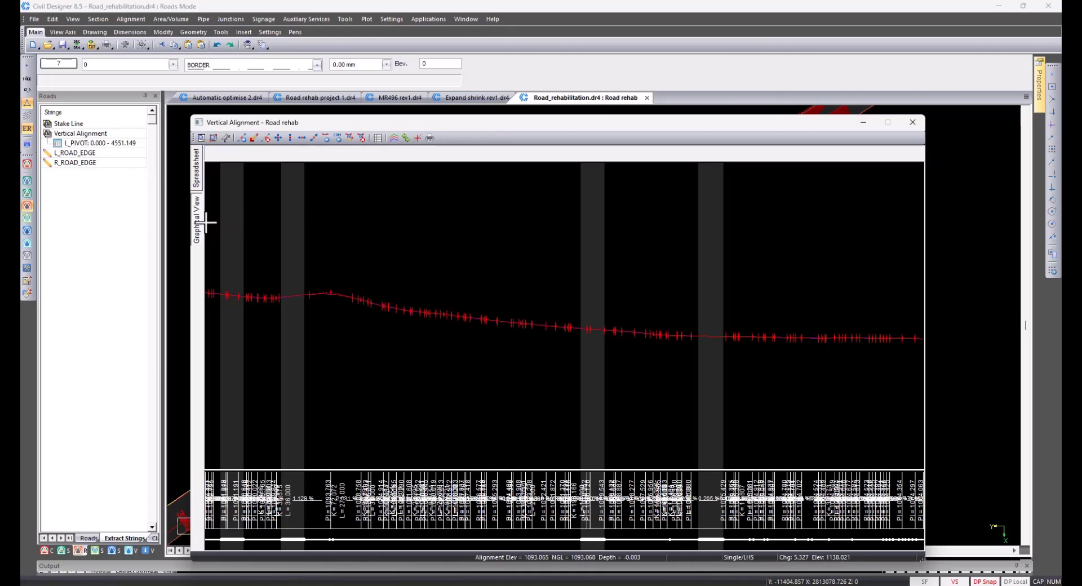
left_click(198, 179)
right_click(238, 157)
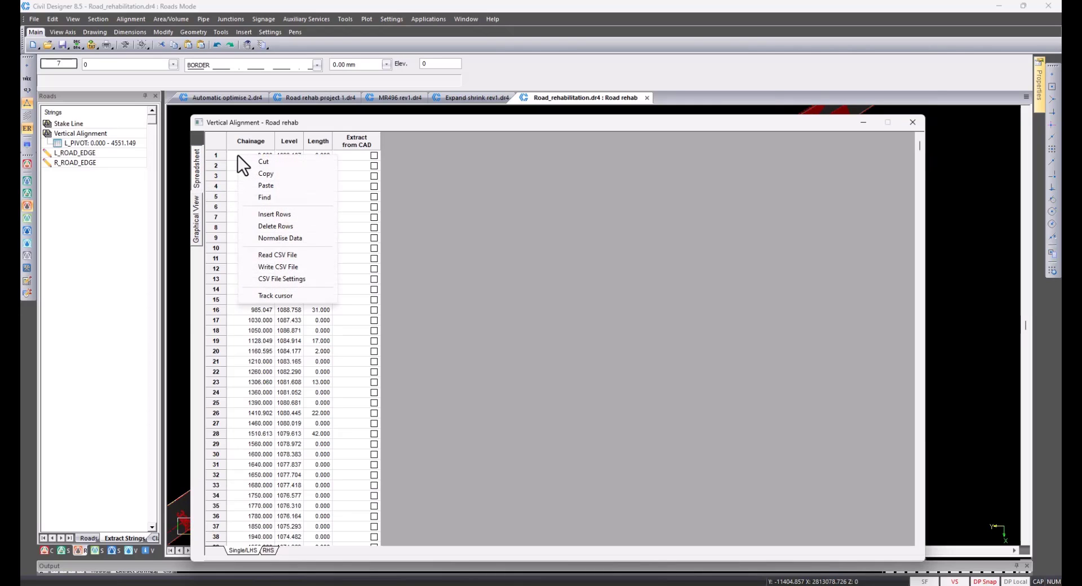
left_click(288, 256)
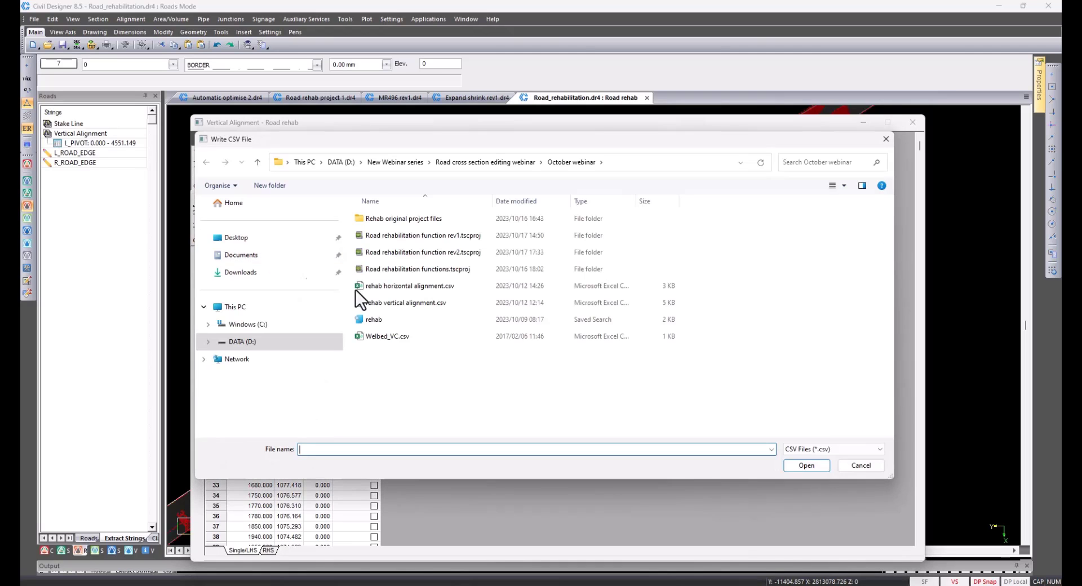
double_click(418, 305)
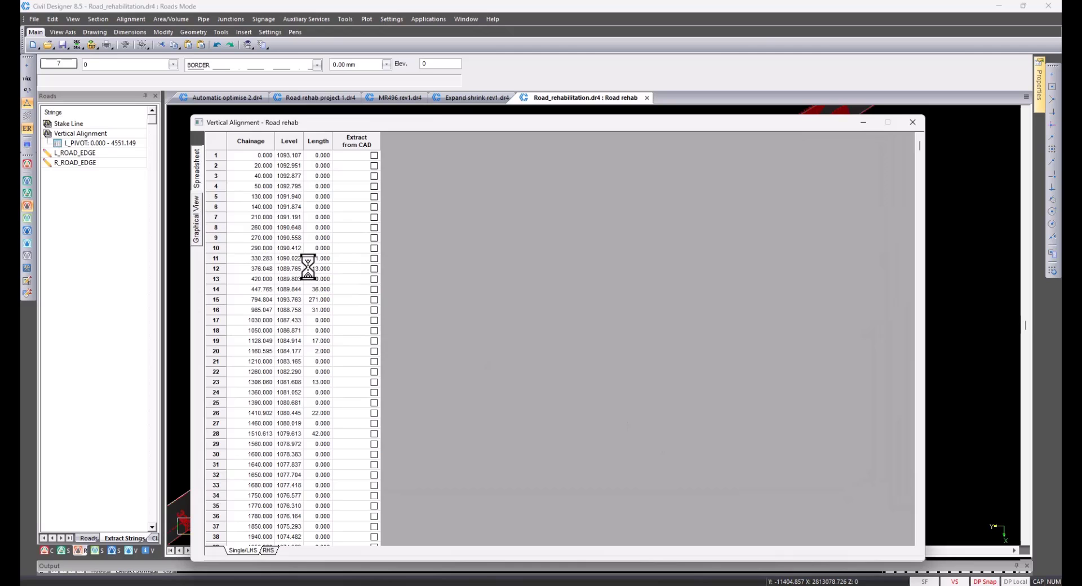
- Examine the imported vertical alignment graphically against the ground line around chainage 3400
left_click(197, 231)
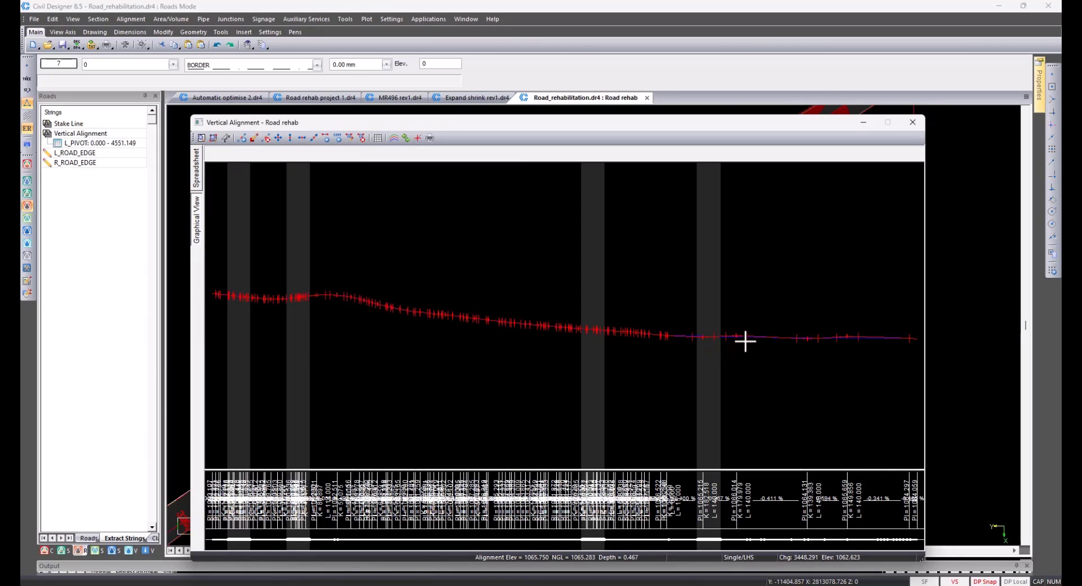
scroll(563, 314, "up", 5)
scroll(560, 316, "up", 2)
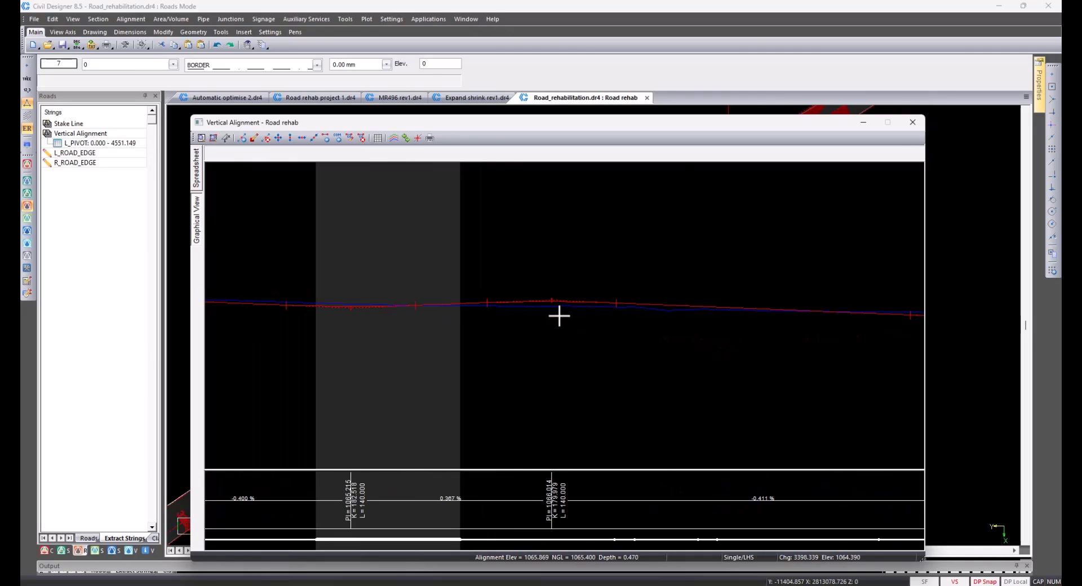
middle_click_drag(698, 354, 446, 332)
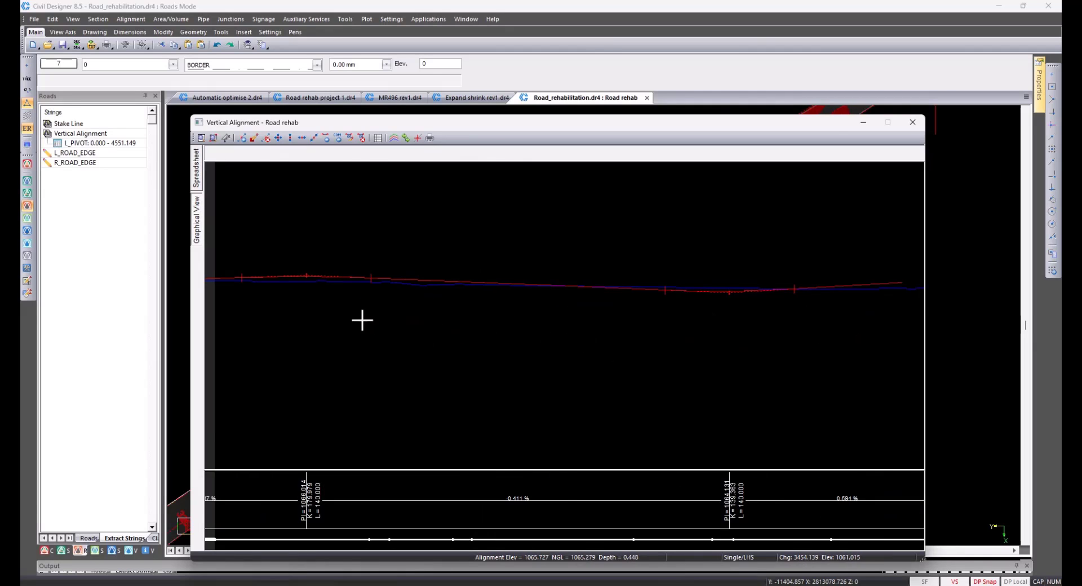
middle_click_drag(362, 319, 556, 316)
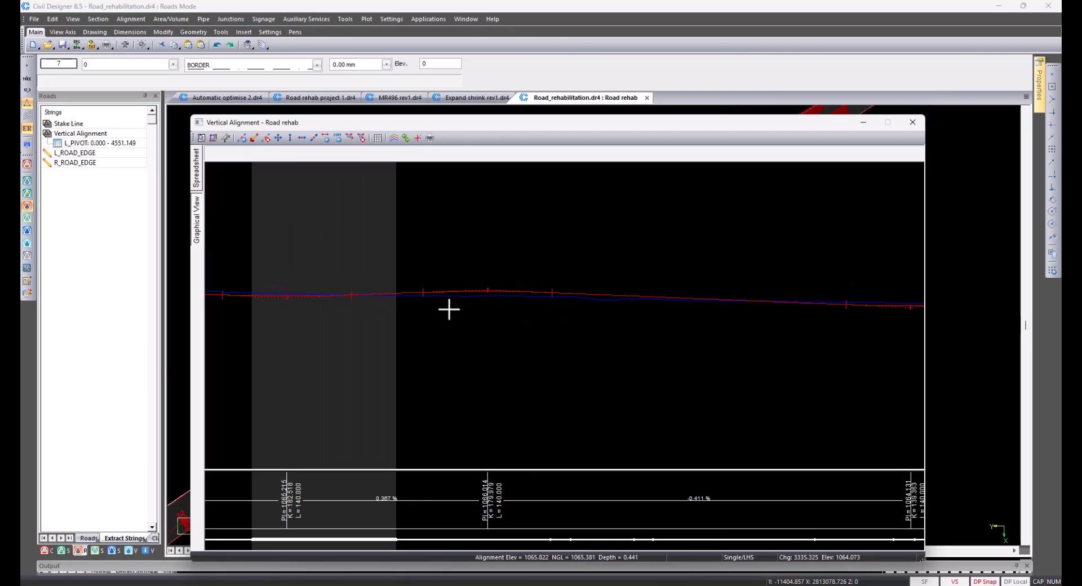
middle_click_drag(449, 310, 500, 324)
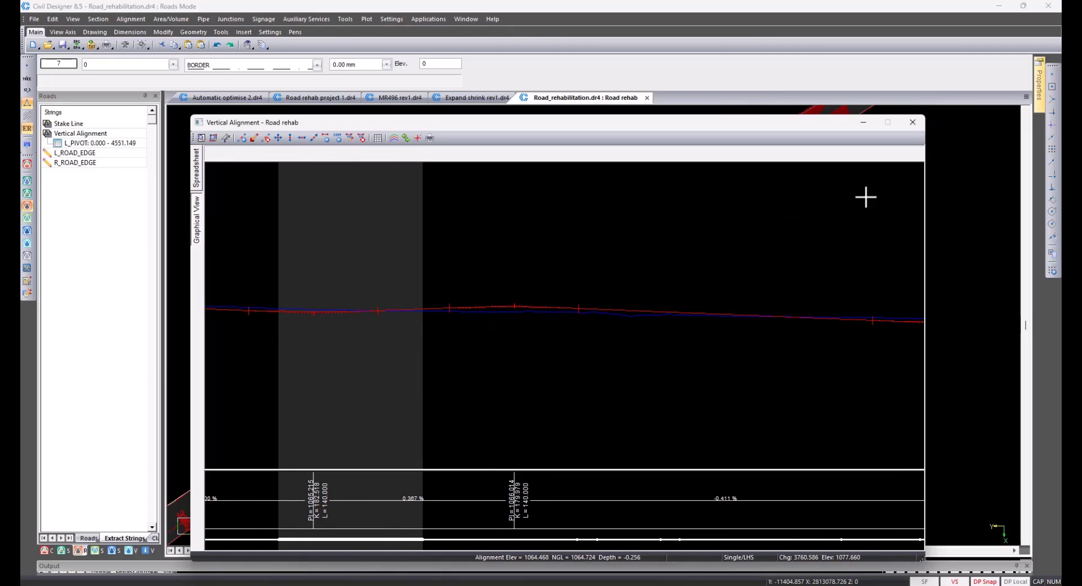
- Save the edited Road rehab vertical alignment and generate its levels
left_click(914, 124)
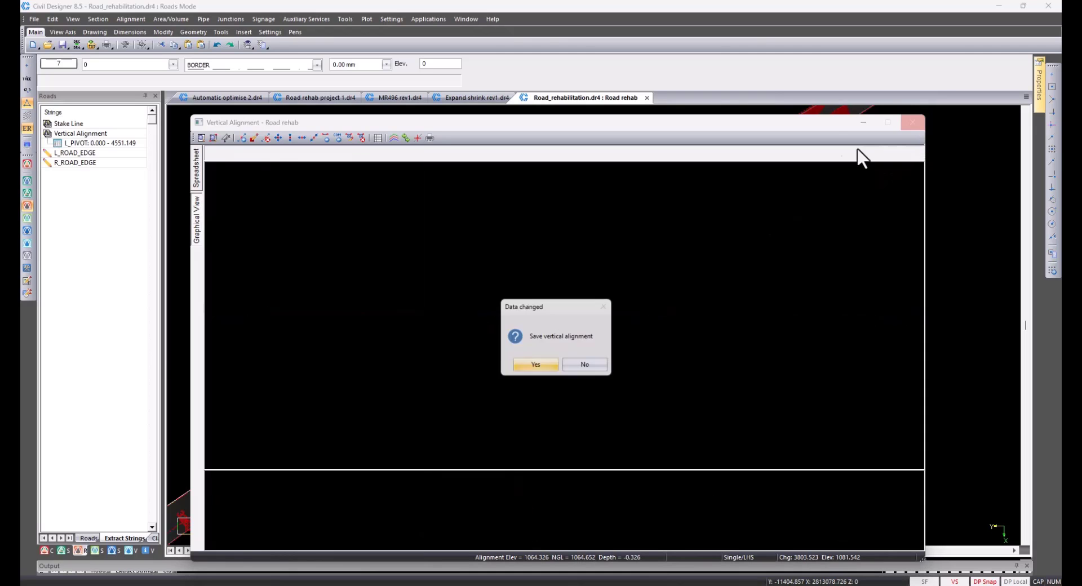
left_click(537, 367)
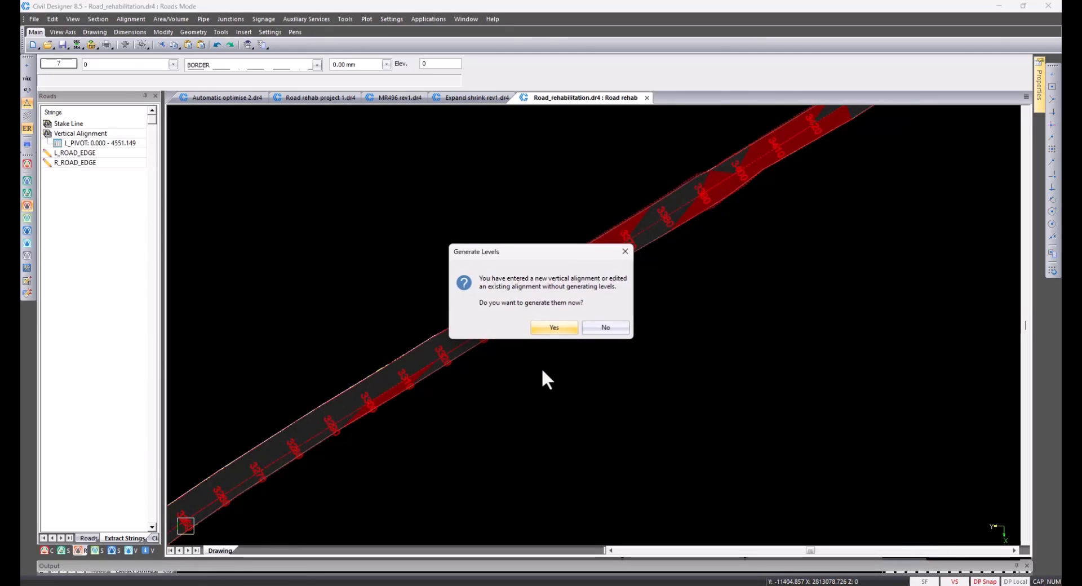
left_click(555, 327)
left_click(628, 351)
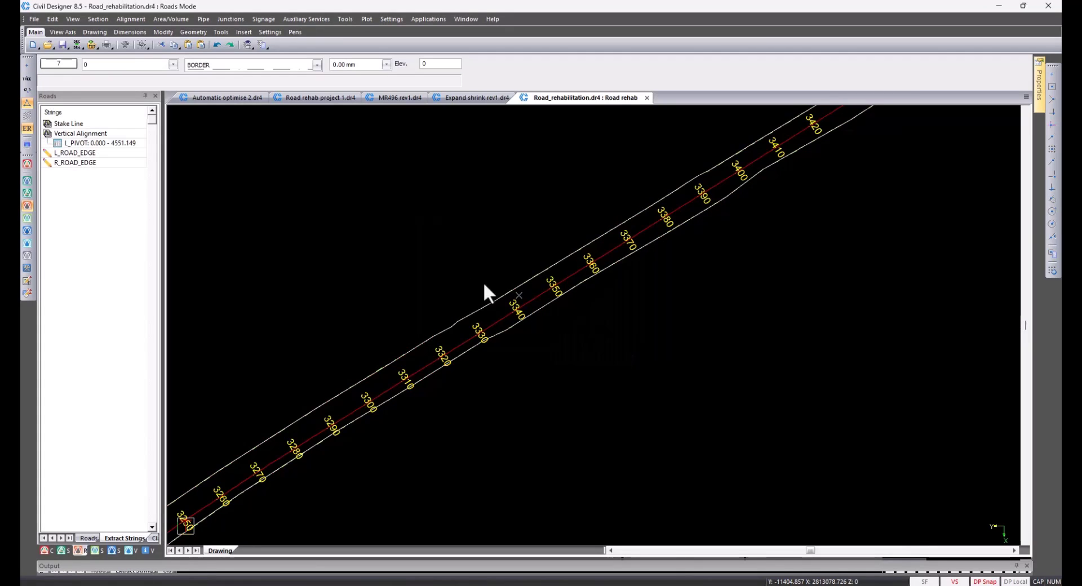
- Run Road Expert to generate the edge levels and apply the road template
left_click(131, 19)
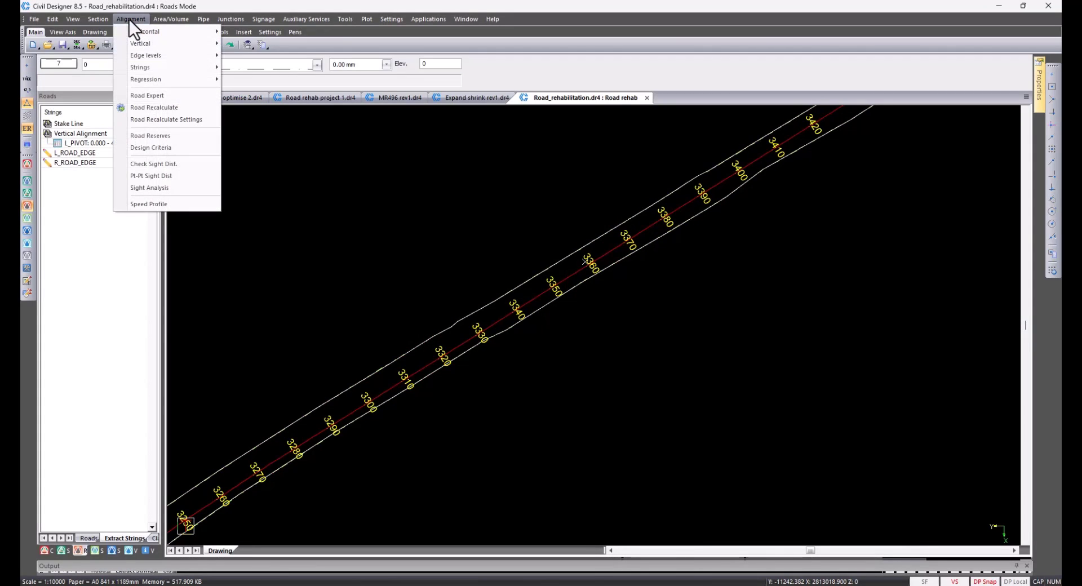
left_click(149, 96)
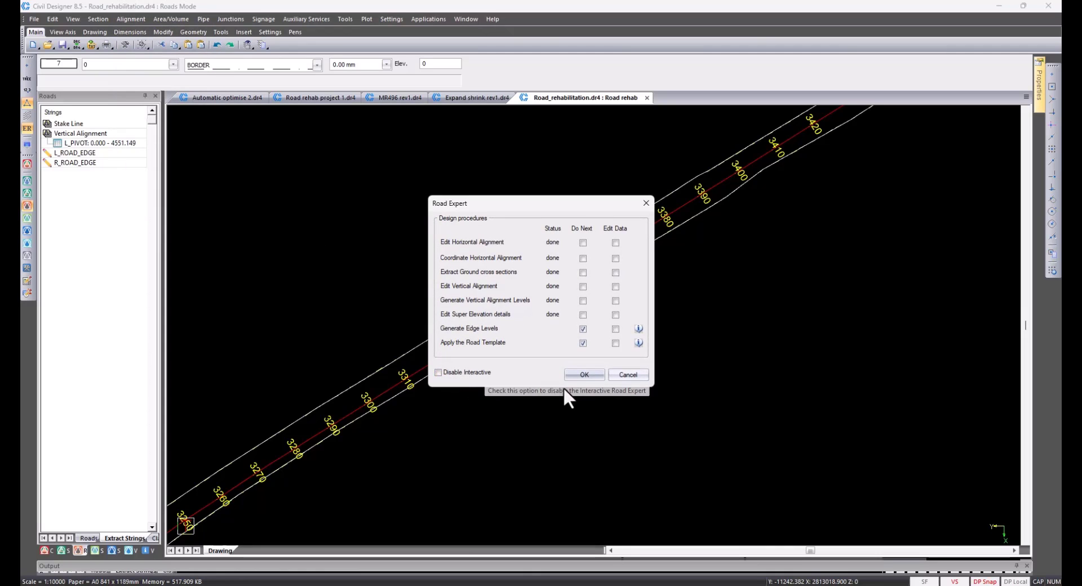
left_click(584, 374)
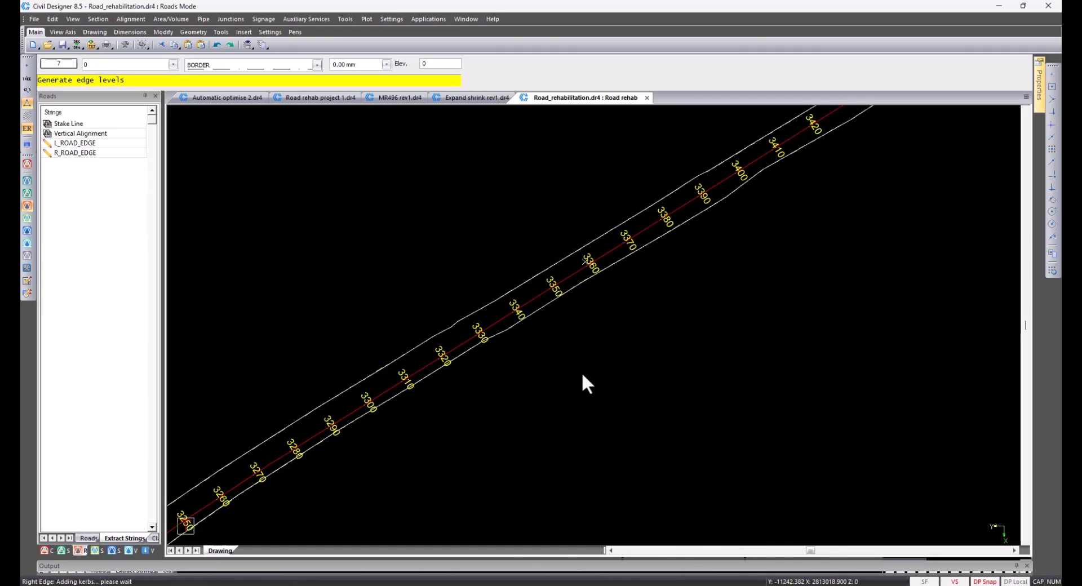
- Examine the road's cross sections graphically from chainage 3390 to 3420, checking the crossfalls against the ground line
left_click(98, 21)
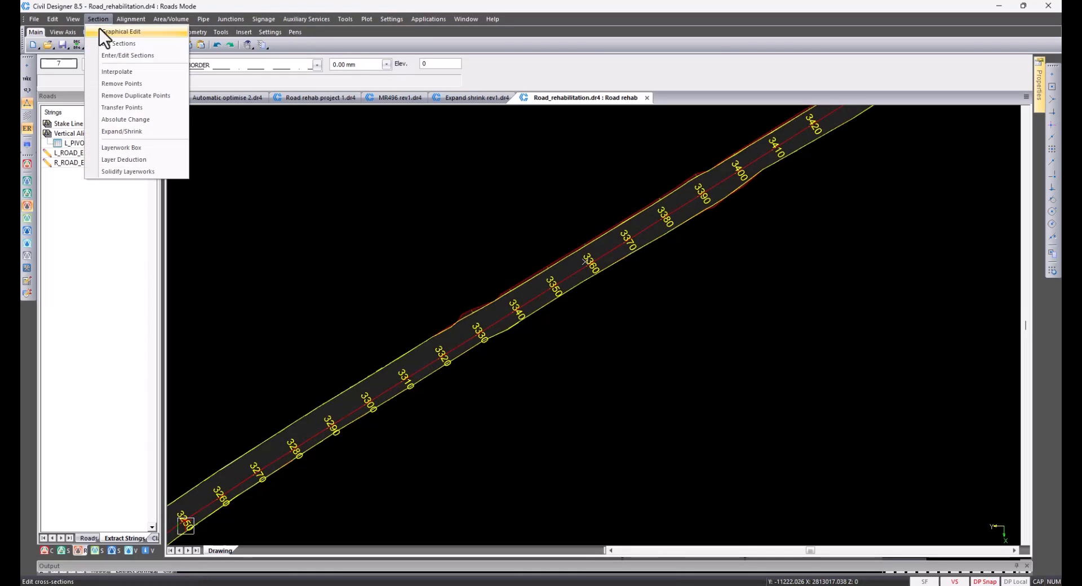
left_click(104, 34)
left_click(693, 201)
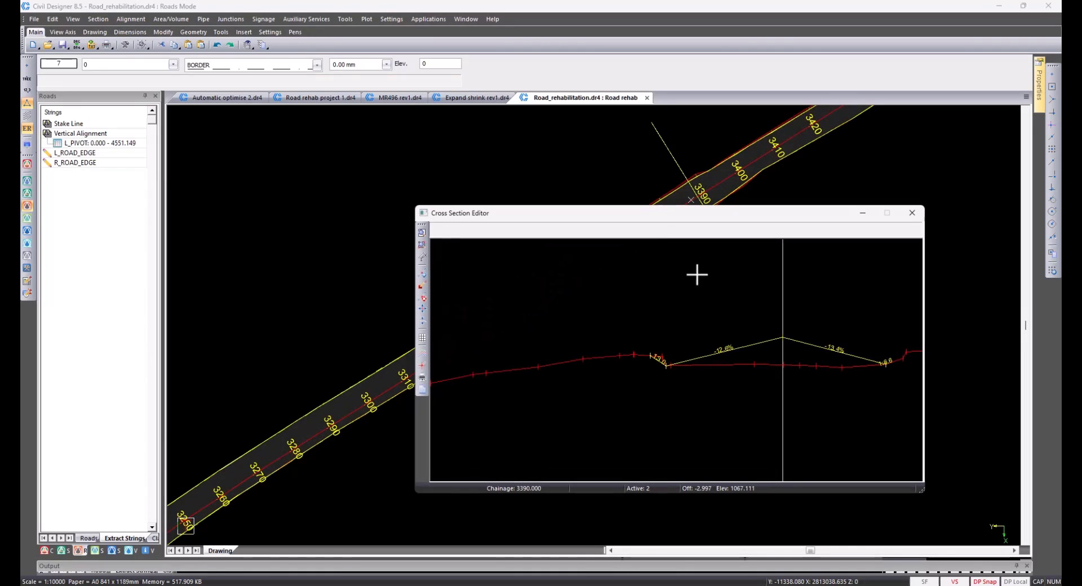
key("Page_Up")
key("Page_Up")
key("Page_Up")
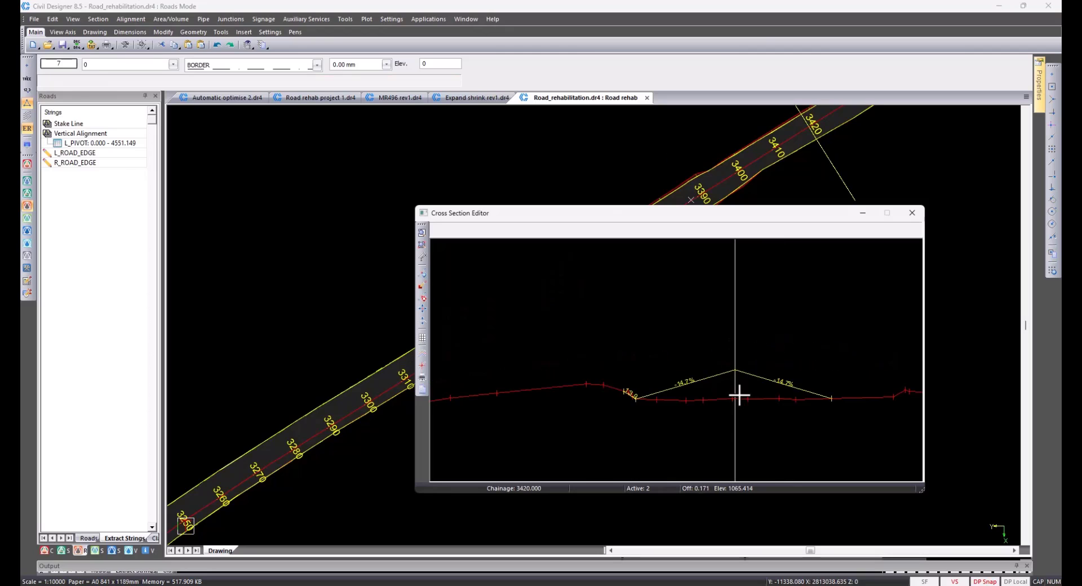
middle_click_drag(716, 413, 652, 418)
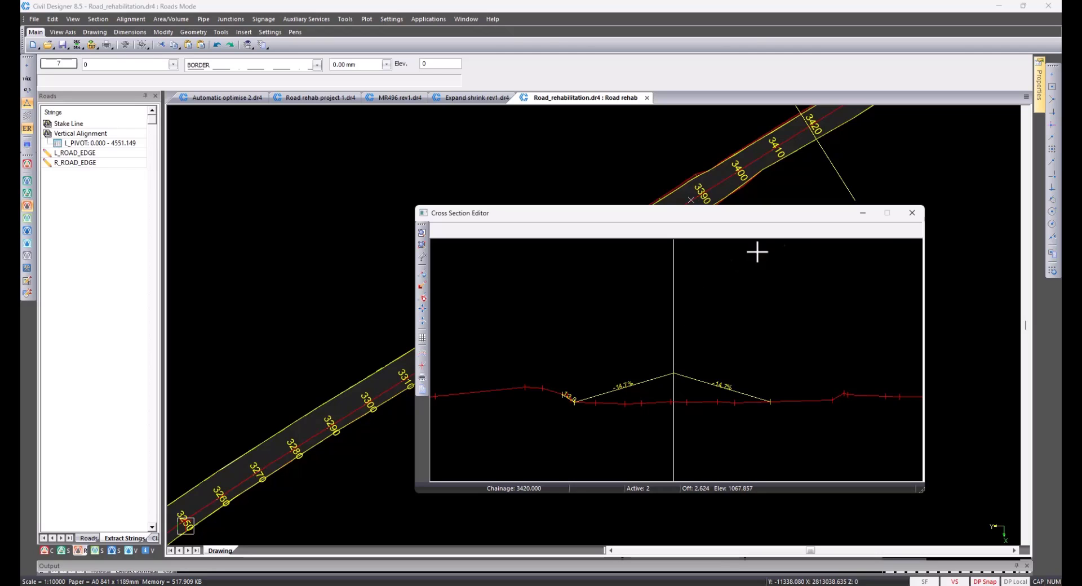
left_click(911, 213)
- Examine the cross section at chainage 680 graphically, comparing the road surface with the ground line
scroll(497, 383, "down", 2)
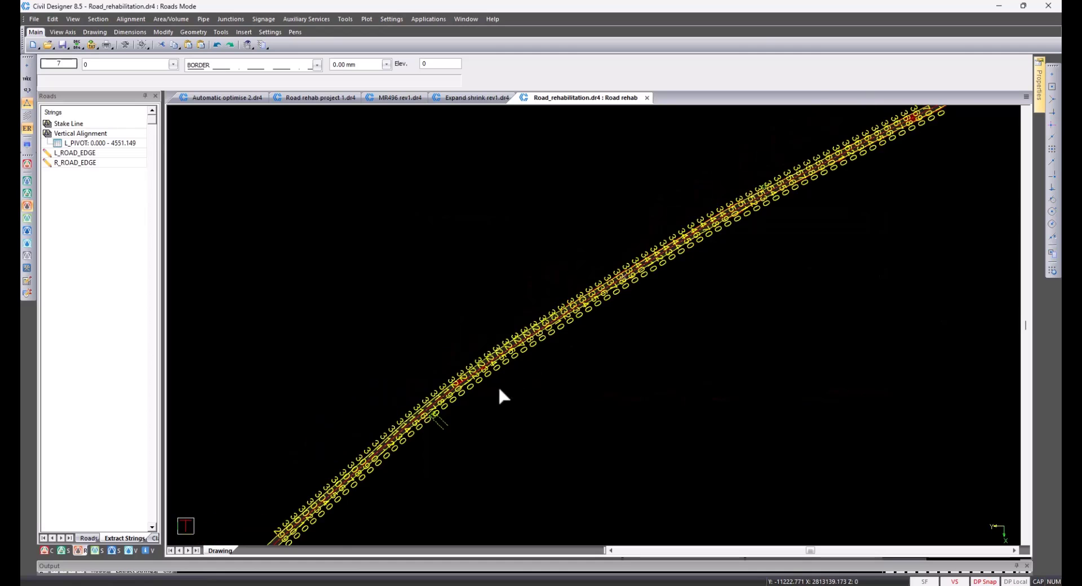
scroll(411, 521, "down", 3)
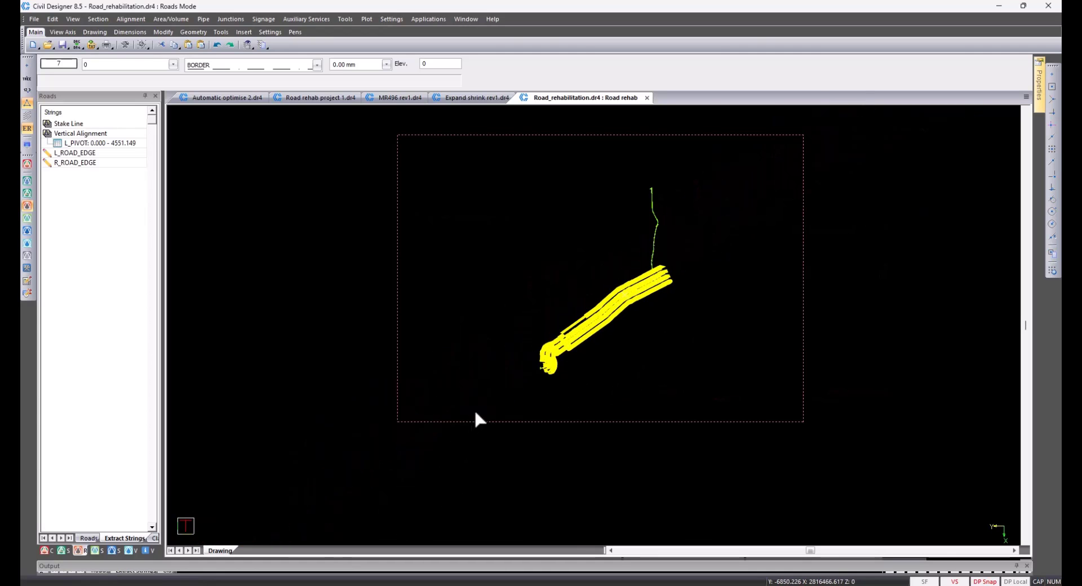
scroll(572, 330, "up", 4)
scroll(564, 316, "up", 3)
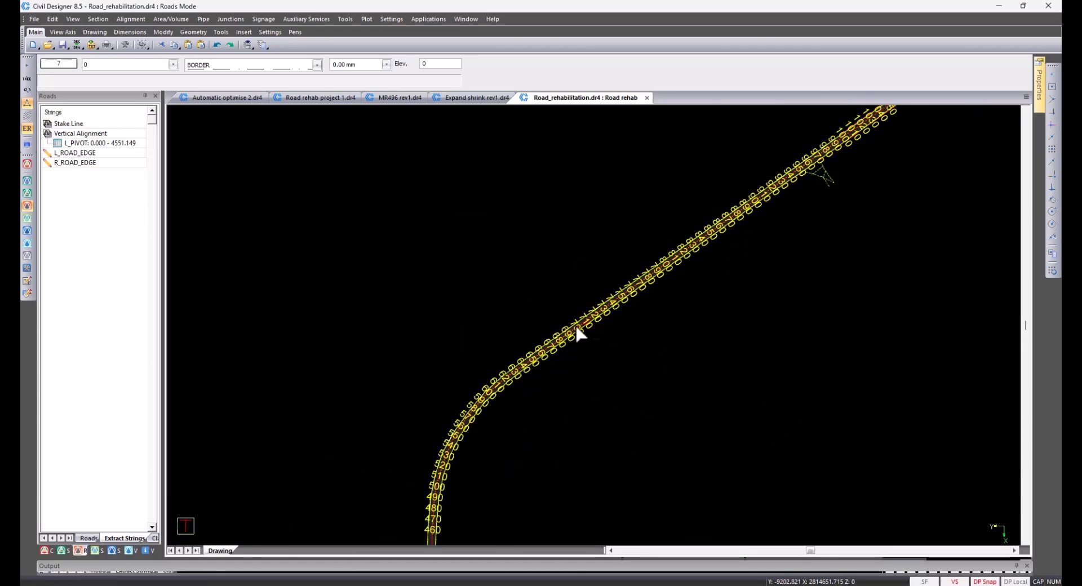
left_click(99, 19)
left_click(106, 32)
left_click(512, 405)
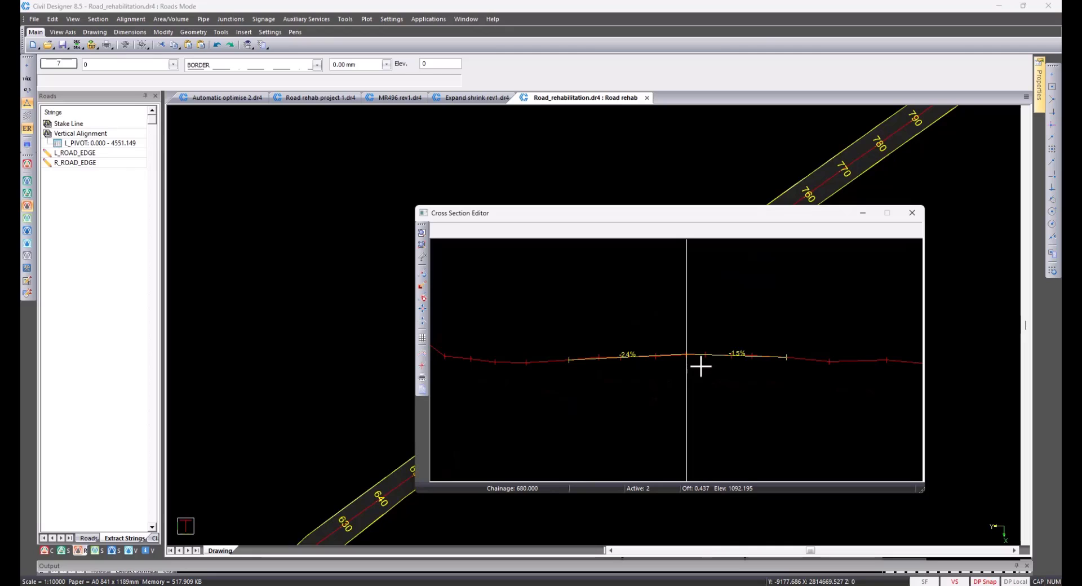
scroll(710, 364, "down", 1)
middle_click_drag(677, 357, 687, 392)
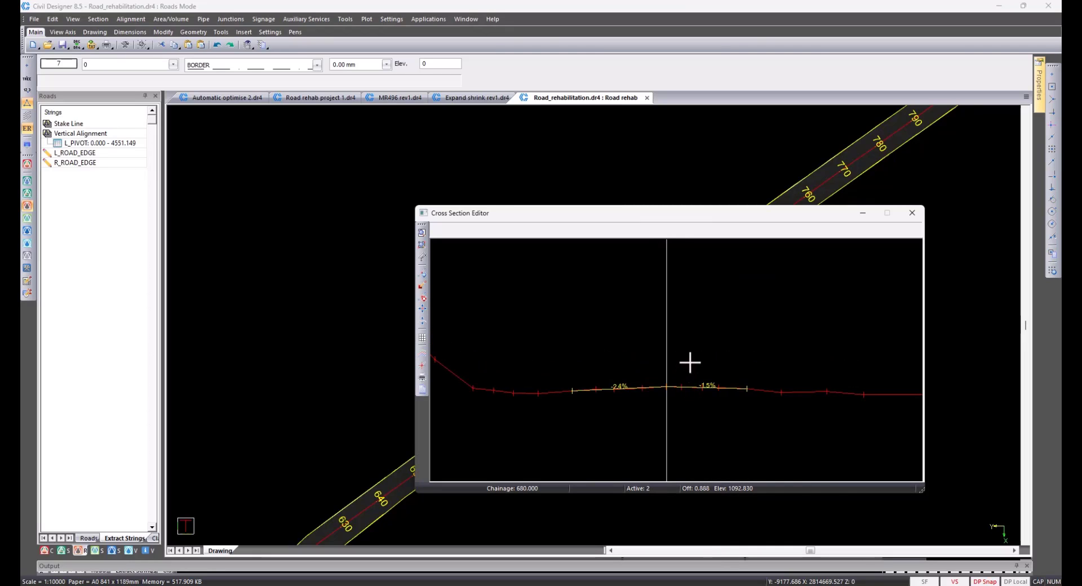
- Go to the cross section at chainage 2900 and examine the crossfalls along to chainage 2980
type("g29")
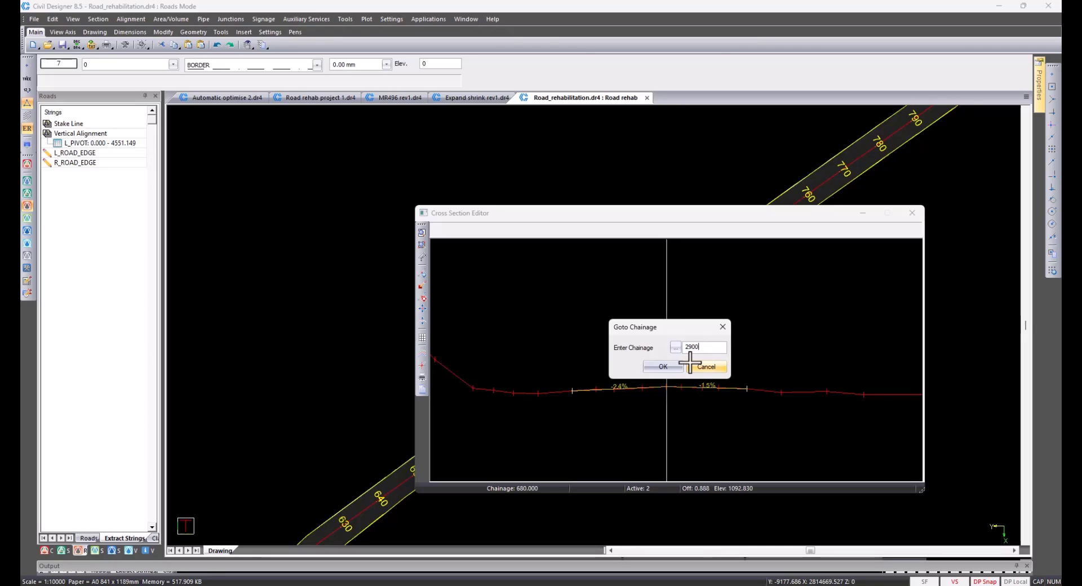
type("00")
key("Return")
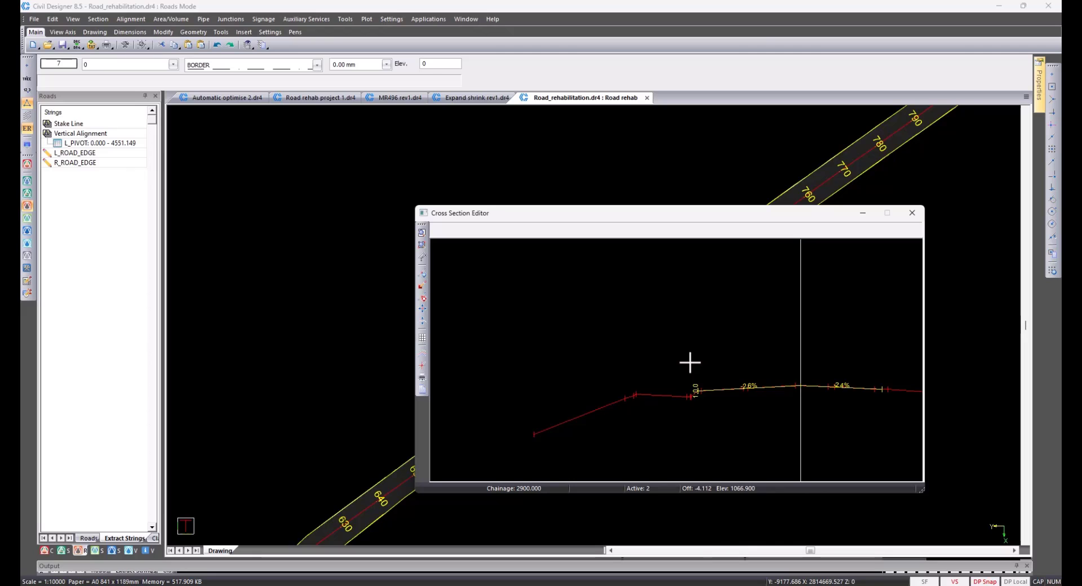
key("Page_Down")
key("Page_Down")
key("Page_Down")
key("Page_Down")
key("Page_Down")
key("Page_Down")
key("Page_Down")
key("Page_Down")
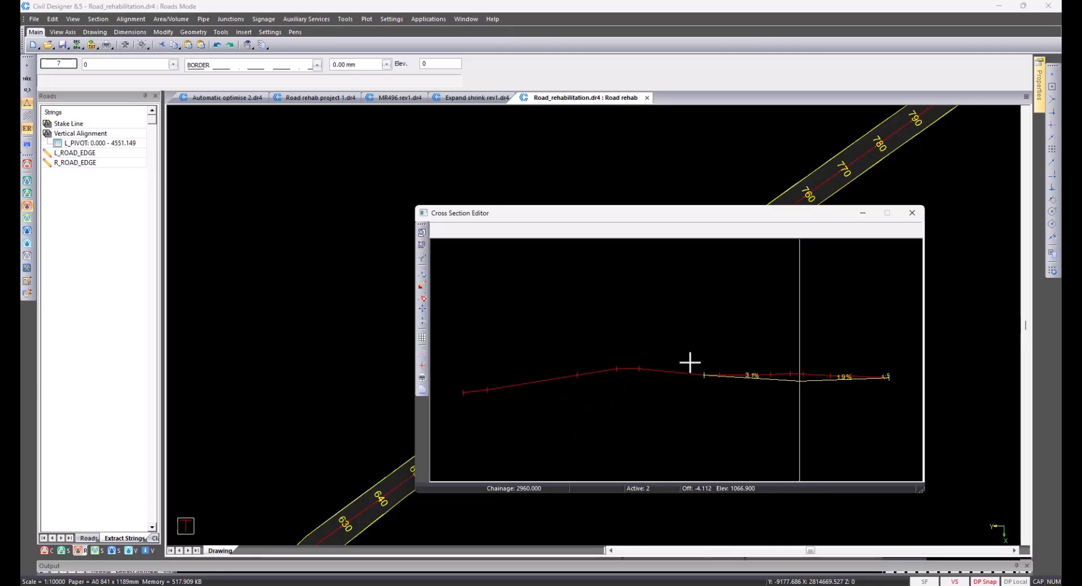
middle_click_drag(841, 377, 773, 369)
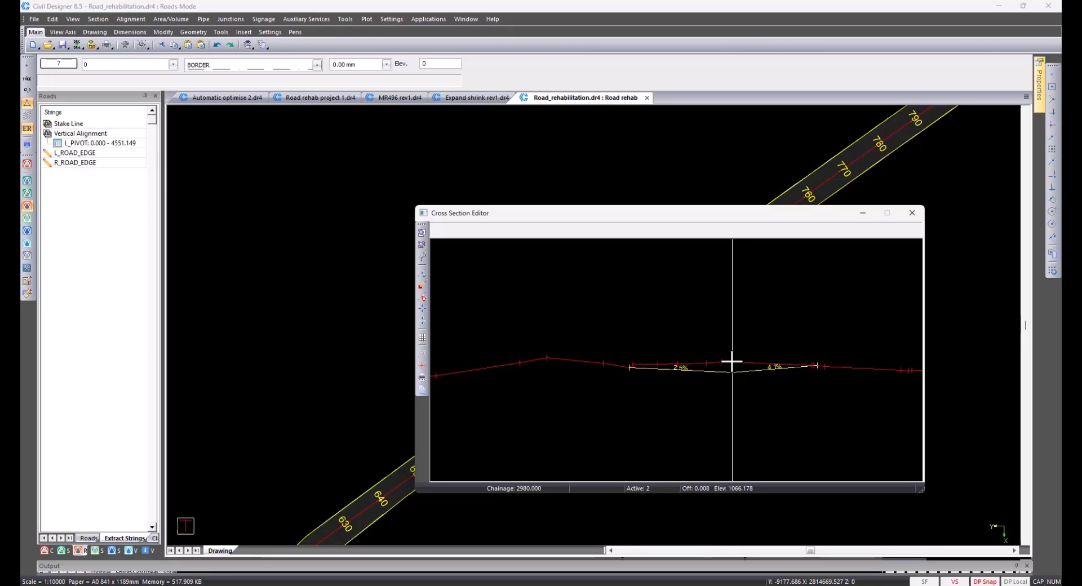
left_click(912, 213)
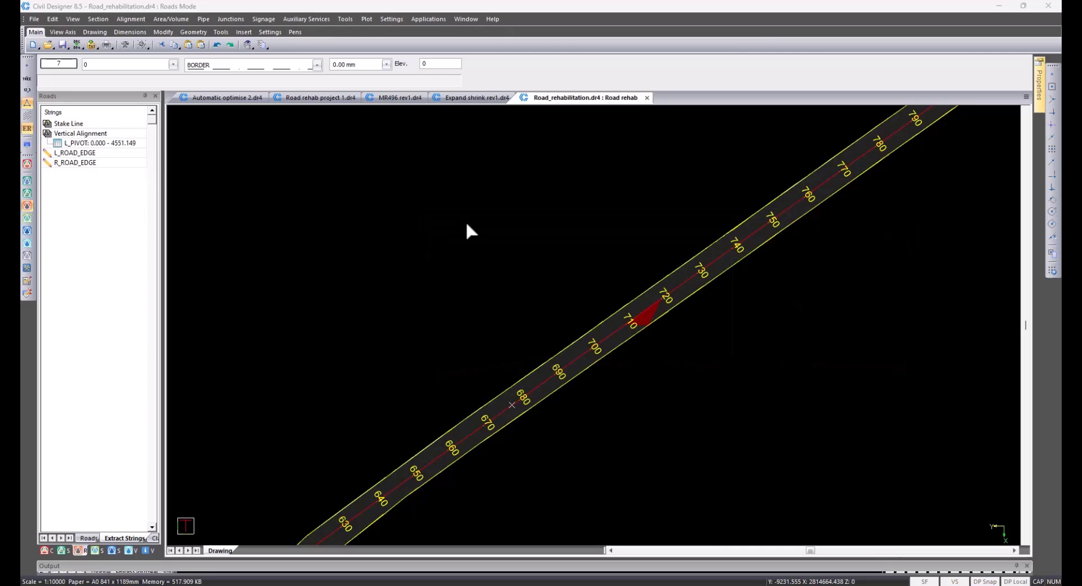
left_click(133, 19)
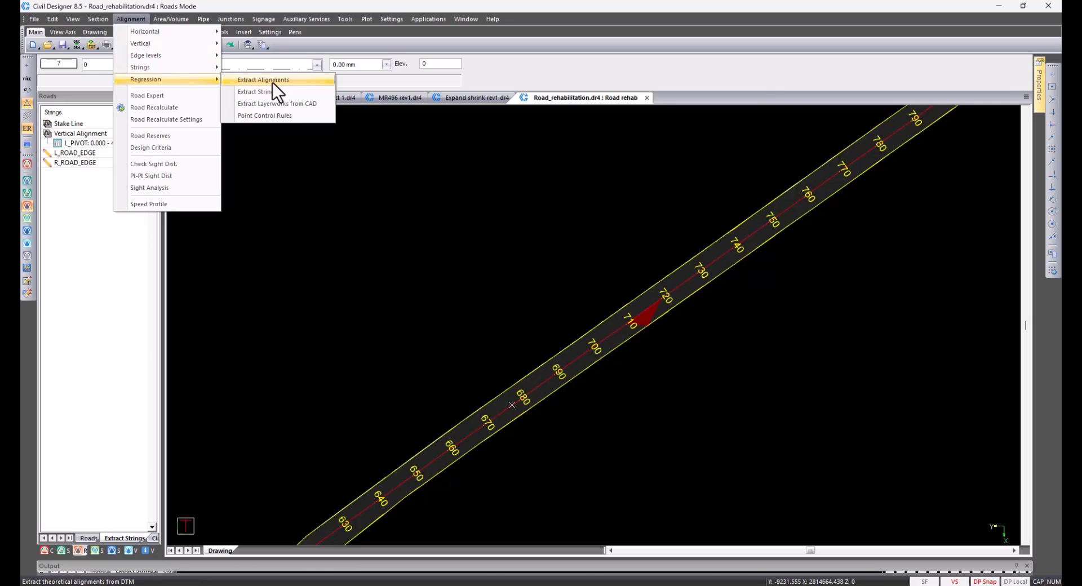
left_click(273, 82)
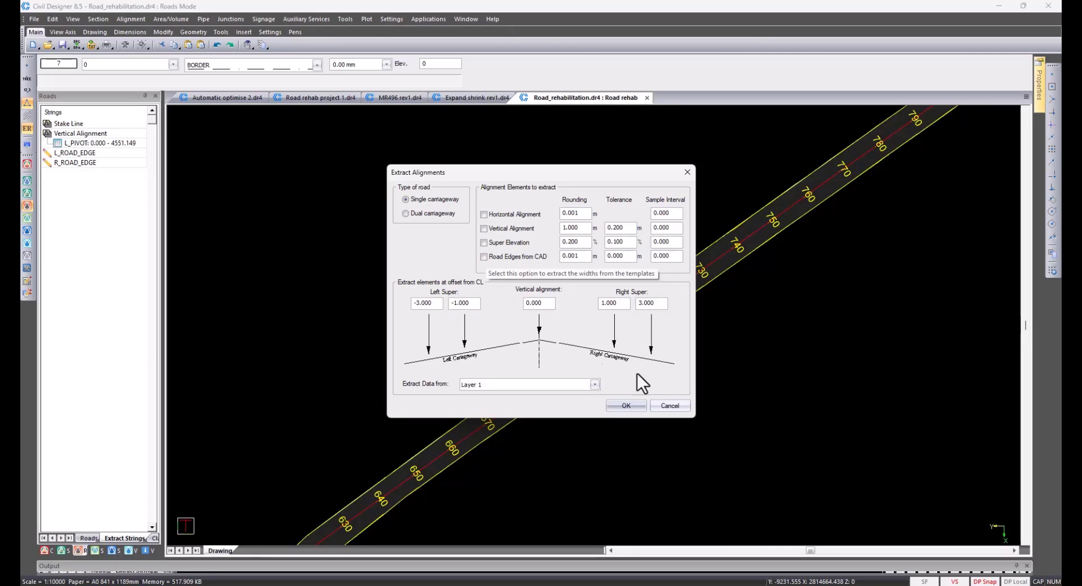
left_click(682, 405)
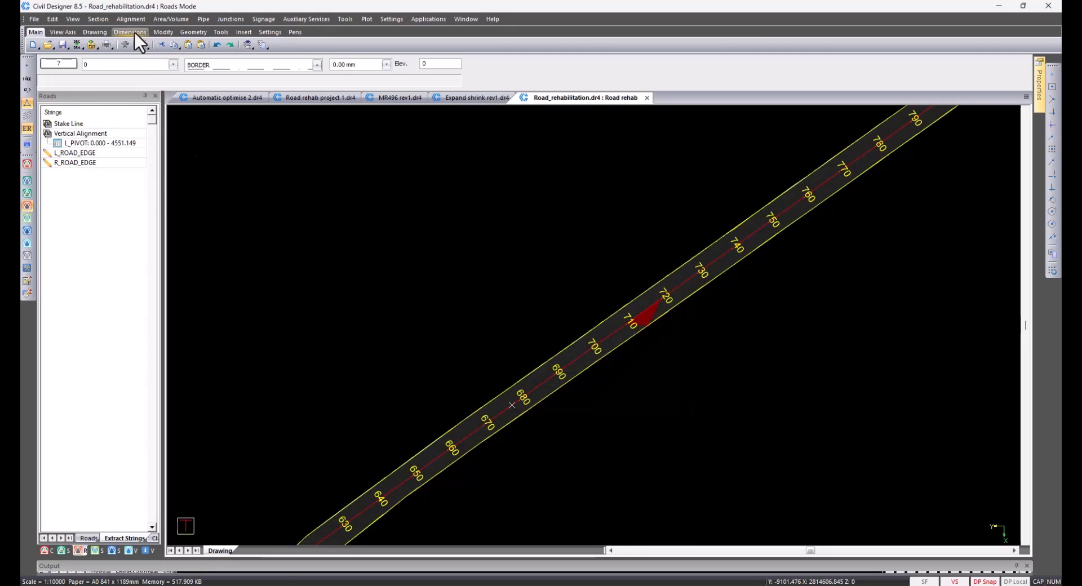
- Review the crossfalls and edge widths in the Road rehab edge control data
left_click(128, 19)
mouse_move(159, 59)
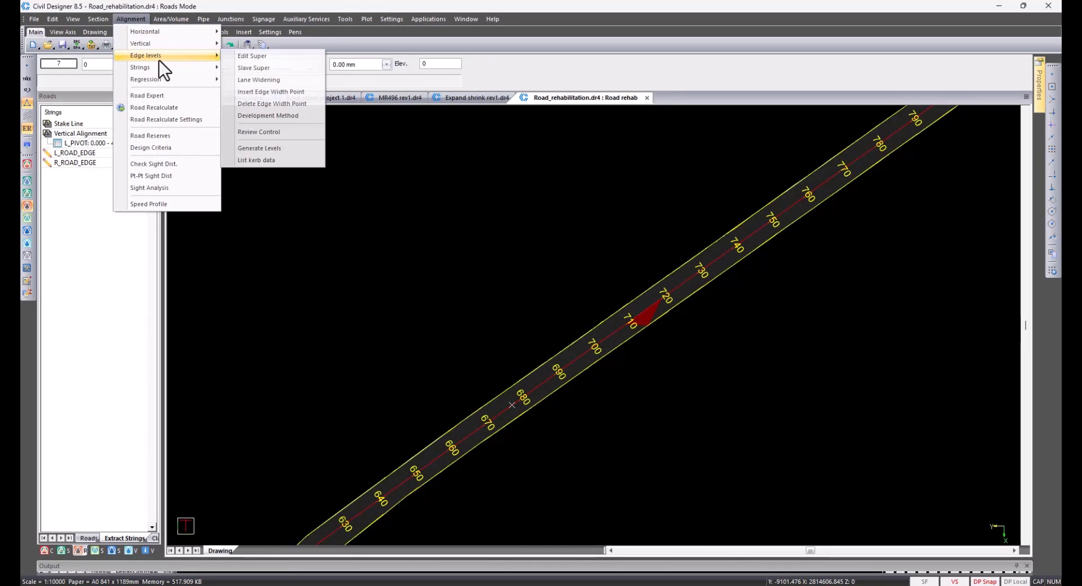
left_click(258, 59)
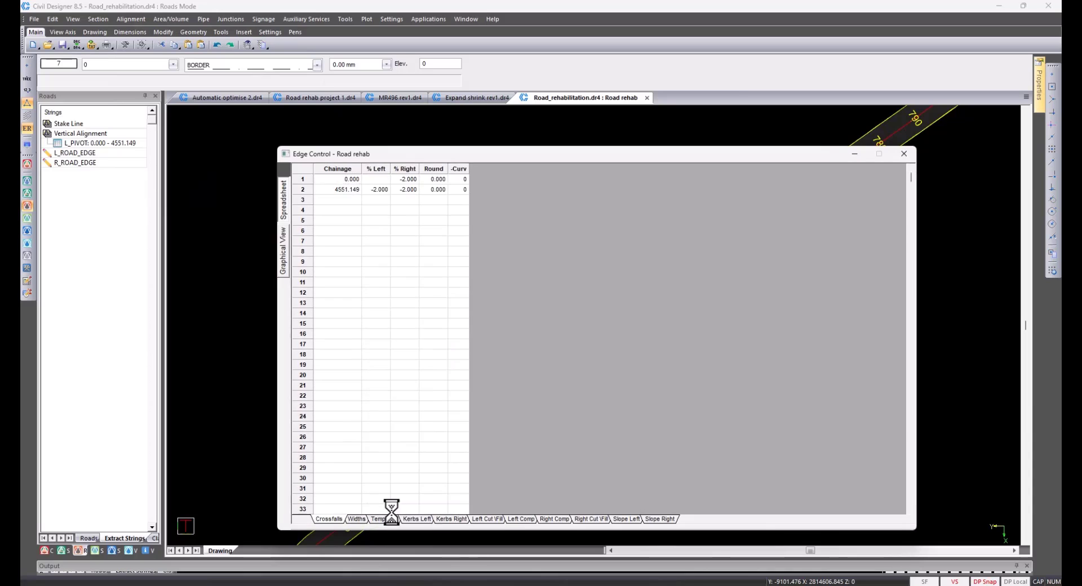
left_click(360, 519)
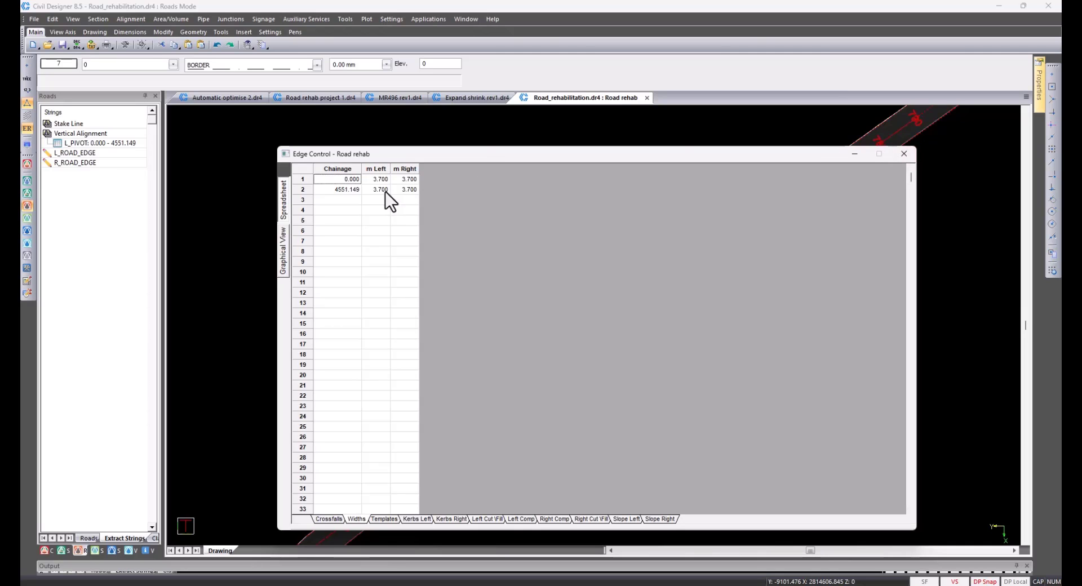
left_click(904, 154)
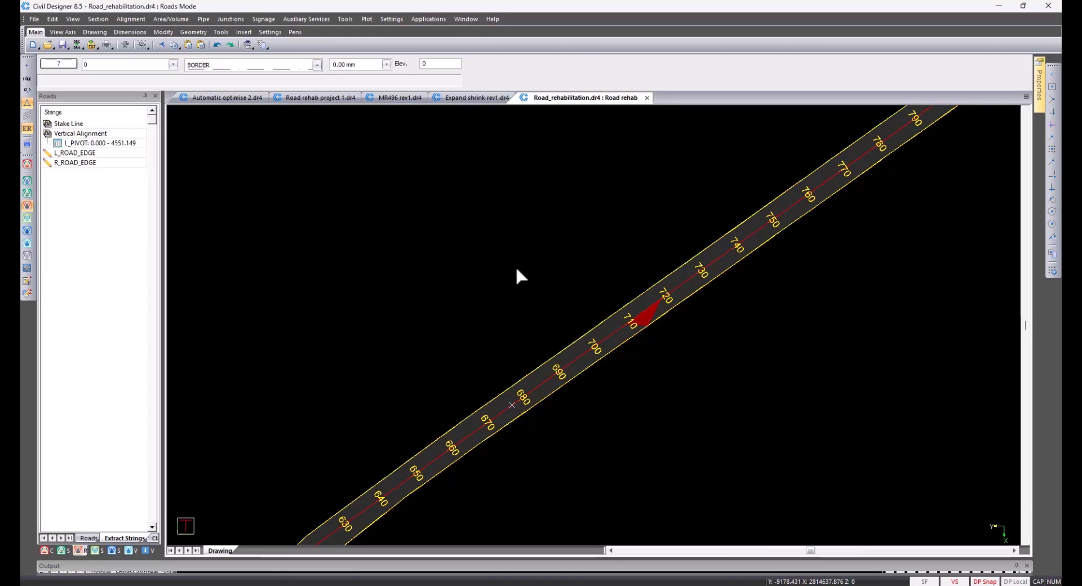
- Run Extract Alignments with only Road Edges from CAD enabled and extract the left edge from the road's left edge line
left_click(133, 19)
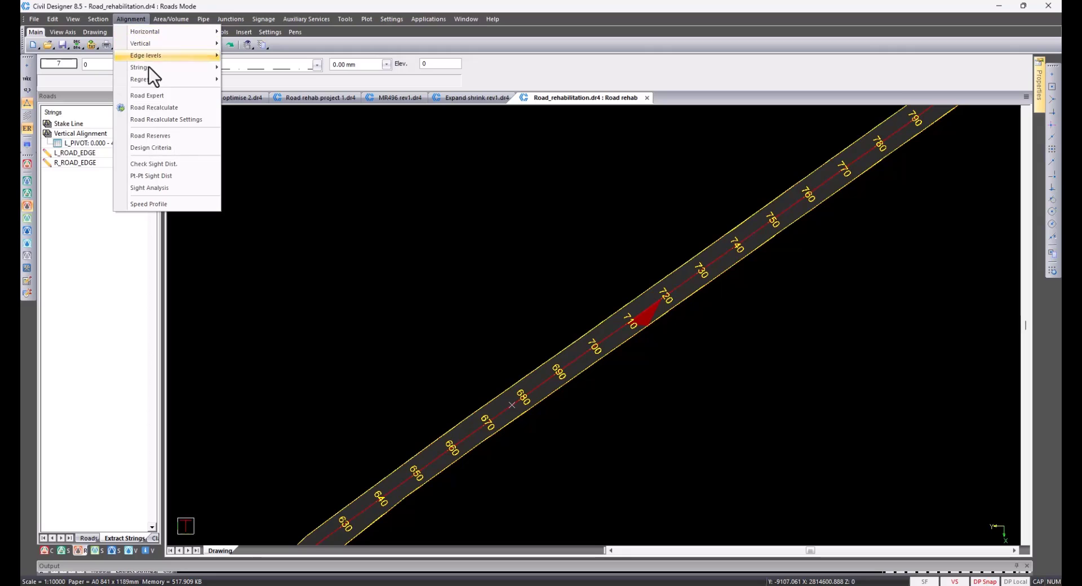
mouse_move(164, 79)
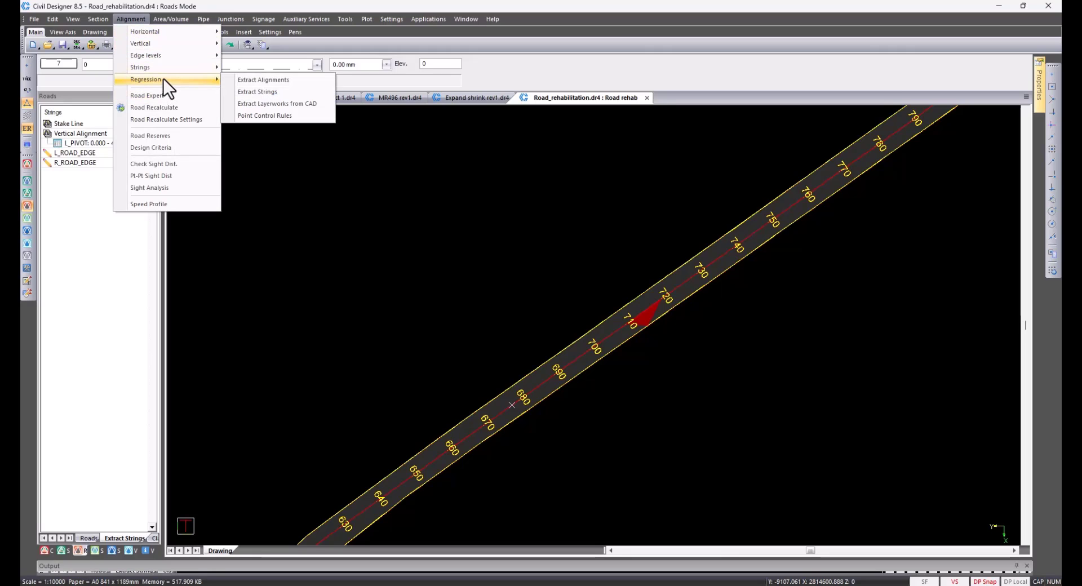
left_click(268, 83)
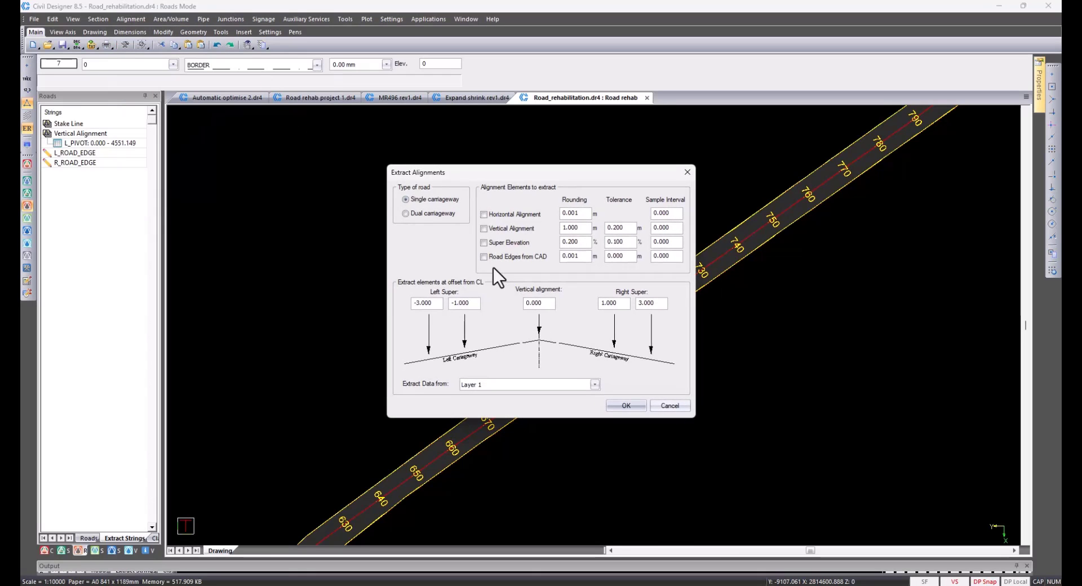
left_click(484, 257)
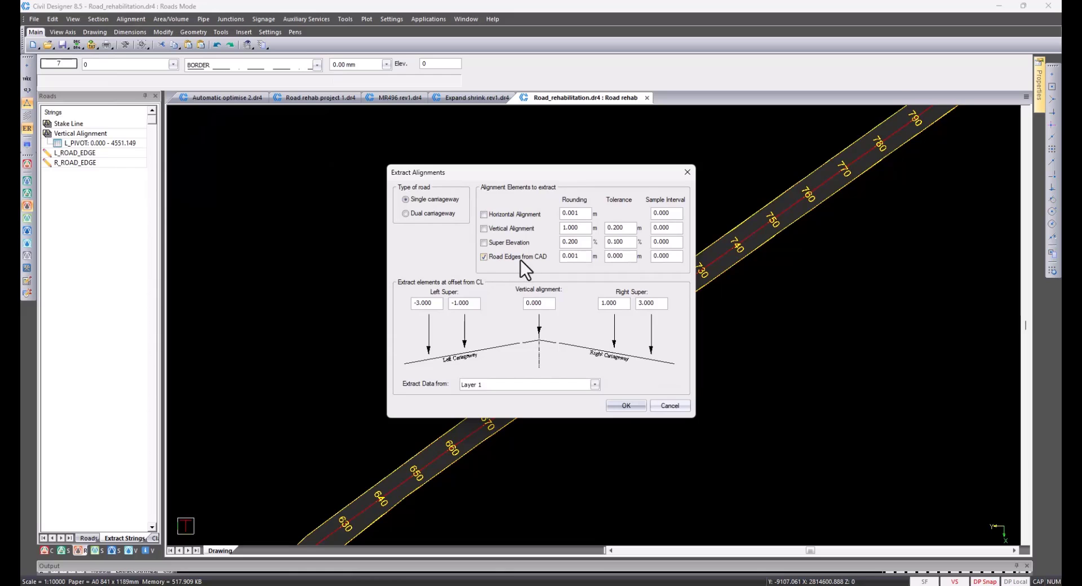
left_click(623, 405)
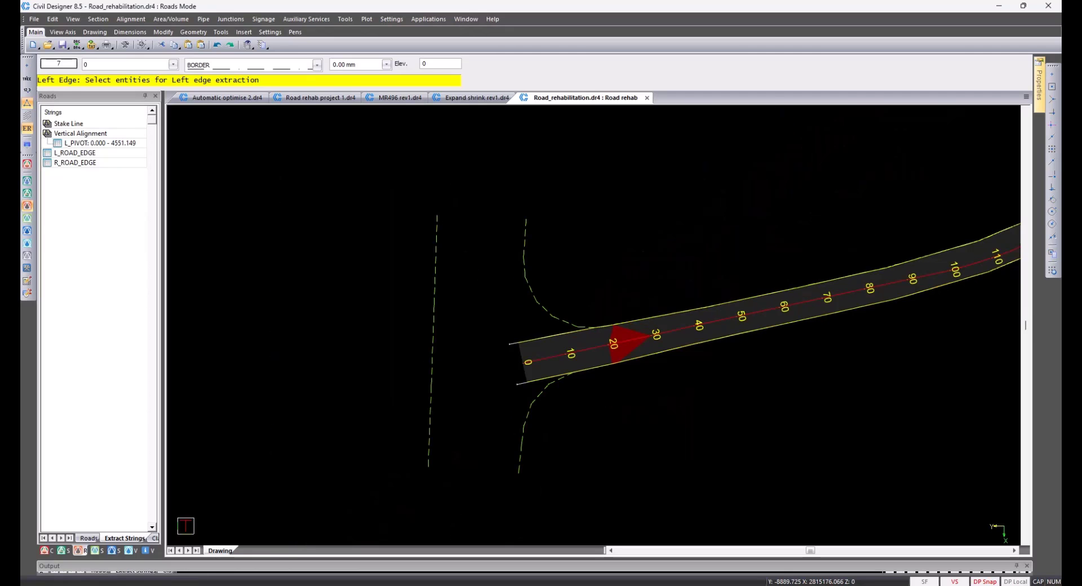
left_click(514, 343)
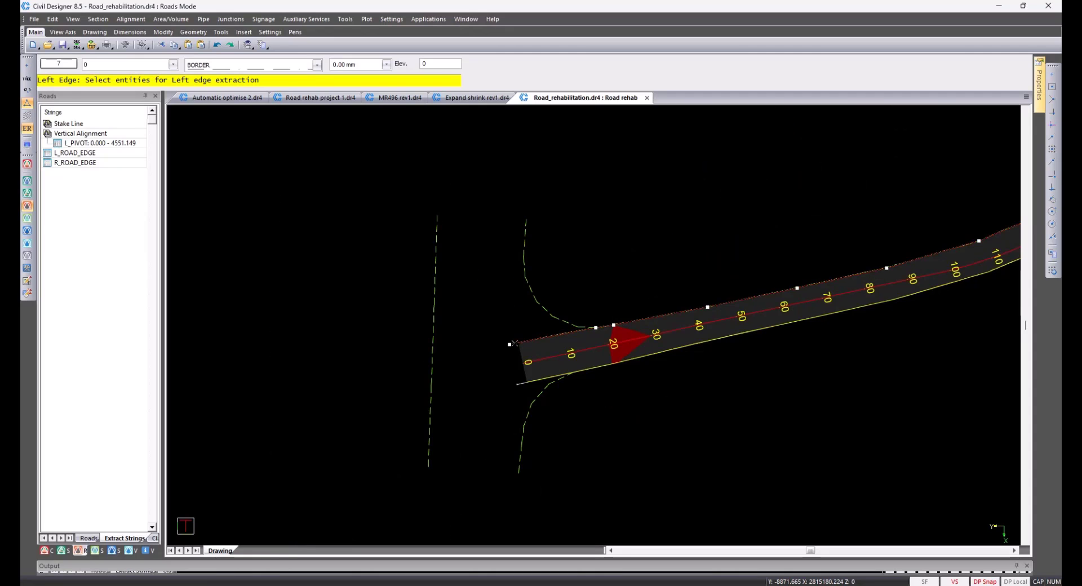
right_click(502, 286)
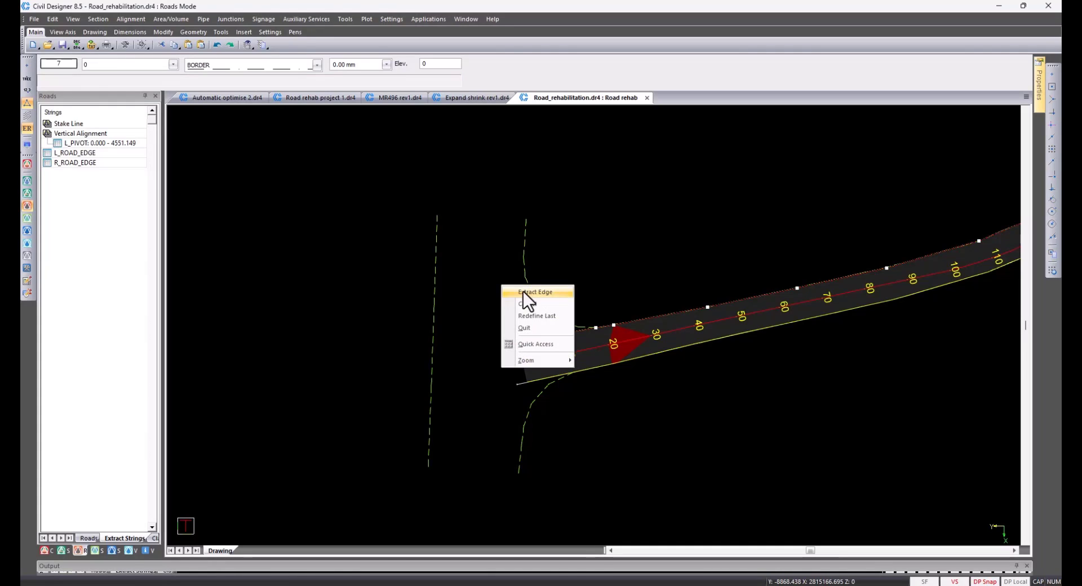
left_click(523, 292)
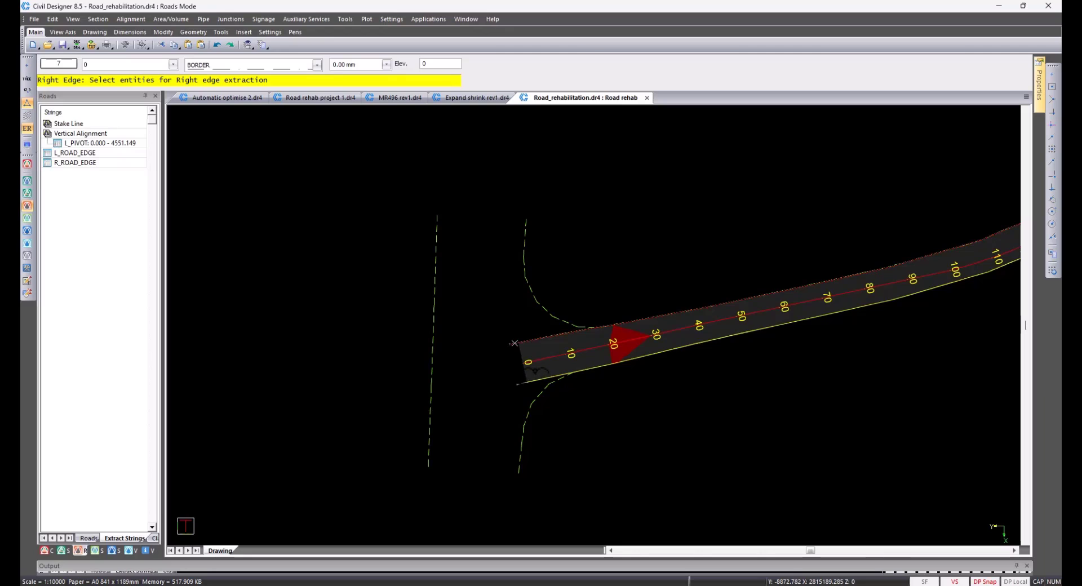
- Extract the right road edge from the road's right edge line and finish the alignment extraction
left_click(518, 384)
right_click(504, 325)
left_click(526, 329)
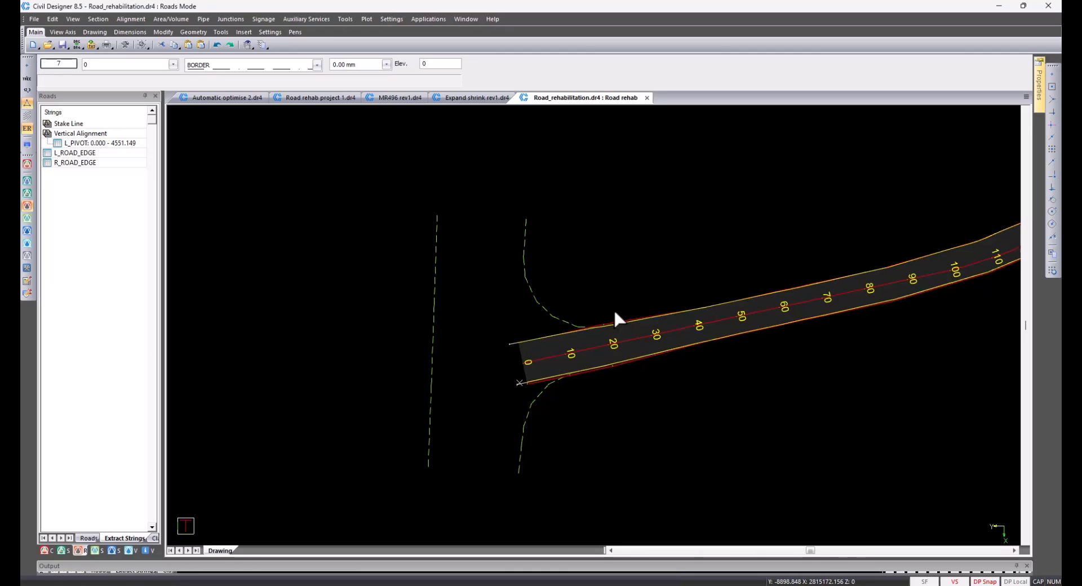
- Review the extracted left and right widths in the Road rehab edge control data
left_click(132, 19)
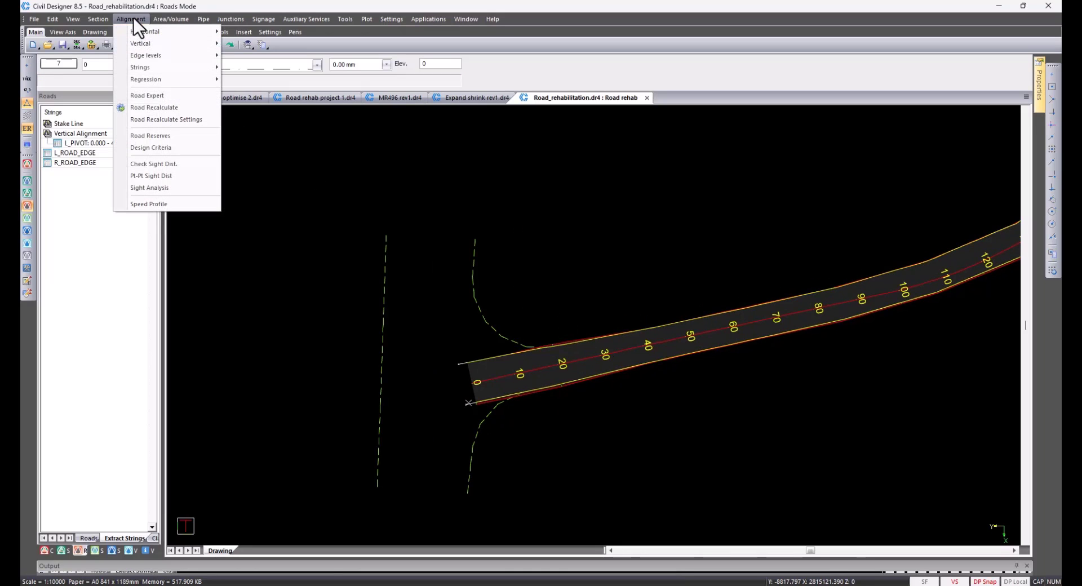
mouse_move(168, 70)
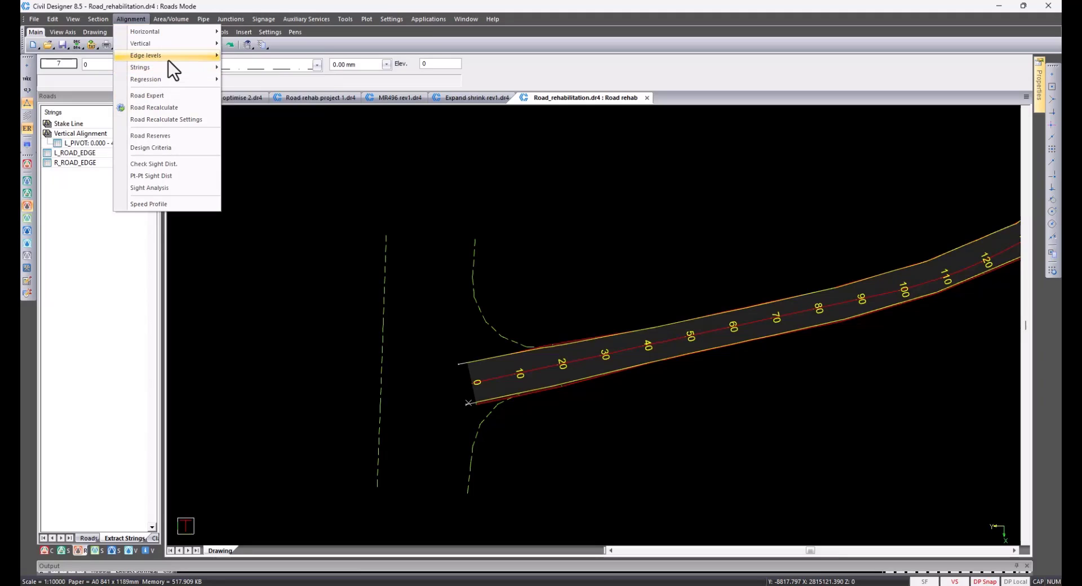
left_click(242, 56)
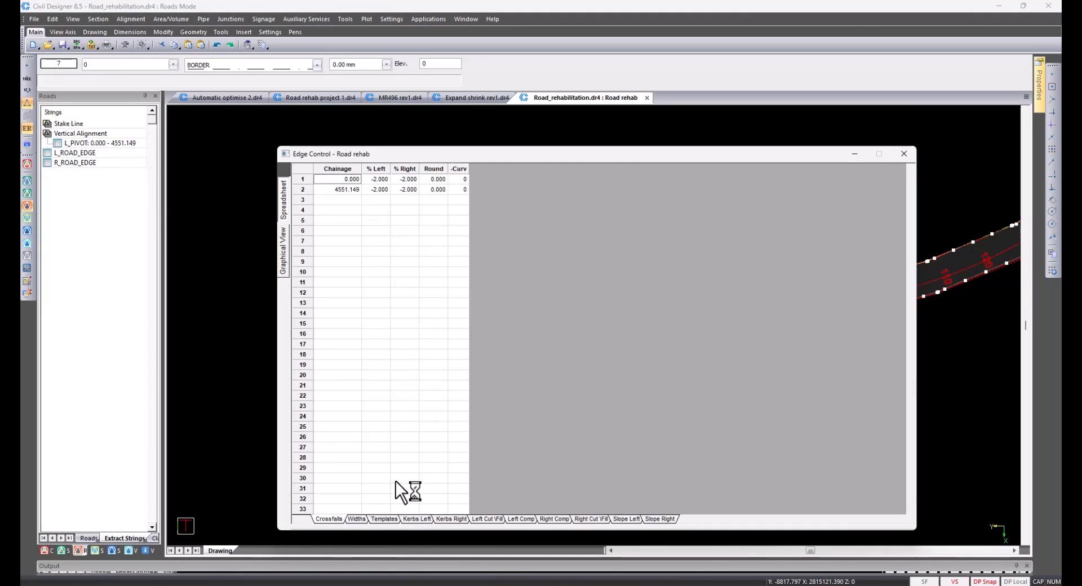
left_click(357, 518)
scroll(391, 350, "down", 7)
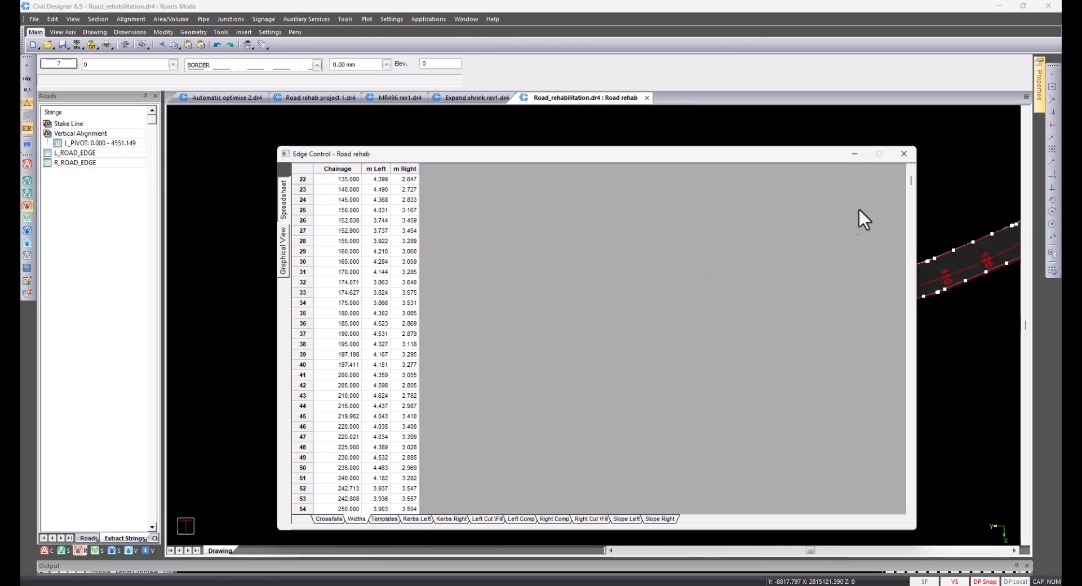
left_click(902, 154)
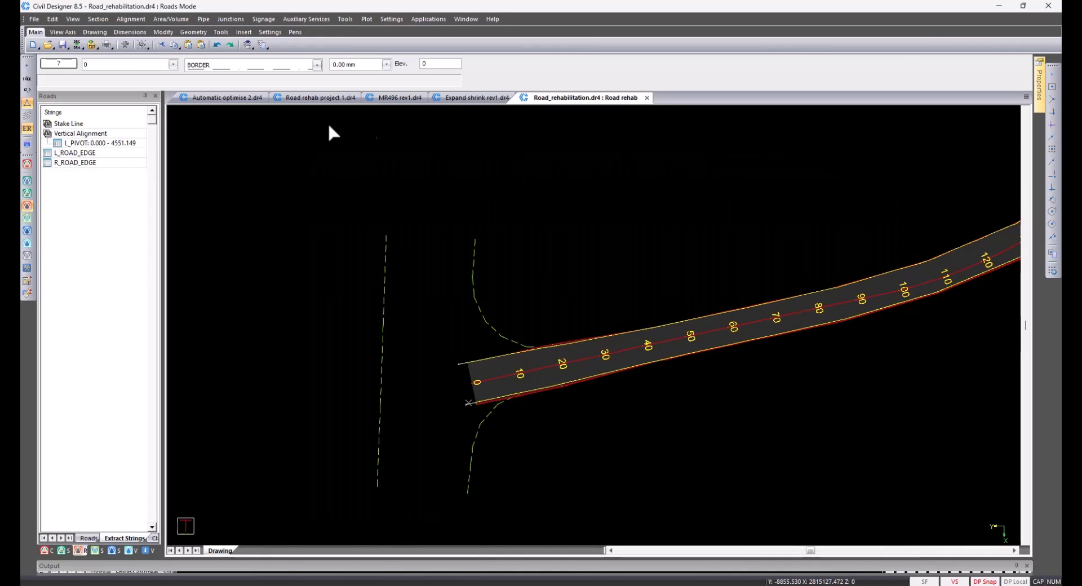
- Edit the road's cross sections and go to chainage 2900
left_click(98, 21)
left_click(99, 29)
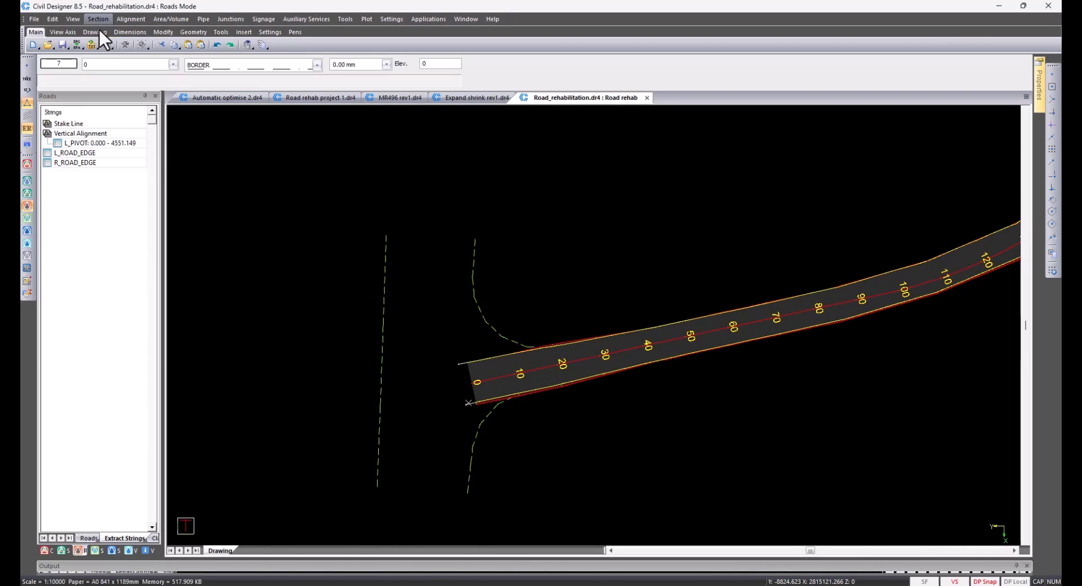
left_click(622, 359)
type("2900")
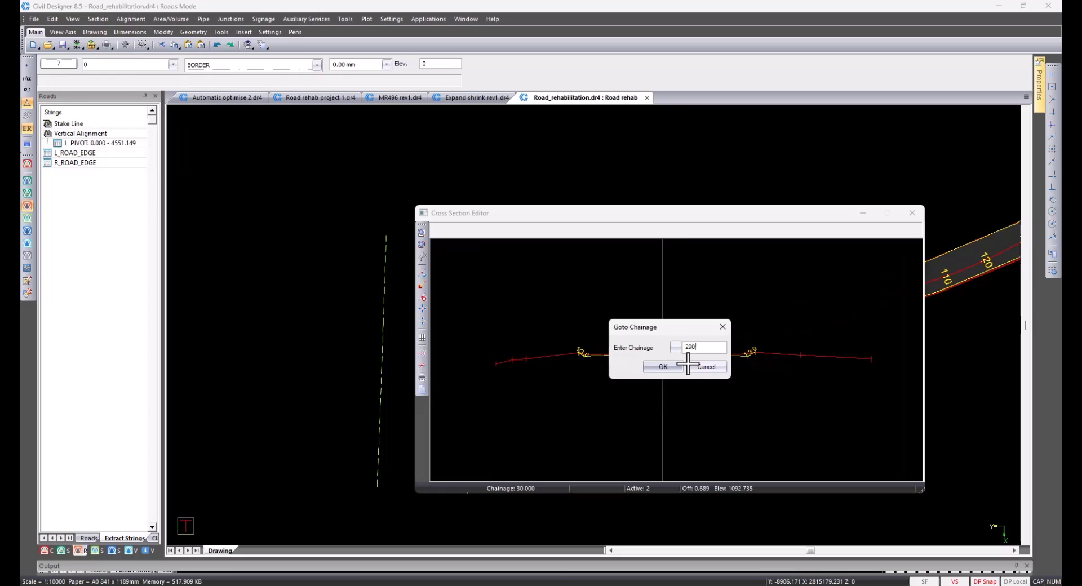
key("Return")
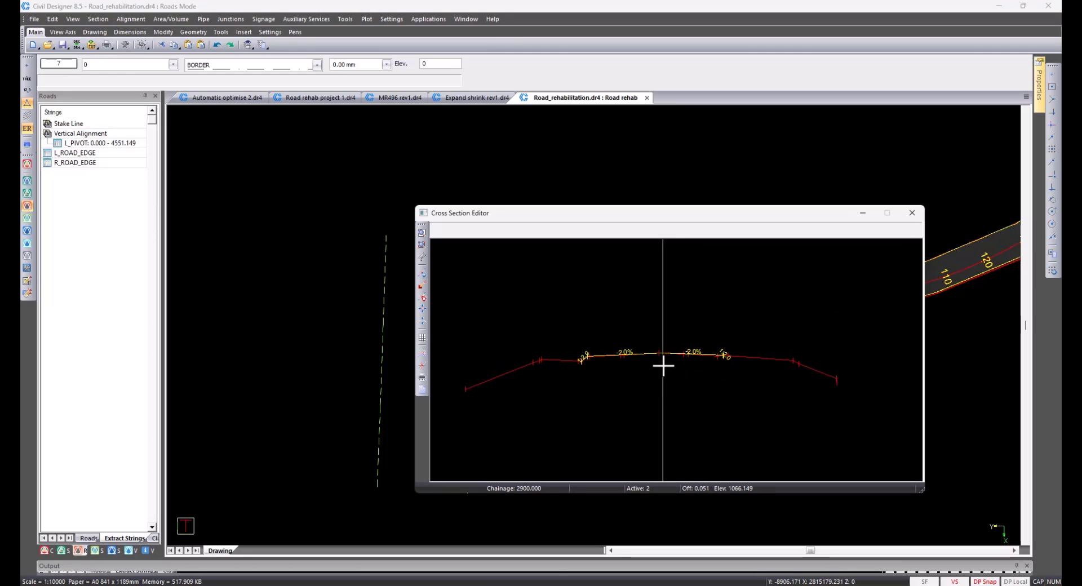
- Examine the road edges and crossfalls against the ground line from chainage 2900 along to 3020
key("Page_Down")
key("Page_Down")
key("Page_Down")
key("Page_Down")
key("Page_Down")
key("Page_Down")
key("Page_Down")
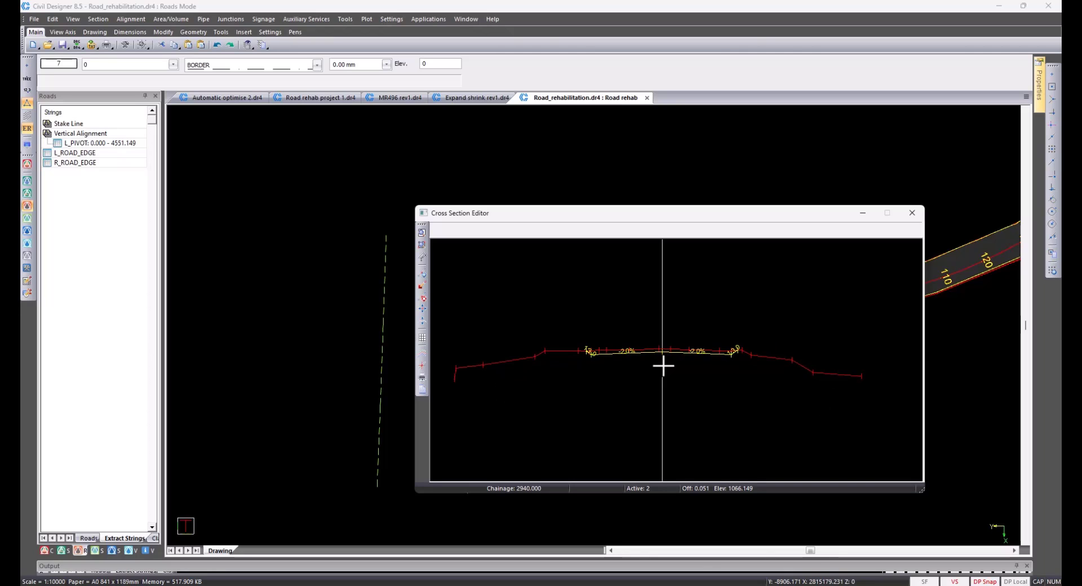
key("Page_Down")
key("Page_Down")
key("Page_Down")
key("Page_Down")
key("Page_Down")
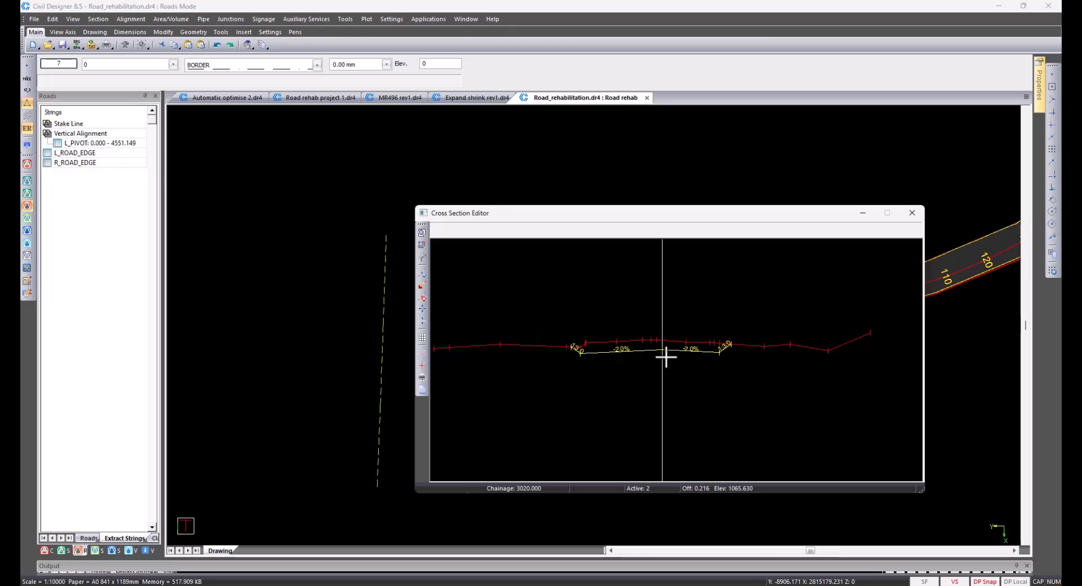
scroll(665, 358, "up", 1)
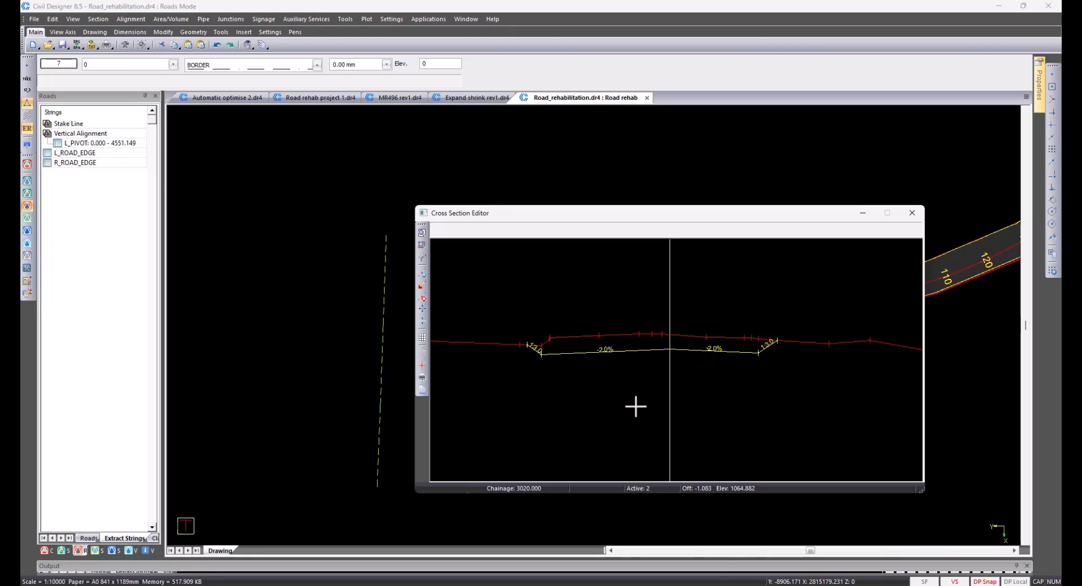
- Go to the cross section at chainage 200, compare its edge levels with the ground, and close the editor
type("g")
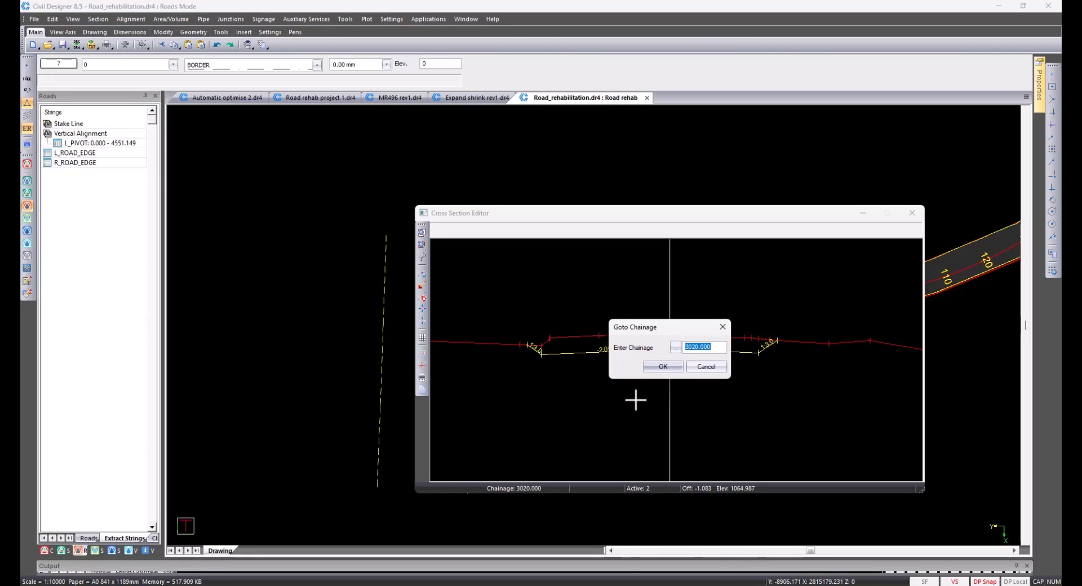
type("200")
key("Return")
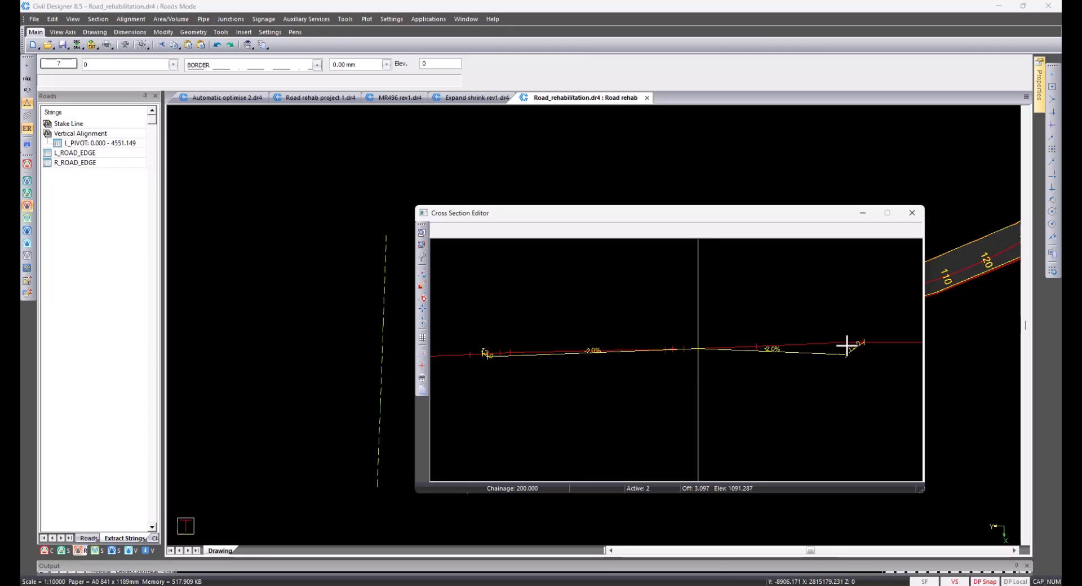
left_click(913, 213)
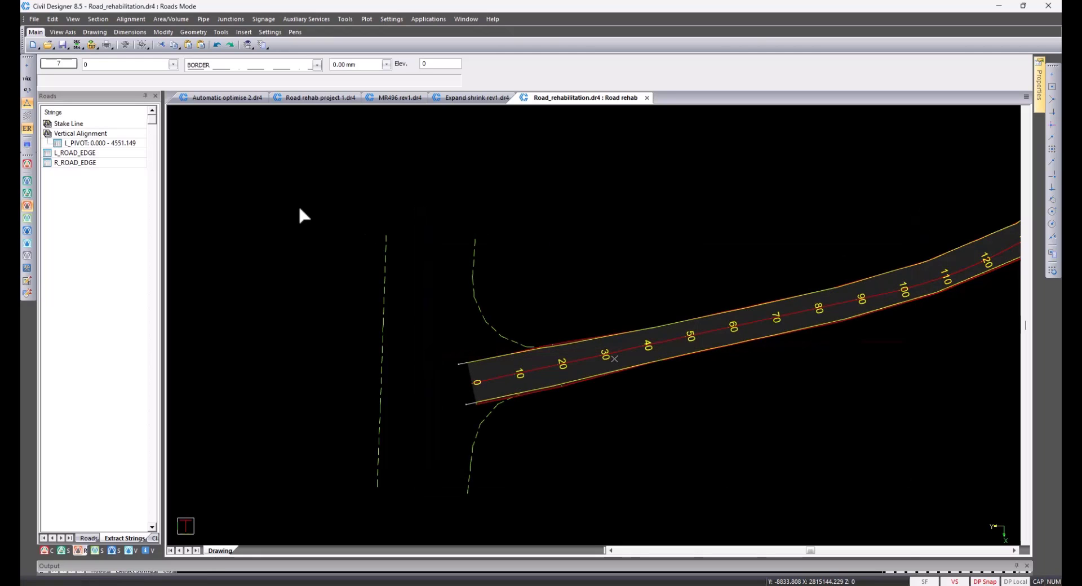
- Run Extract Strings for both edge strings, extracting L_ROAD_EDGE from the left edge line with stop chainage 2920, heights interpolated on the NGL surface
left_click(133, 21)
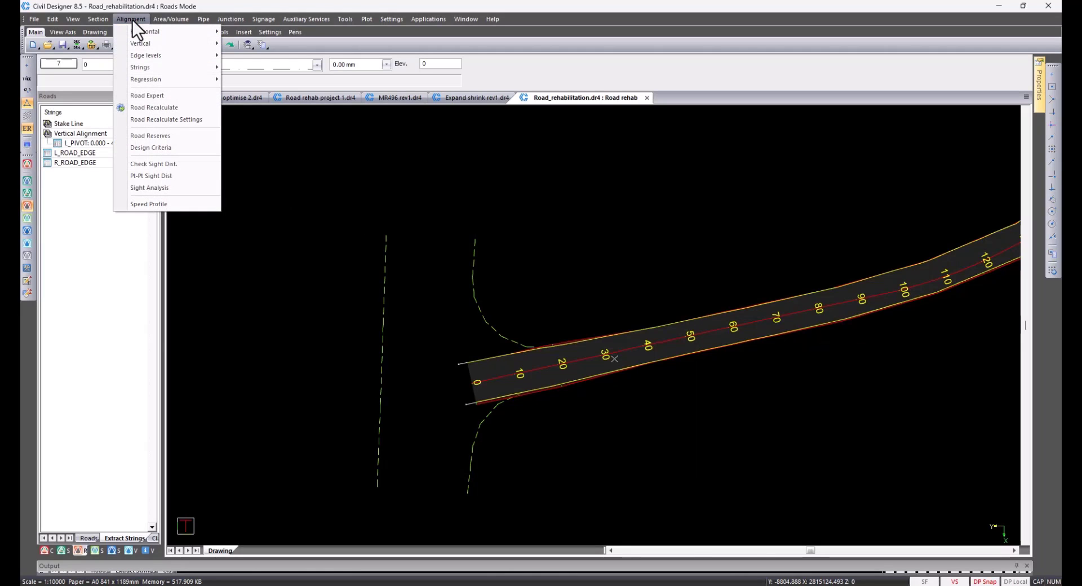
mouse_move(163, 80)
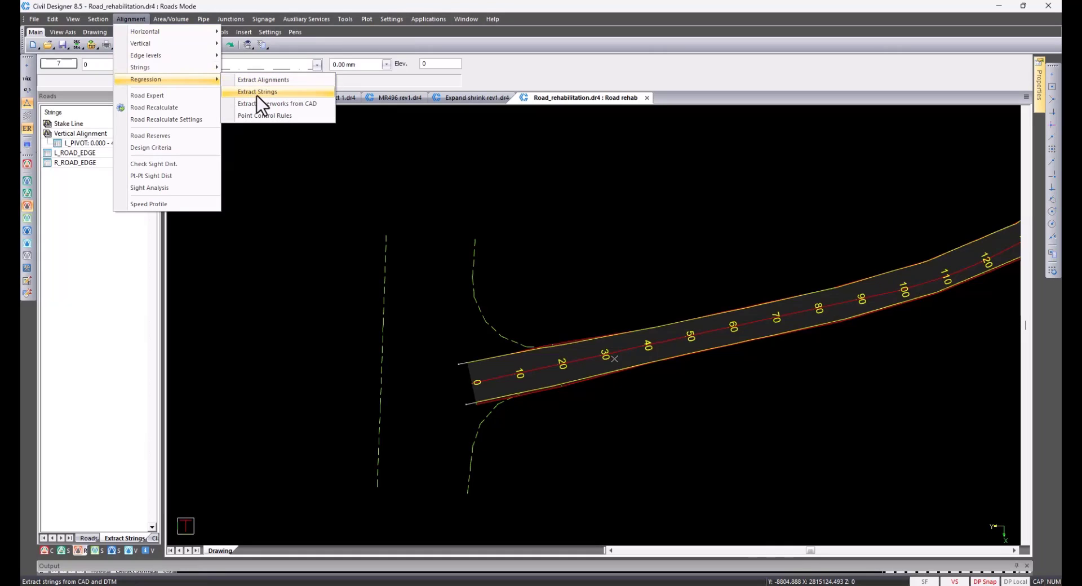
left_click(257, 92)
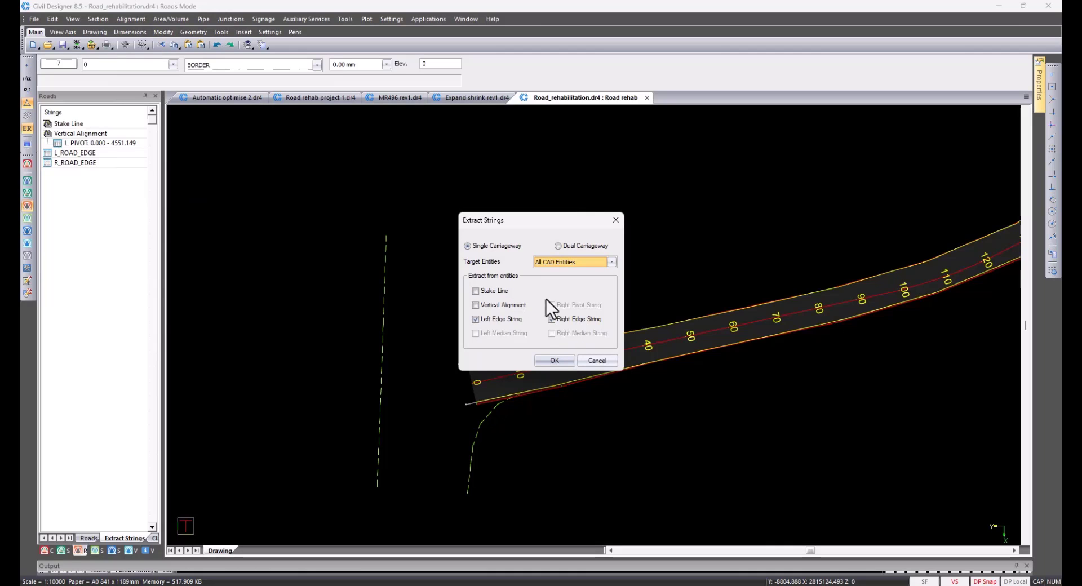
left_click(555, 361)
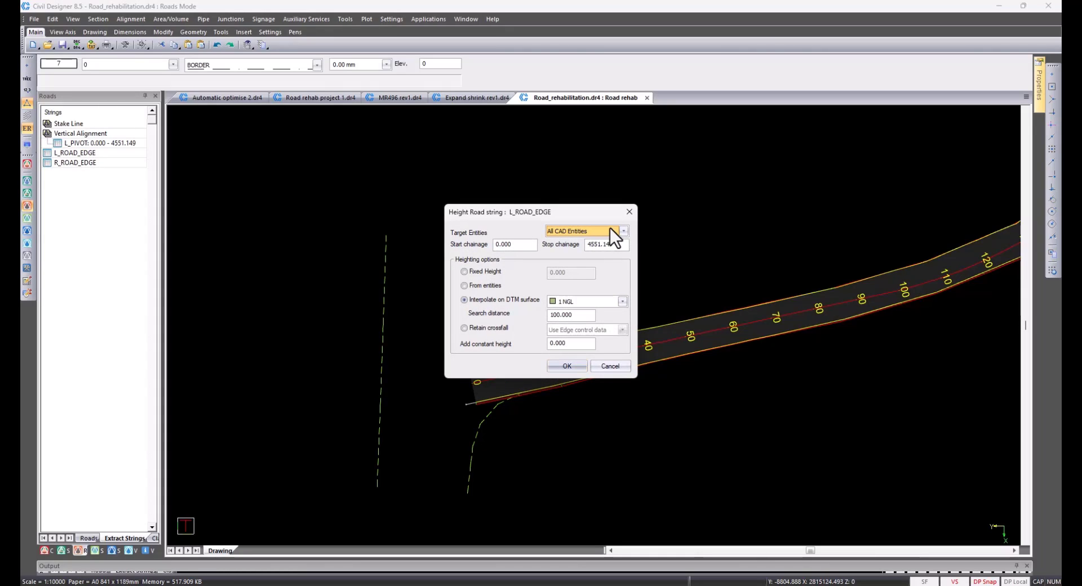
double_click(620, 246)
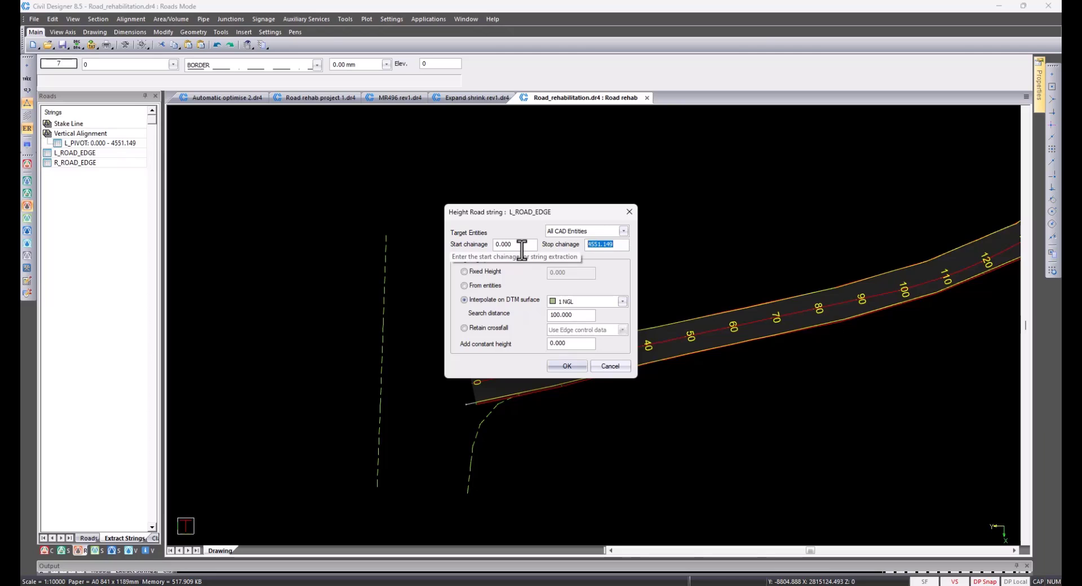
type("2920")
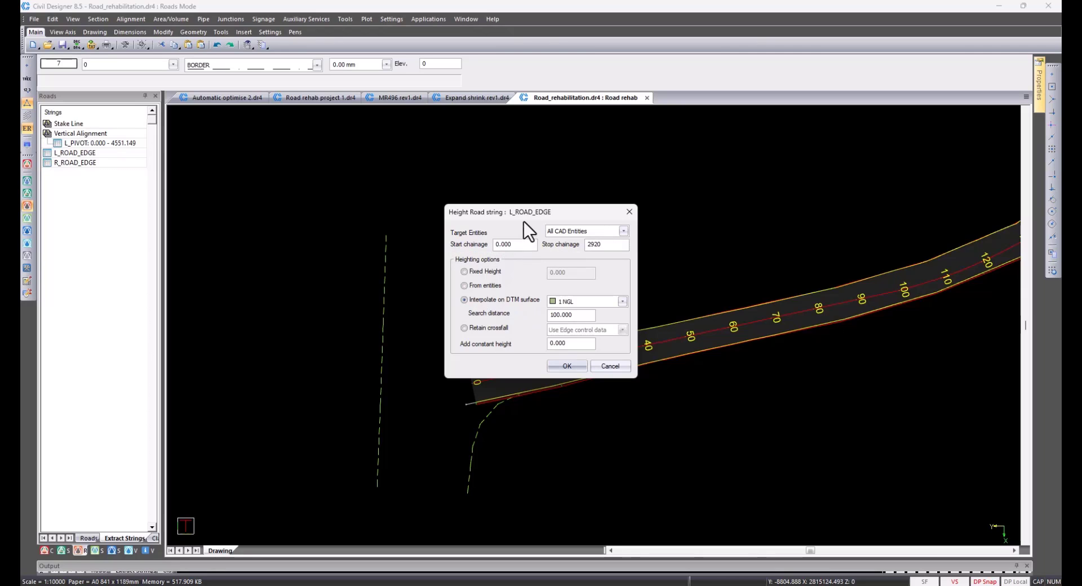
left_click(564, 367)
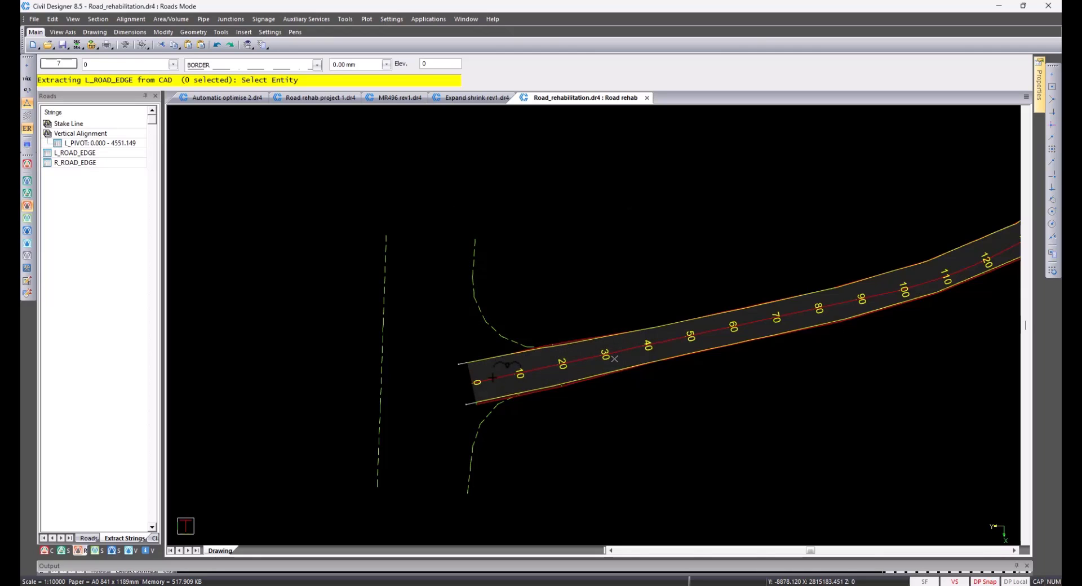
left_click(634, 331)
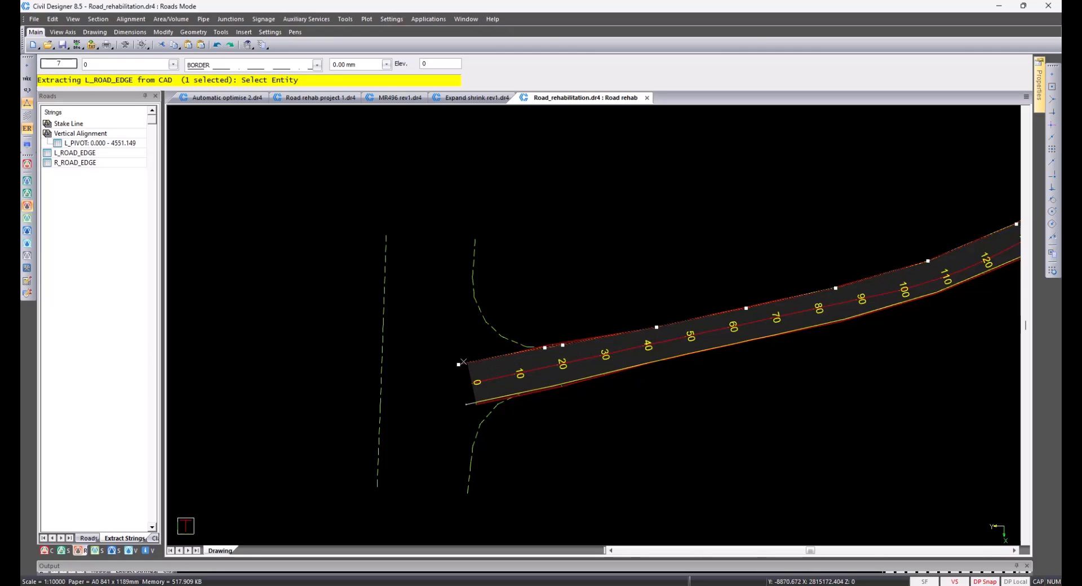
right_click(460, 329)
left_click(481, 334)
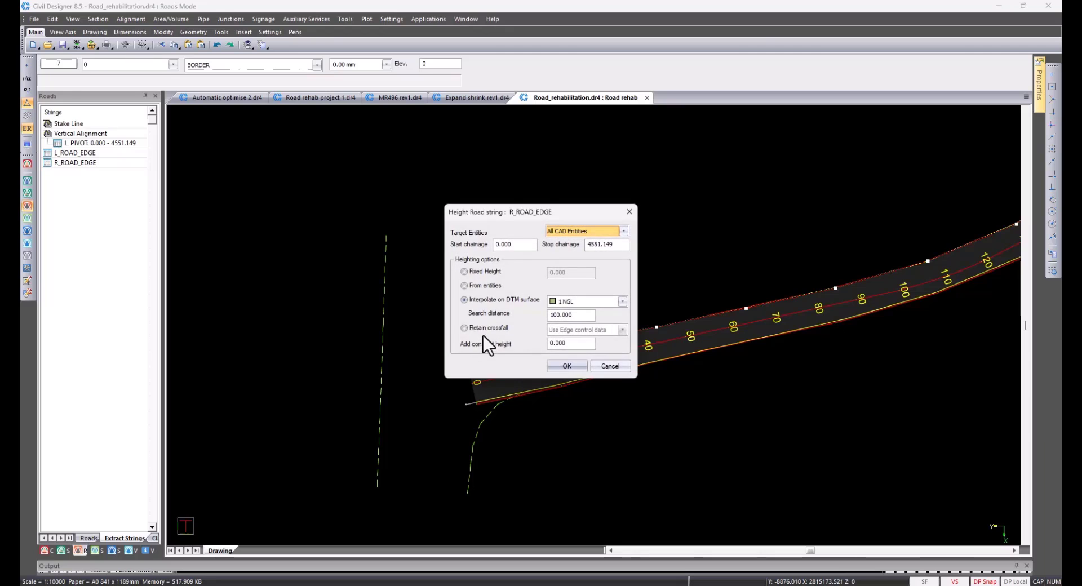
- Extract R_ROAD_EDGE from the right edge line with stop chainage 2920, heights interpolated on the NGL surface
left_click_drag(623, 244, 538, 255)
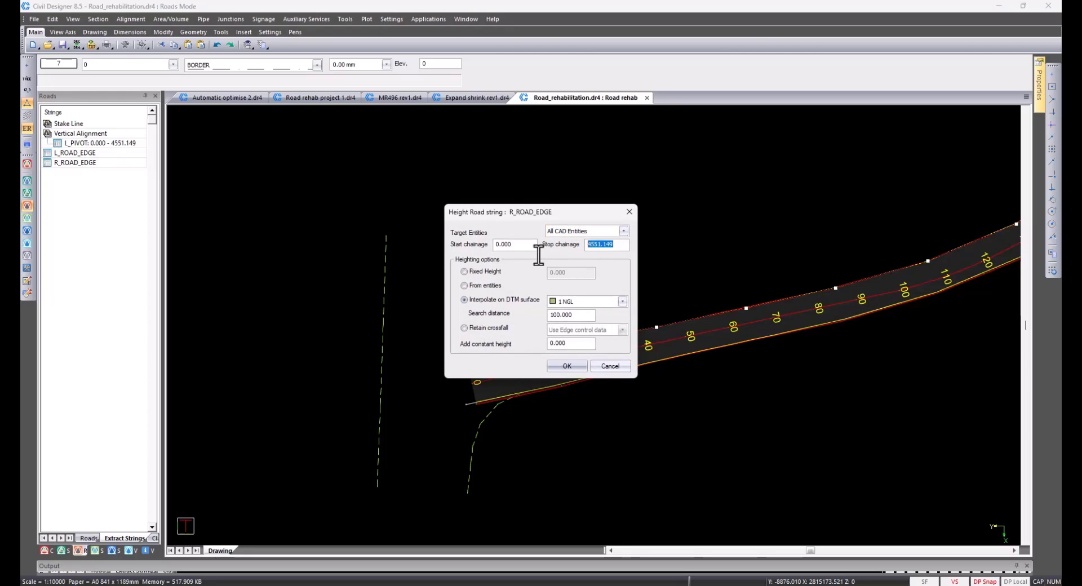
type("2920")
left_click(554, 367)
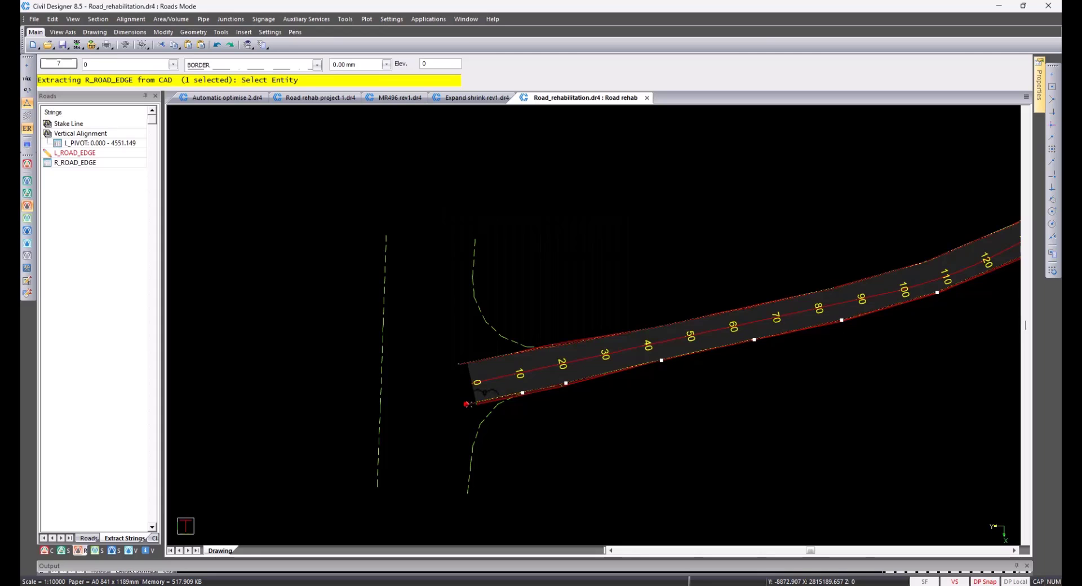
right_click(542, 426)
left_click(573, 433)
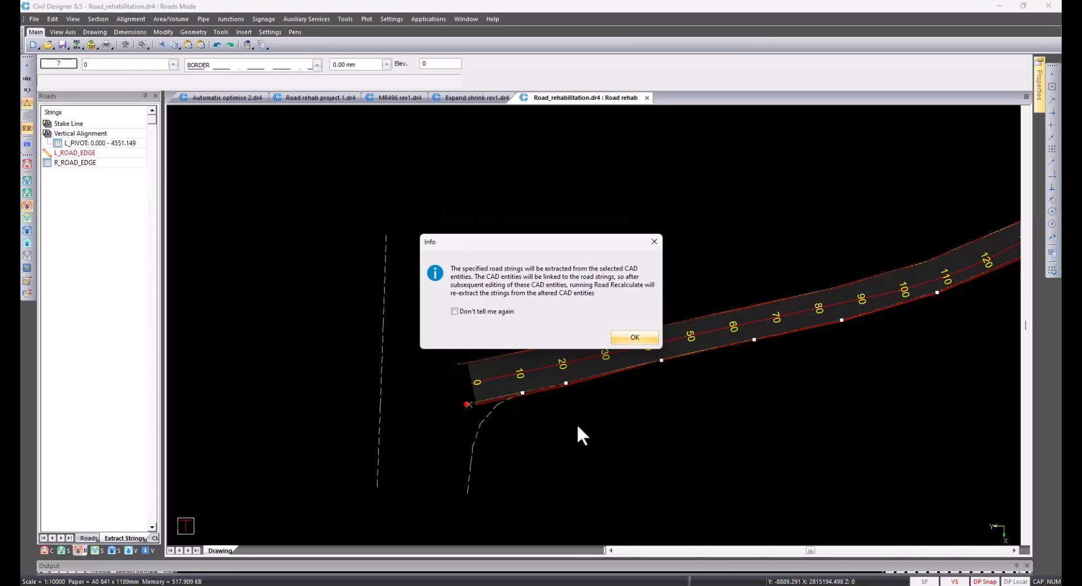
left_click(626, 337)
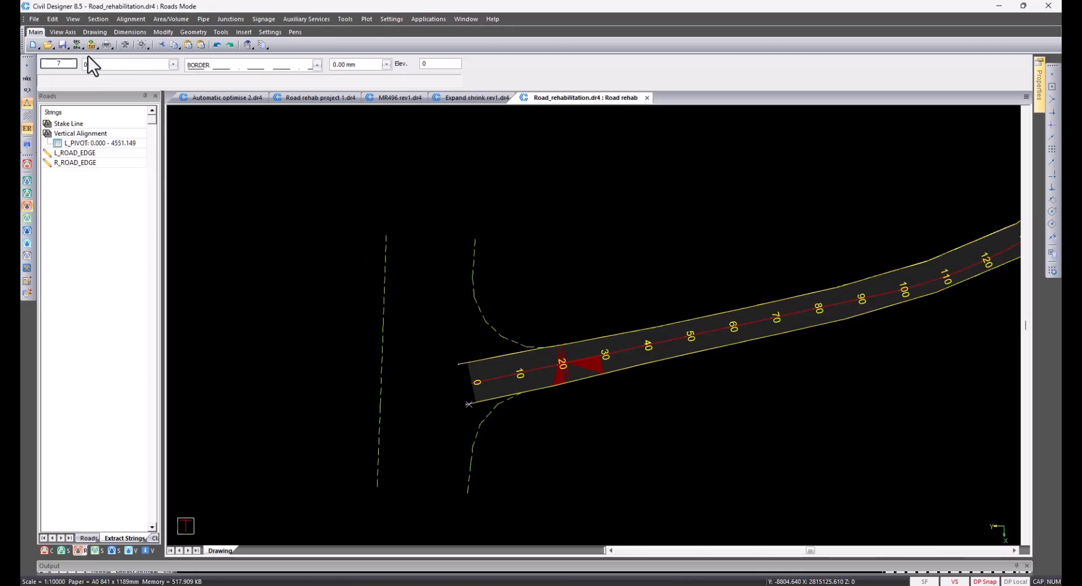
- Edit the cross section at chainage 30 and examine the crossfalls and edge levels along to chainage 120
left_click(94, 19)
left_click(107, 35)
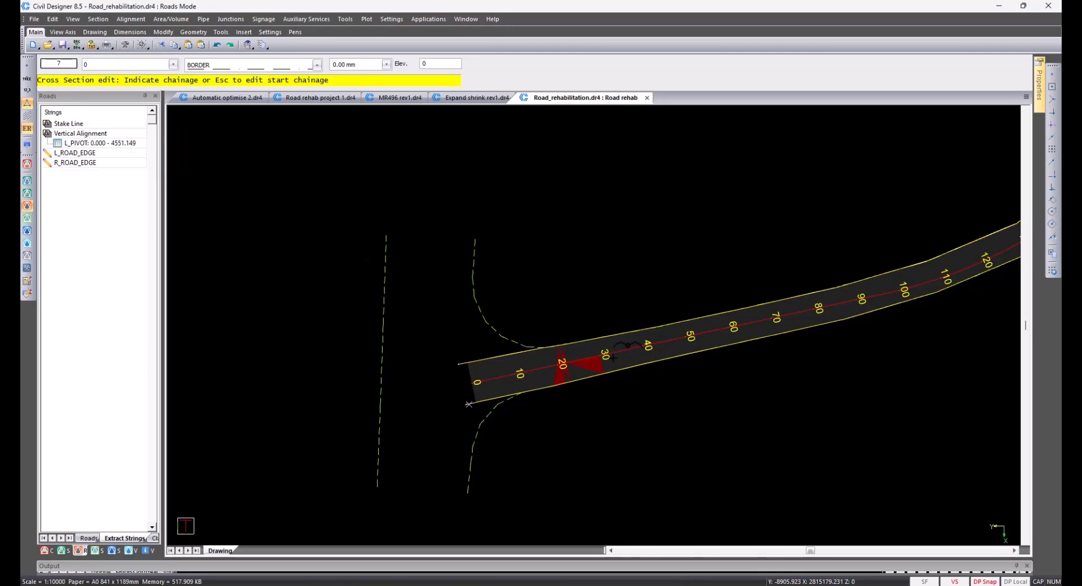
left_click(612, 355)
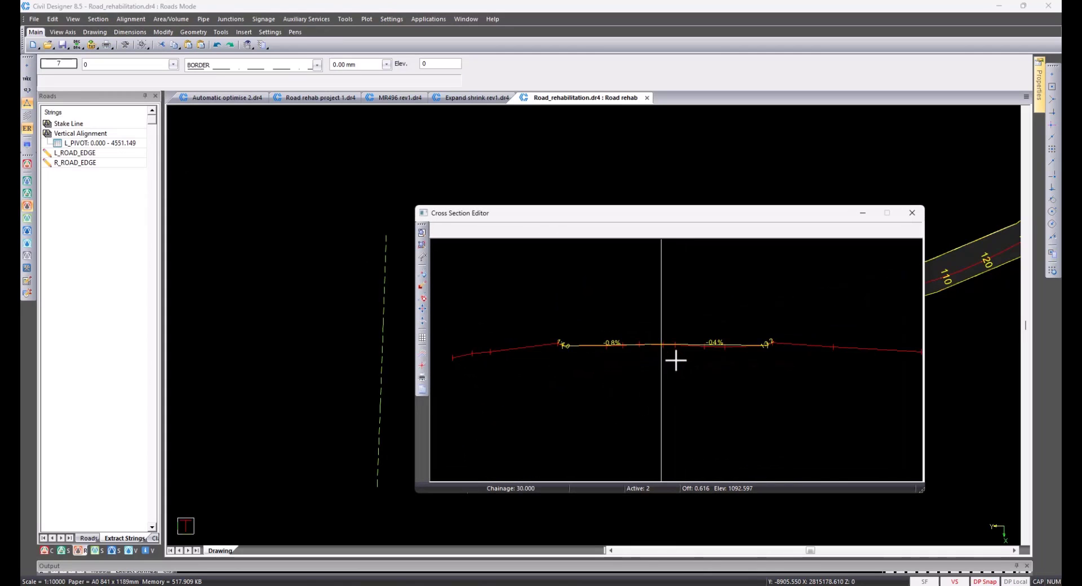
scroll(770, 347, "up", 2)
scroll(670, 365, "down", 2)
middle_click_drag(631, 365, 715, 373)
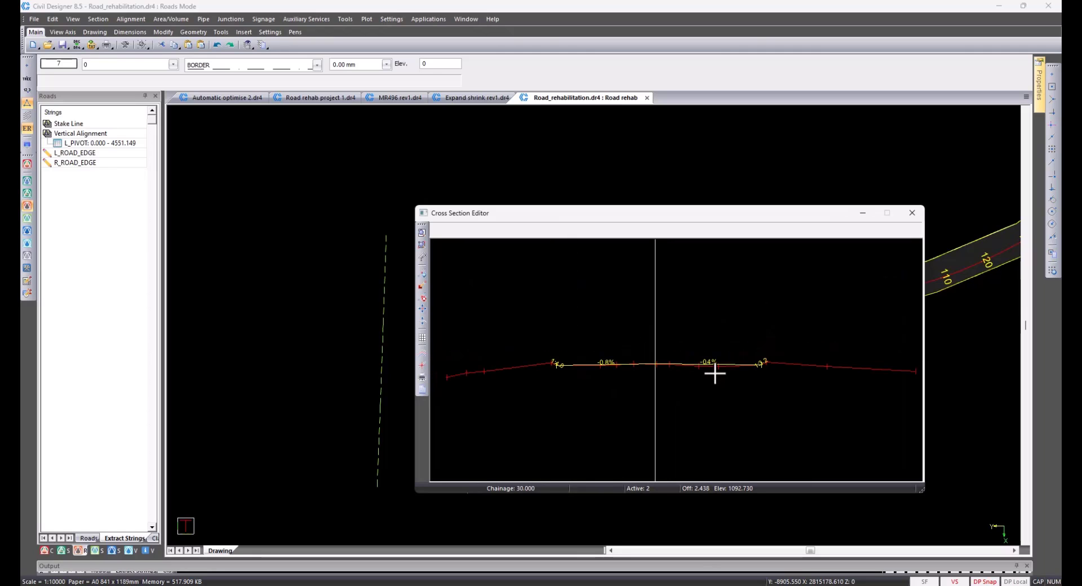
key("Page_Up")
key("Page_Up")
key("Page_Up")
key("Page_Up")
key("Page_Up")
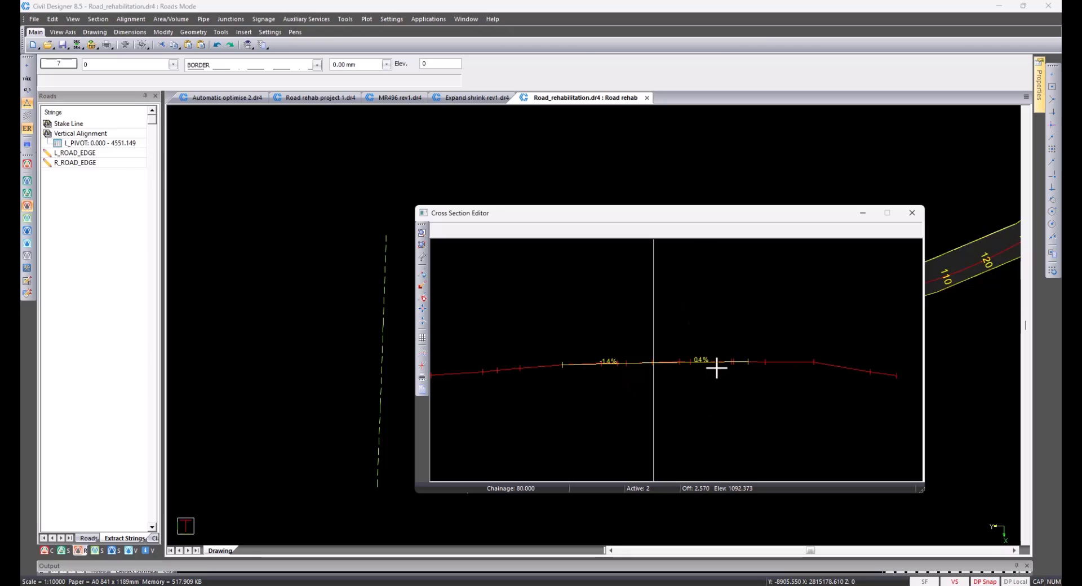
key("Page_Down")
key("Page_Down")
key("Page_Down")
key("Page_Down")
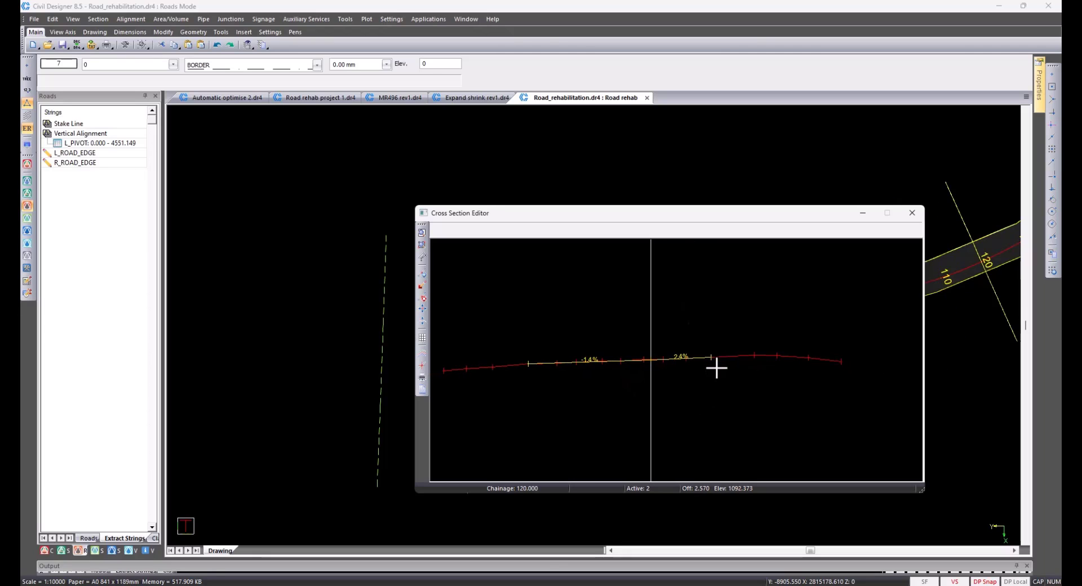
- Go to the cross section at chainage 2900
type("g")
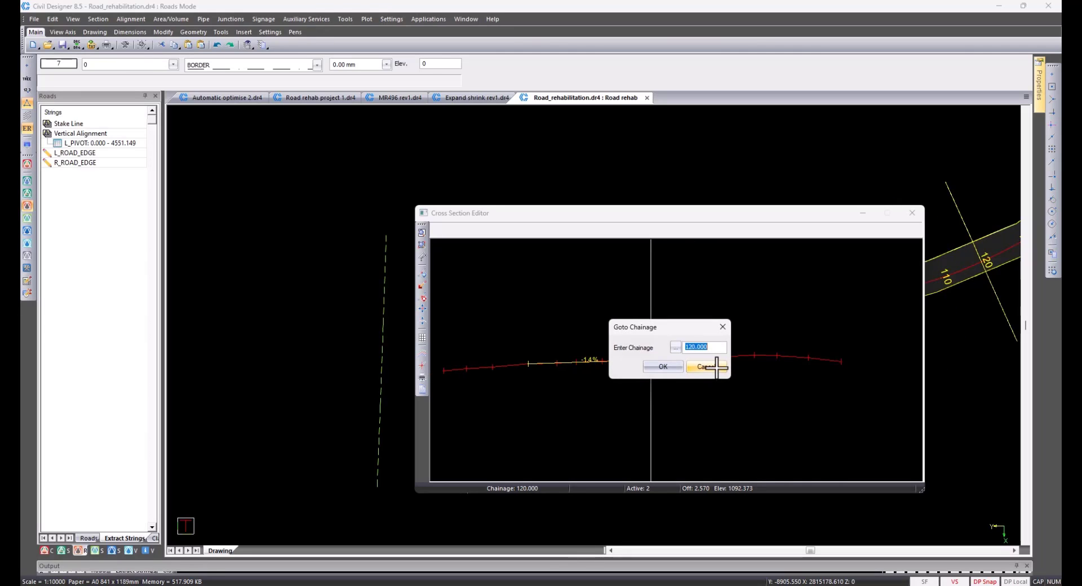
type("29")
key("Return")
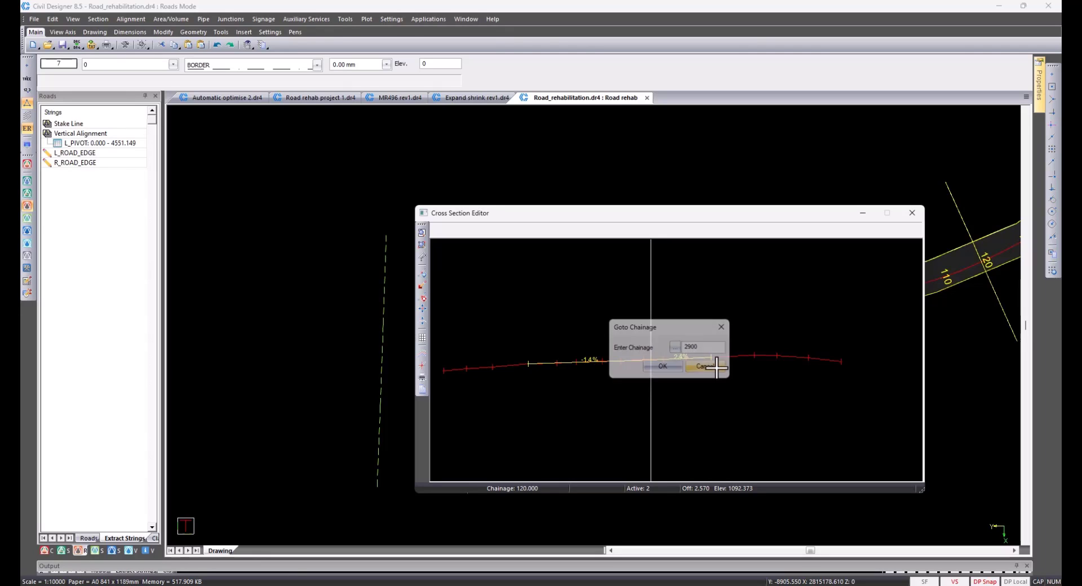
- Examine the crossfalls section by section from chainage 2900 past the edge strings' stop chainage 2920 to chainage 3120, and close the Cross Section Editor
scroll(676, 361, "up", 2)
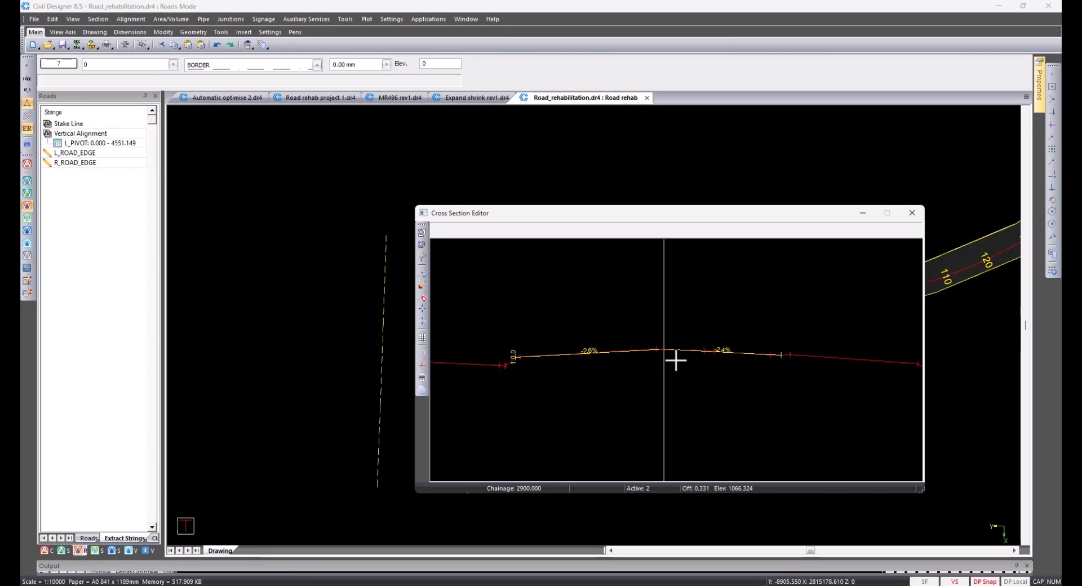
key("Page_Down")
key("Page_Down")
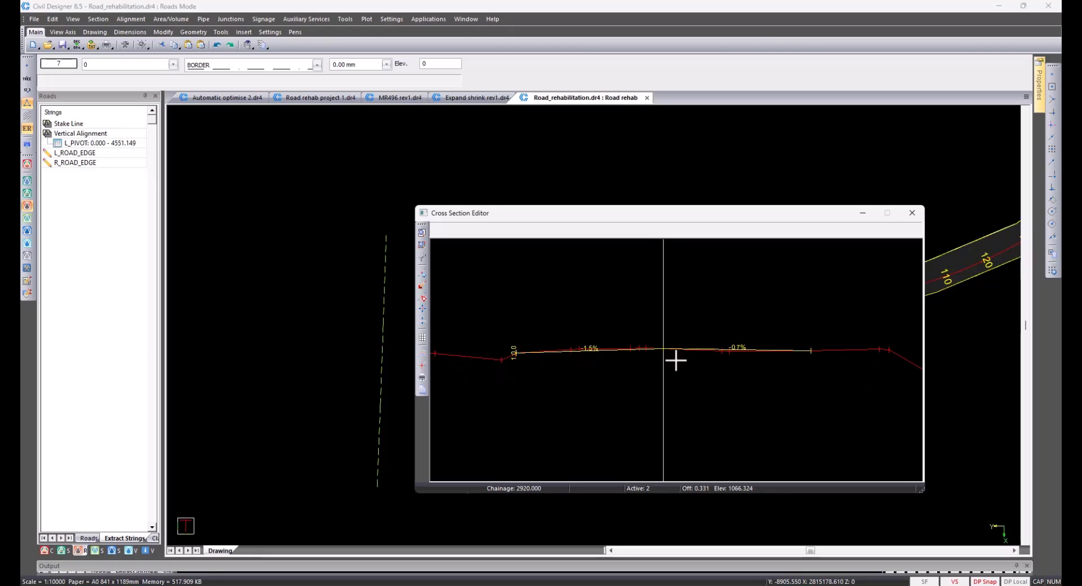
key("Page_Down")
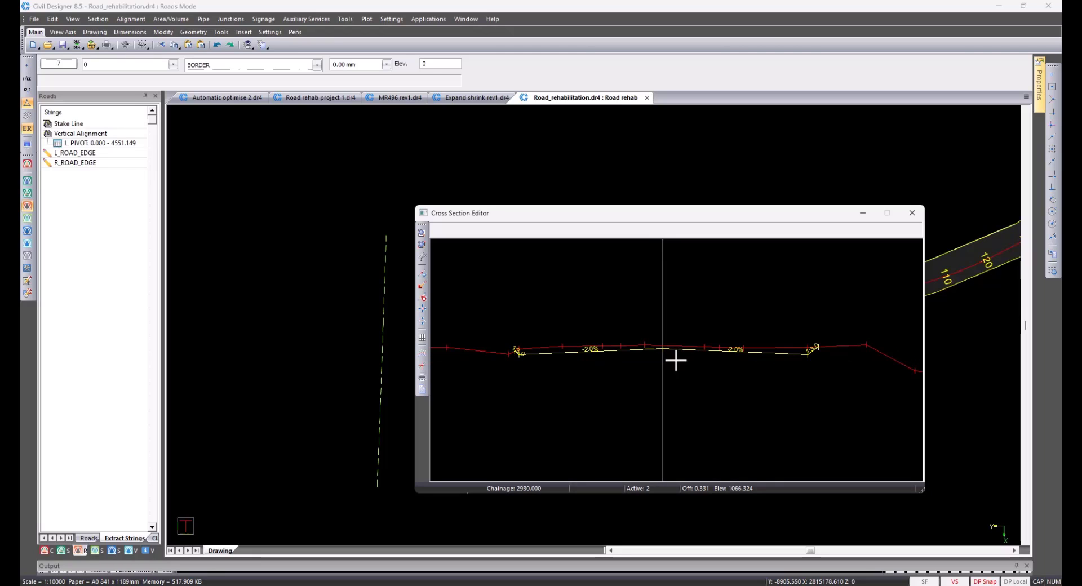
key("Page_Down")
key("Page_Down")
key("Page_Down")
key("Page_Down")
key("Page_Down")
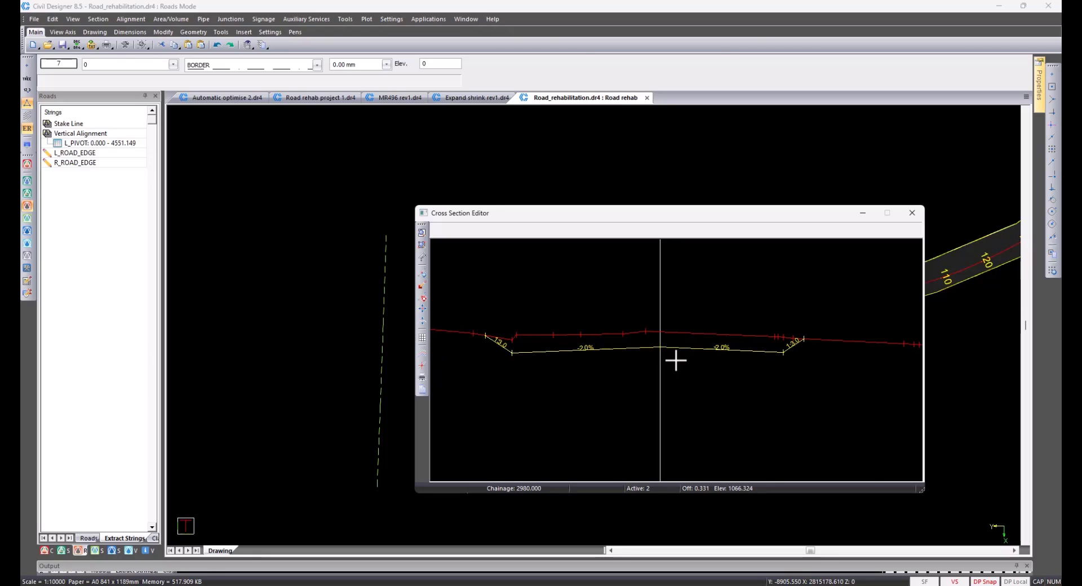
key("Page_Down")
key("Page_Down")
key("Page_Down")
key("Page_Down")
key("Page_Down")
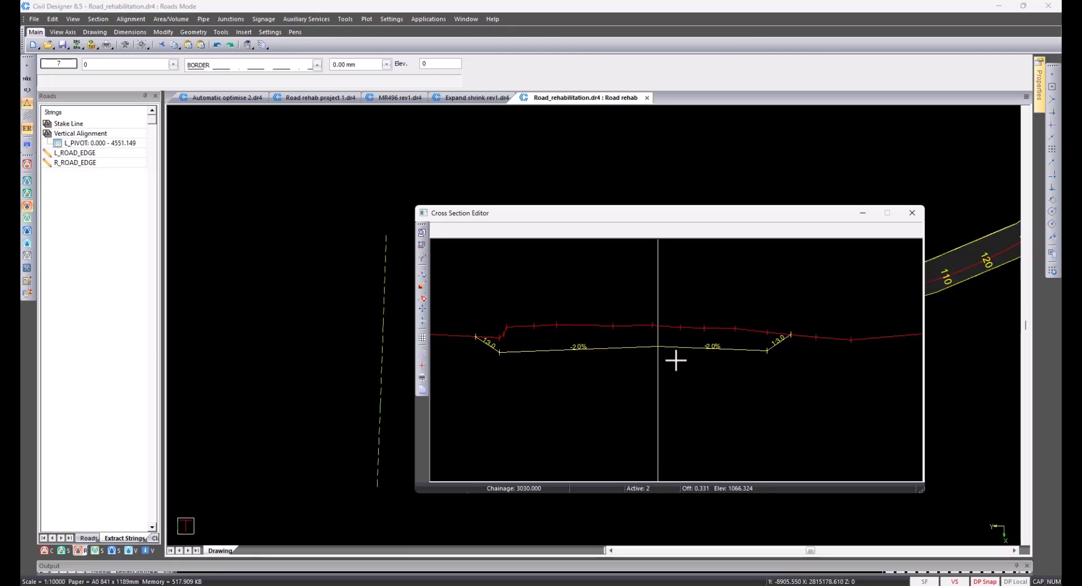
key("Page_Down")
key("Page_Down")
key("Page_Down")
key("Page_Down")
key("Page_Down")
key("Page_Down")
key("Page_Down")
key("Page_Down")
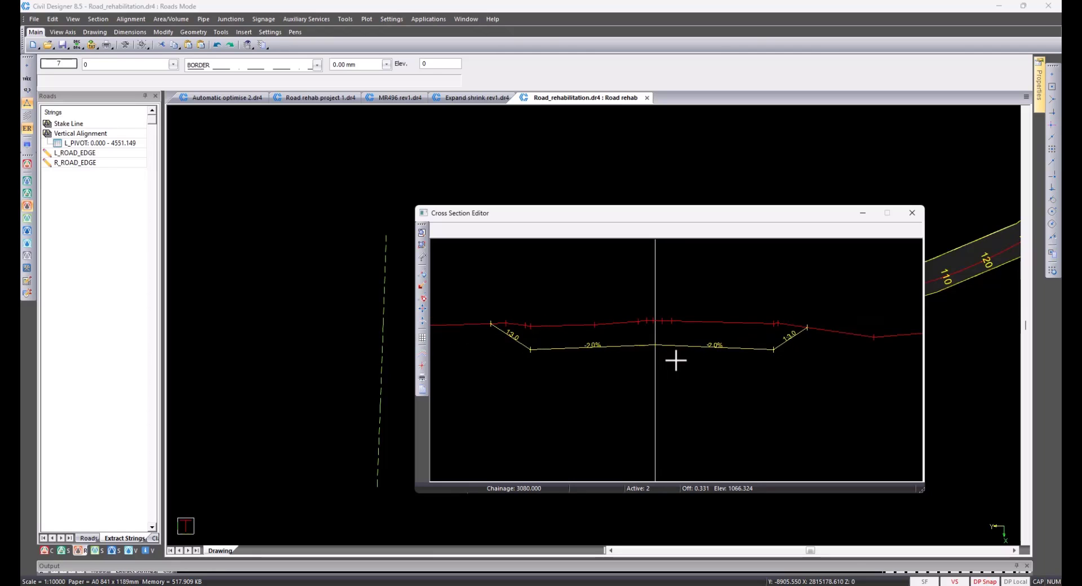
key("Page_Down")
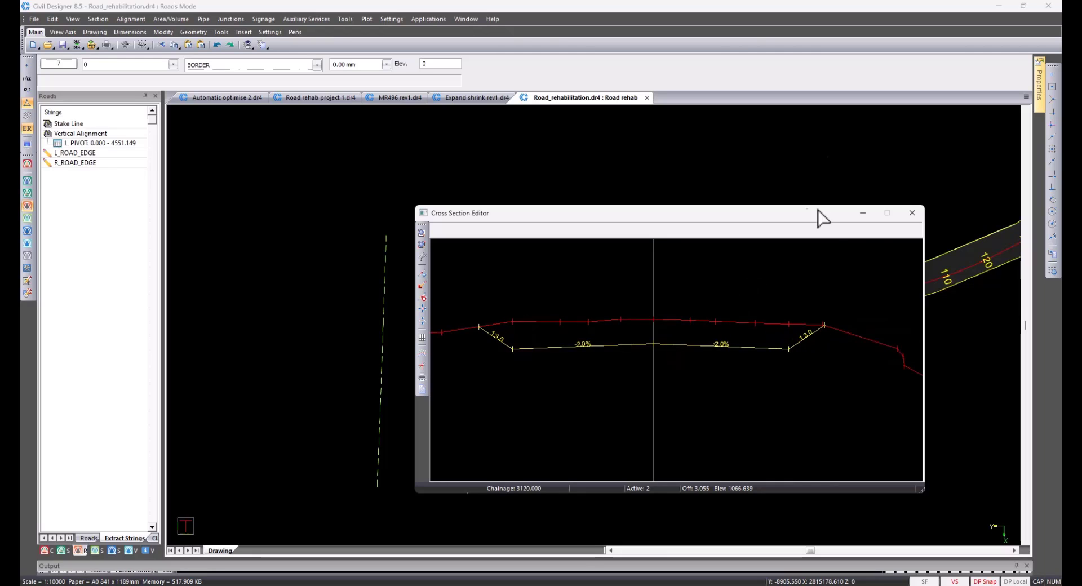
left_click(912, 213)
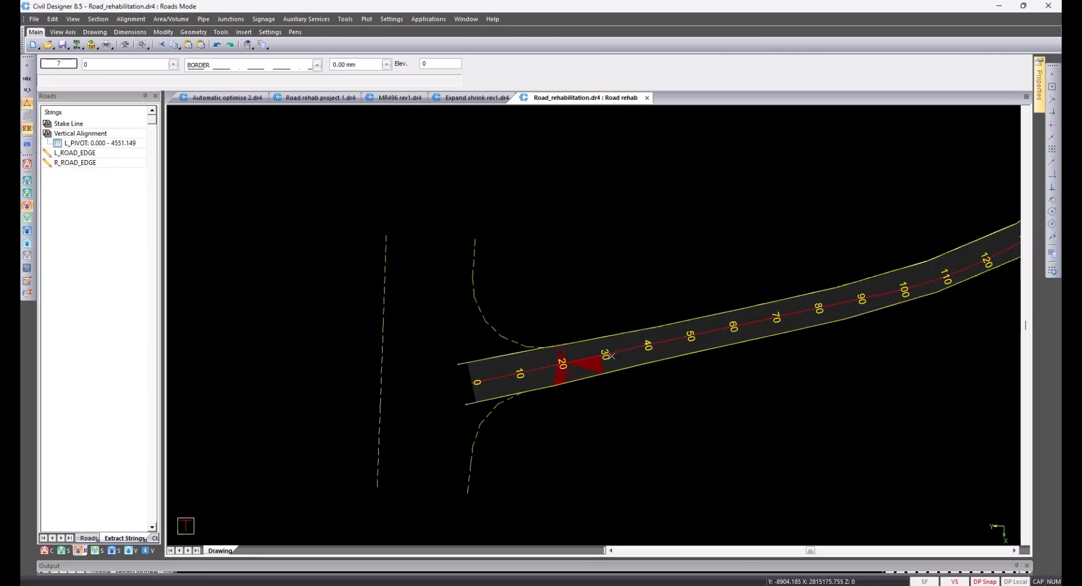